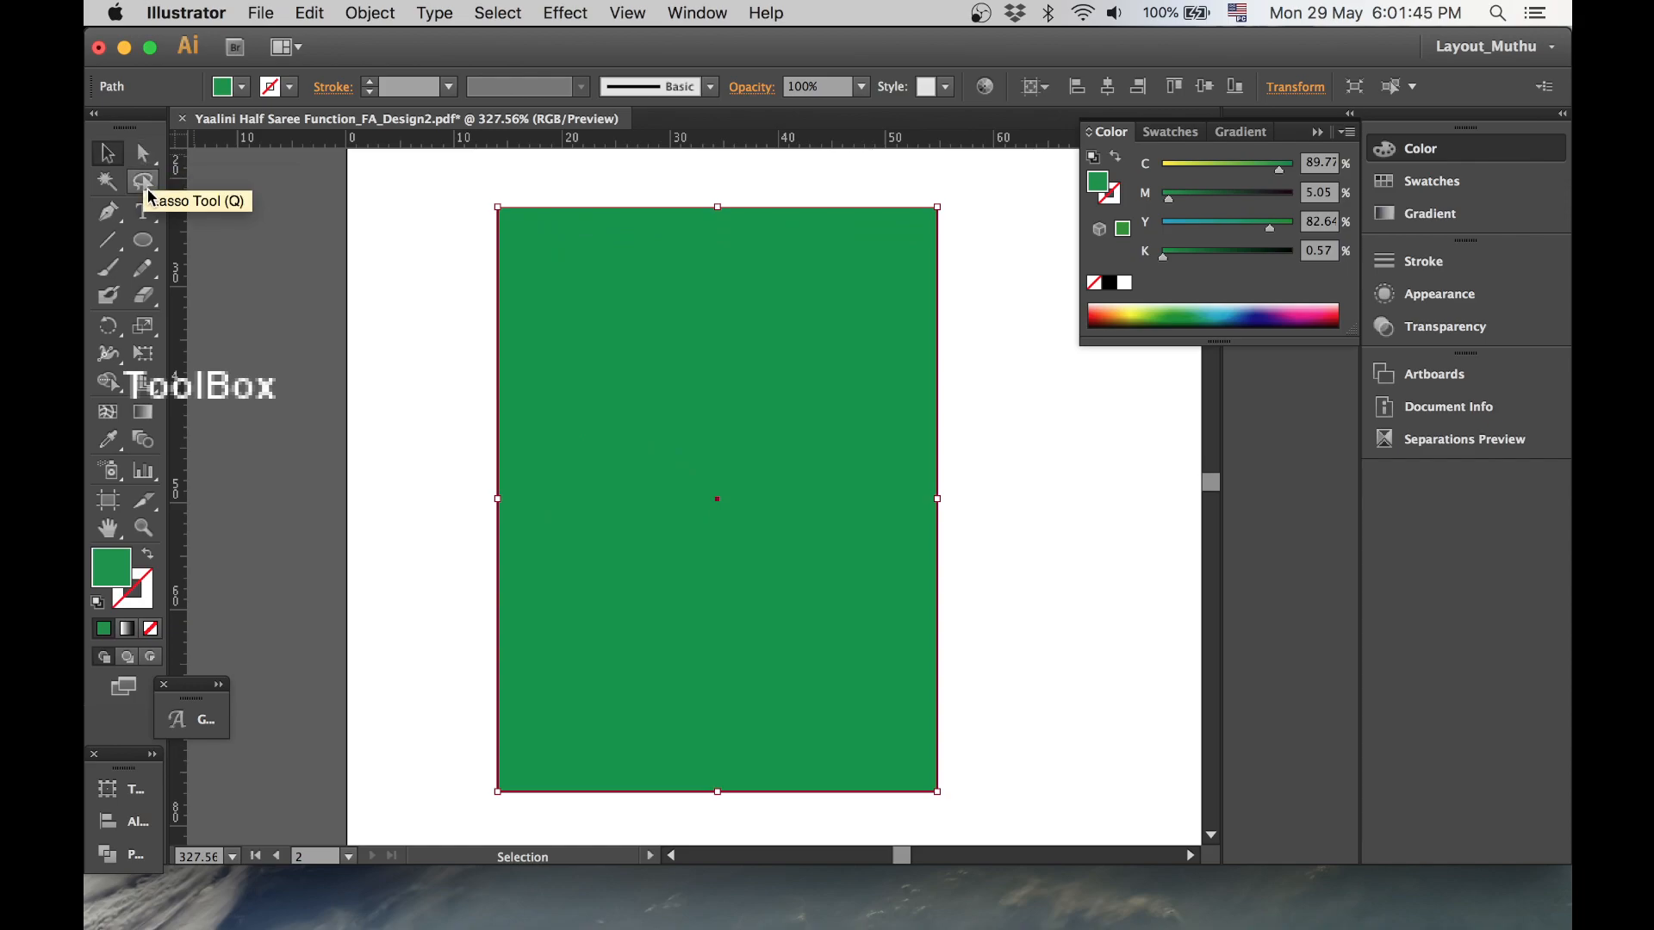
- Slant the green rectangle by moving its top-left anchor down and then inward with the Direct Selection tool
{"action": "left_click", "coordinate": [143, 153]}
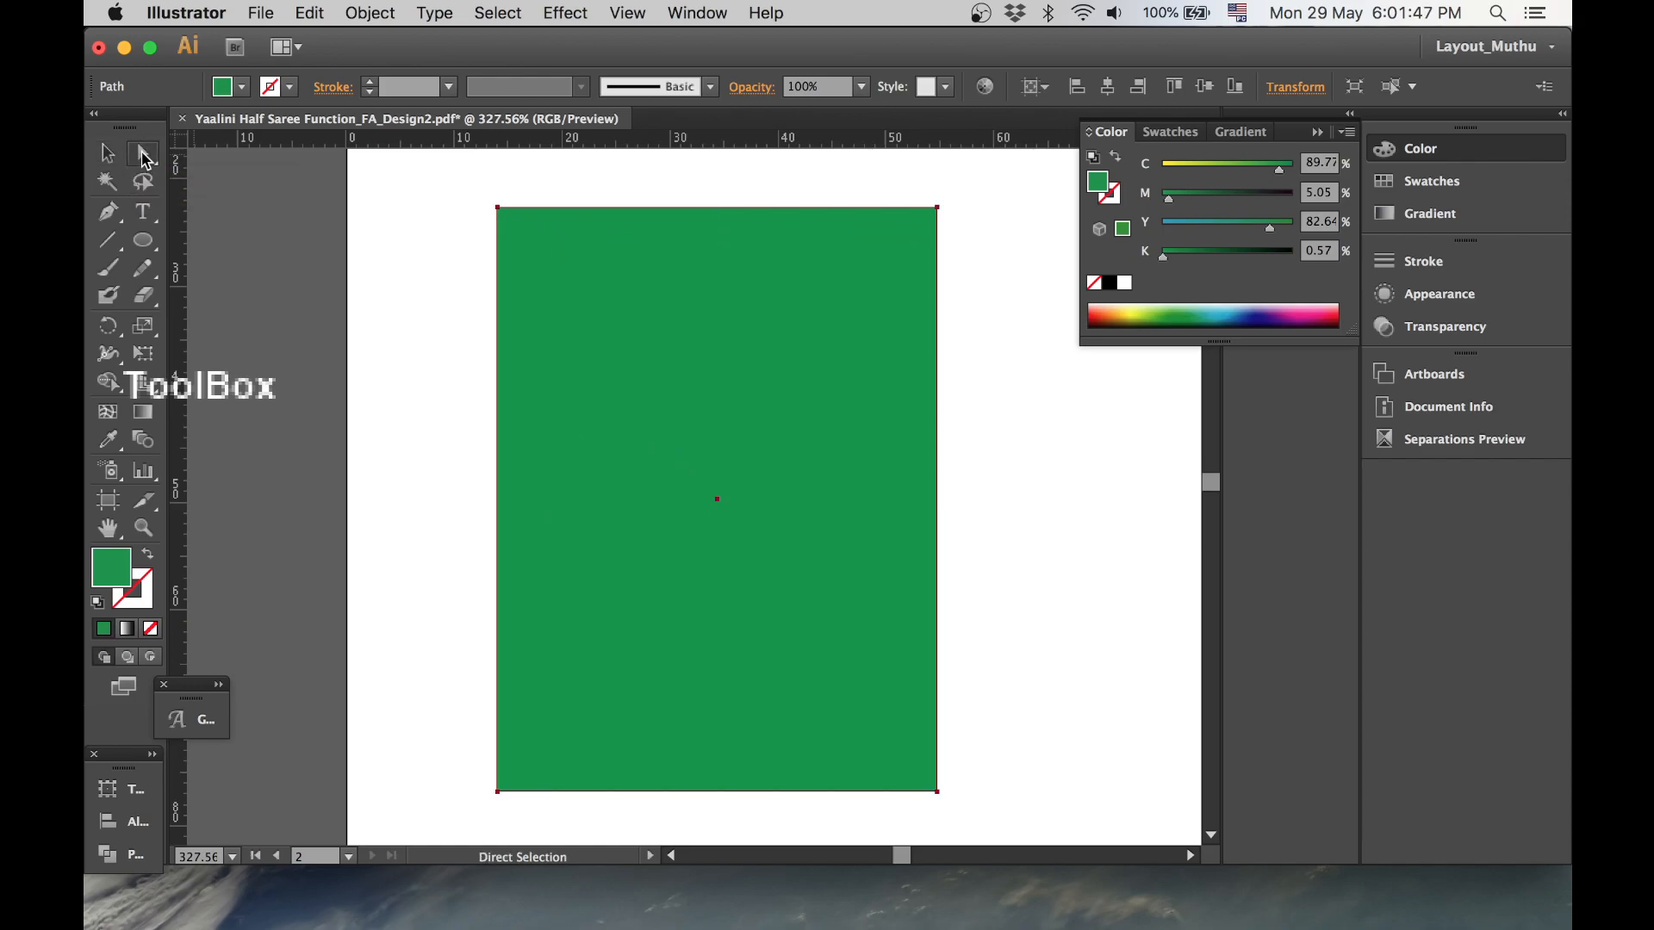
{"action": "left_click", "coordinate": [484, 221]}
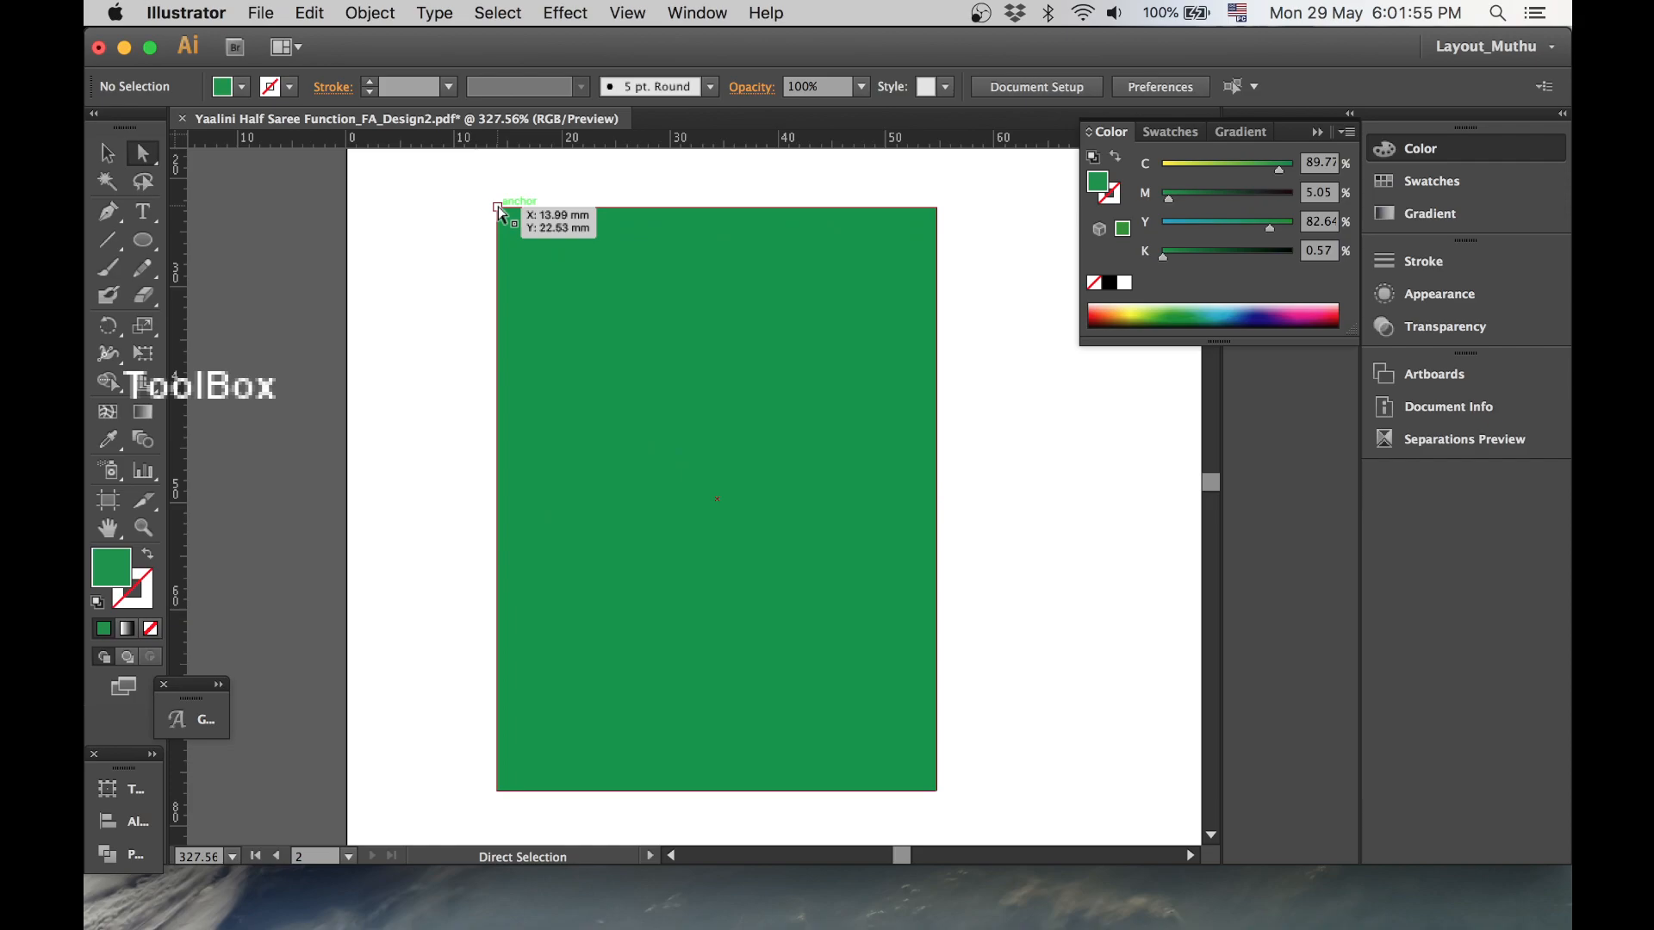
{"action": "left_click", "coordinate": [498, 208]}
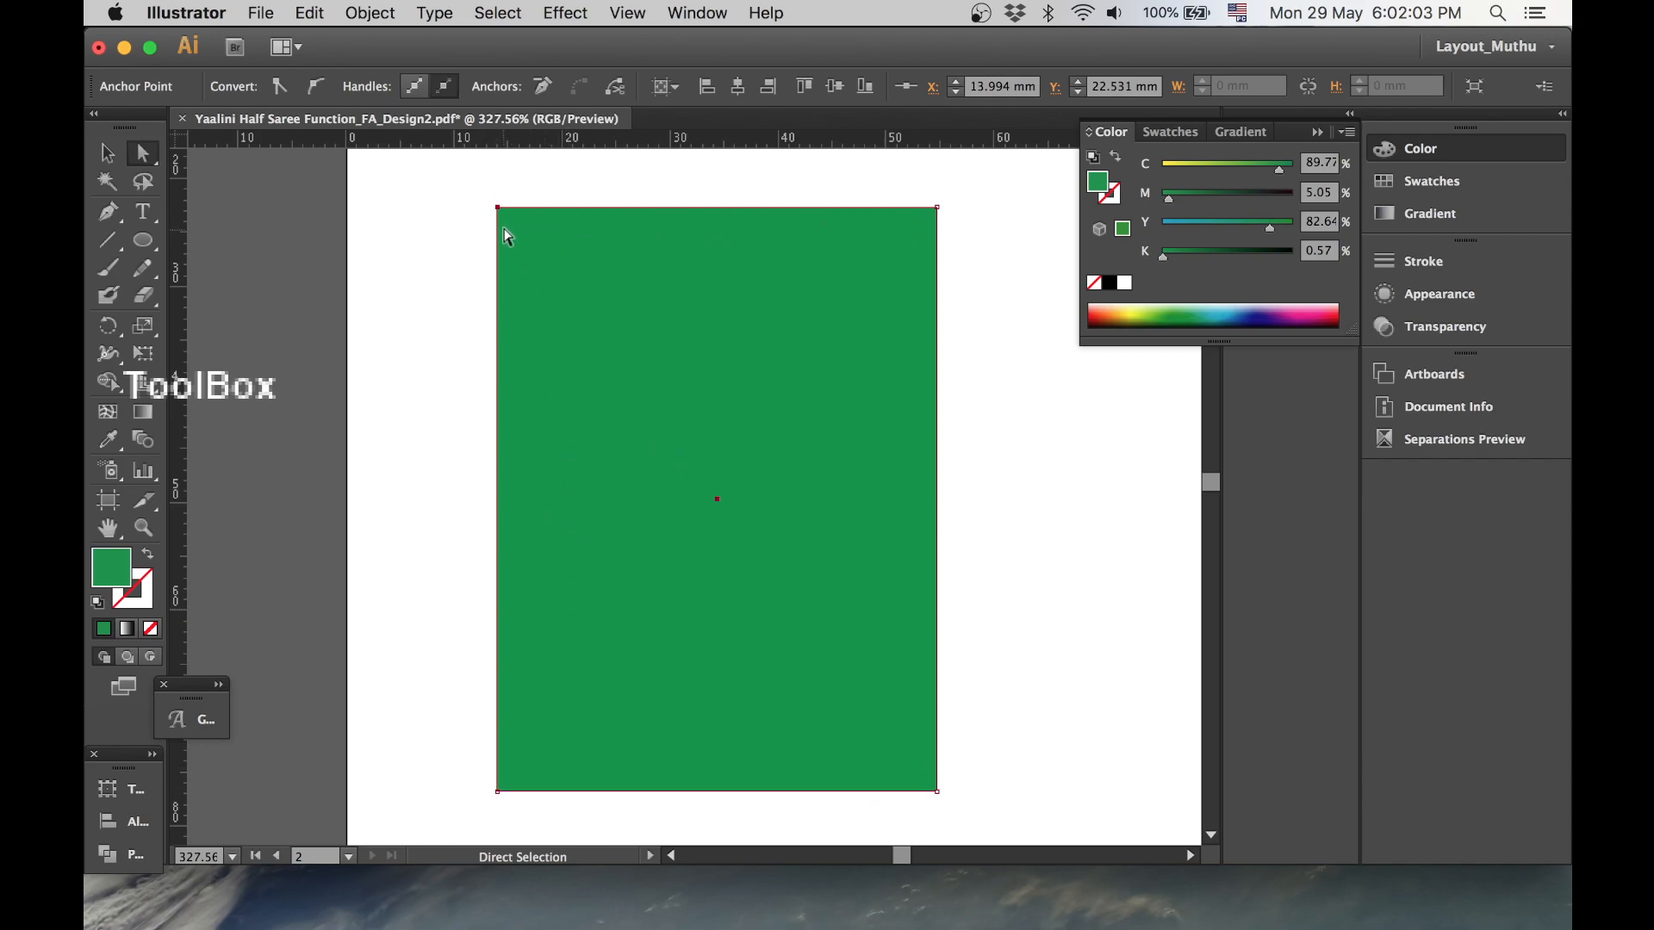
{"action": "left_click_drag", "start_coordinate": [503, 213], "coordinate": [498, 516]}
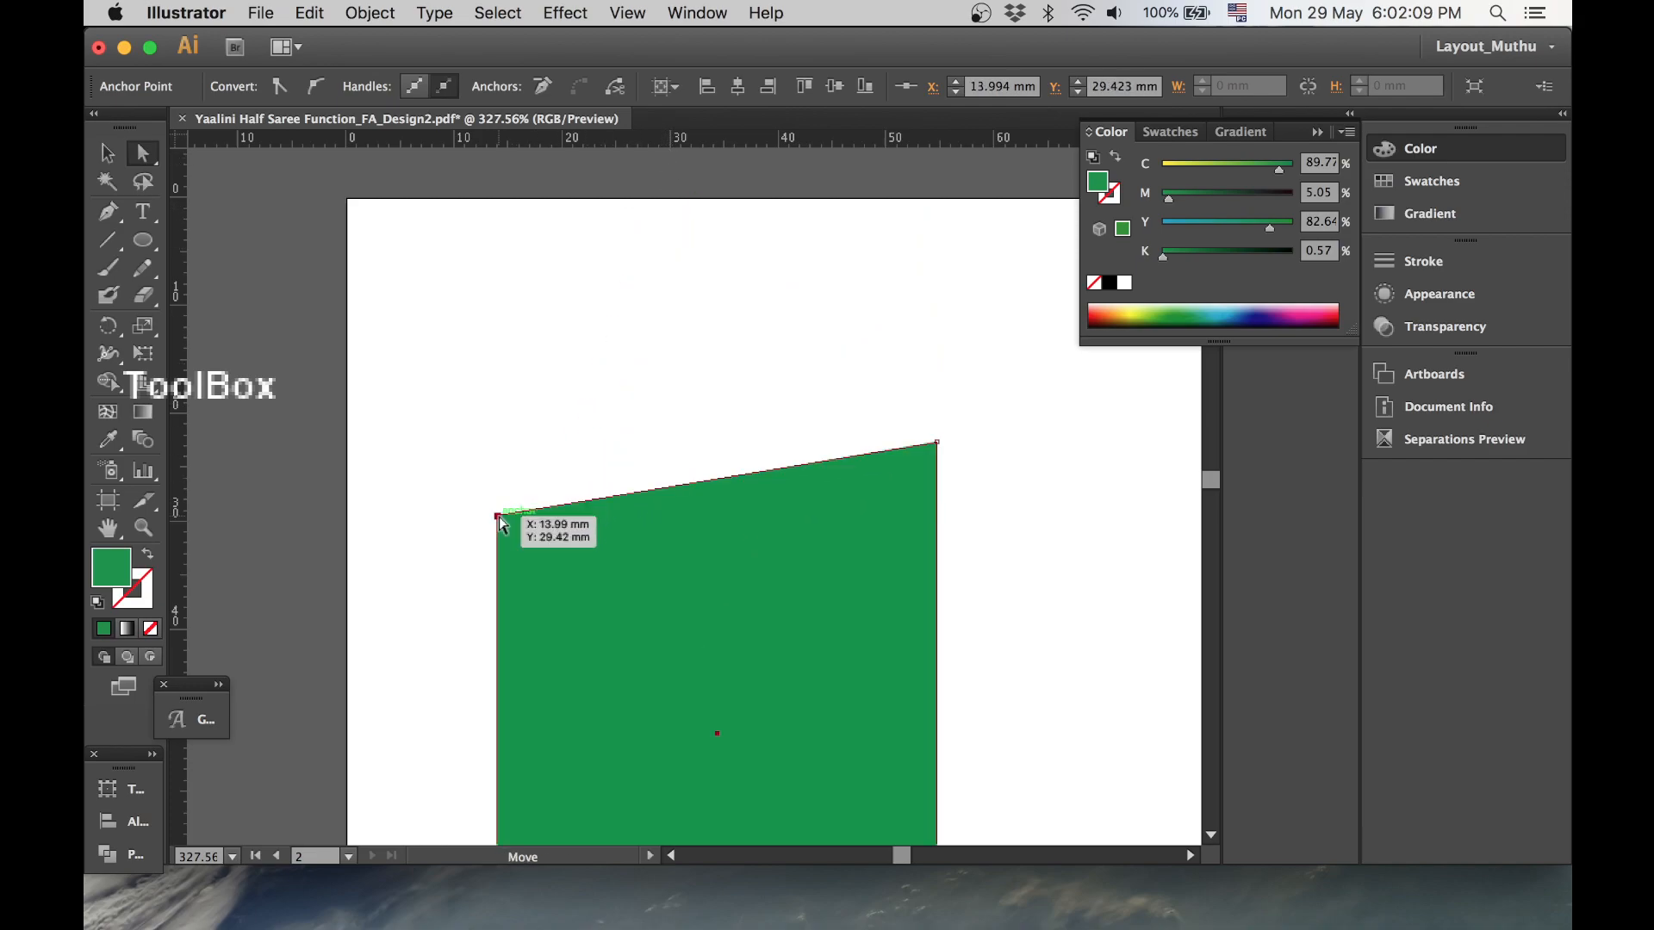
{"action": "left_click_drag", "start_coordinate": [664, 509], "coordinate": [662, 355]}
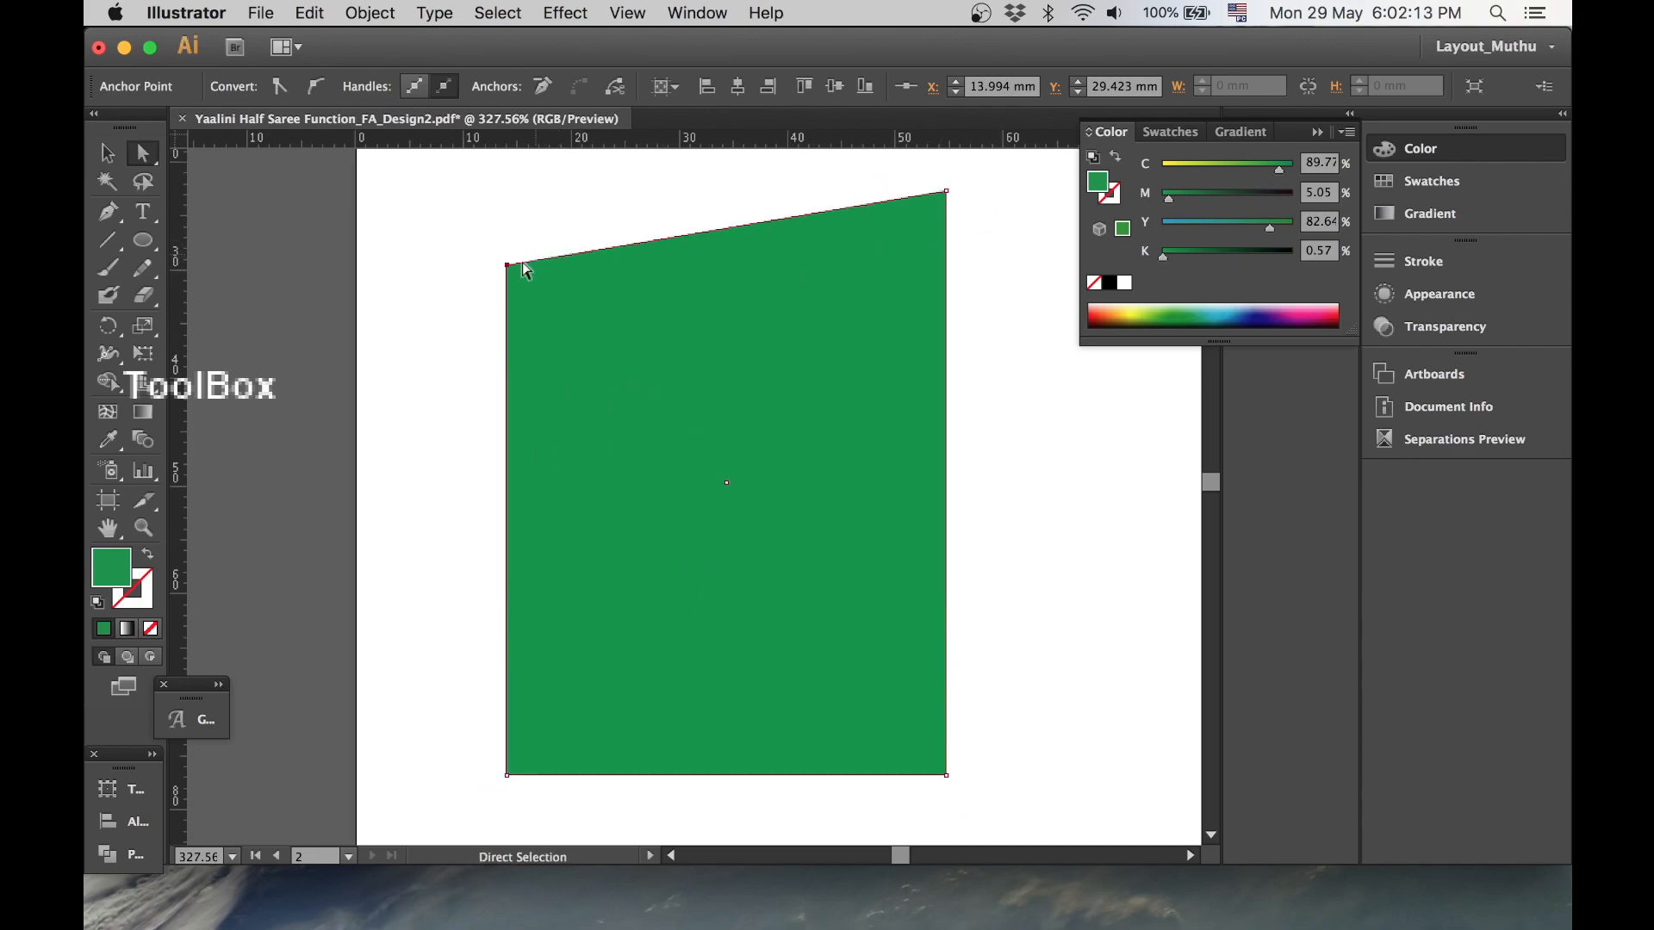
{"action": "left_click_drag", "start_coordinate": [507, 266], "coordinate": [578, 255]}
- Type the text dlkfgjkdj on the pasteboard beside the artboard with the Type tool
{"action": "left_click", "coordinate": [109, 184]}
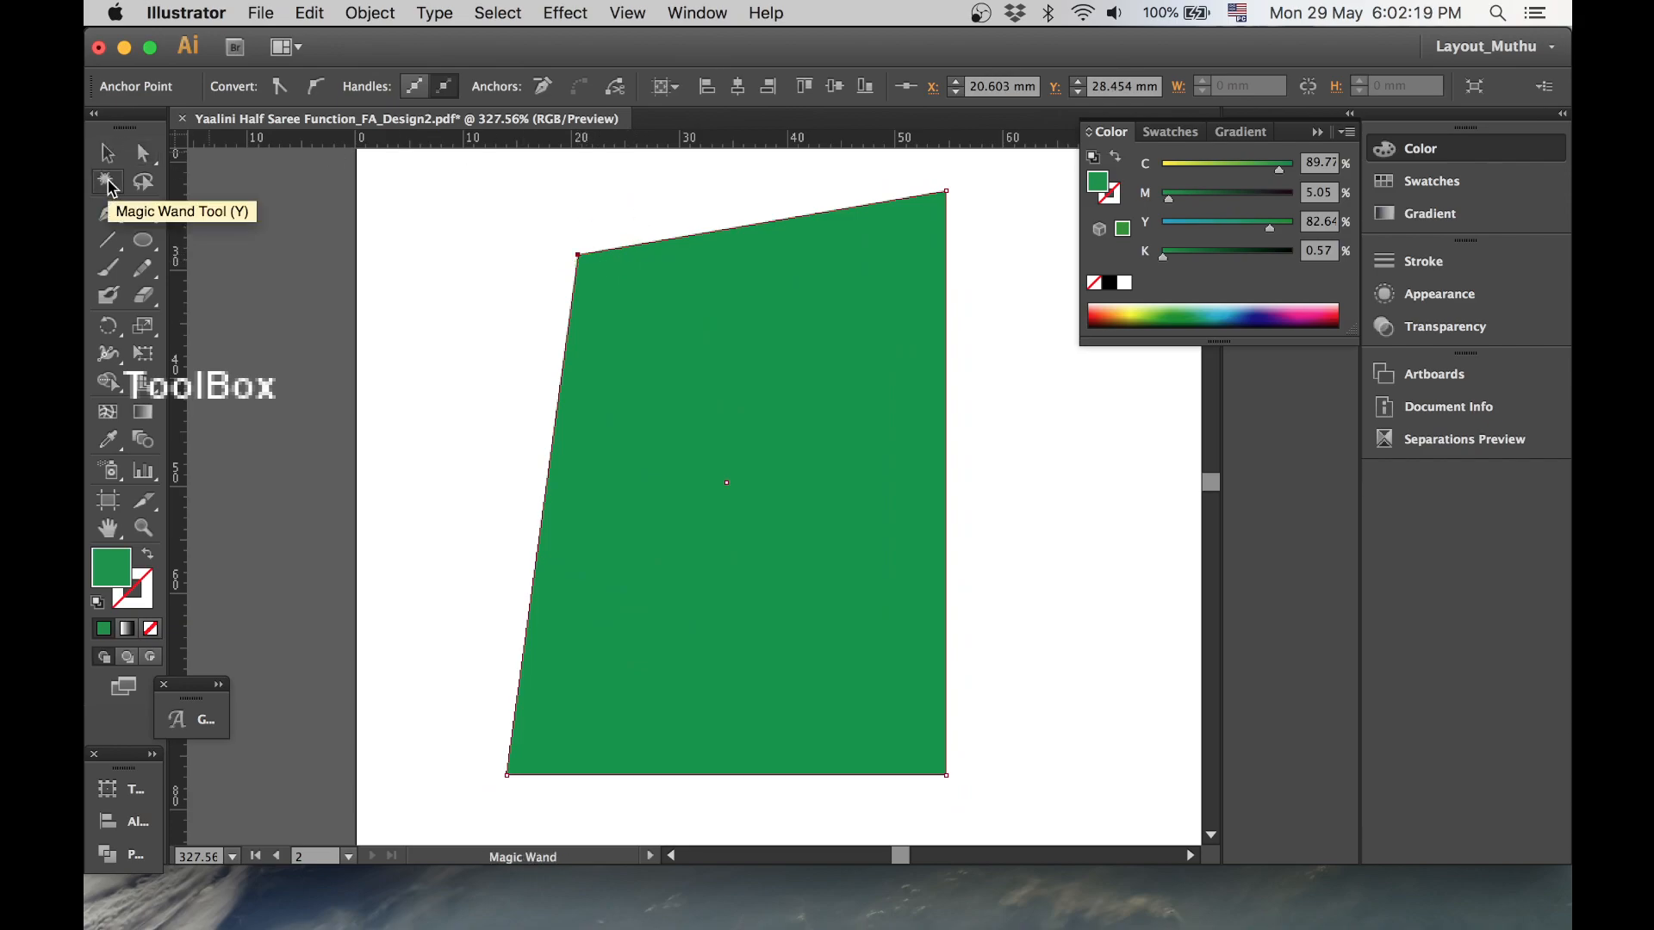
{"action": "key", "text": "super+minus"}
{"action": "key", "text": "super+minus"}
{"action": "key", "text": "super+minus"}
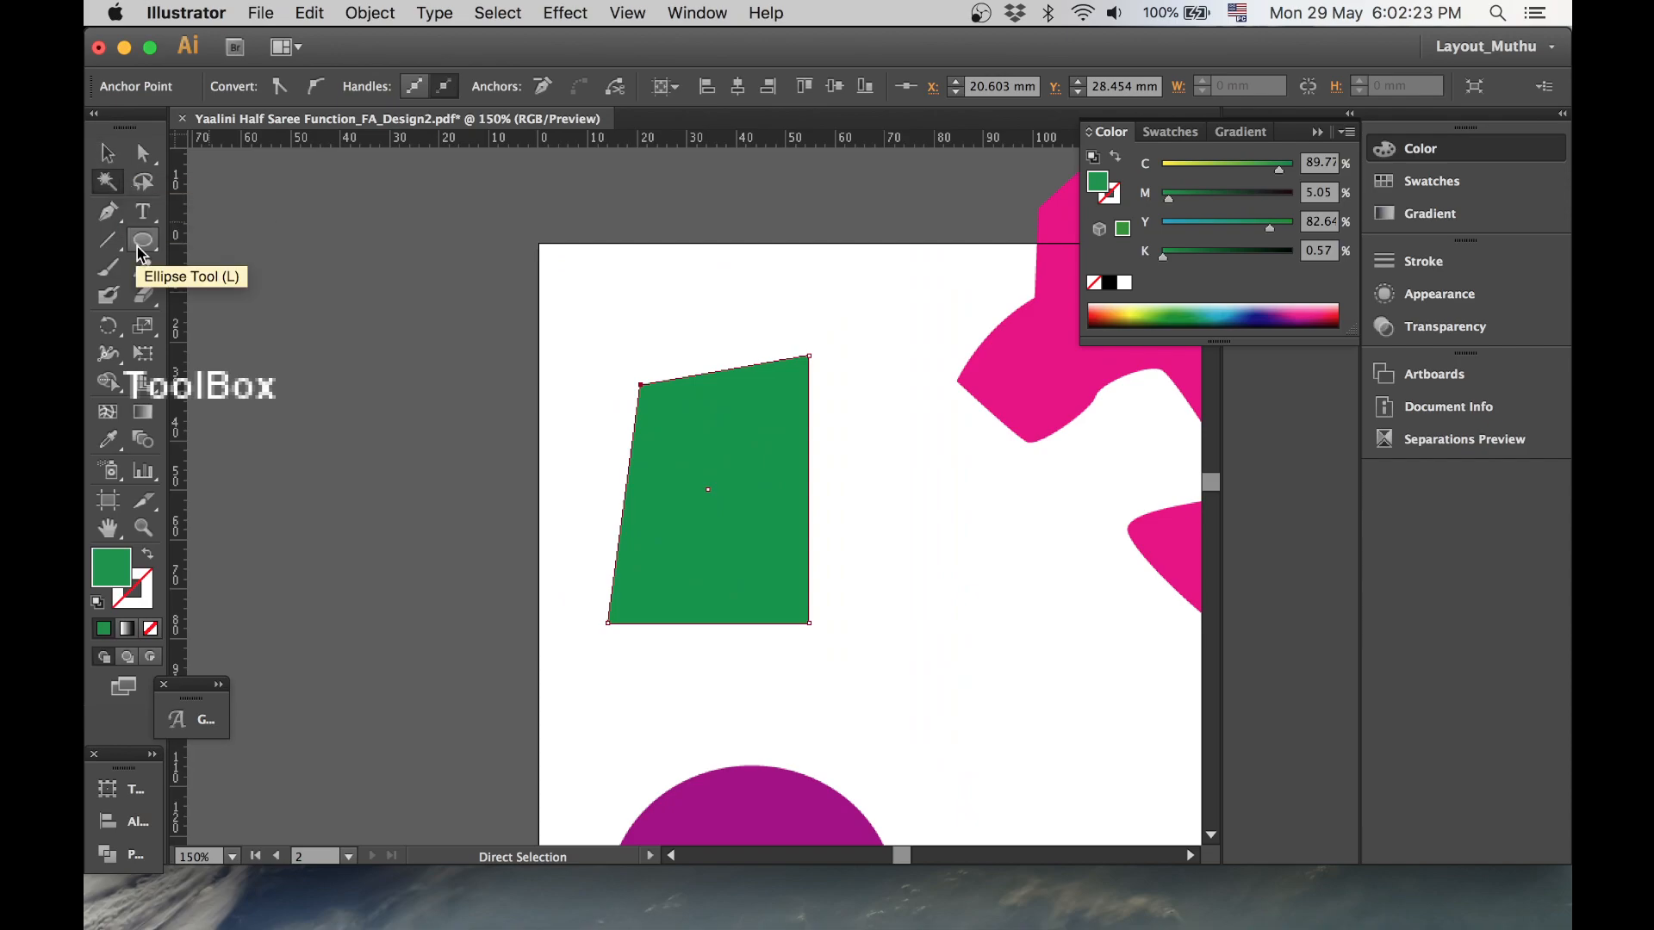
{"action": "left_click", "coordinate": [138, 211]}
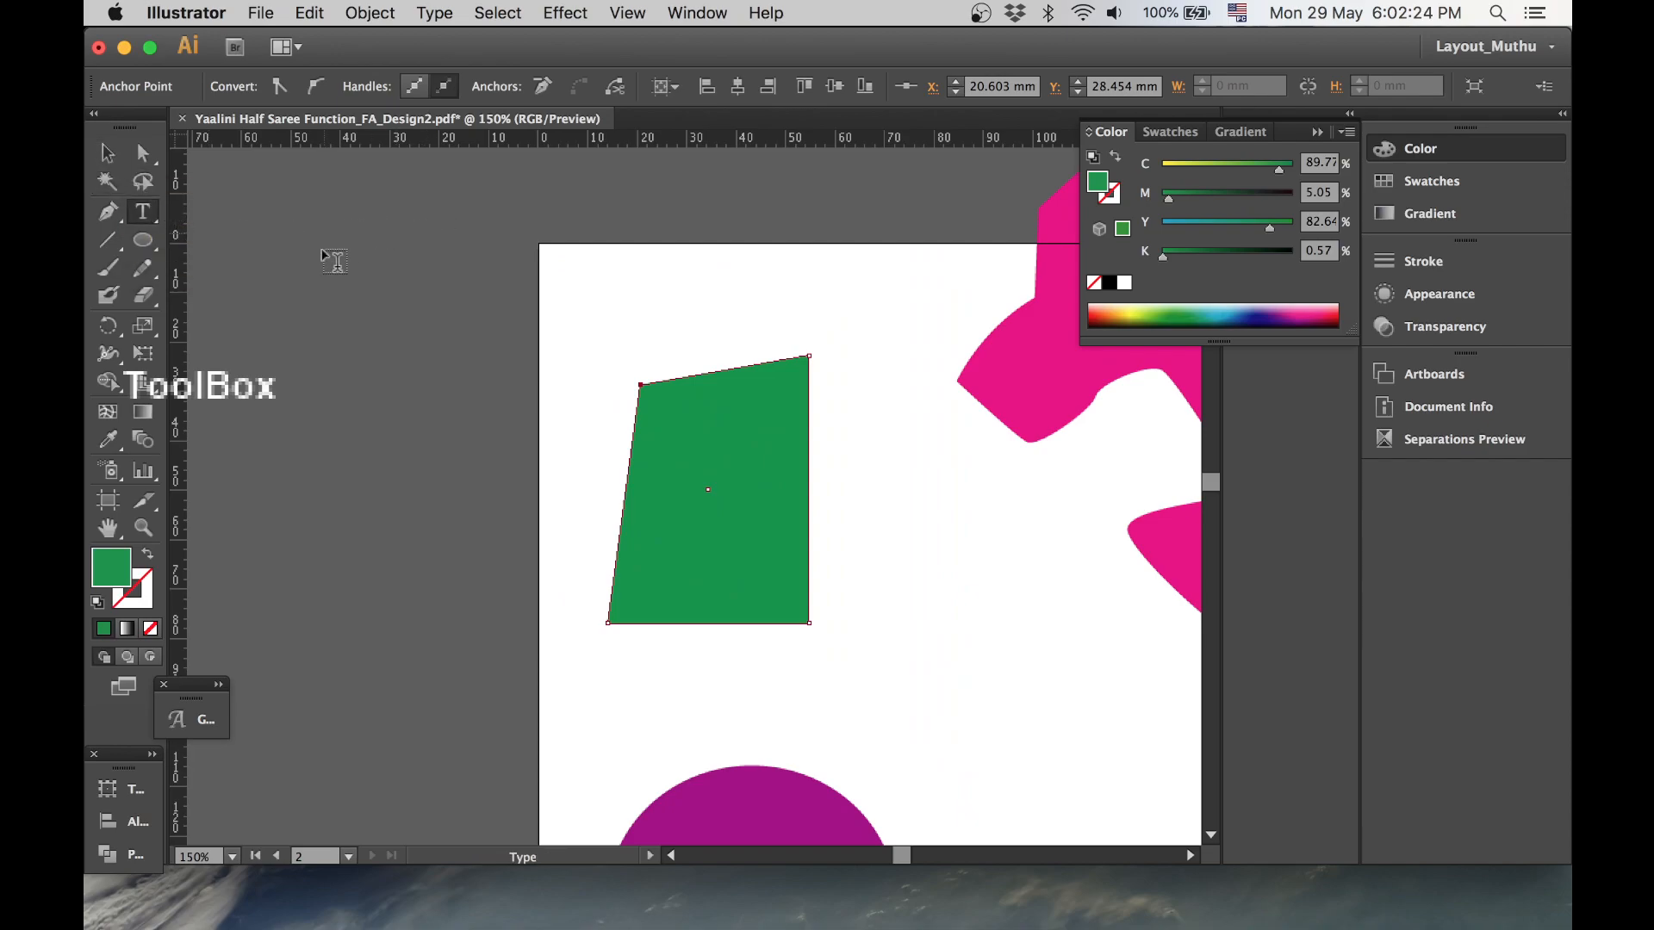
{"action": "left_click", "coordinate": [393, 288]}
{"action": "type", "text": "dlkfgjkdj"}
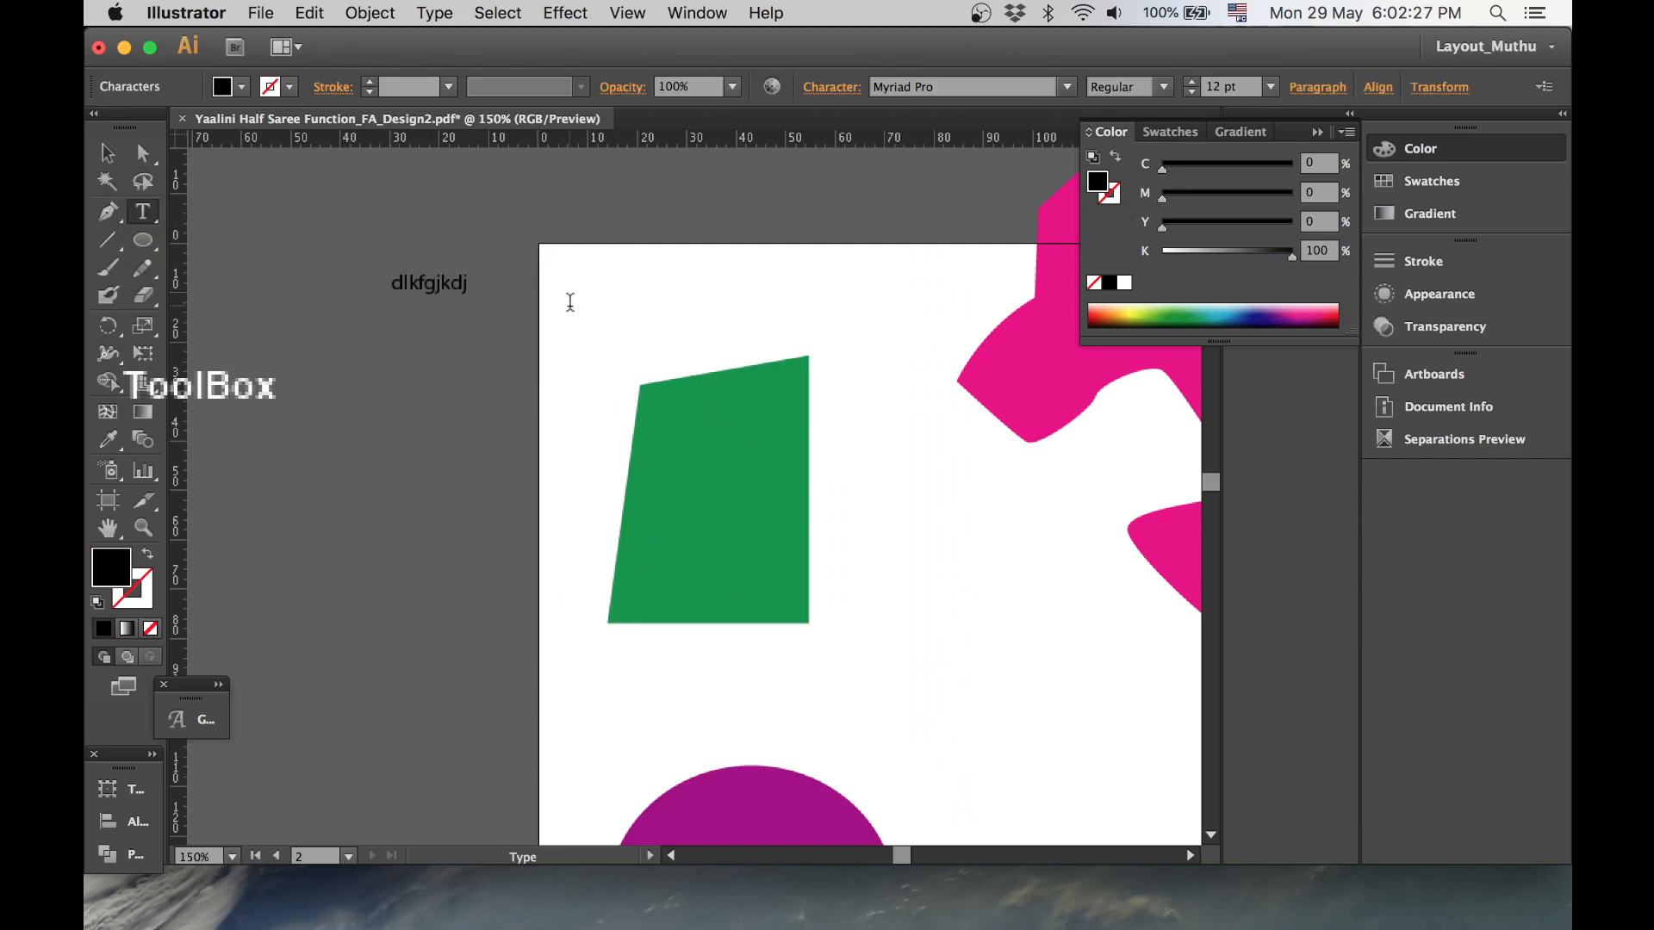
- Sample the green shape's fill onto the text with the Eyedropper tool
{"action": "key", "text": "Escape"}
{"action": "key", "text": "i"}
{"action": "left_click", "coordinate": [758, 410]}
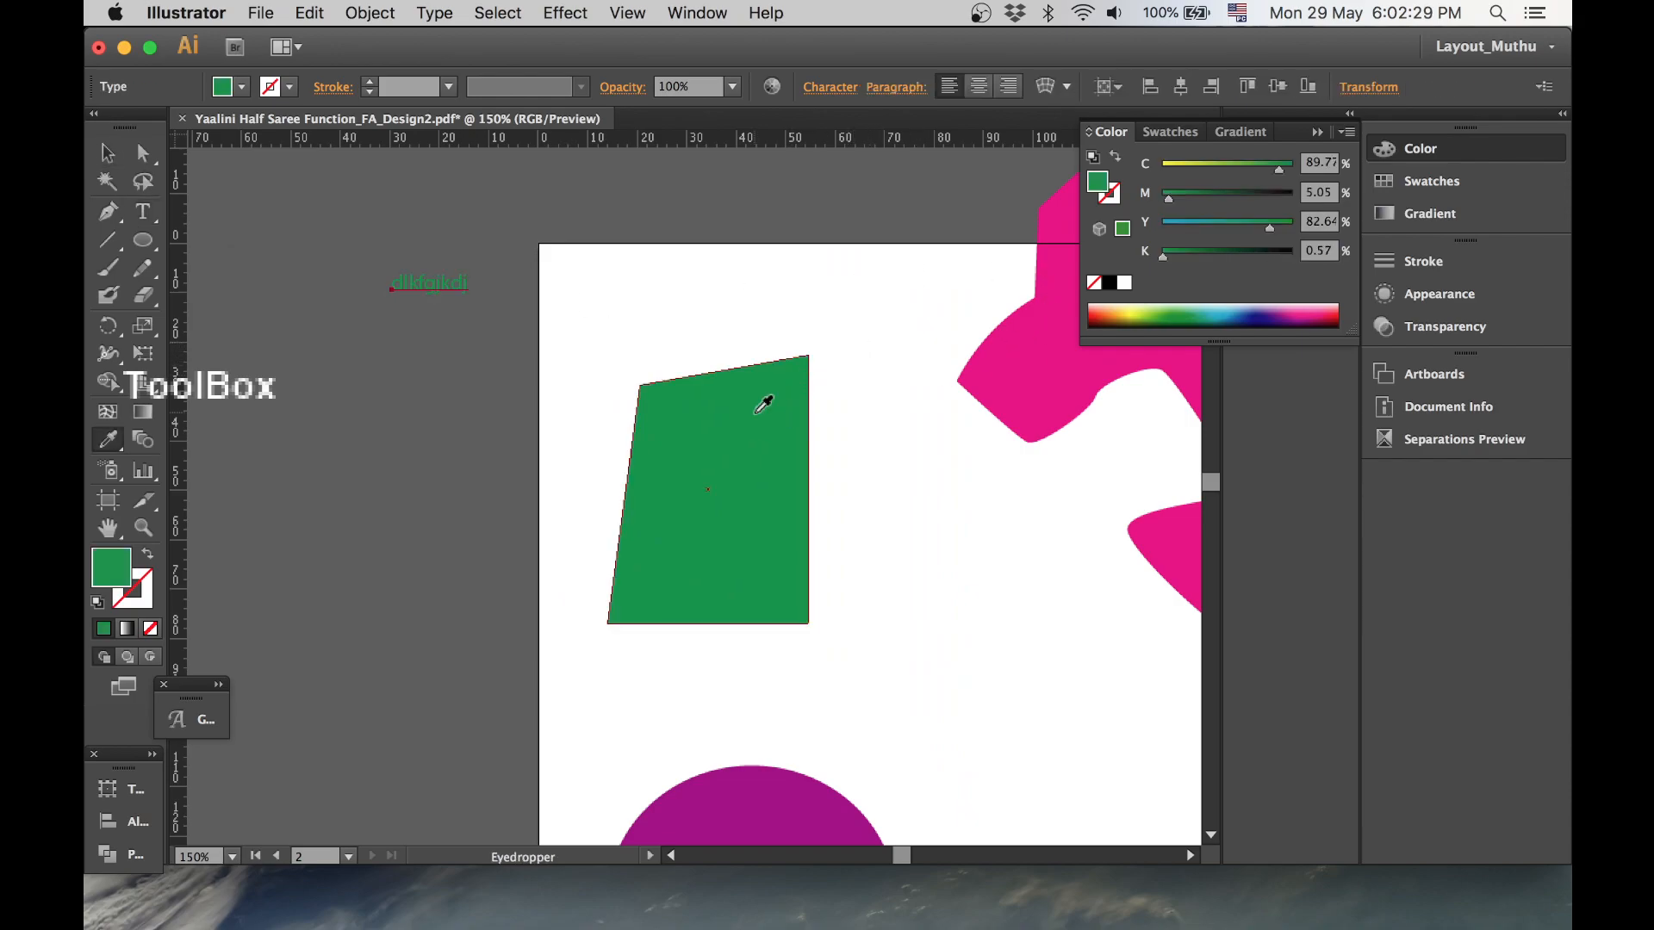
- Move the text onto the artboard above the shape and place a duplicate of the green shape to its right
{"action": "key", "text": "v"}
{"action": "left_click_drag", "start_coordinate": [440, 288], "coordinate": [806, 302]}
{"action": "left_click_drag", "start_coordinate": [789, 552], "coordinate": [1046, 641]}
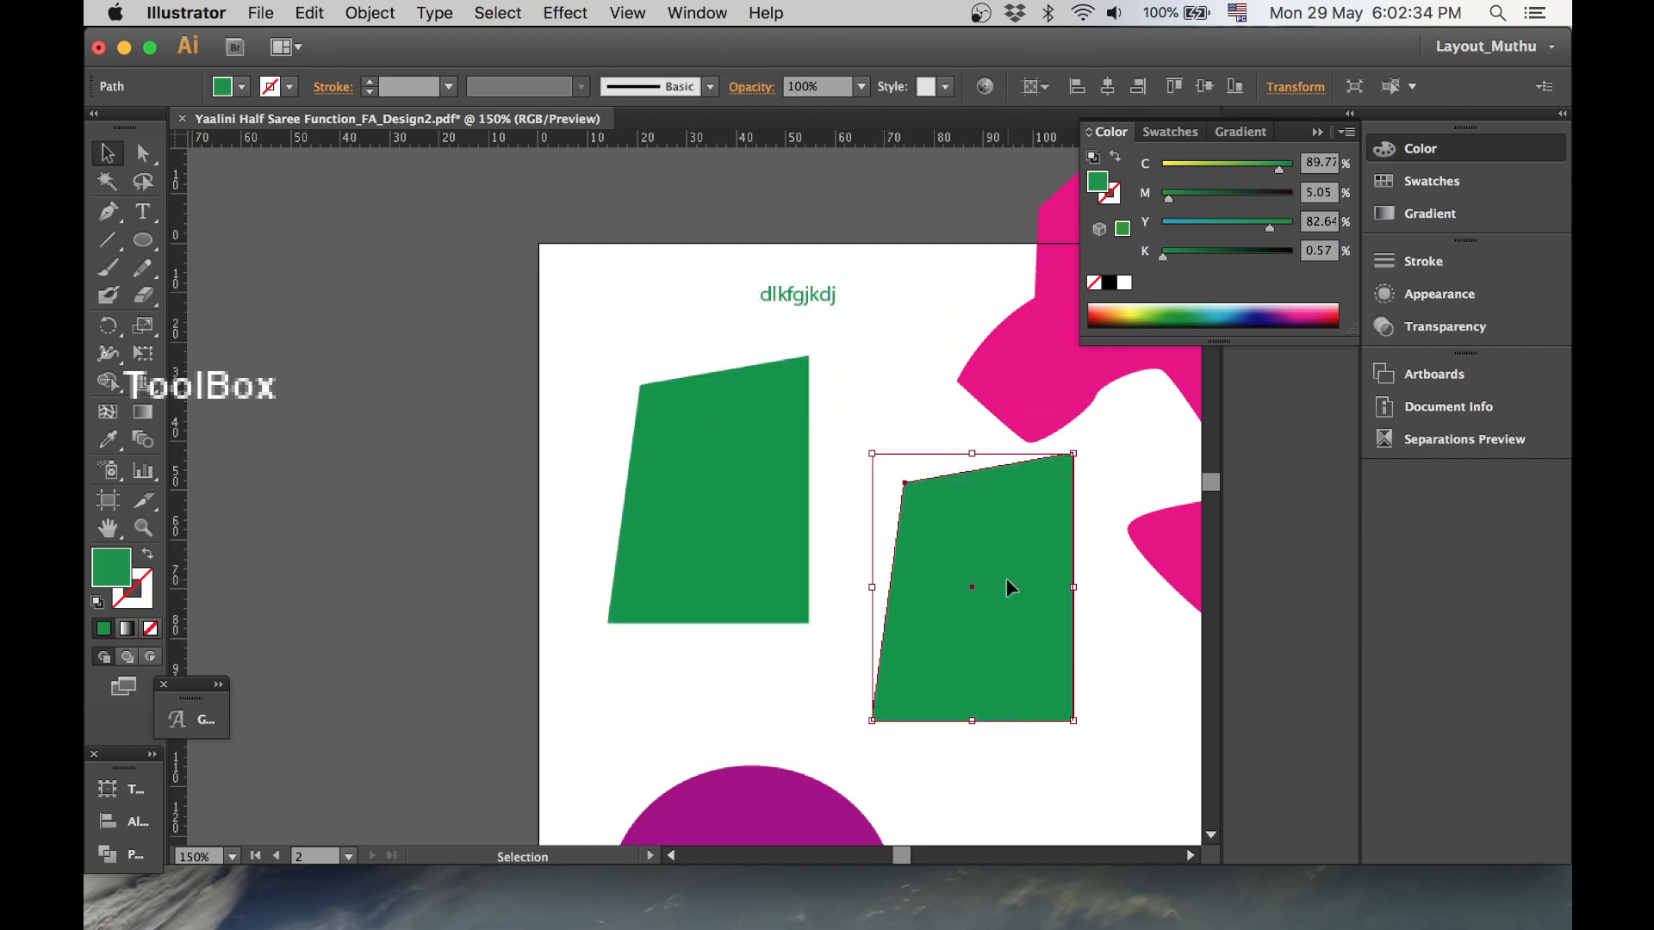
- Drag the copy's bottom-right anchor up and inward to reshape it into a triangular form
{"action": "key", "text": "a"}
{"action": "left_click", "coordinate": [1077, 727]}
{"action": "left_click_drag", "start_coordinate": [1074, 724], "coordinate": [988, 579]}
{"action": "key", "text": "v"}
{"action": "left_click", "coordinate": [1056, 639]}
{"action": "left_click", "coordinate": [977, 546]}
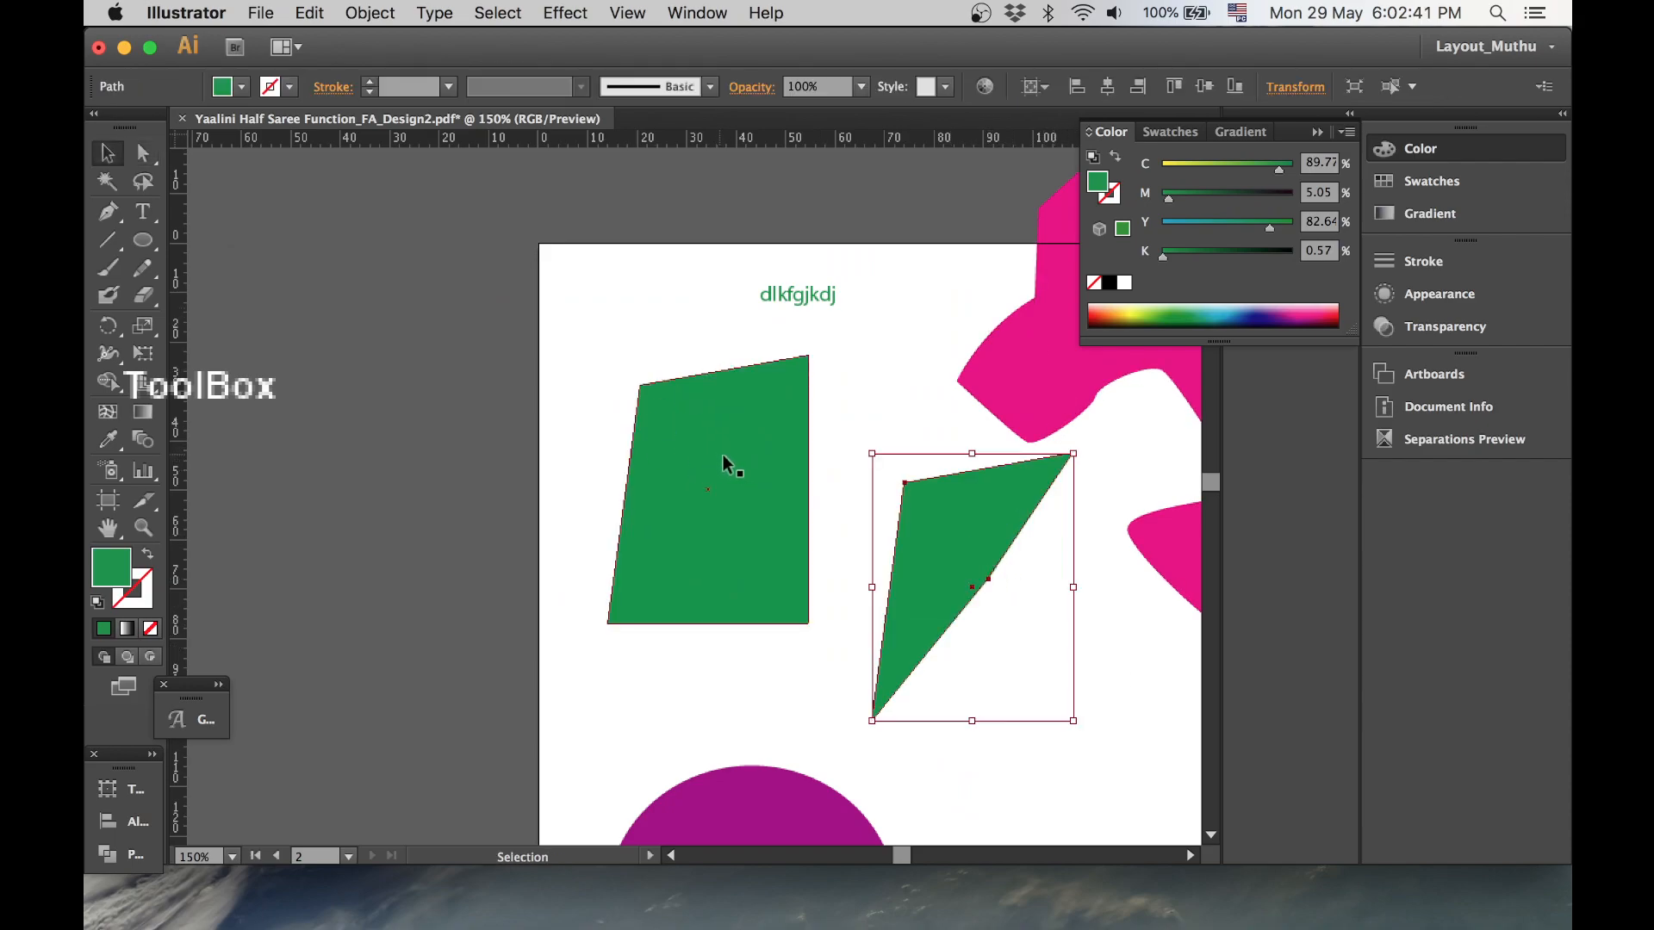
- Select both green shapes at once with the Magic Wand tool
{"action": "left_click", "coordinate": [106, 182]}
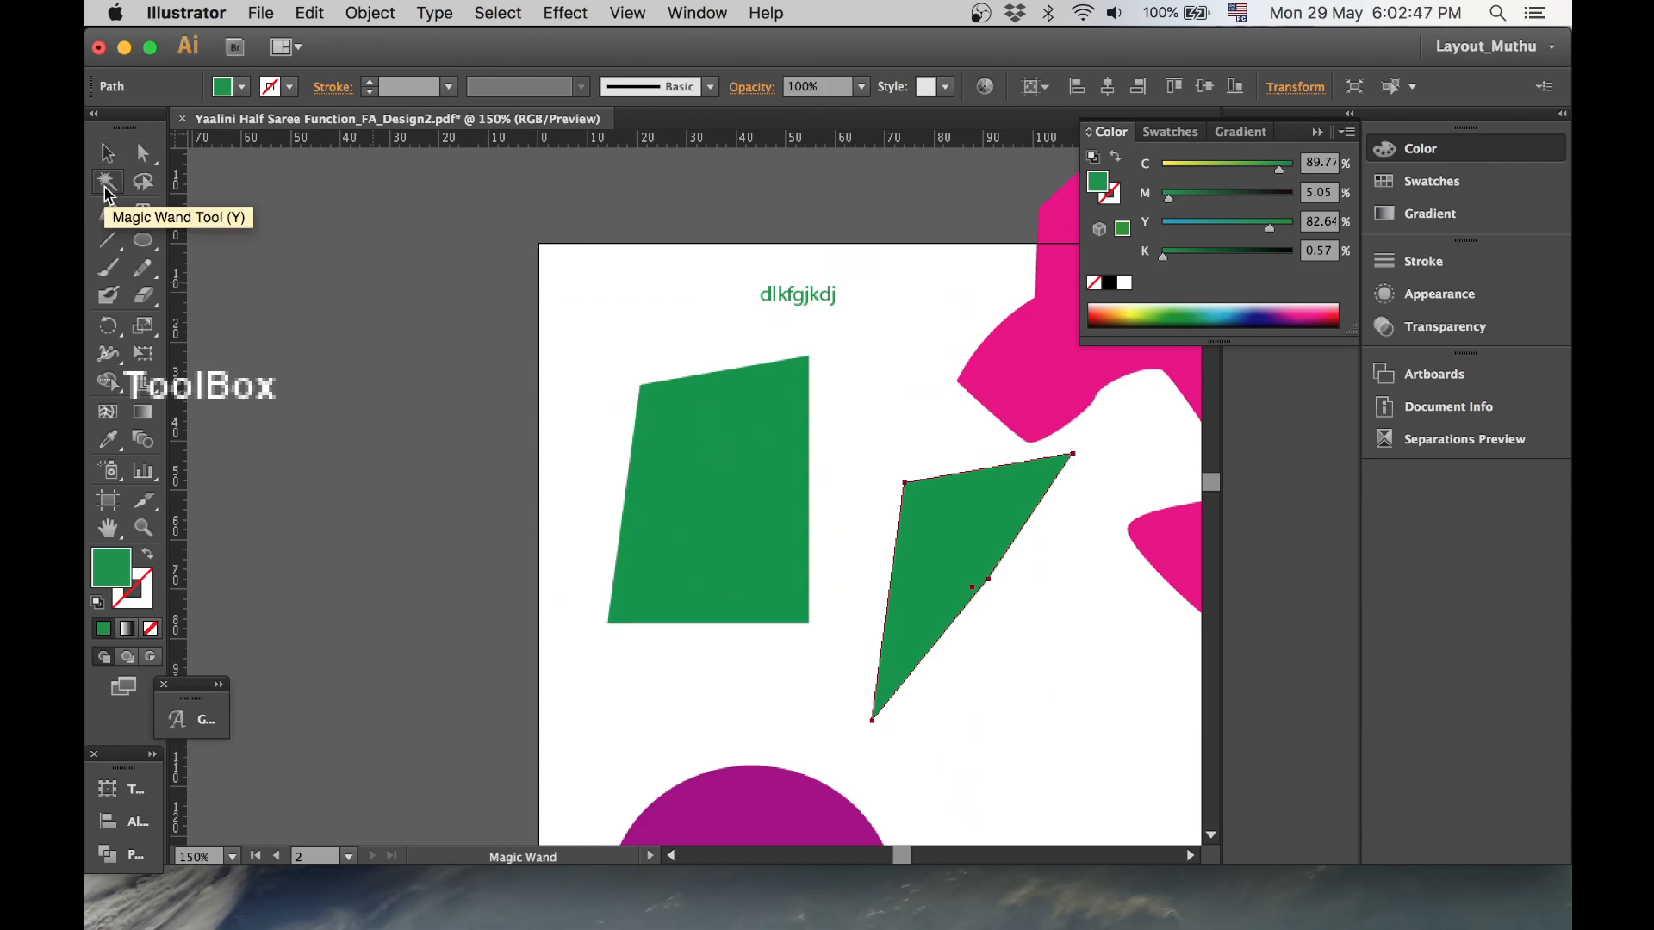
{"action": "left_click", "coordinate": [693, 419]}
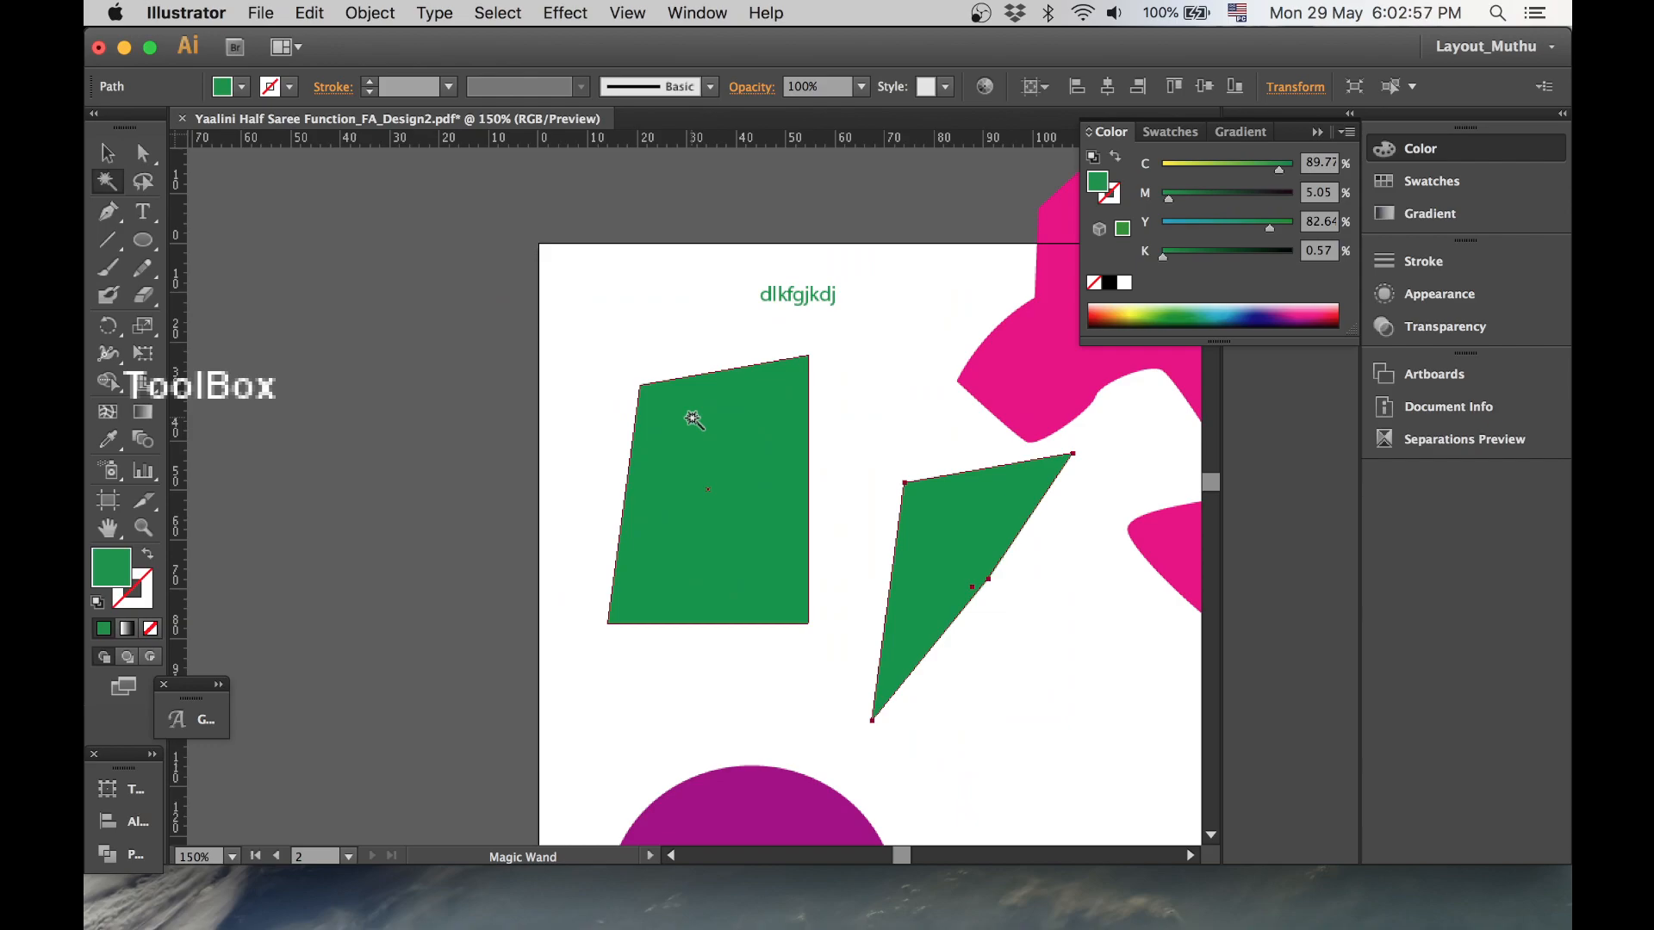
{"action": "left_click", "coordinate": [932, 535]}
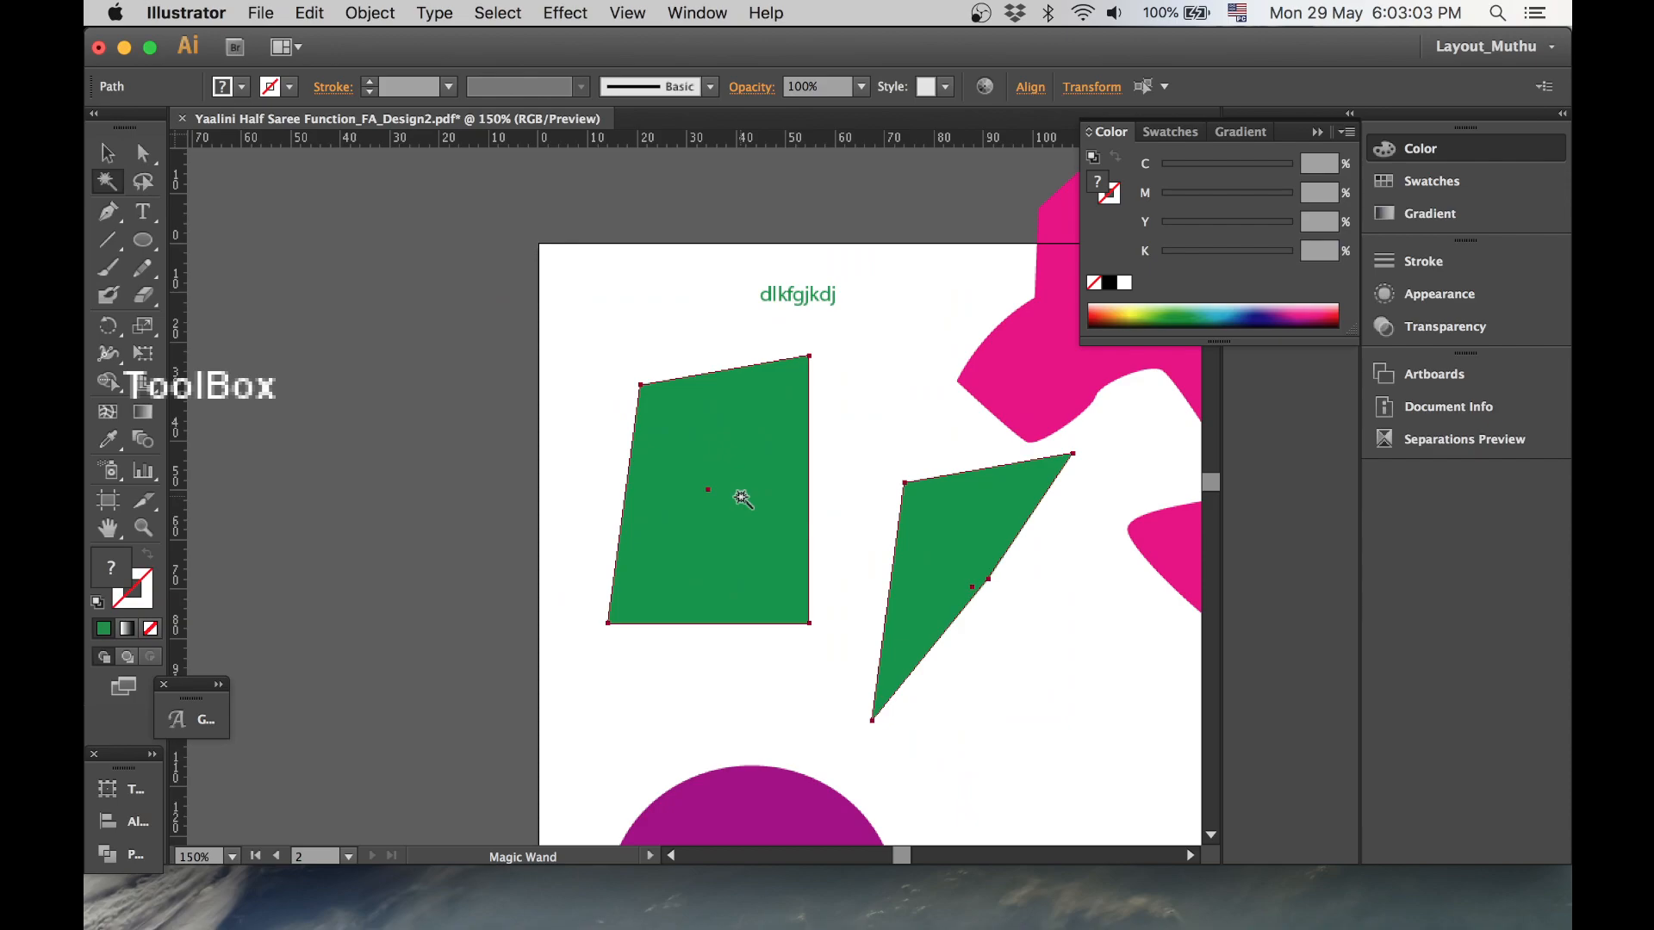
- Select the text and convert it to outlines
{"action": "left_click", "coordinate": [107, 153]}
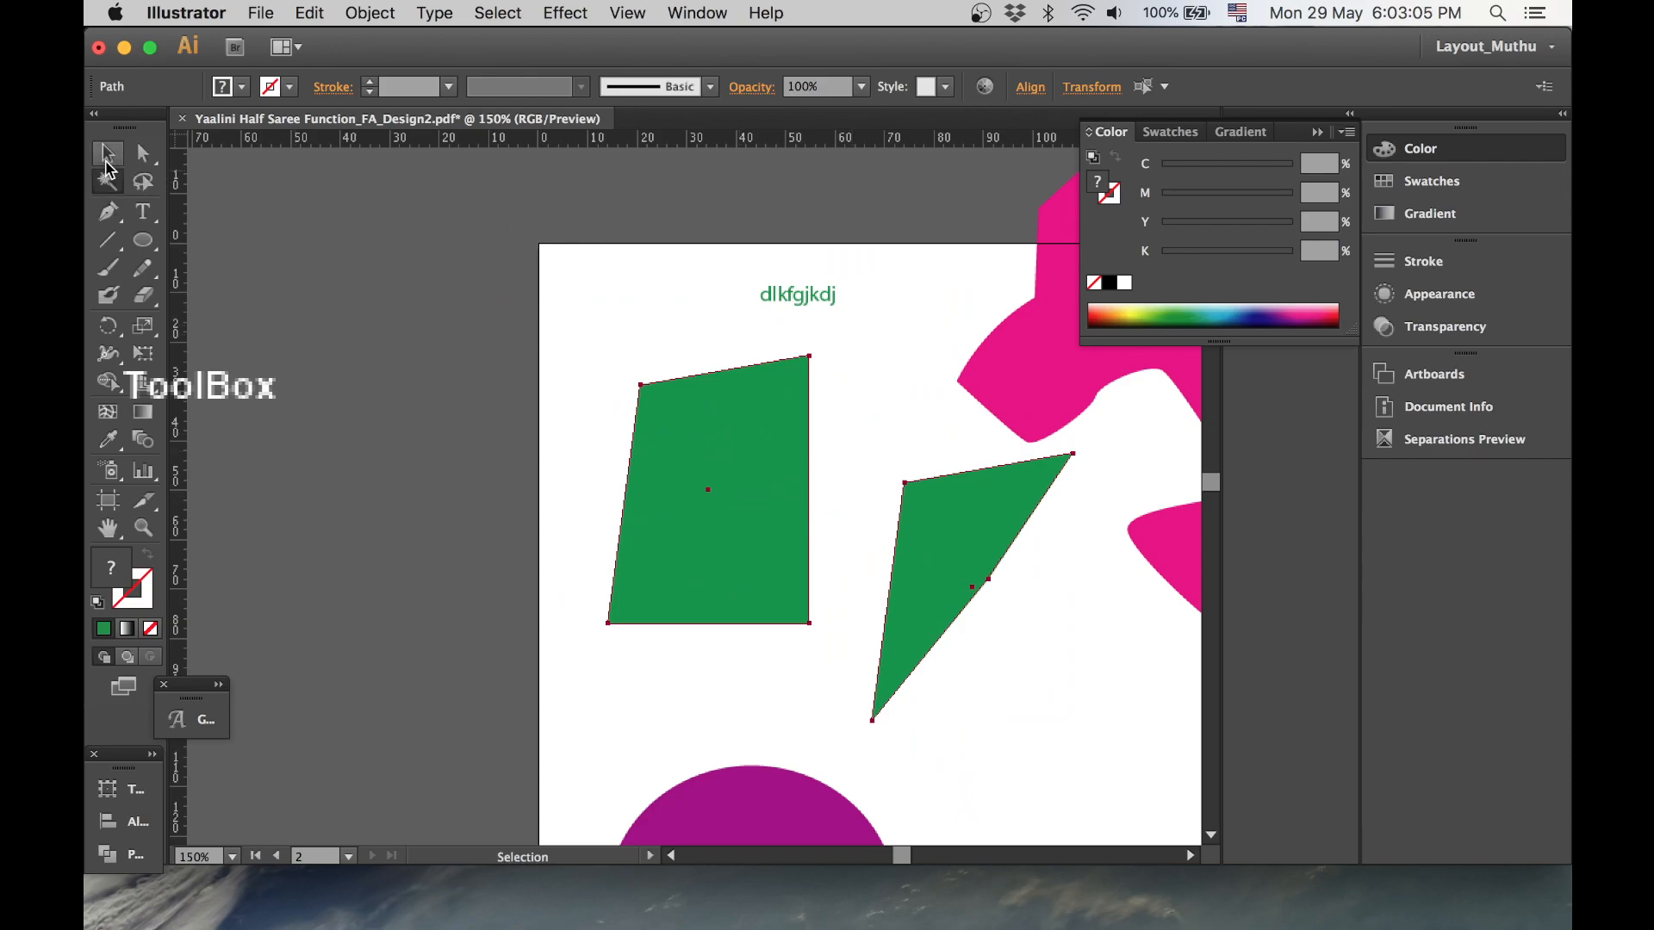
{"action": "left_click", "coordinate": [527, 257]}
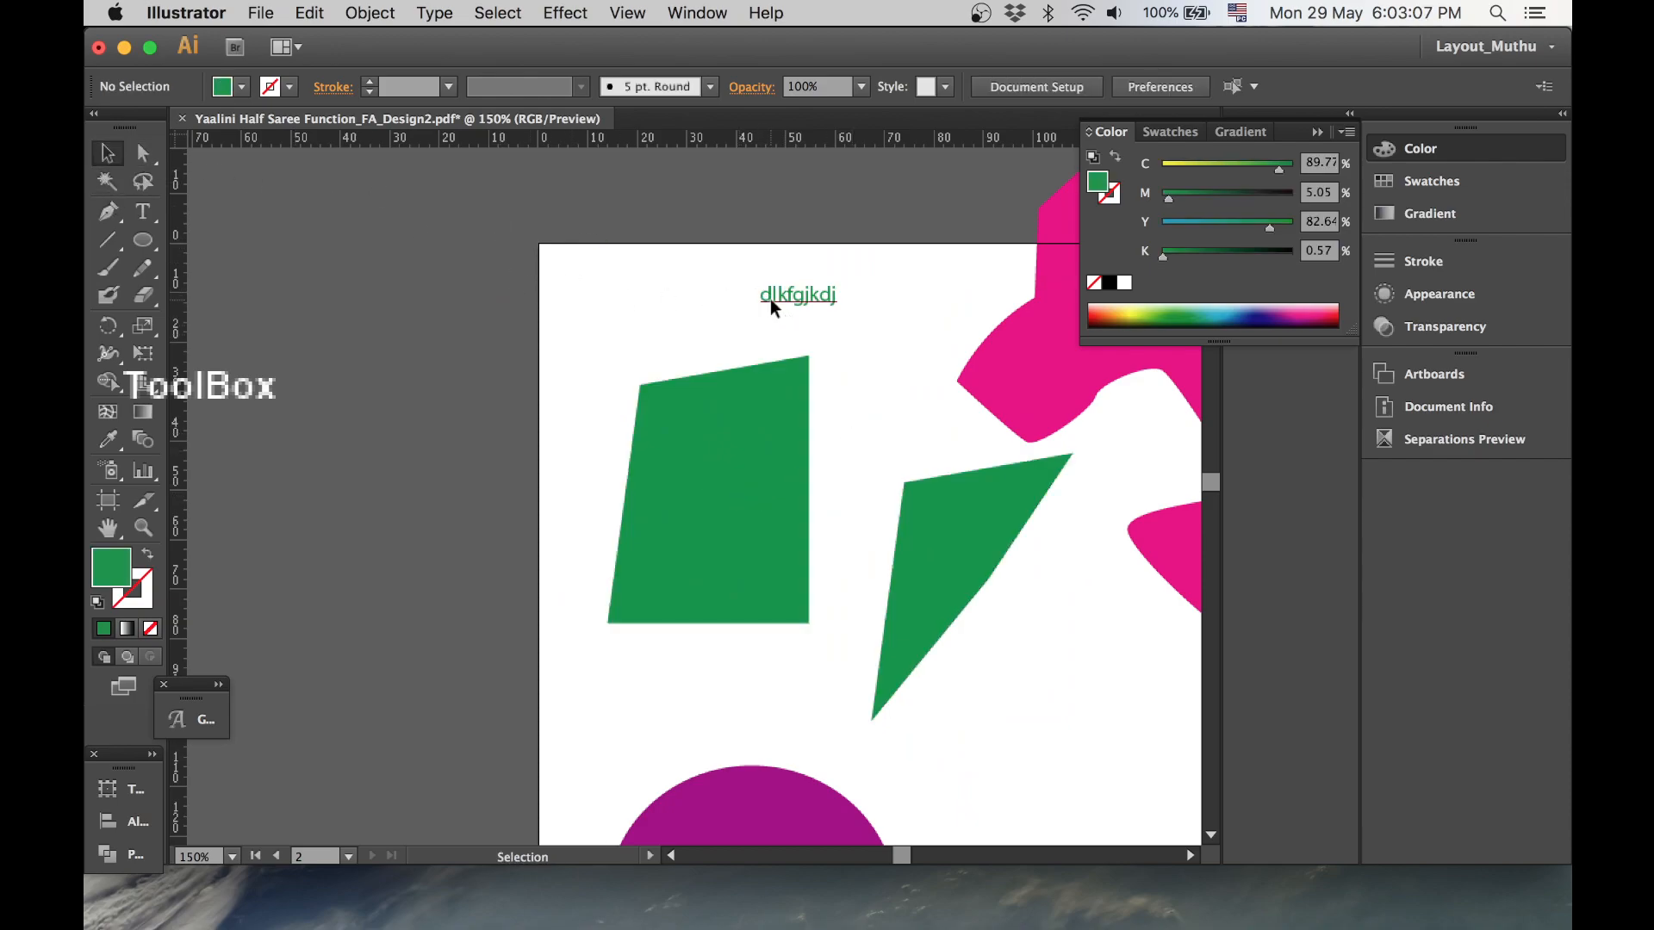
{"action": "left_click", "coordinate": [770, 298]}
{"action": "key", "text": "super+shift+o"}
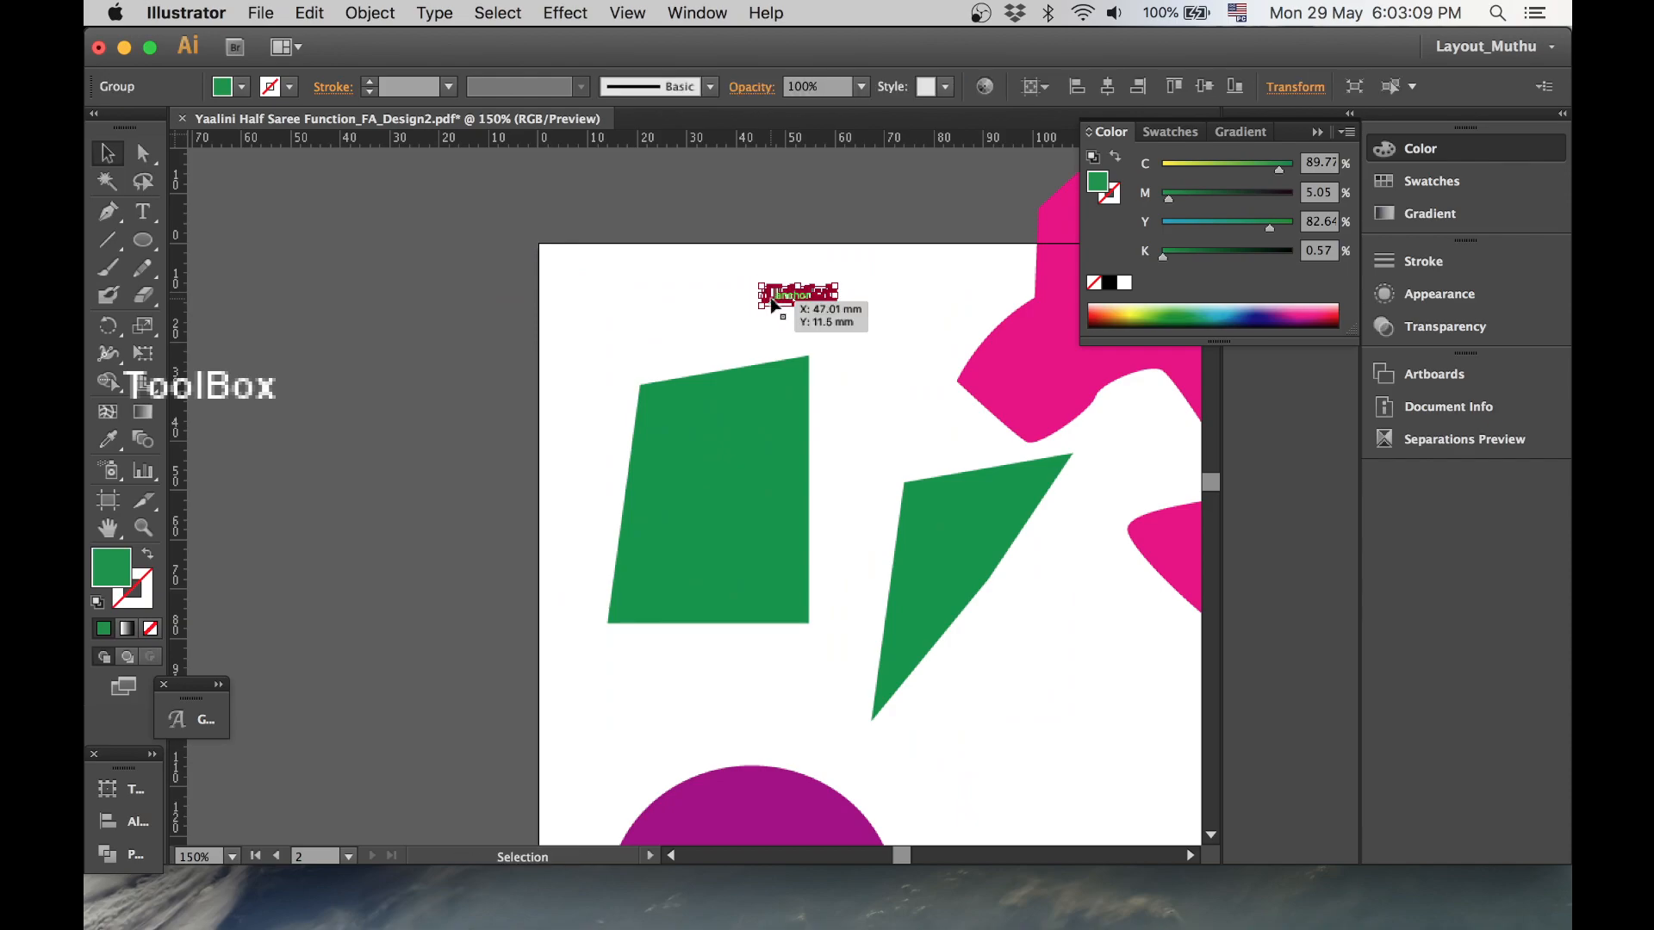
- Undo the text outline conversion
{"action": "left_click", "coordinate": [435, 13]}
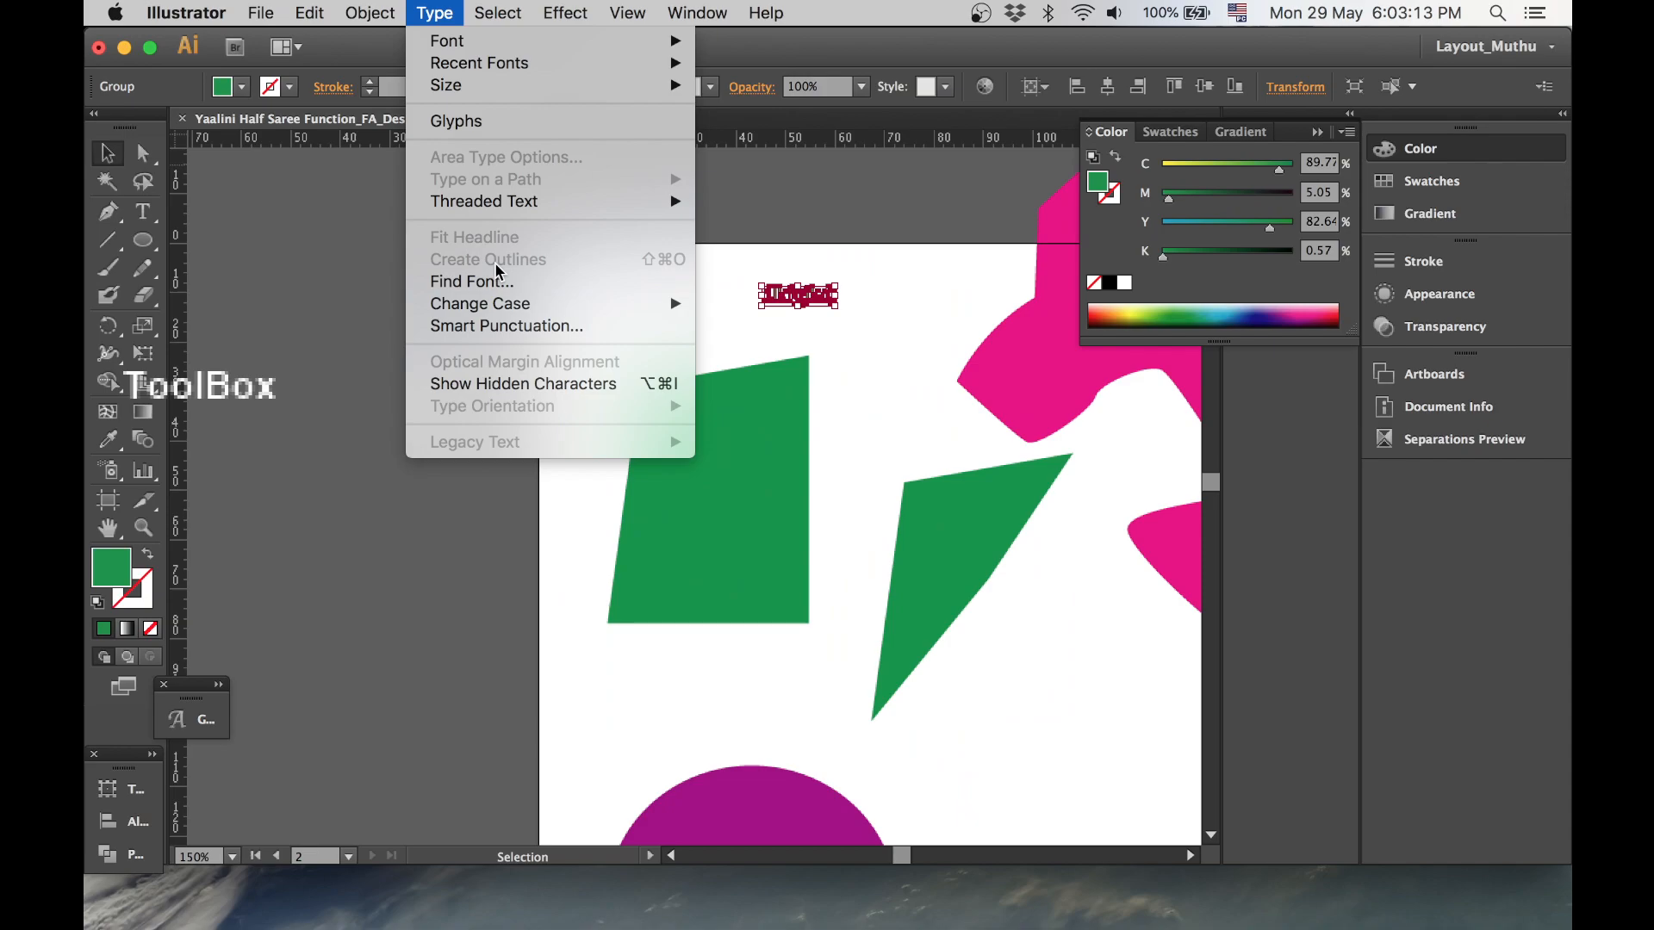
{"action": "key", "text": "Up"}
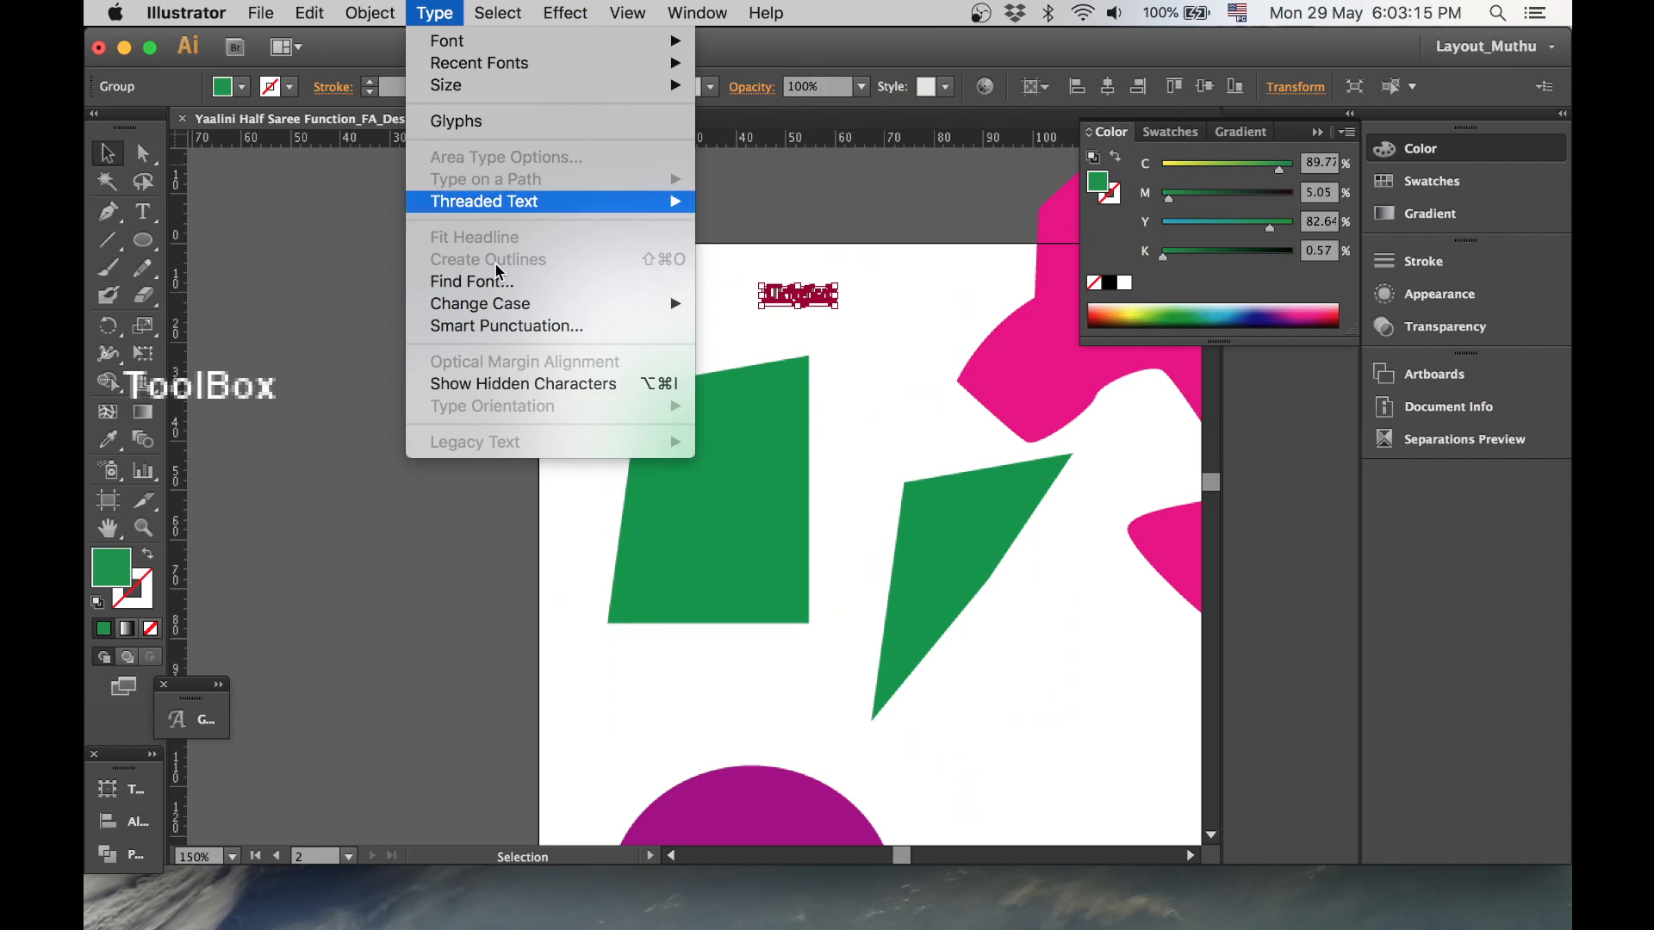
{"action": "left_click", "coordinate": [908, 287]}
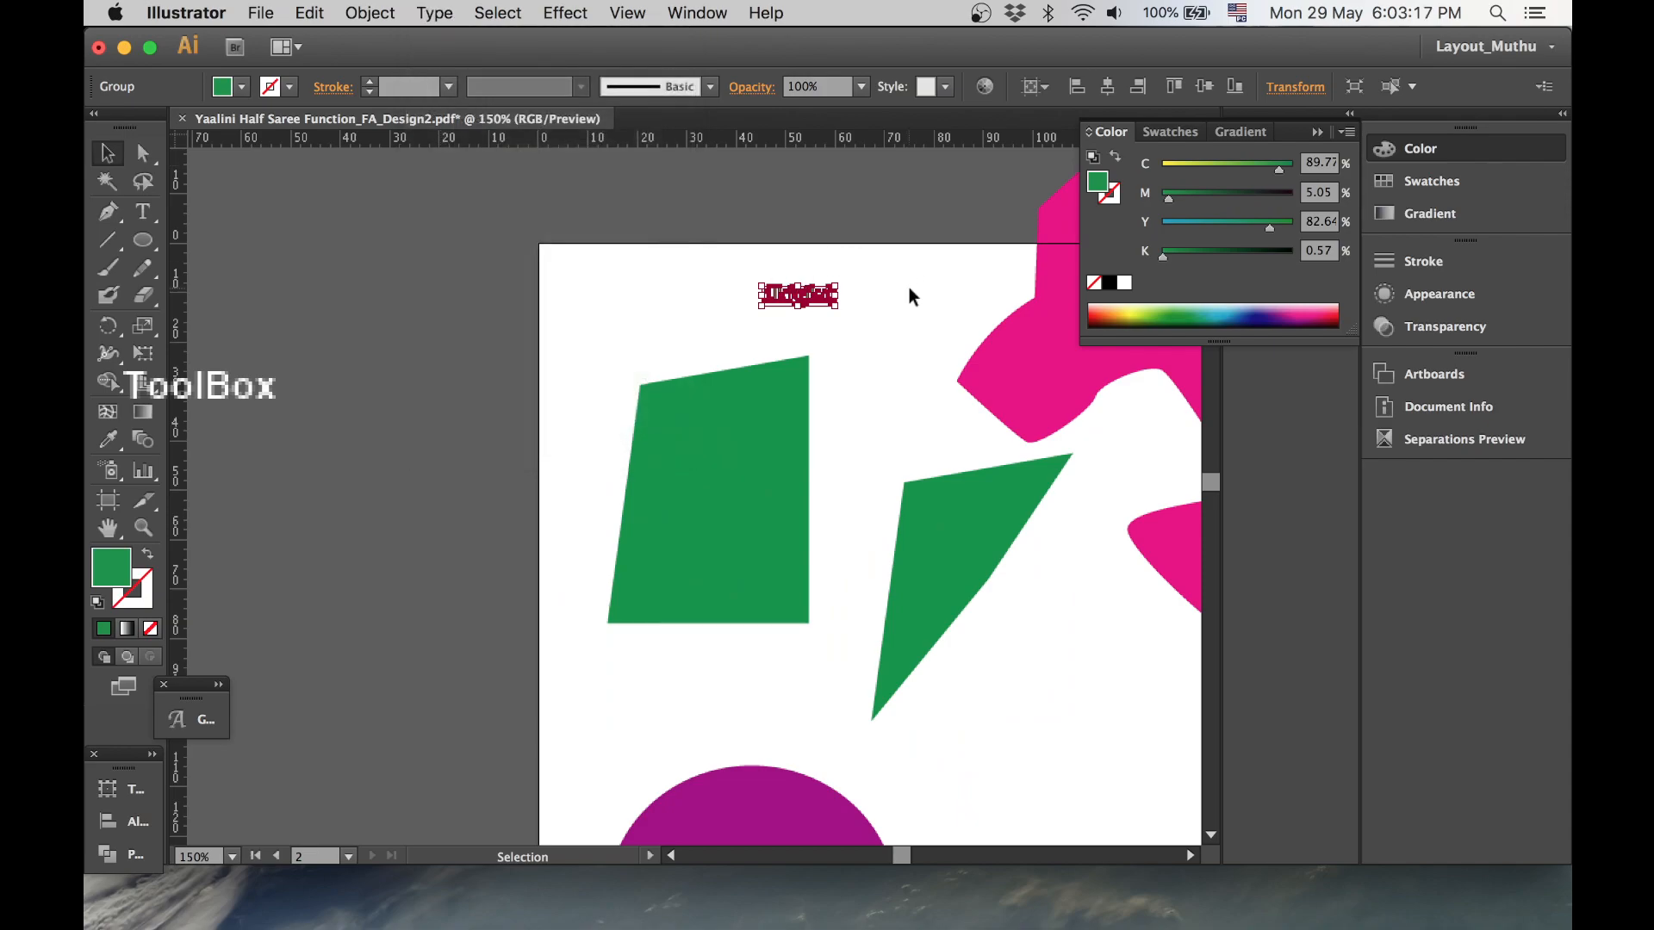
{"action": "left_click", "coordinate": [906, 289]}
{"action": "key", "text": "super+z"}
- Select all objects and apply Create Outlines to convert the text into shapes
{"action": "left_click", "coordinate": [610, 285]}
{"action": "left_click", "coordinate": [801, 295]}
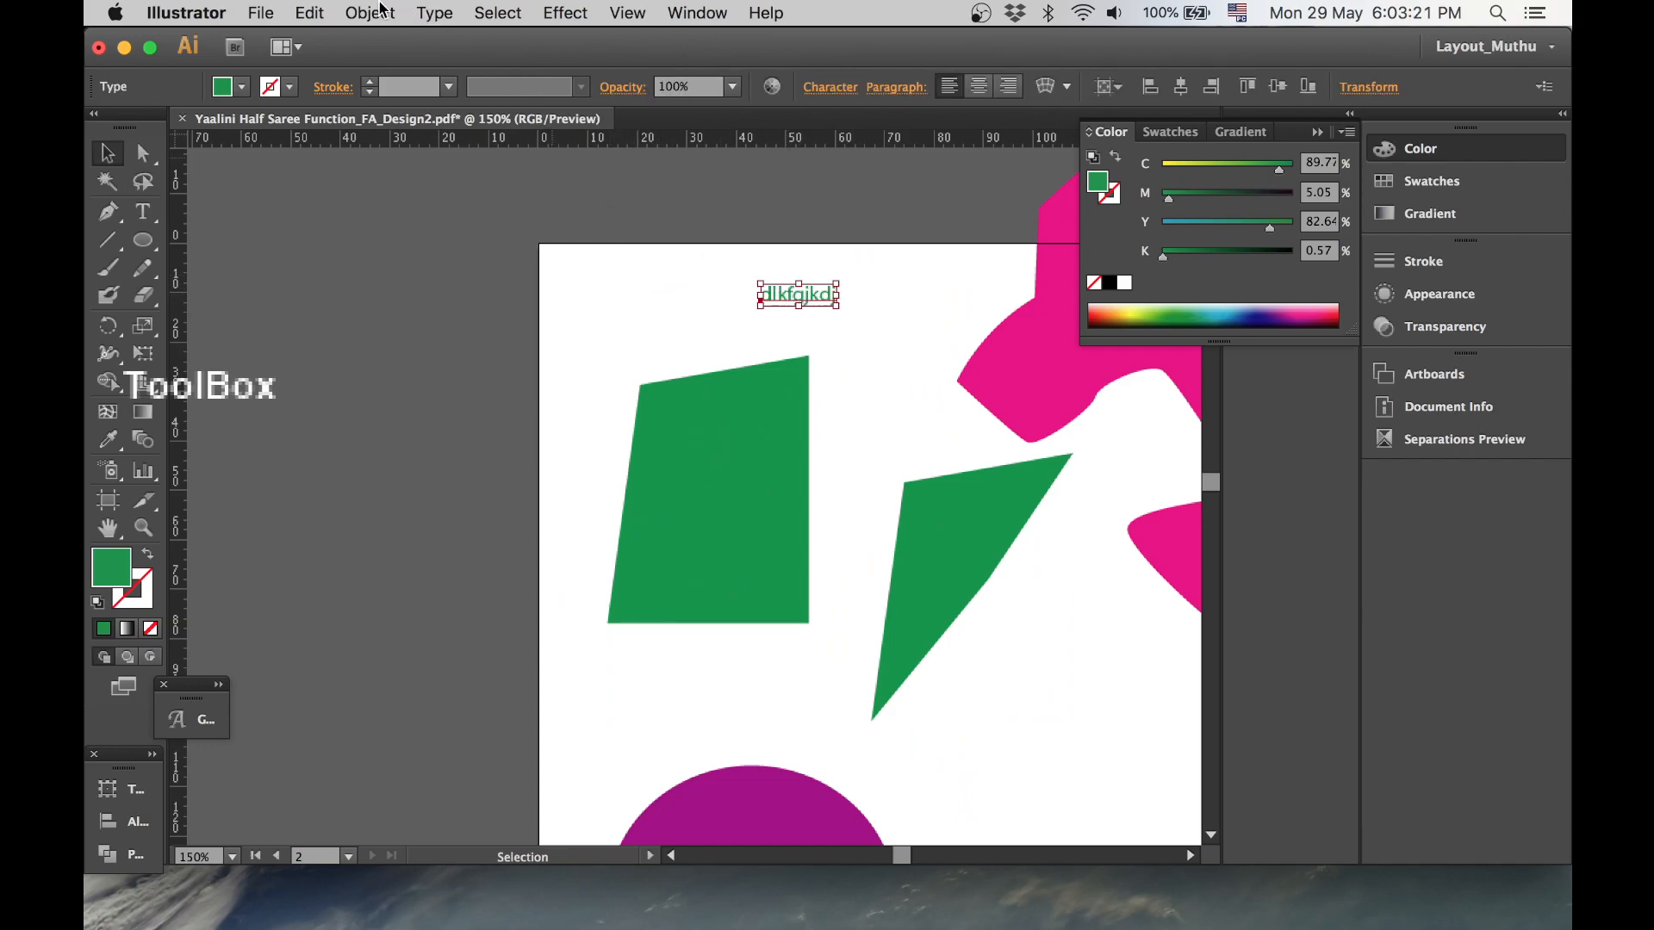
{"action": "left_click", "coordinate": [427, 13]}
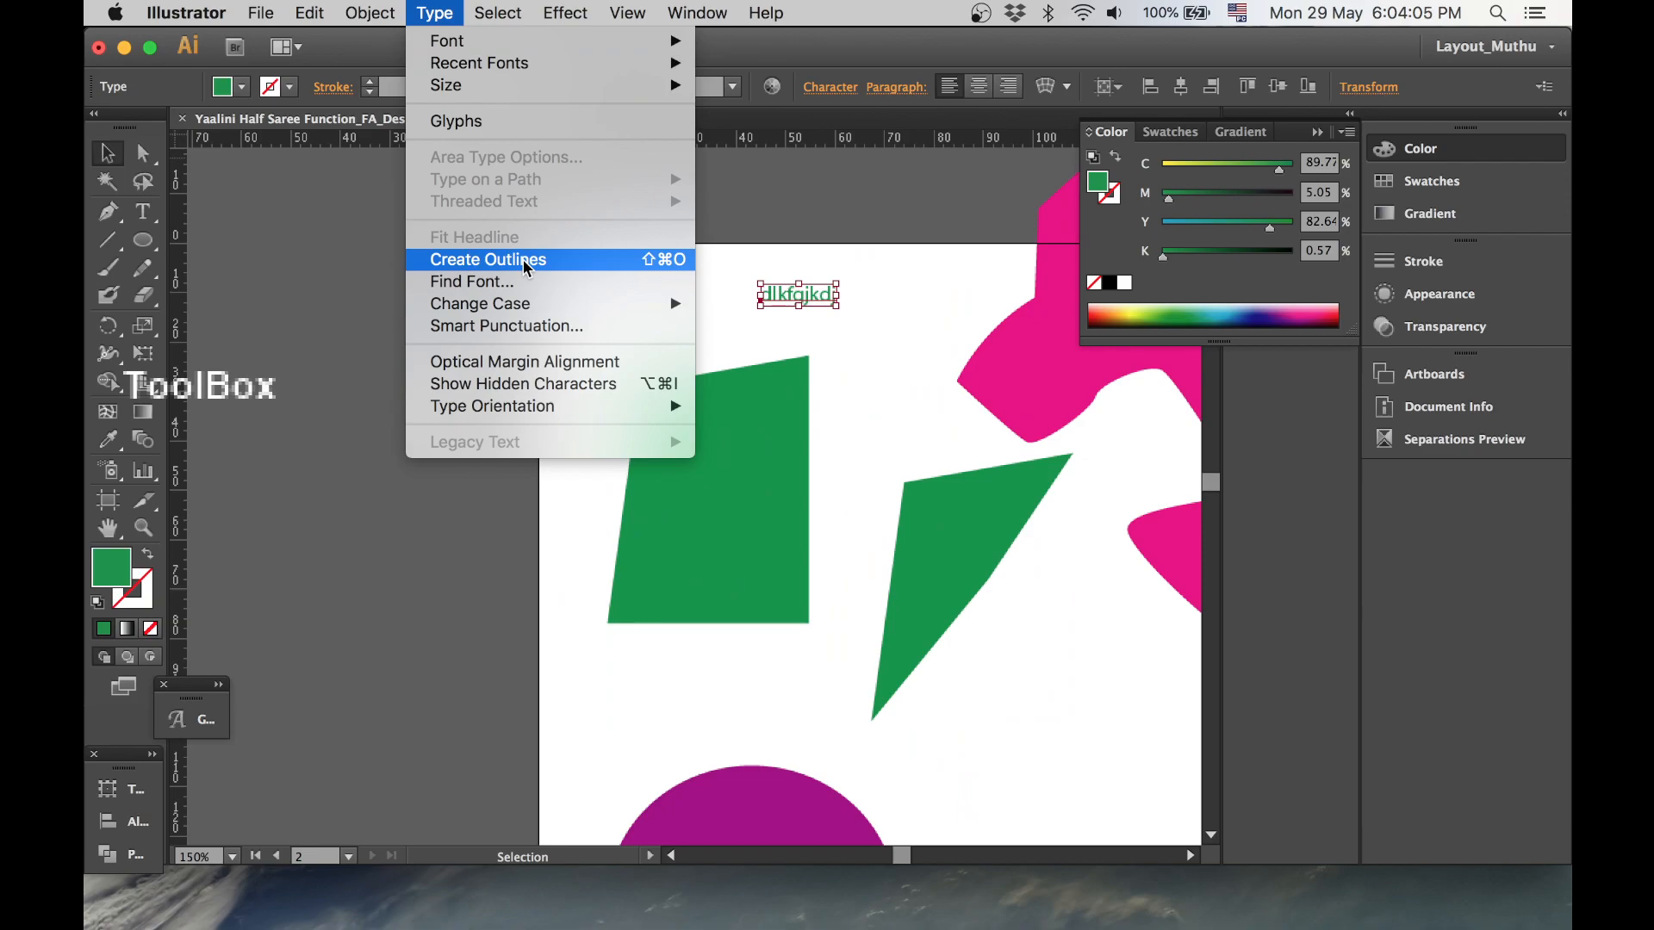
{"action": "left_click", "coordinate": [850, 207]}
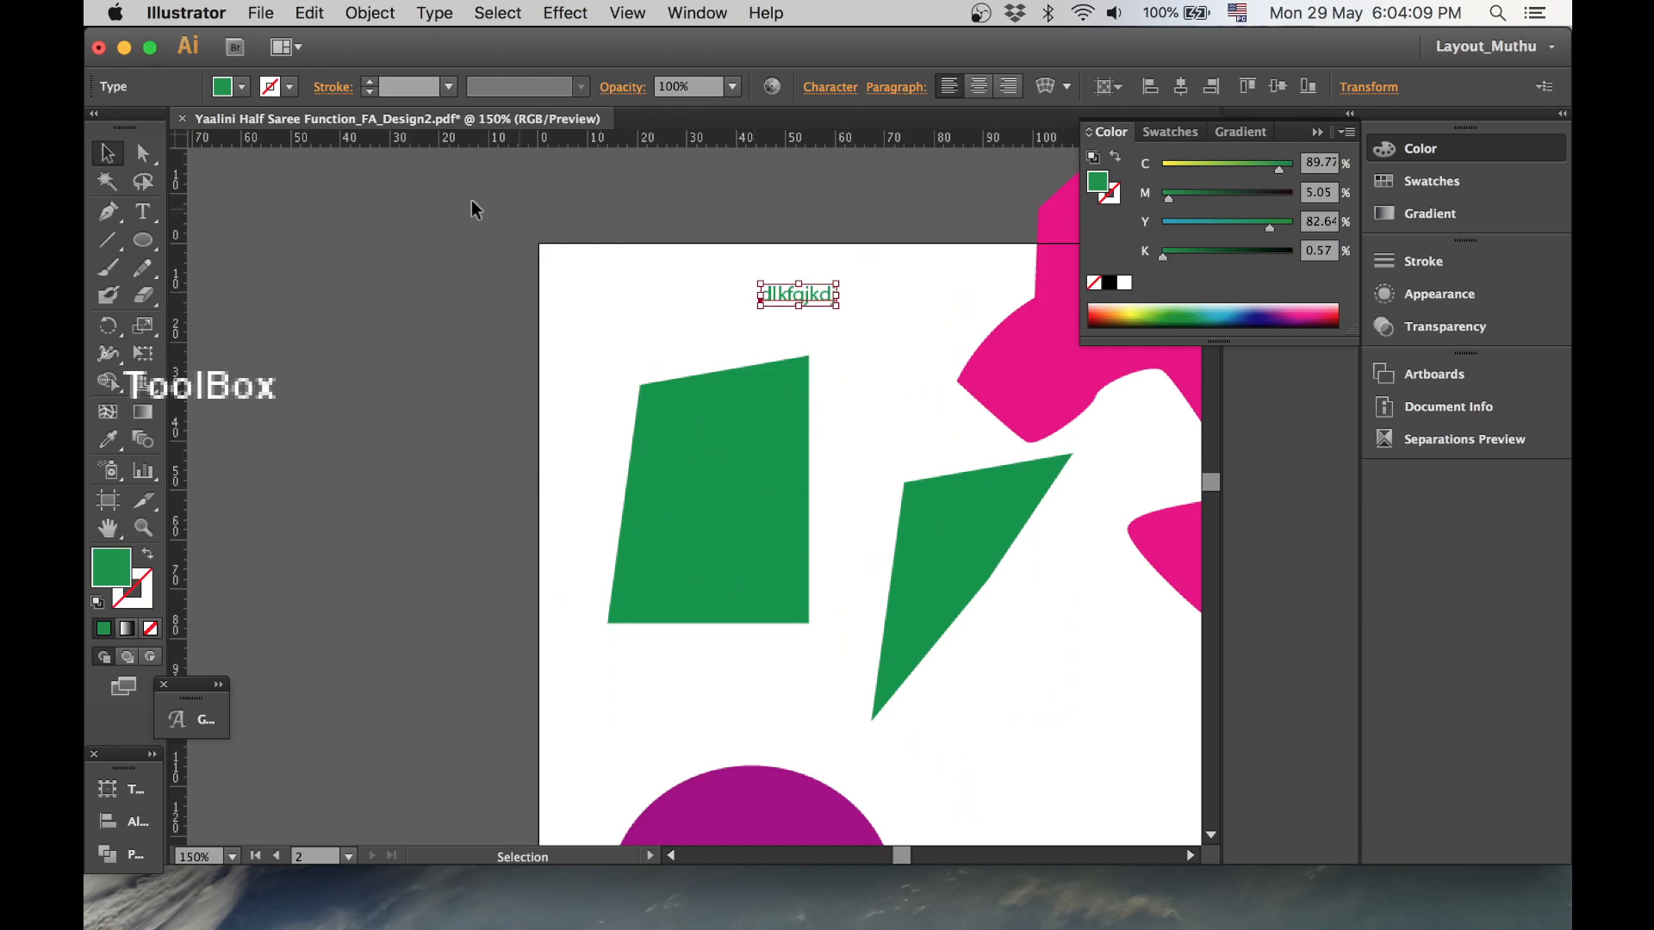
{"action": "left_click", "coordinate": [447, 17]}
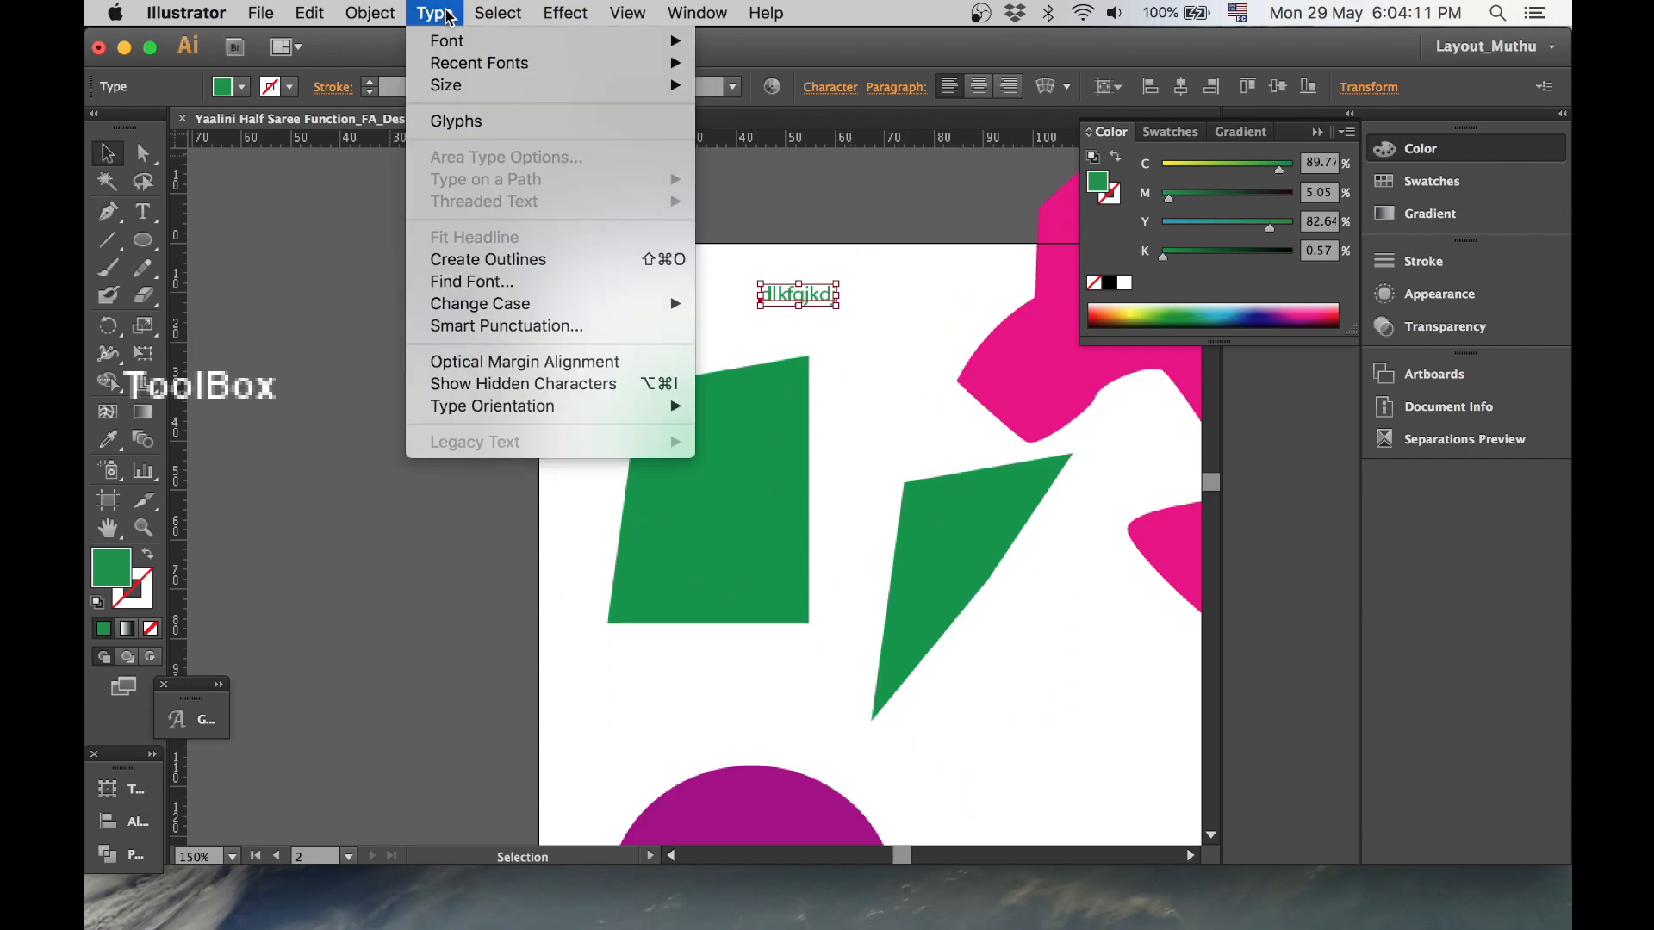
{"action": "left_click", "coordinate": [521, 13]}
{"action": "left_click", "coordinate": [520, 13]}
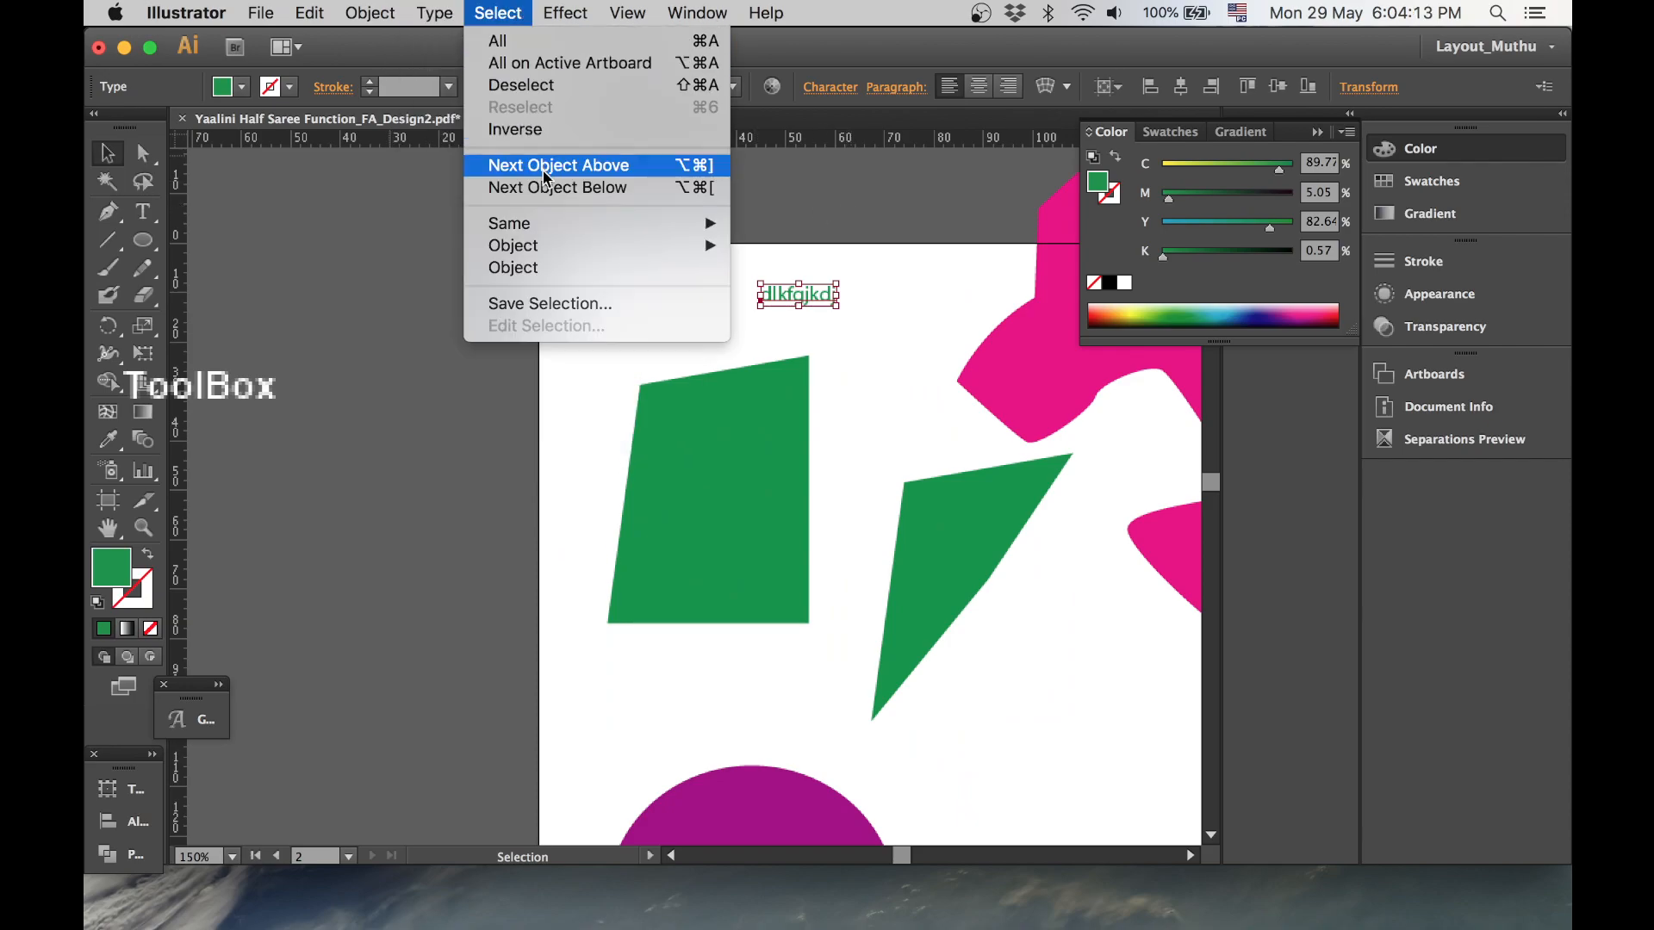
{"action": "left_click", "coordinate": [517, 42]}
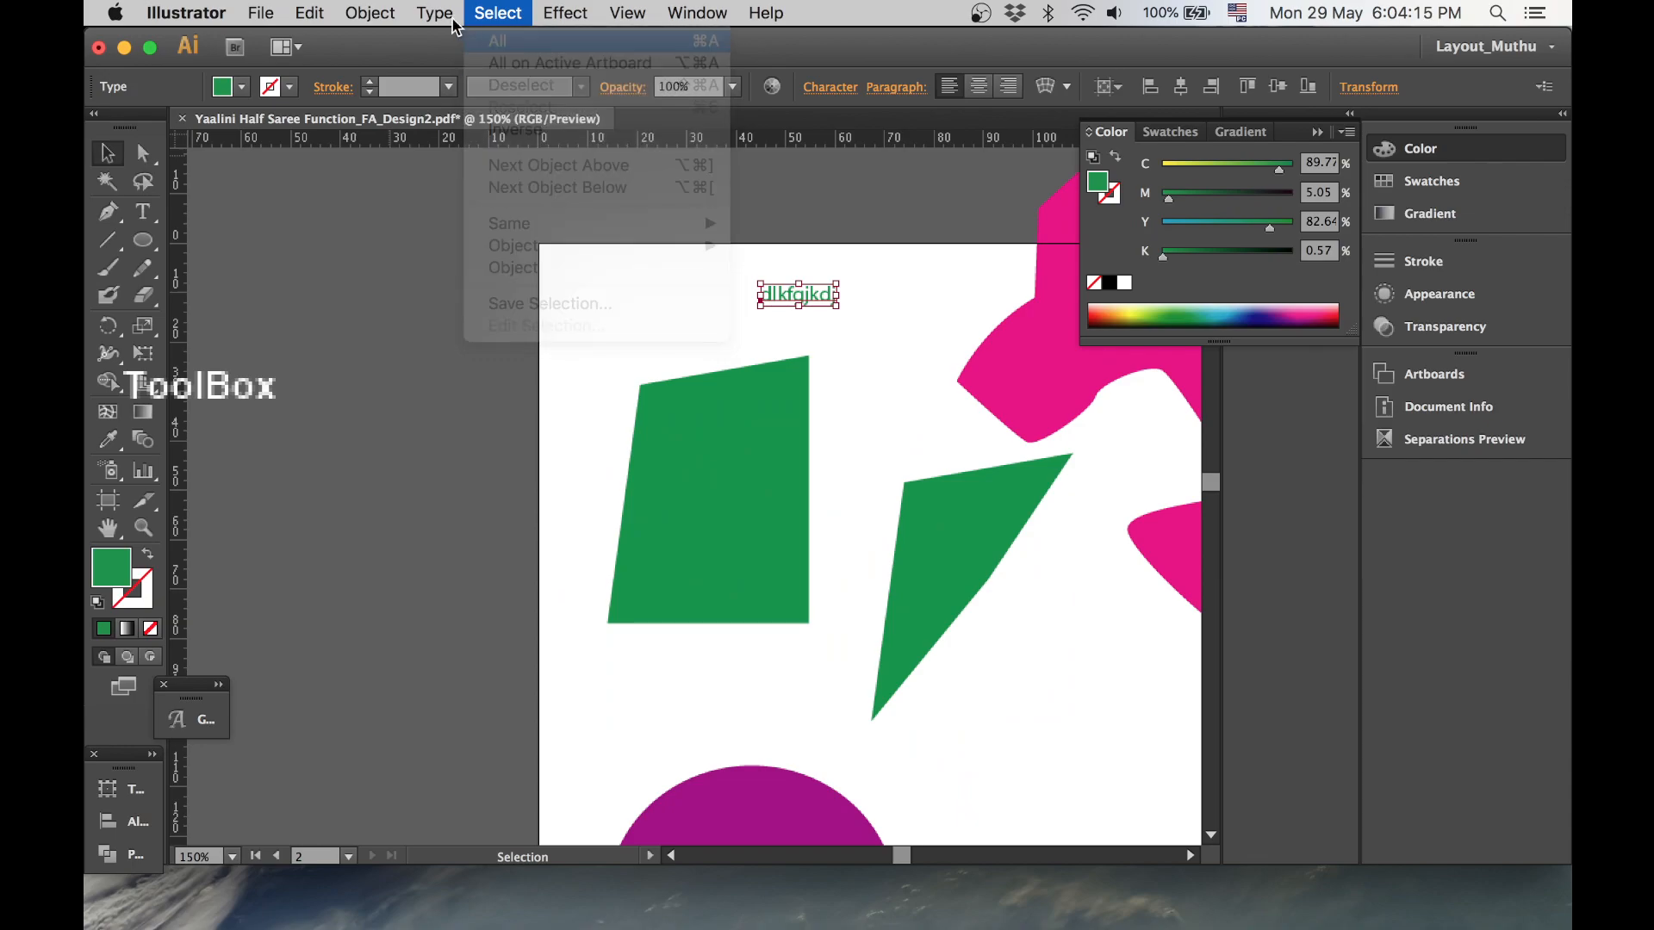
{"action": "left_click", "coordinate": [373, 13]}
{"action": "mouse_move", "coordinate": [435, 13]}
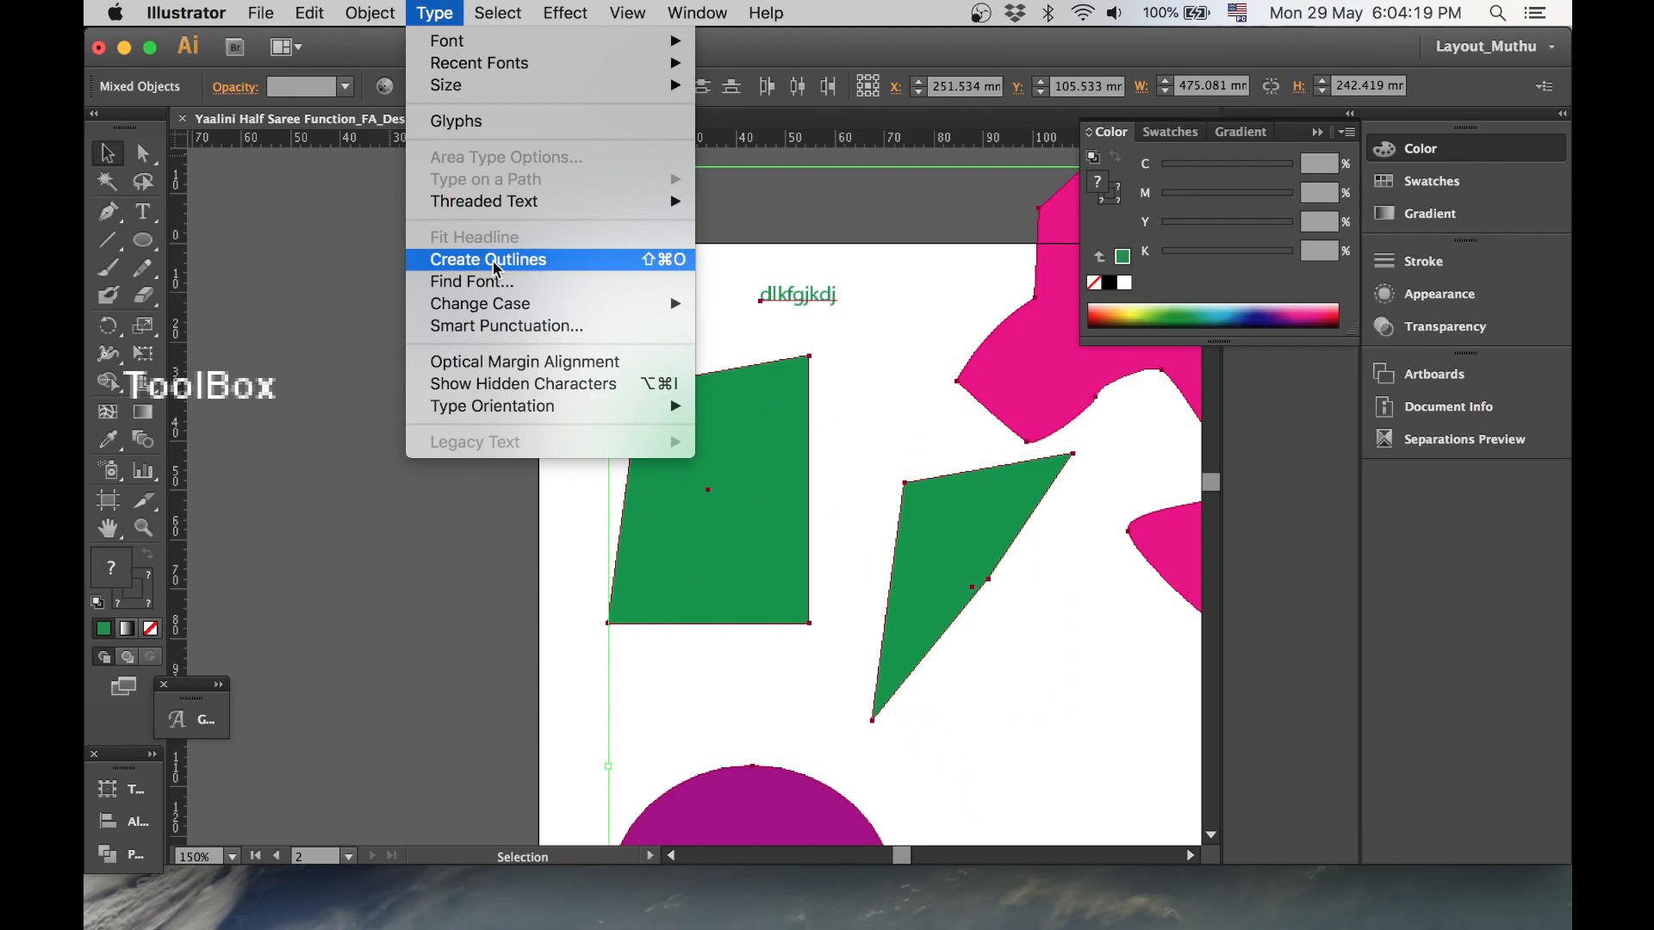
{"action": "left_click", "coordinate": [662, 263]}
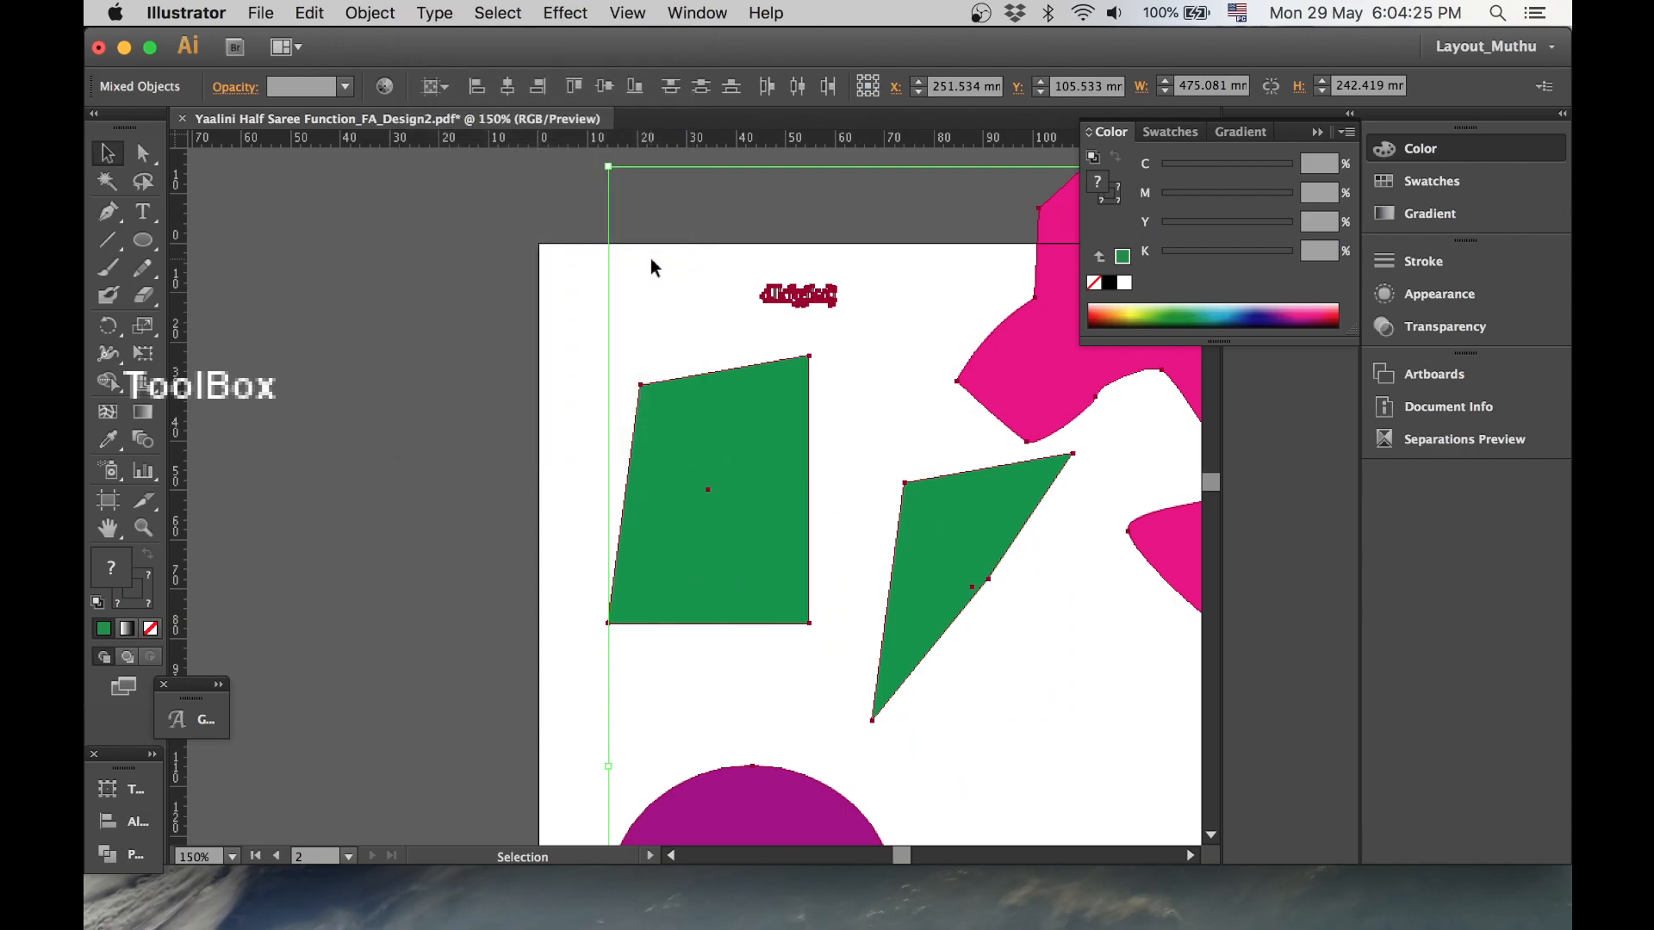
- Zoom in on the outlined letters and inspect their group and anchor points
{"action": "left_click", "coordinate": [650, 259]}
{"action": "key", "text": "super+space"}
{"action": "left_click_drag", "start_coordinate": [760, 285], "coordinate": [798, 312]}
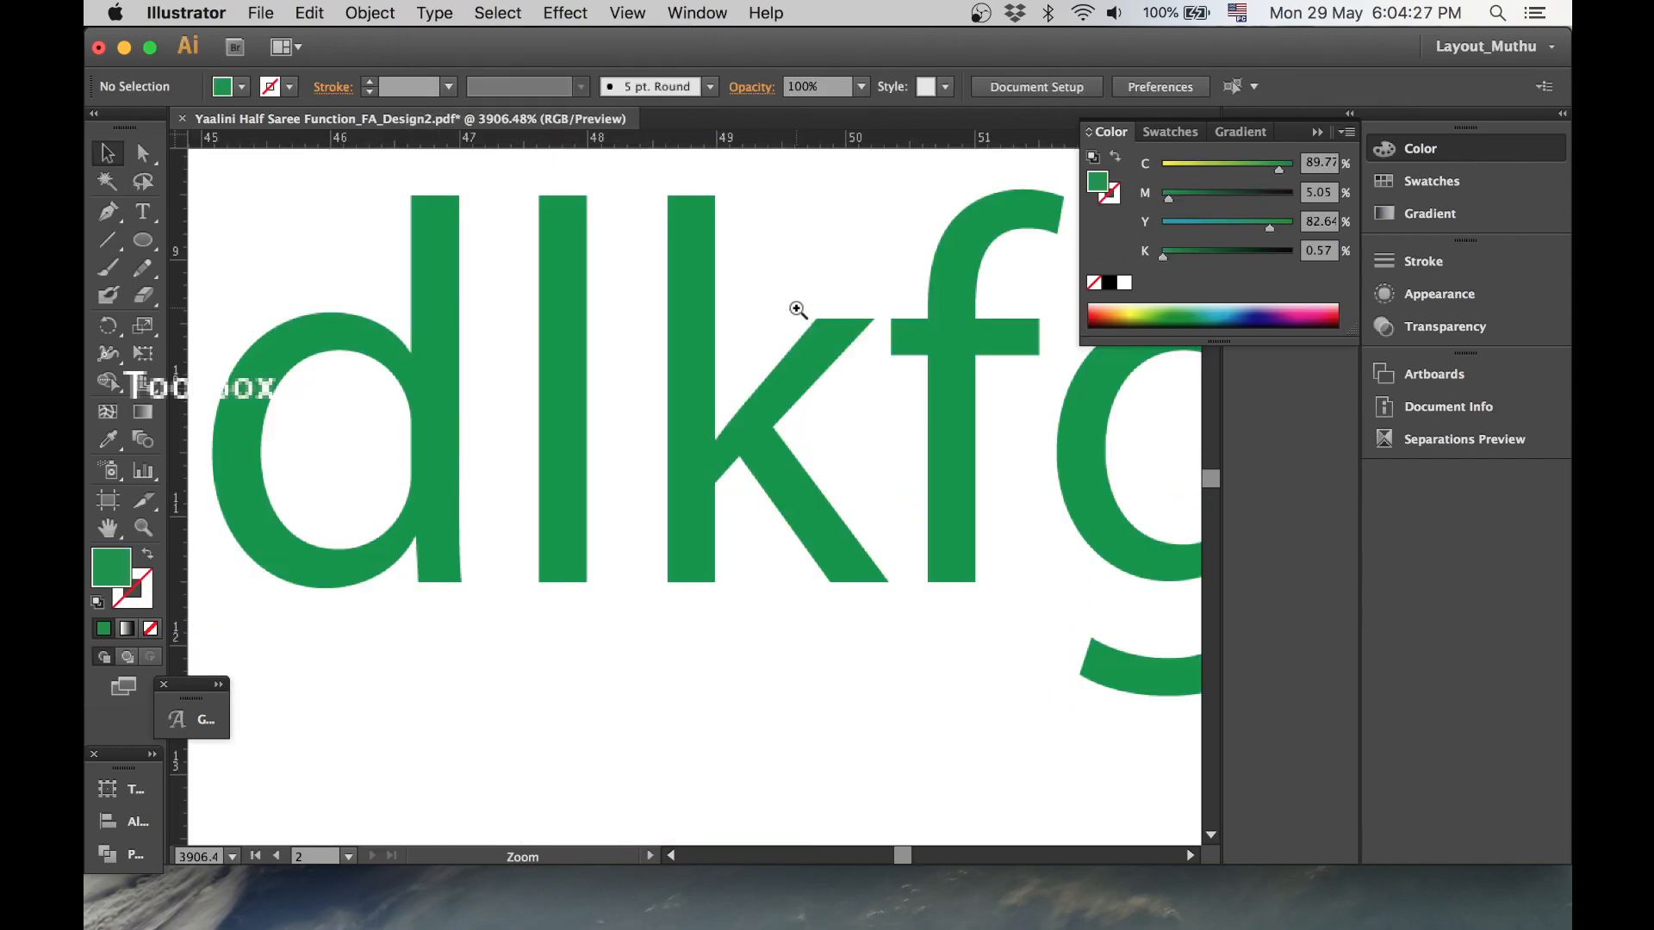
{"action": "left_click_drag", "start_coordinate": [649, 281], "coordinate": [731, 391]}
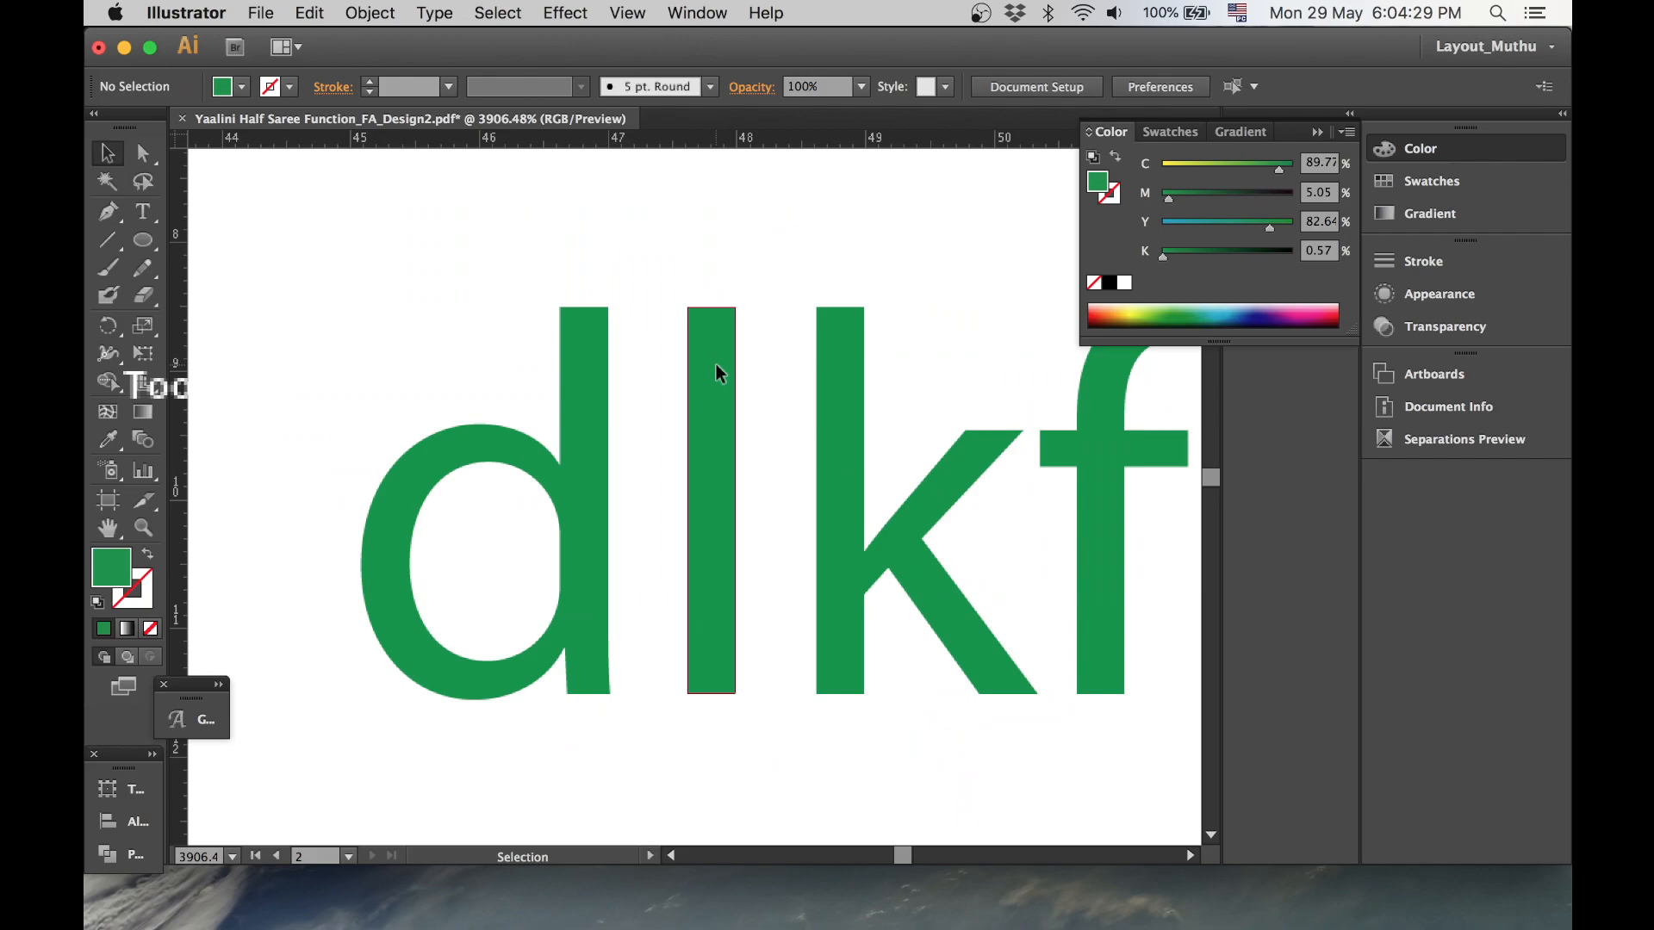
{"action": "left_click", "coordinate": [716, 366]}
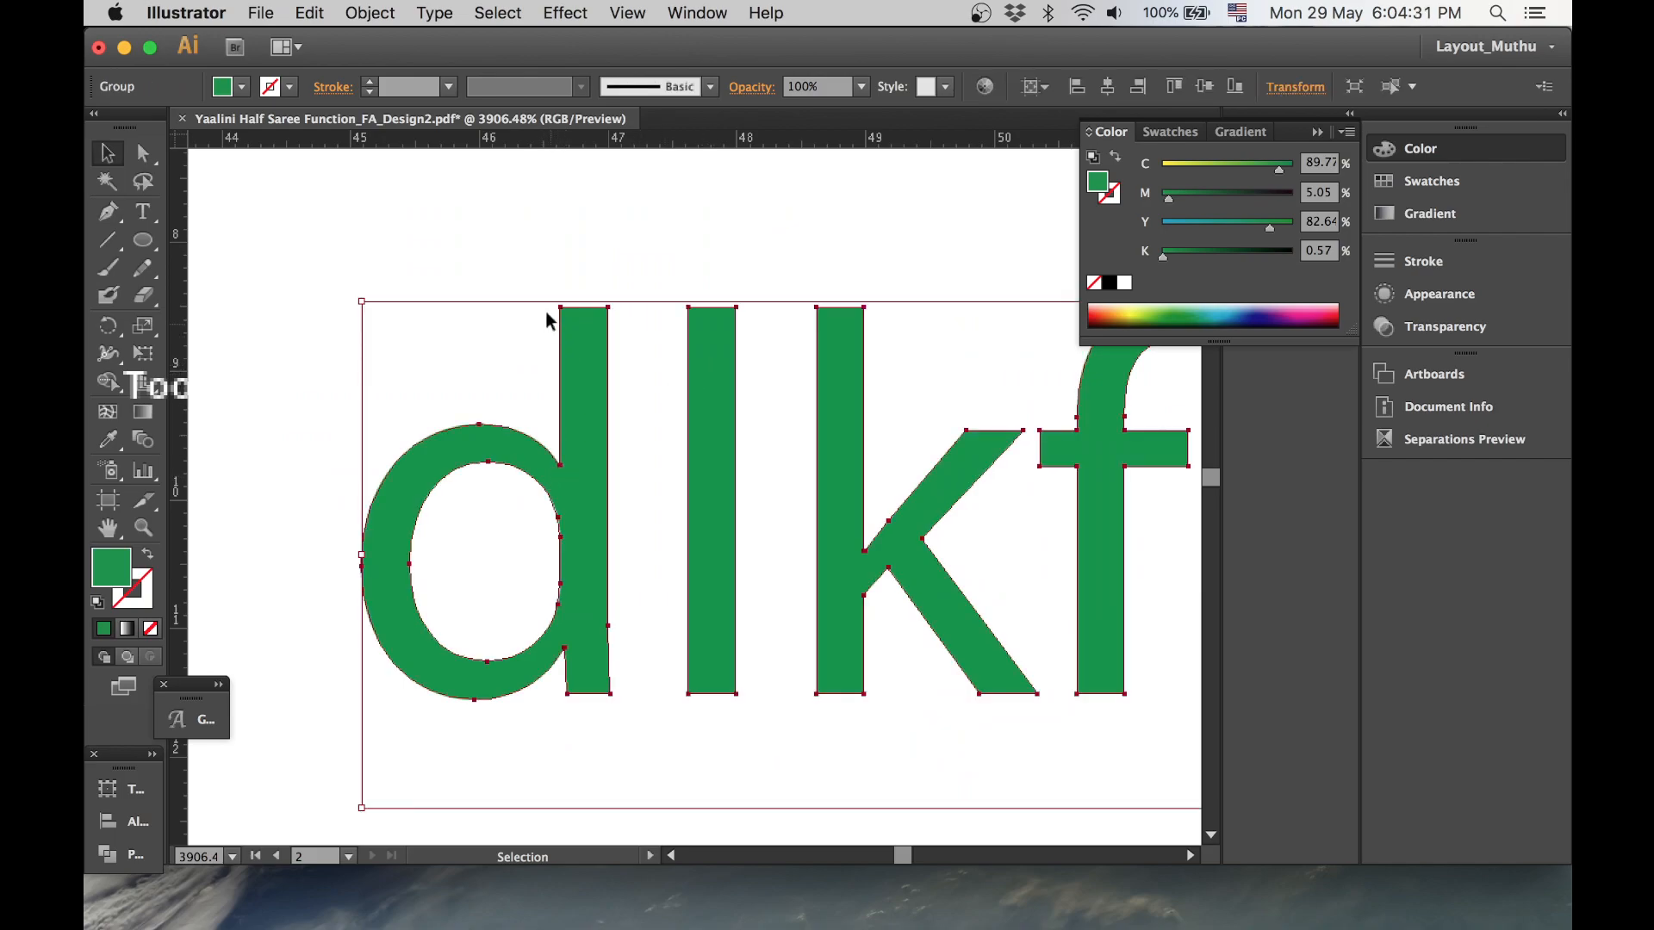
{"action": "key", "text": "a"}
{"action": "left_click", "coordinate": [591, 607]}
{"action": "key", "text": "v"}
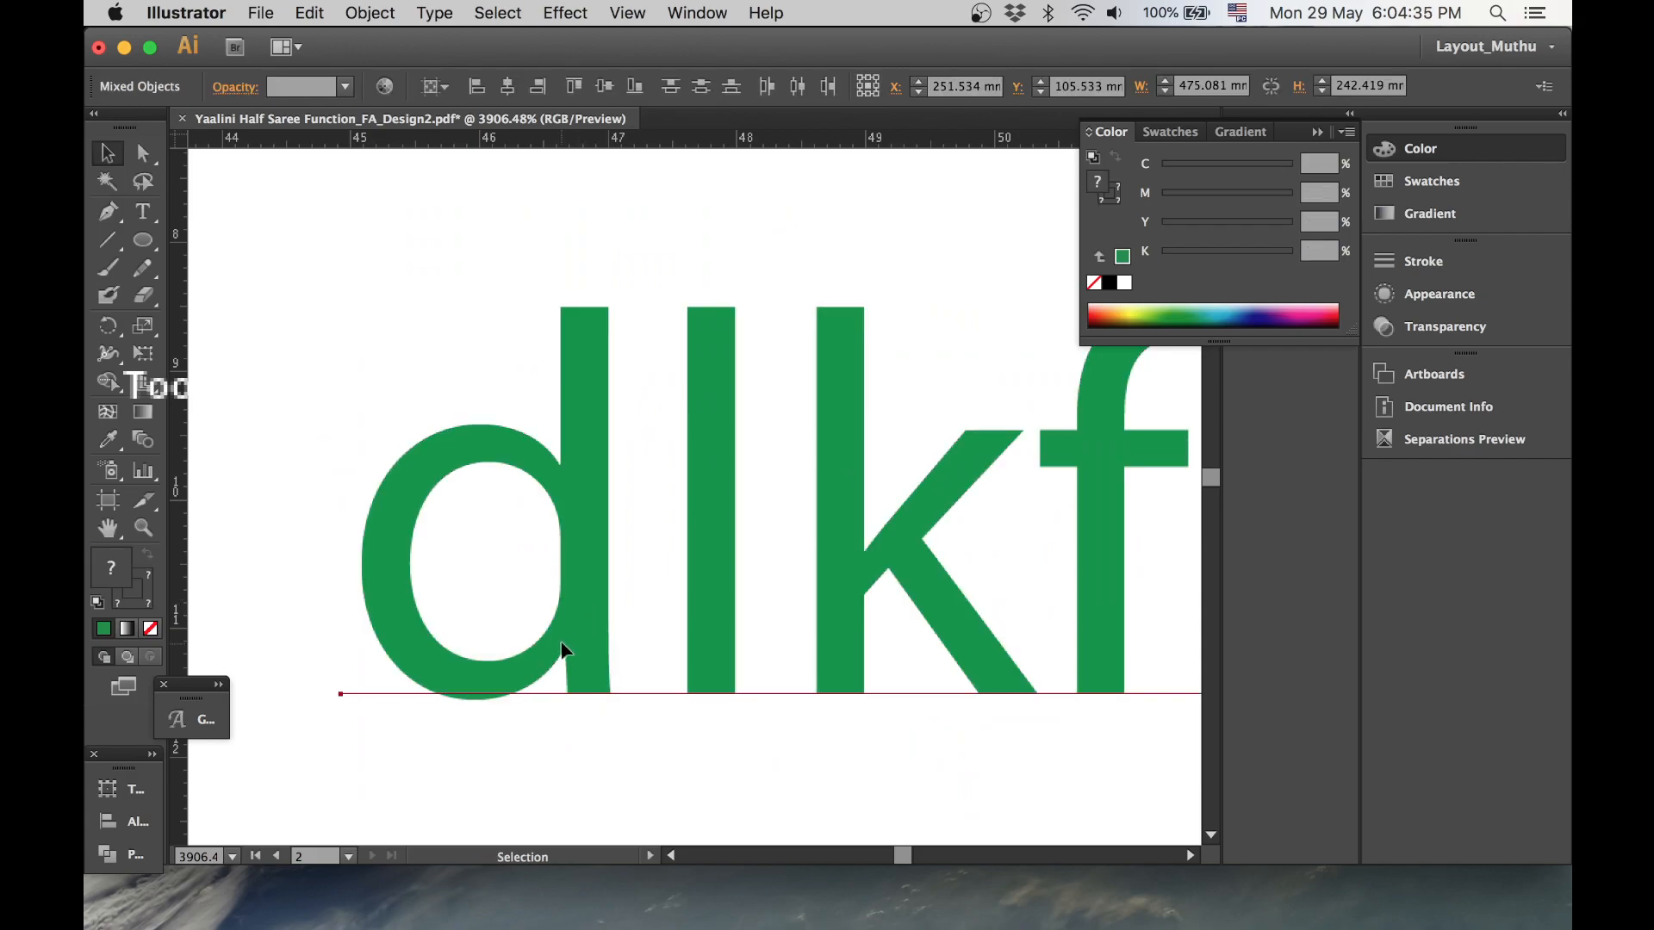
- Edit the live text line by typing and deleting characters so it reads dlkfjkdj
{"action": "key", "text": "a"}
{"action": "left_click", "coordinate": [715, 567], "text": "alt+super"}
{"action": "left_click", "coordinate": [715, 566], "text": "alt+super"}
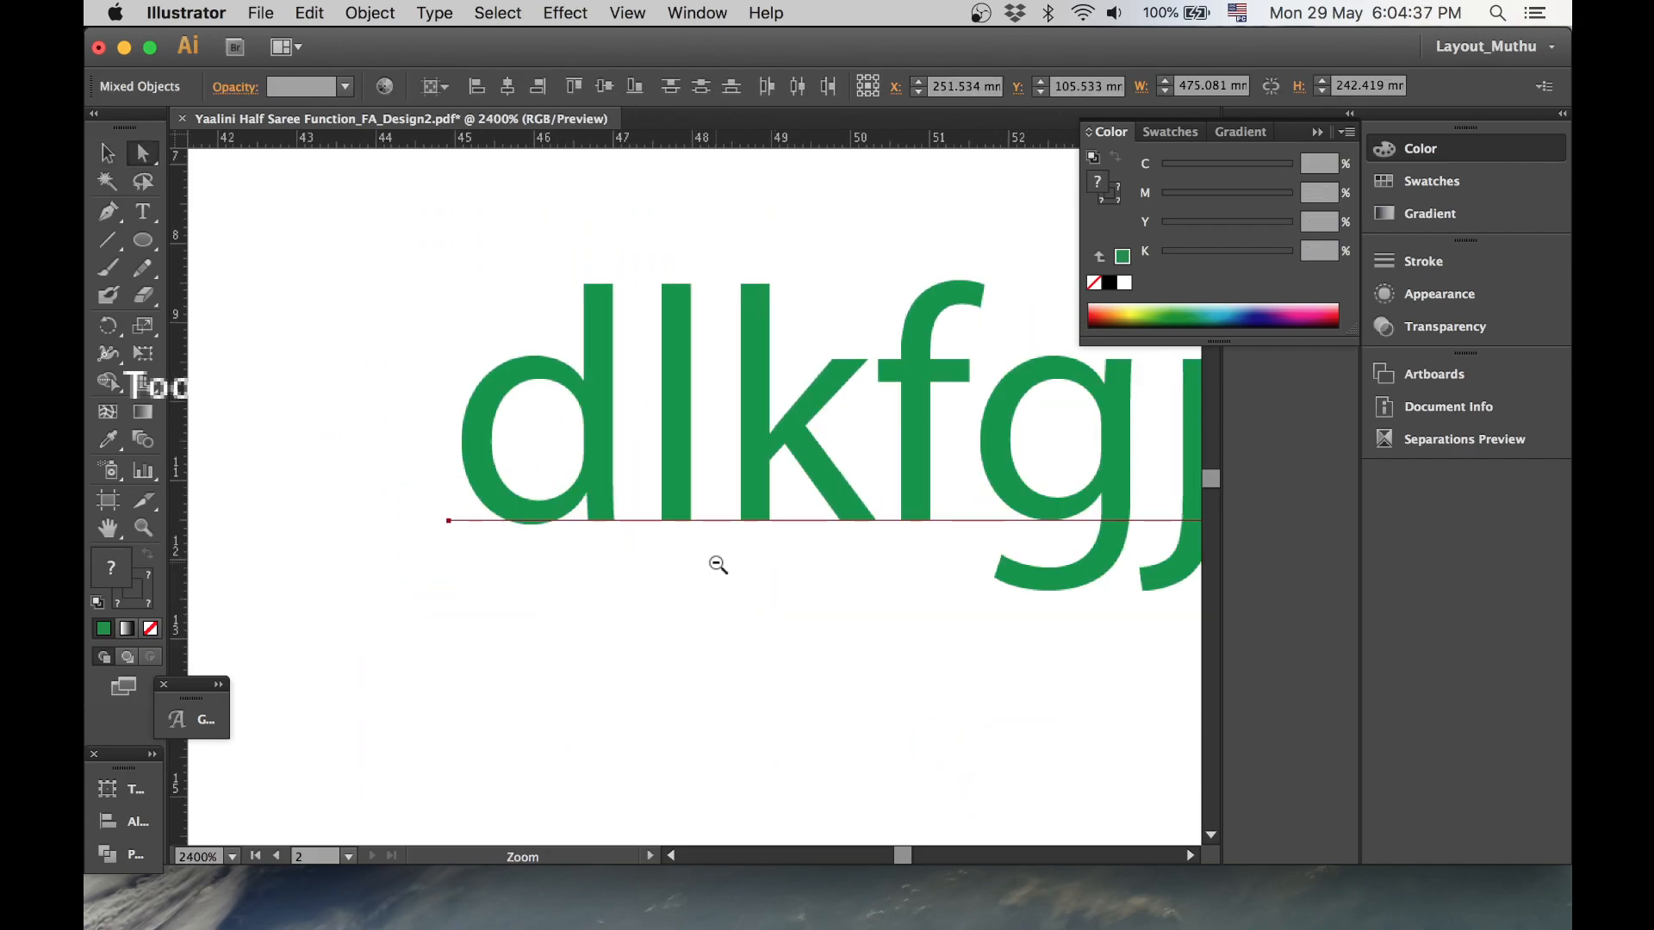
{"action": "left_click", "coordinate": [816, 466], "text": "alt+super"}
{"action": "left_click_drag", "start_coordinate": [906, 466], "coordinate": [721, 488]}
{"action": "key", "text": "t"}
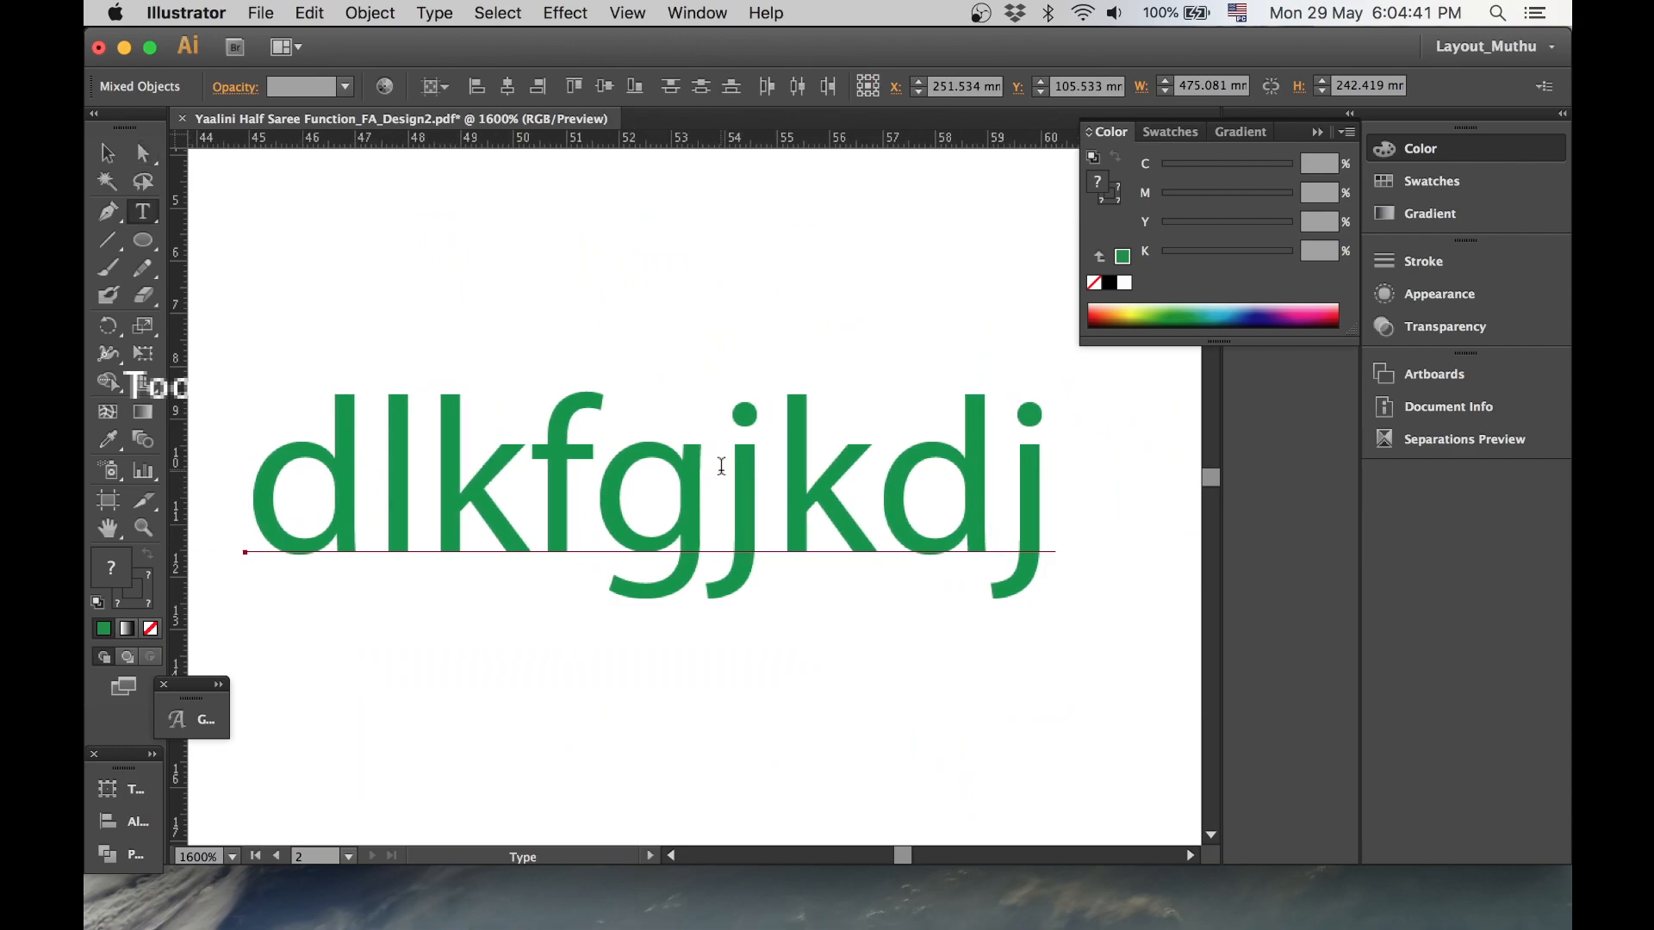
{"action": "left_click", "coordinate": [721, 465]}
{"action": "type", "text": "YT"}
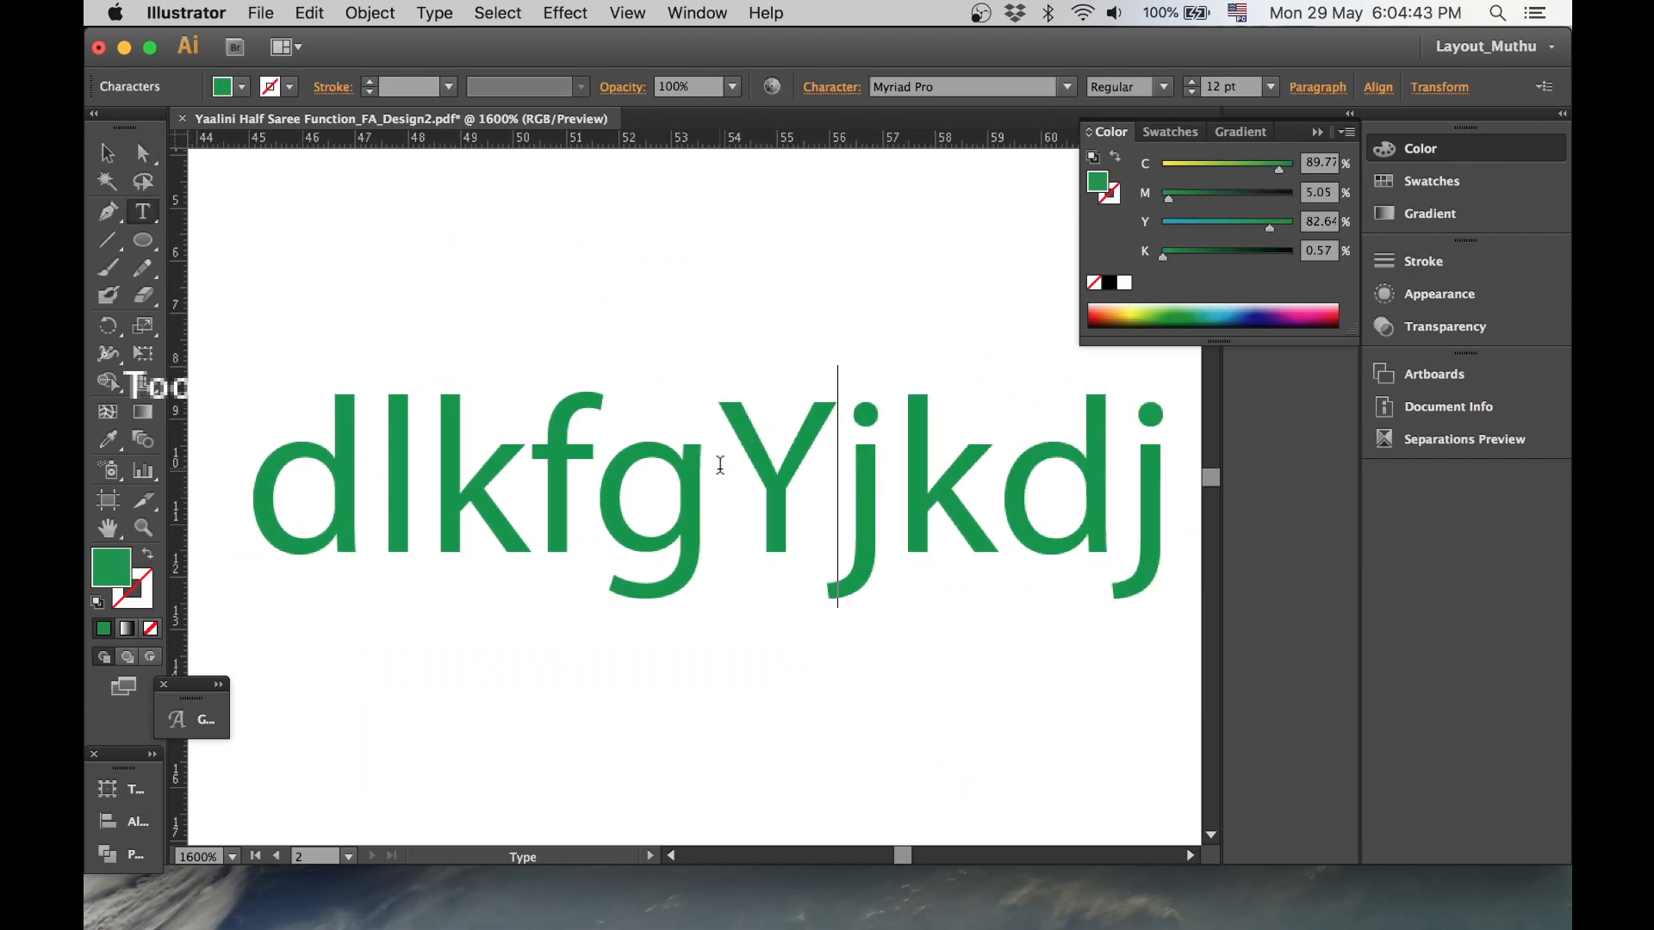
{"action": "key", "text": "BackSpace"}
{"action": "key", "text": "BackSpace"}
{"action": "key", "text": "BackSpace"}
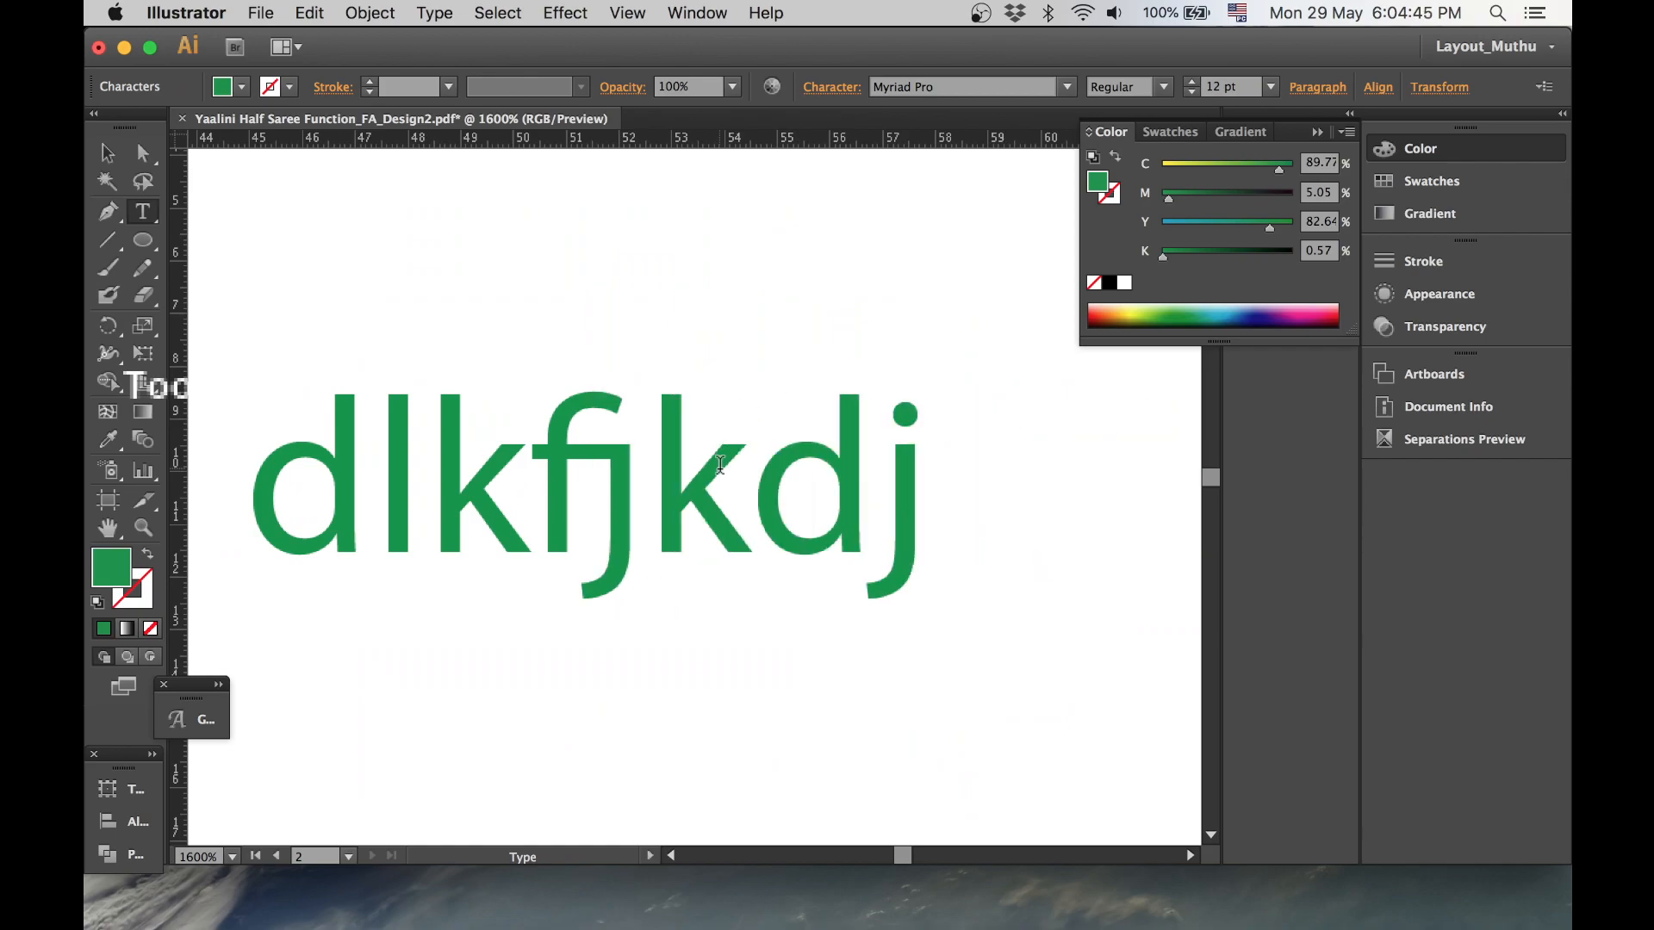
- Select the upper copy of the text and convert it to outlines, then deselect
{"action": "key", "text": "Escape"}
{"action": "left_click_drag", "start_coordinate": [603, 493], "coordinate": [670, 427]}
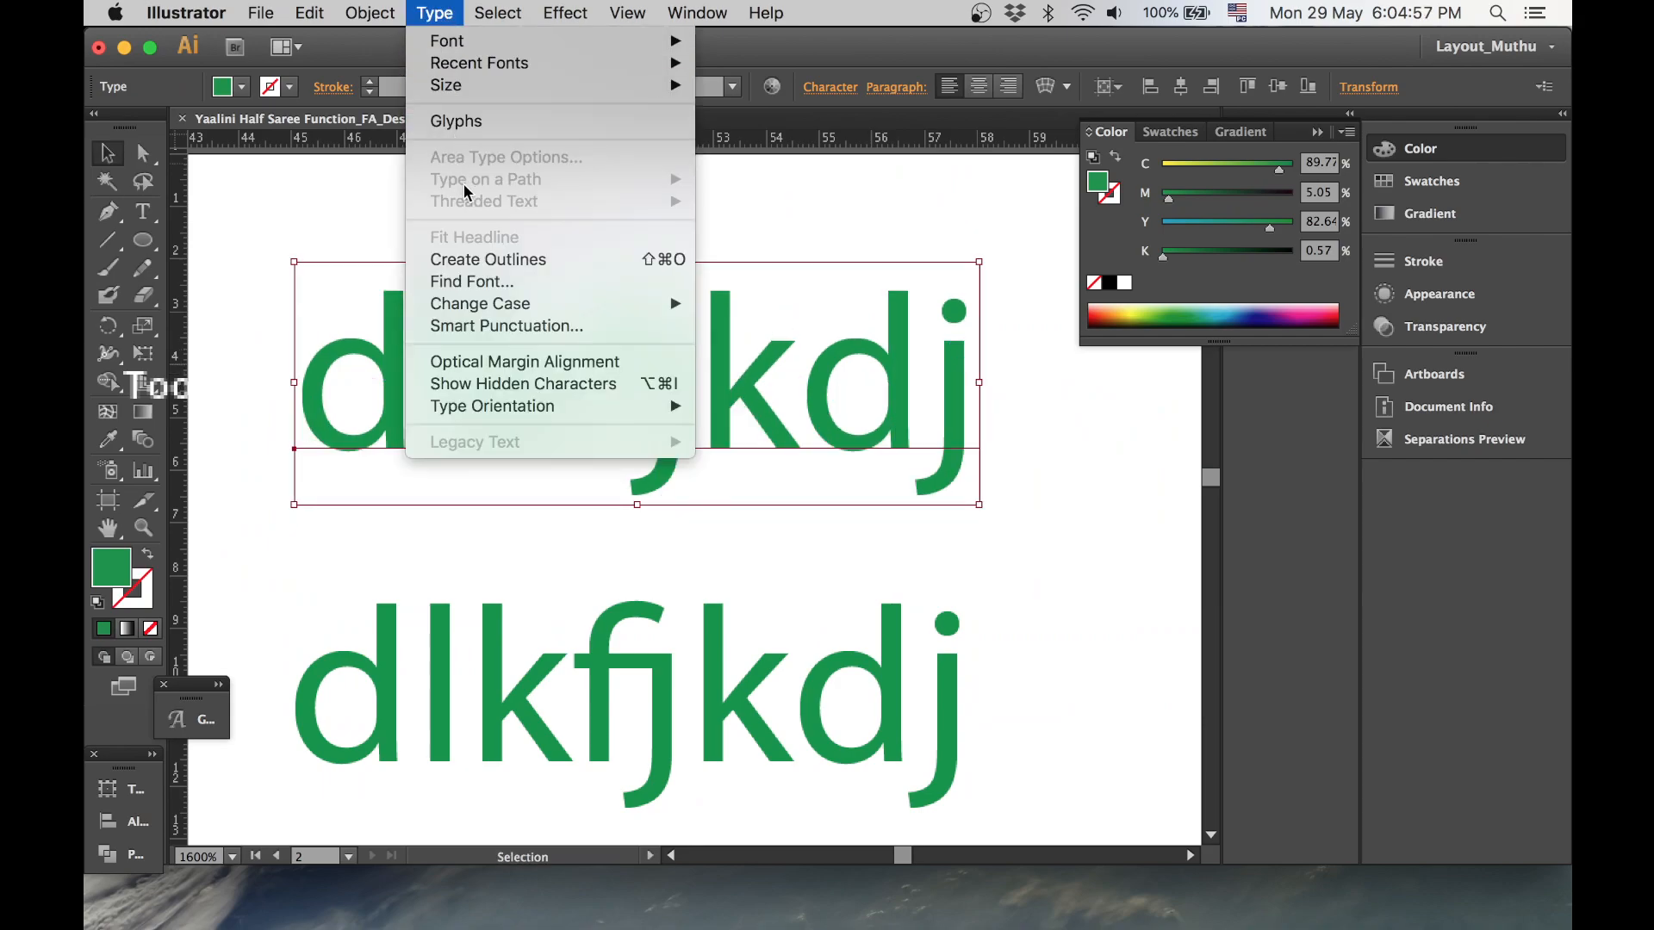
{"action": "left_click", "coordinate": [534, 261]}
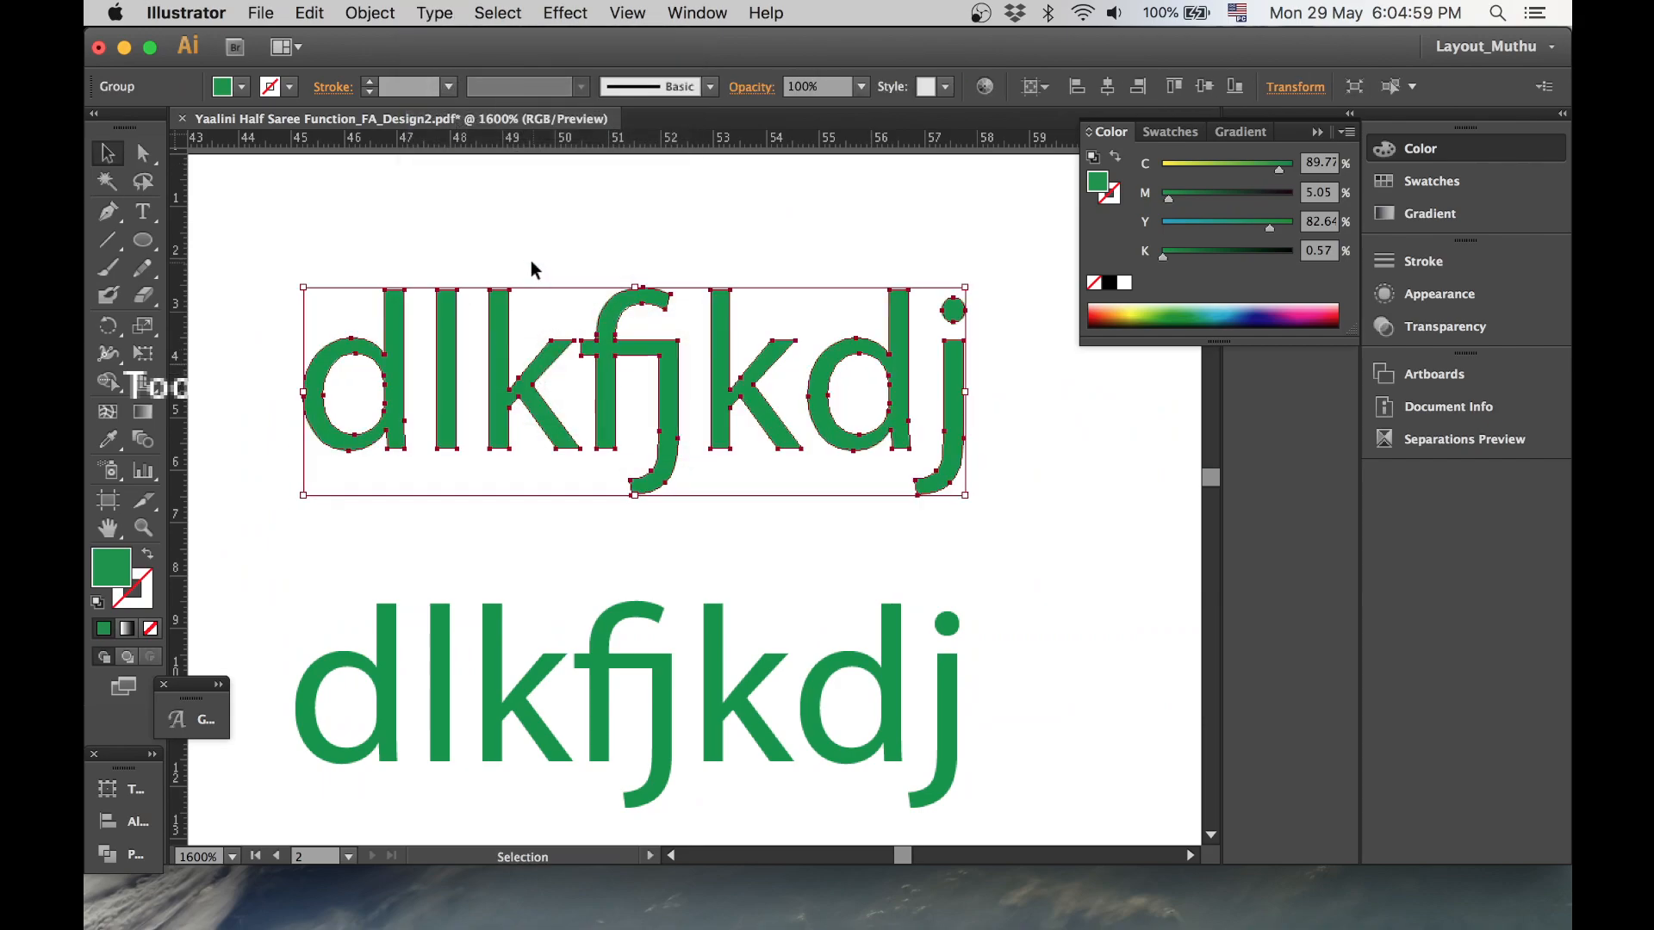
{"action": "left_click", "coordinate": [628, 214]}
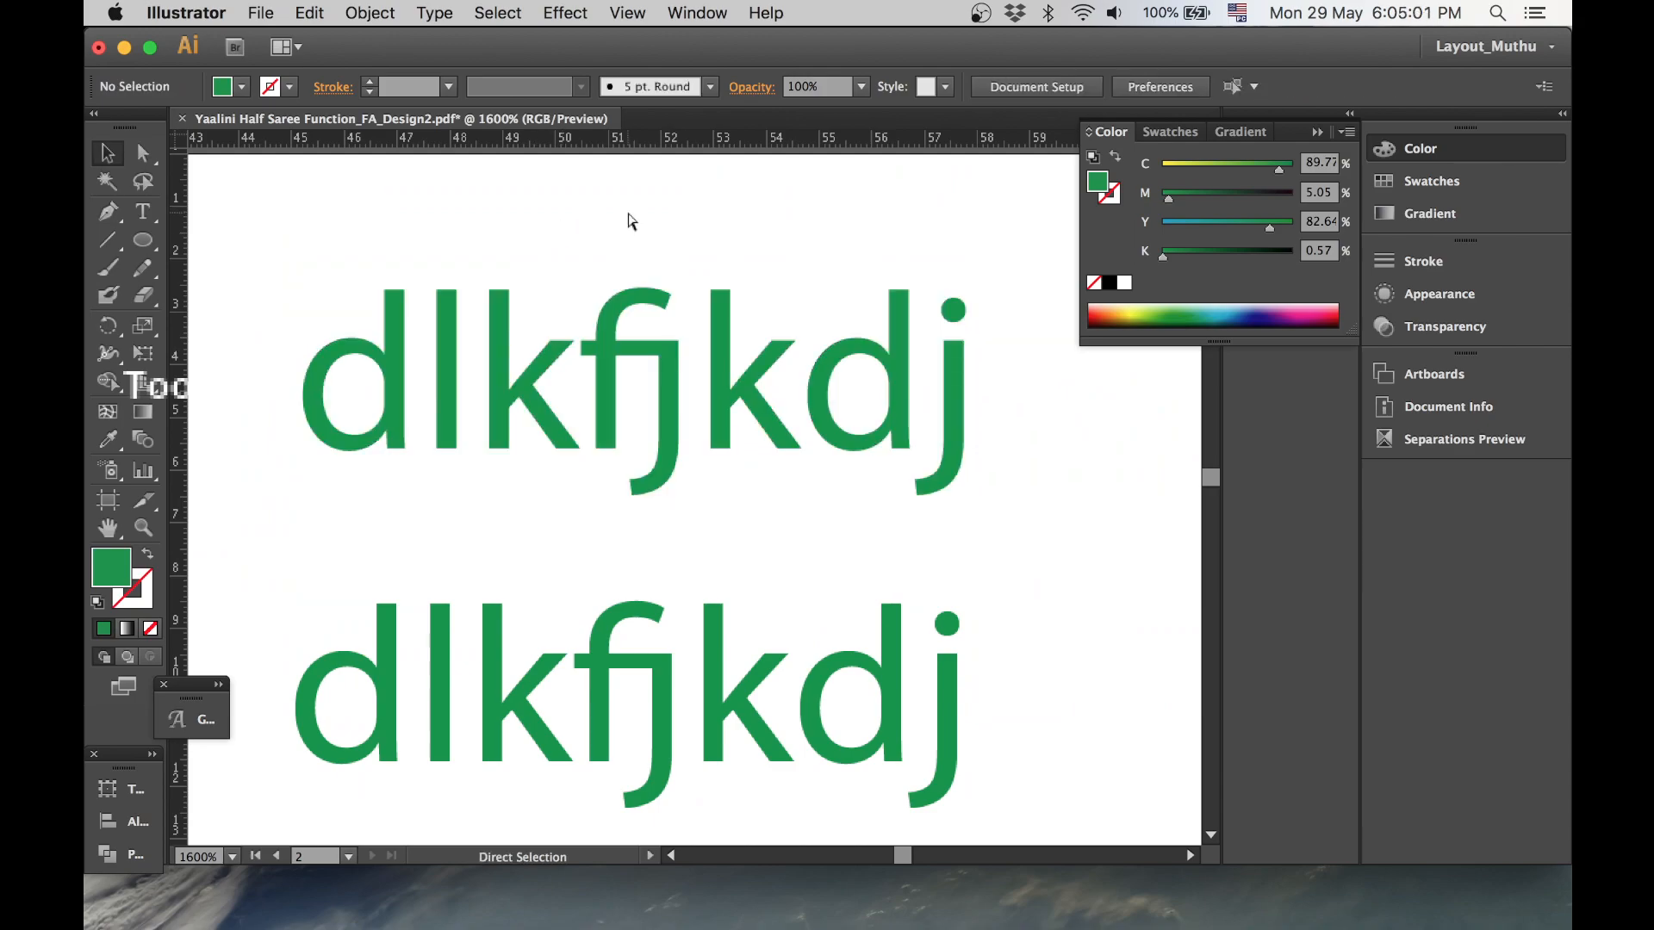
- Toggle Outline view repeatedly to compare the outlined letters with the live text
{"action": "key", "text": "super+0"}
{"action": "left_click_drag", "start_coordinate": [626, 210], "coordinate": [687, 270]}
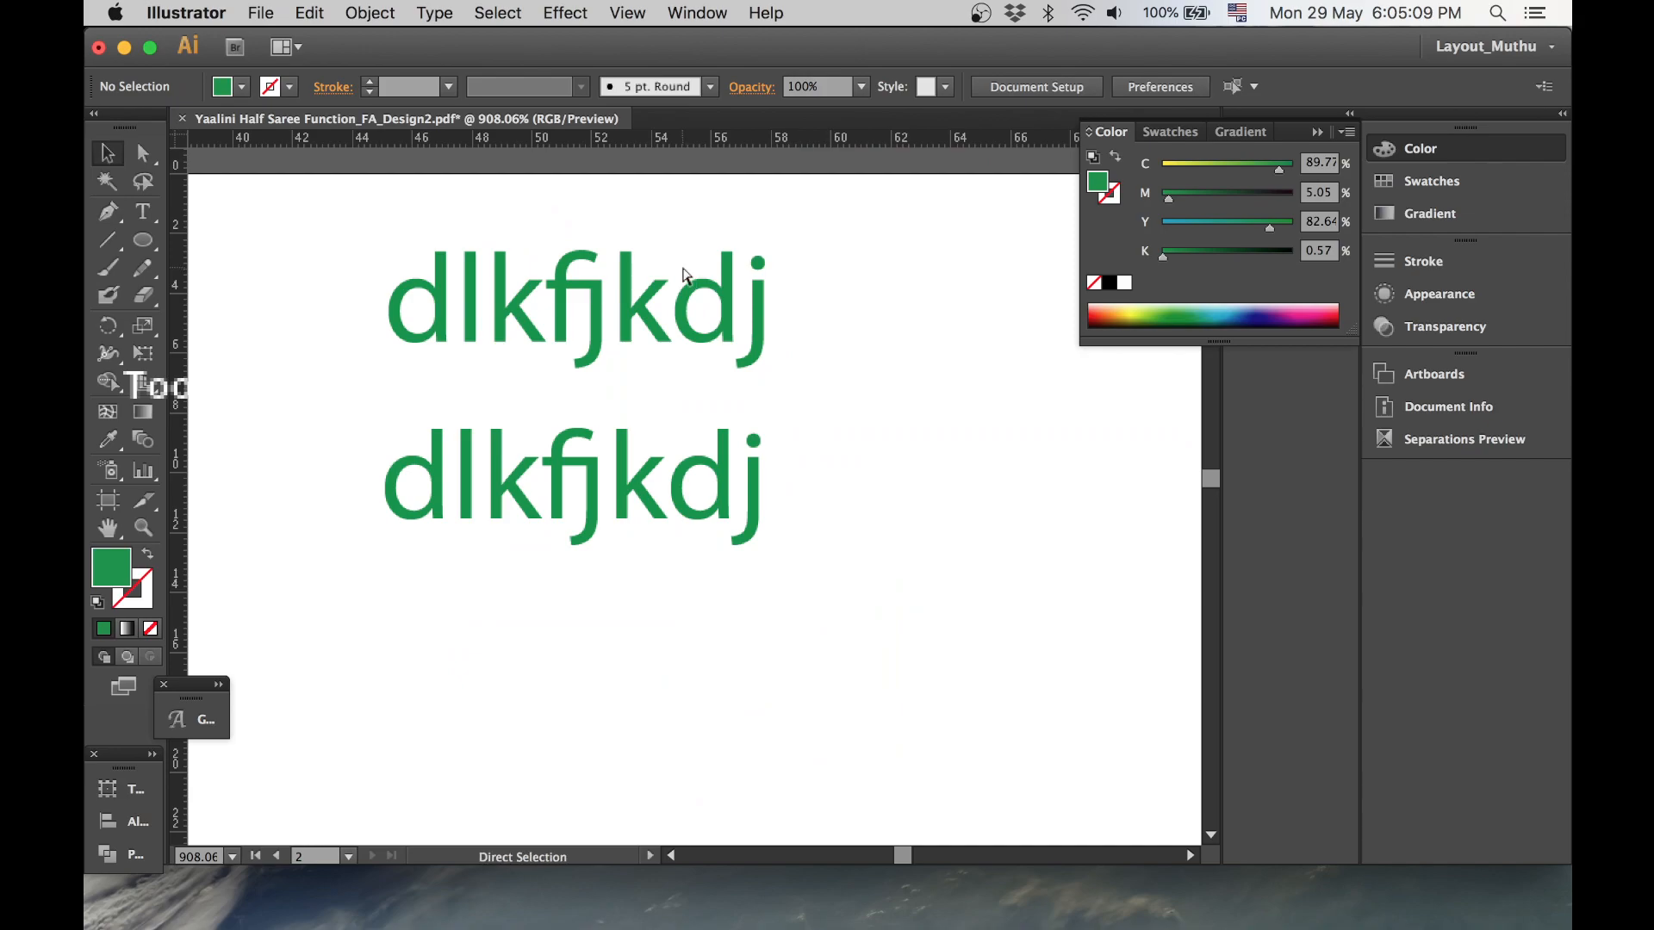
{"action": "key", "text": "super+y"}
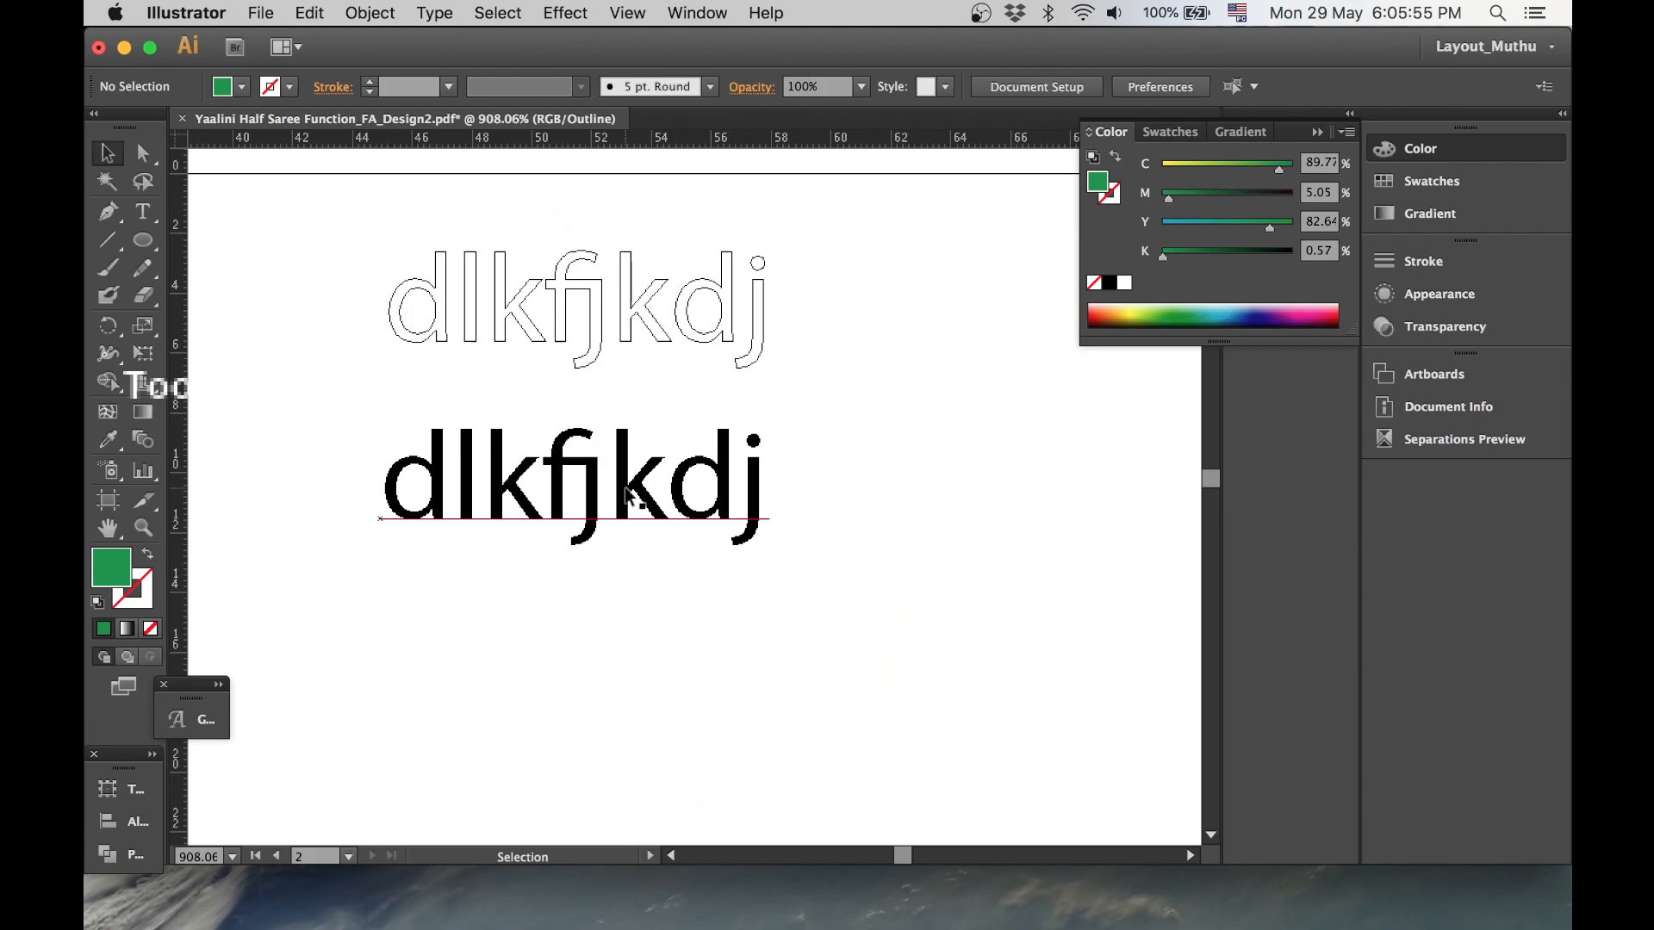
{"action": "key", "text": "super+y"}
{"action": "key", "text": "super+y"}
{"action": "key", "text": "super+y"}
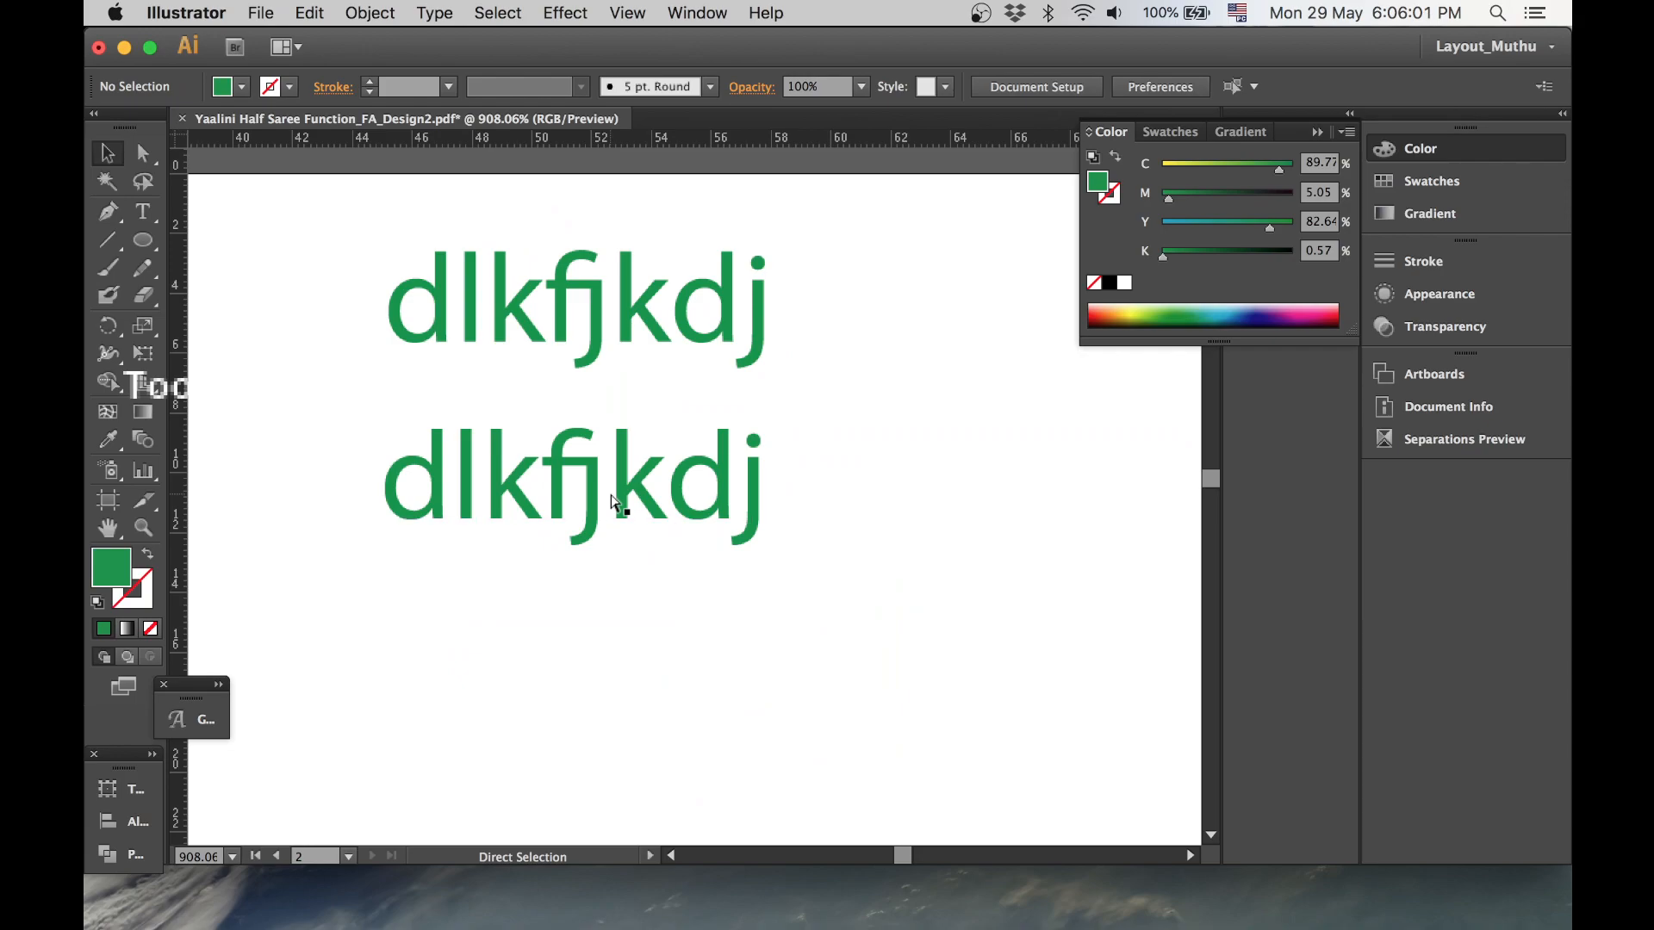
{"action": "key", "text": "super+y"}
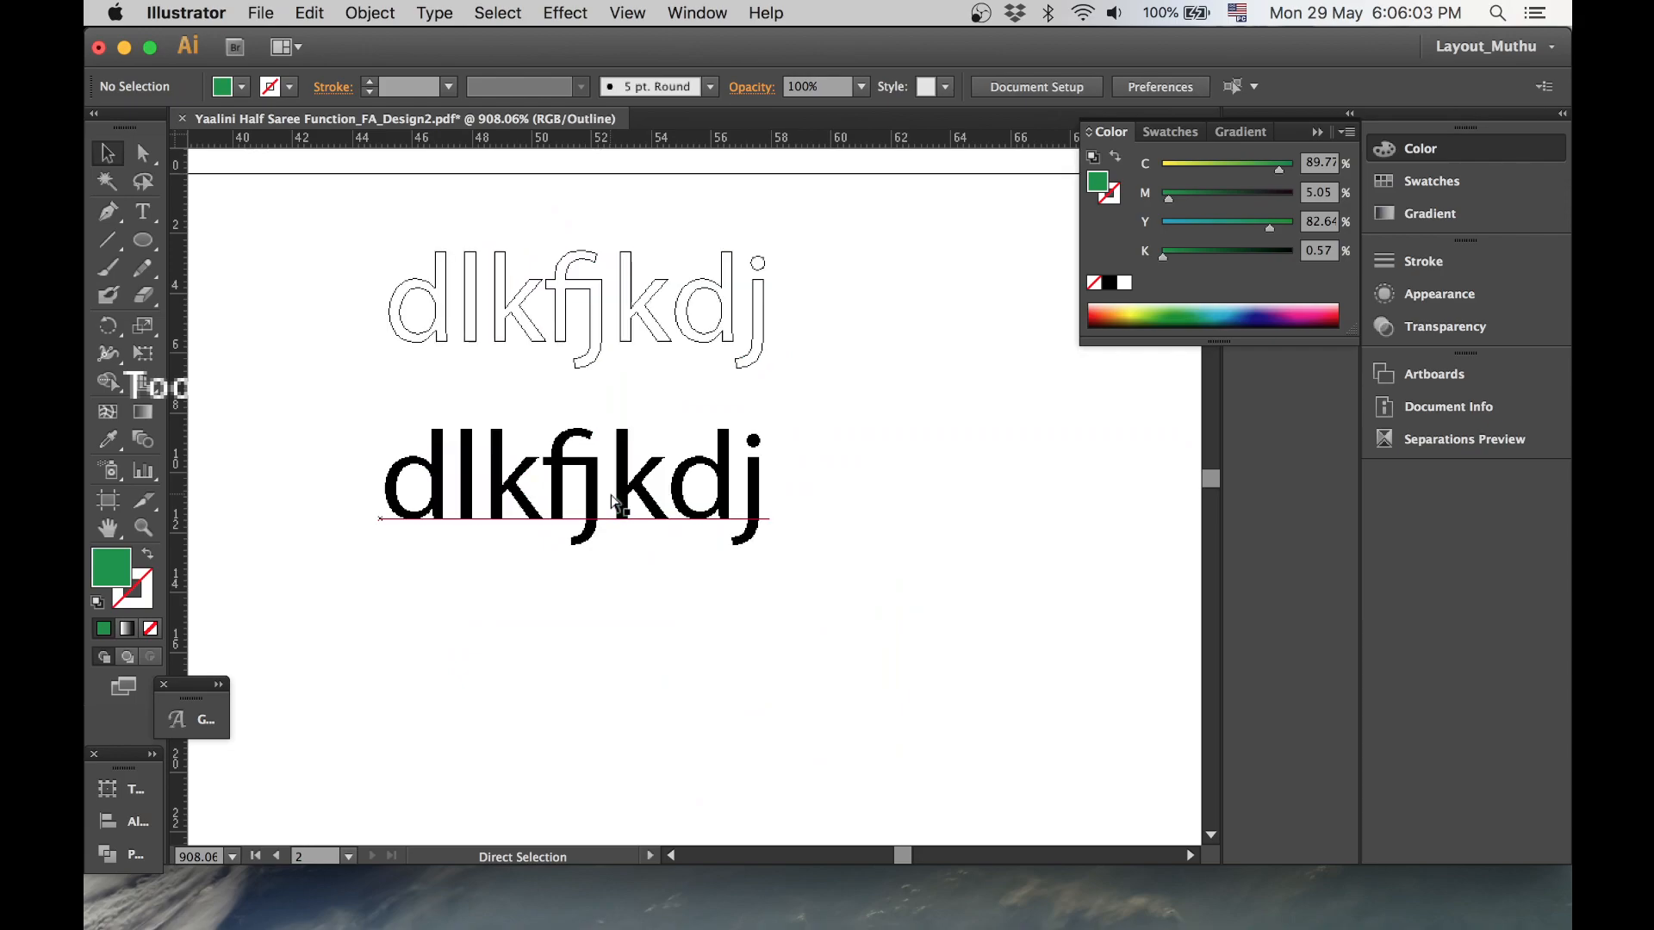
{"action": "key", "text": "v"}
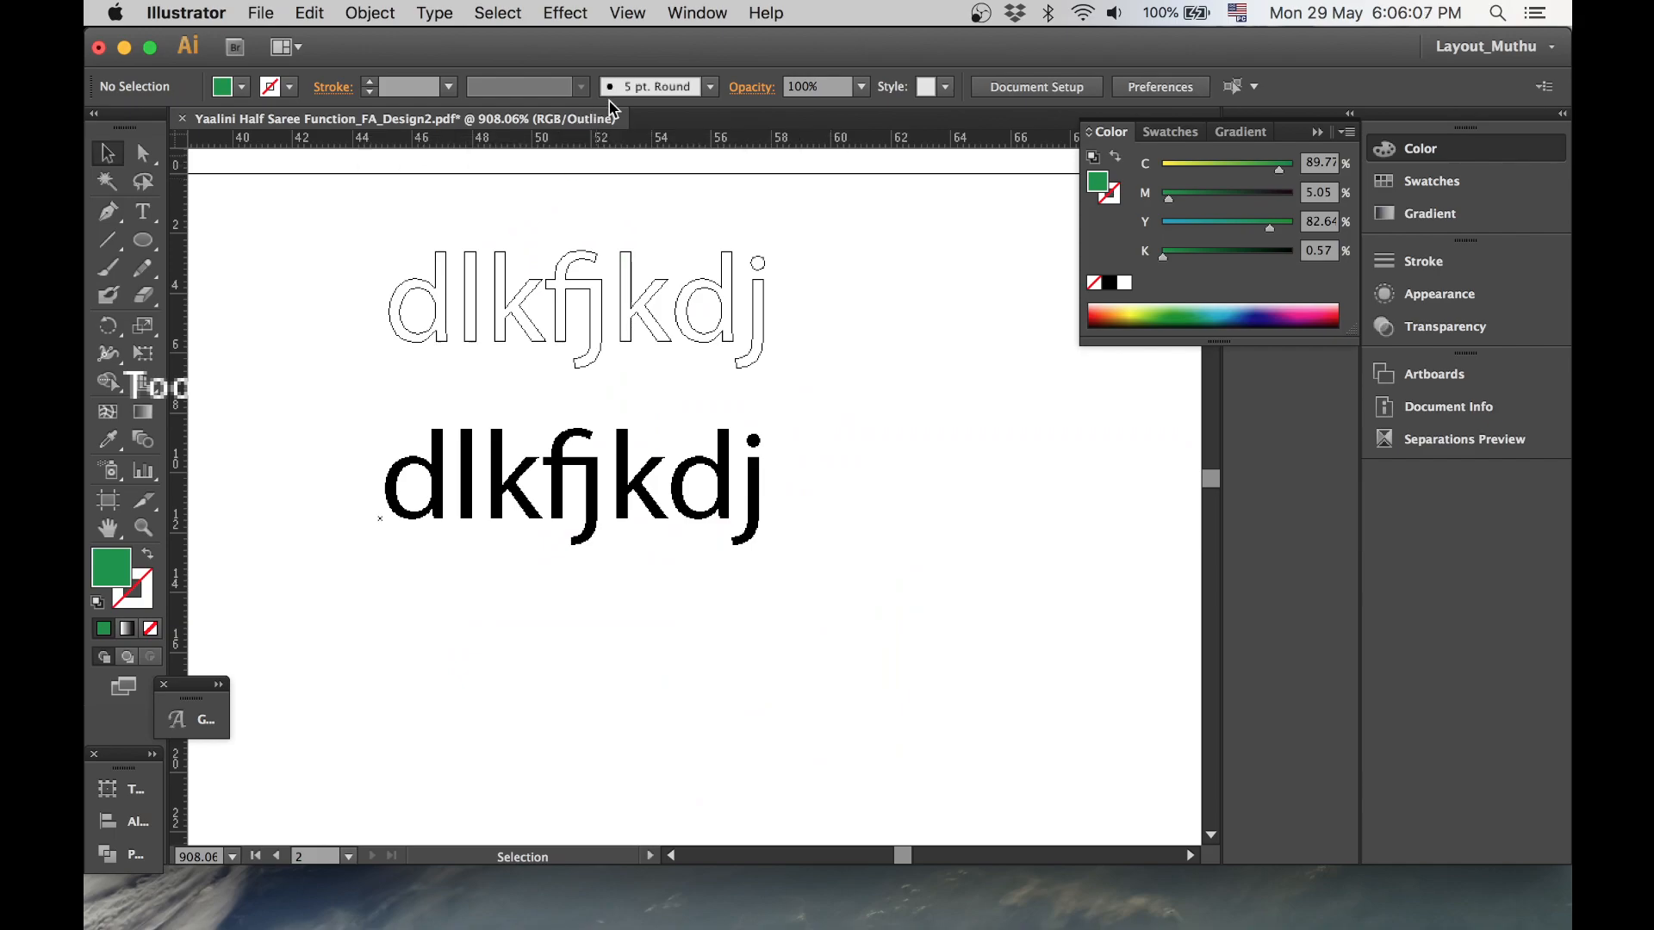
- Turn Overprint Preview on and off to view the text
{"action": "left_click", "coordinate": [628, 15]}
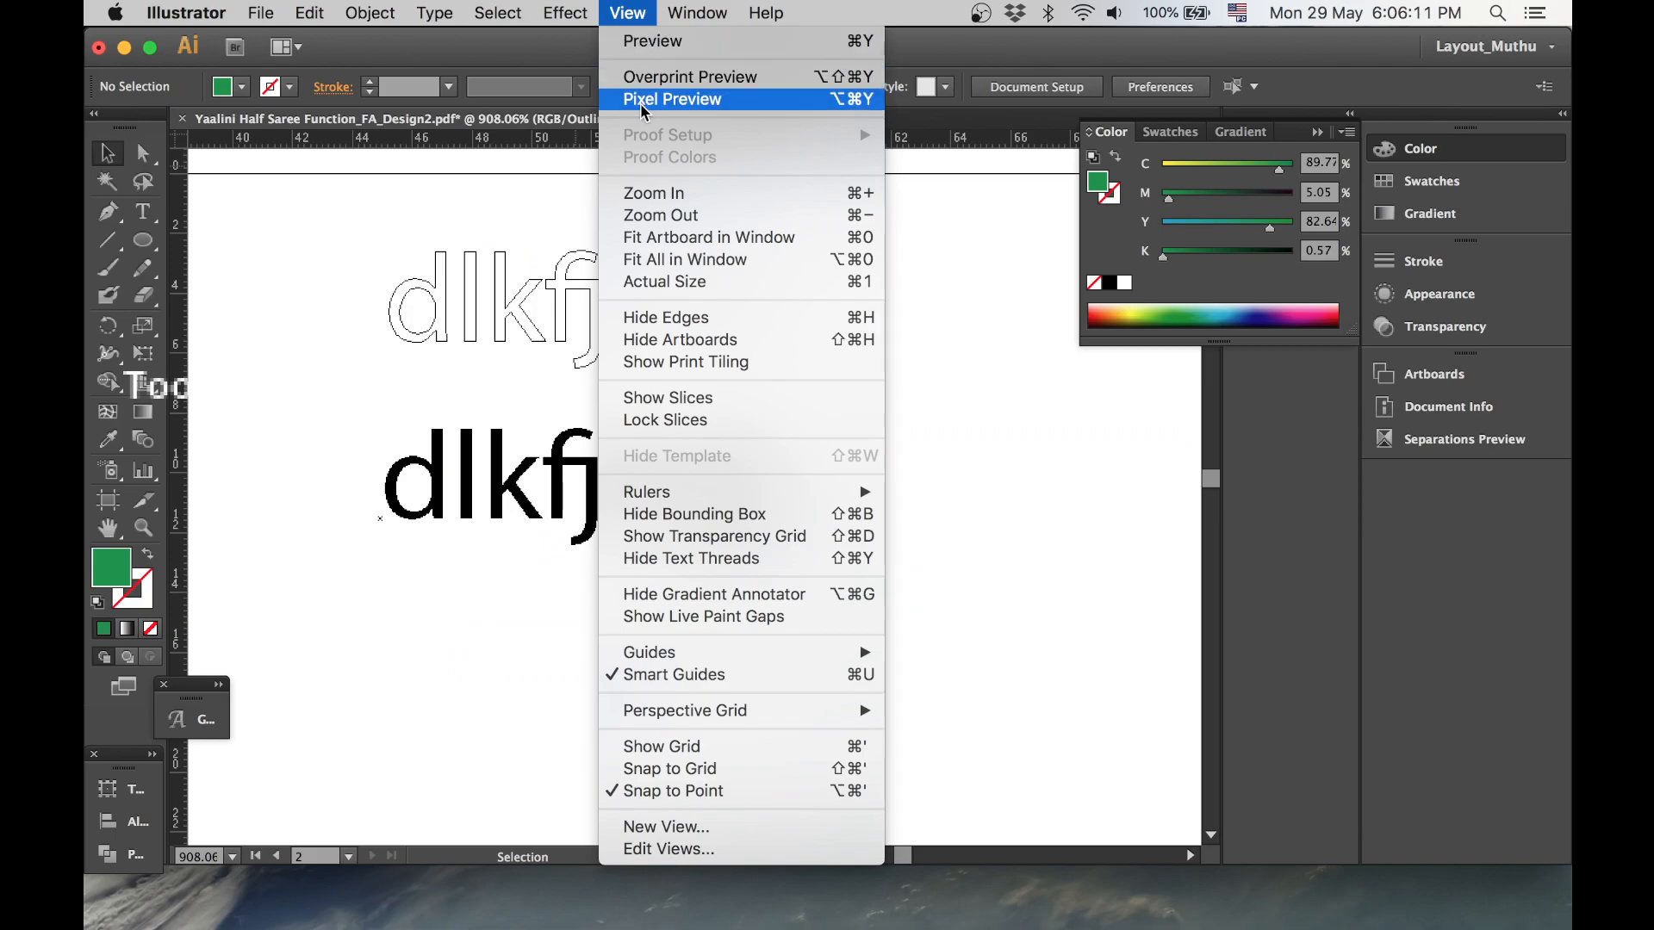
{"action": "left_click", "coordinate": [694, 77]}
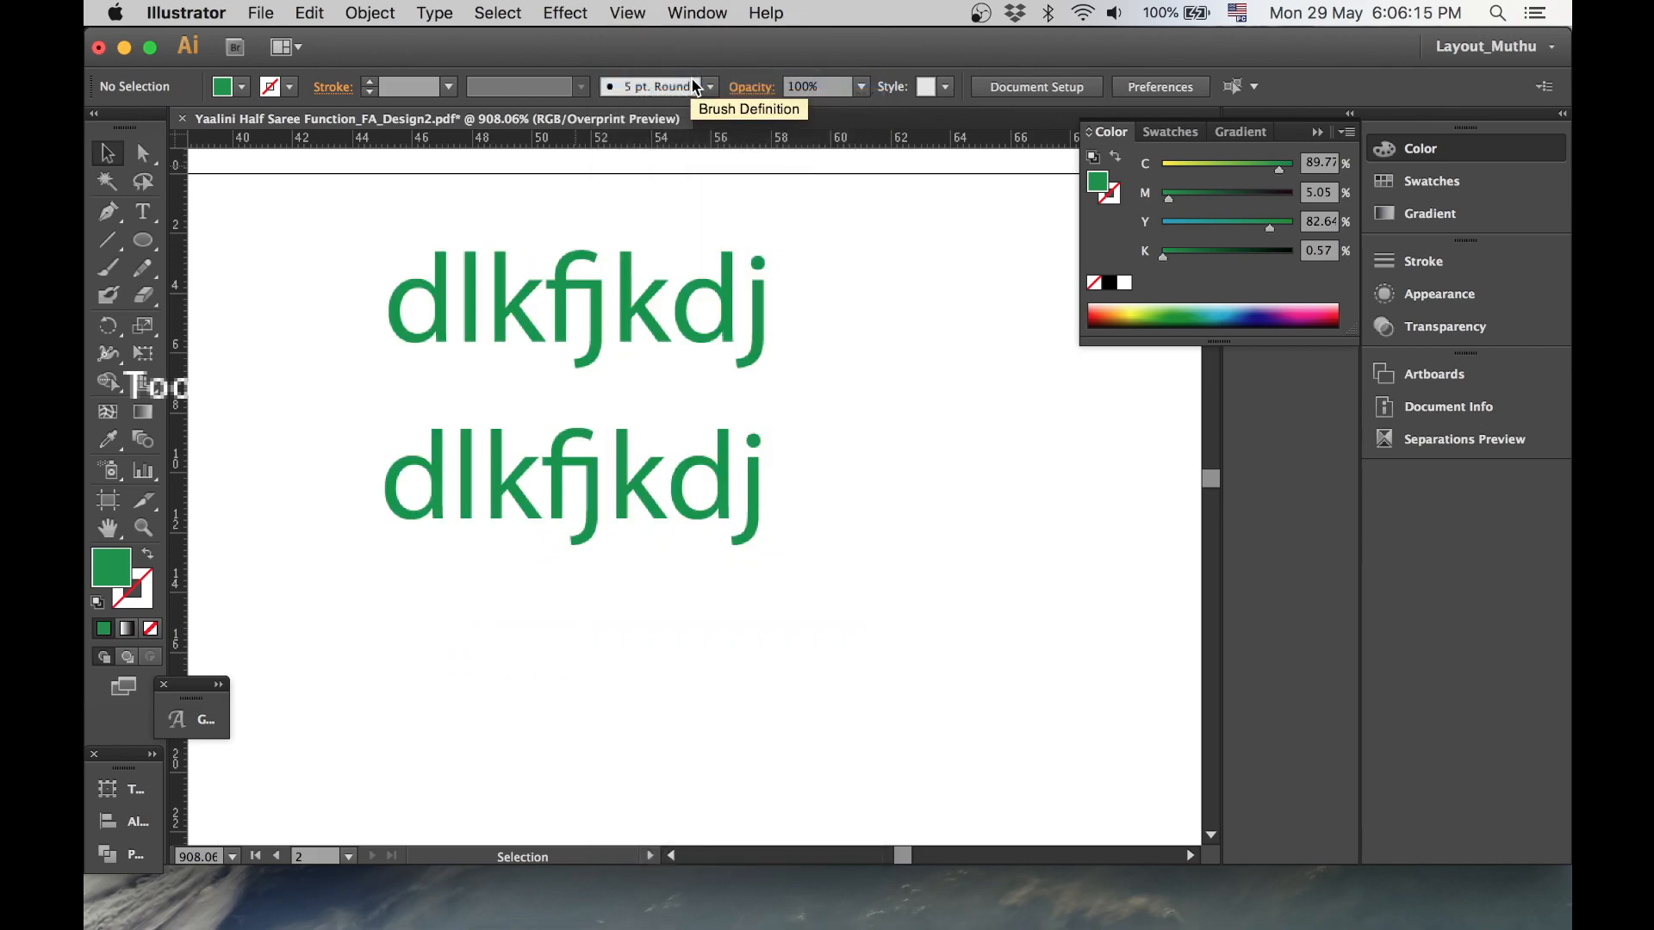
{"action": "left_click", "coordinate": [634, 13]}
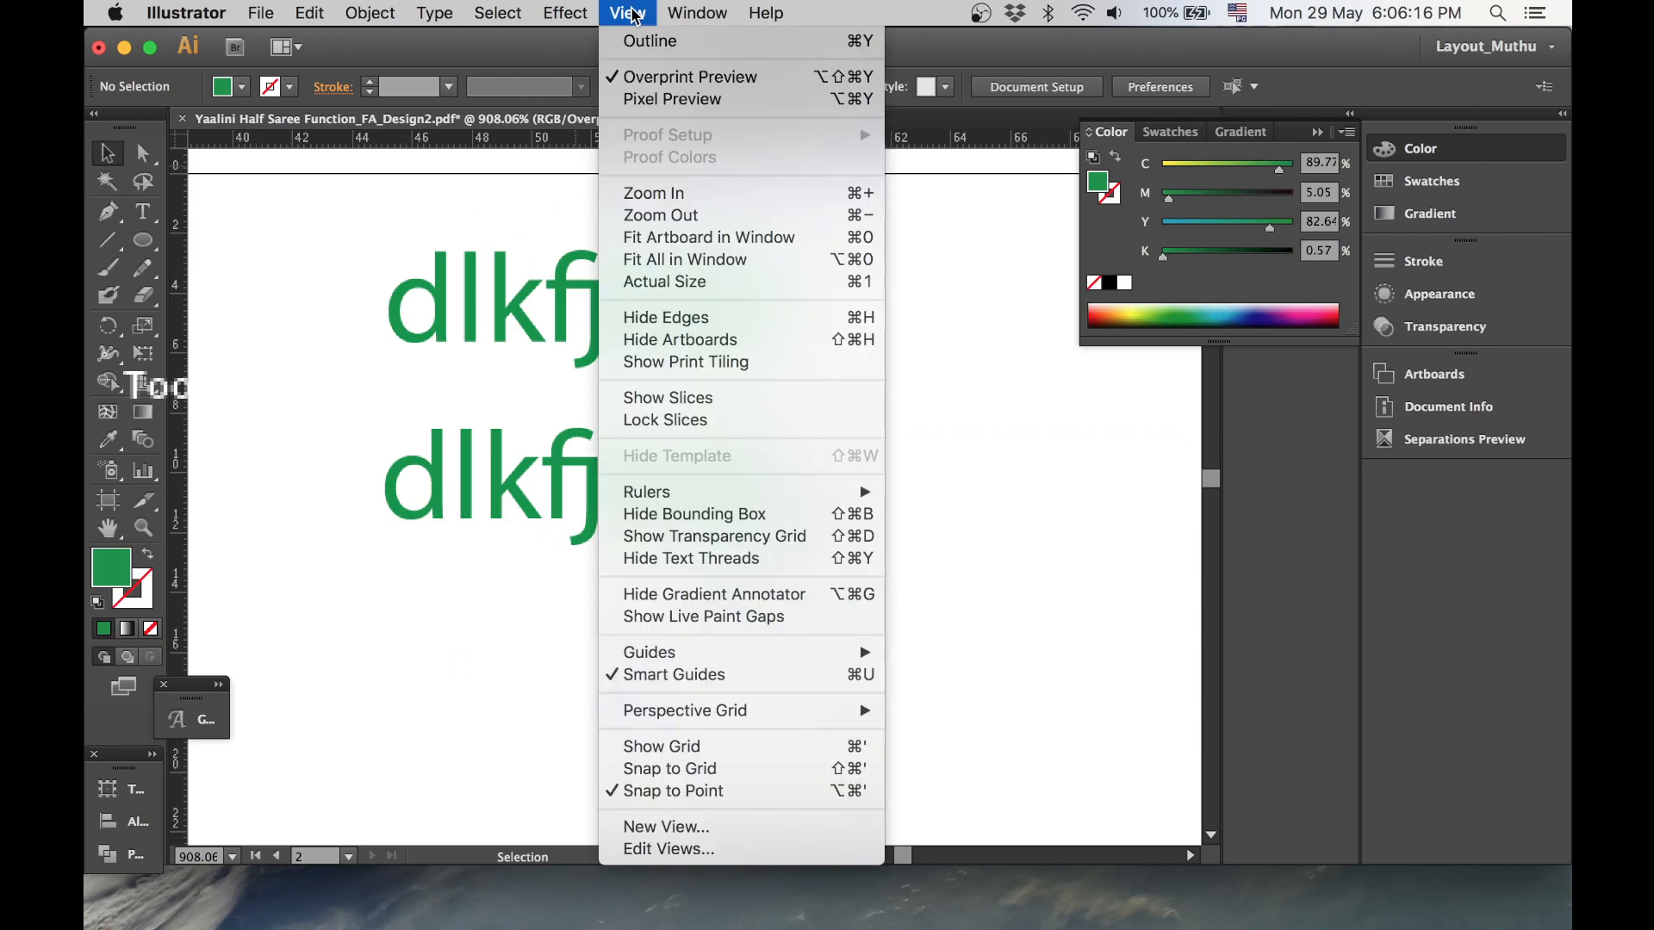
{"action": "left_click", "coordinate": [669, 83]}
{"action": "left_click", "coordinate": [628, 13]}
{"action": "left_click", "coordinate": [668, 80]}
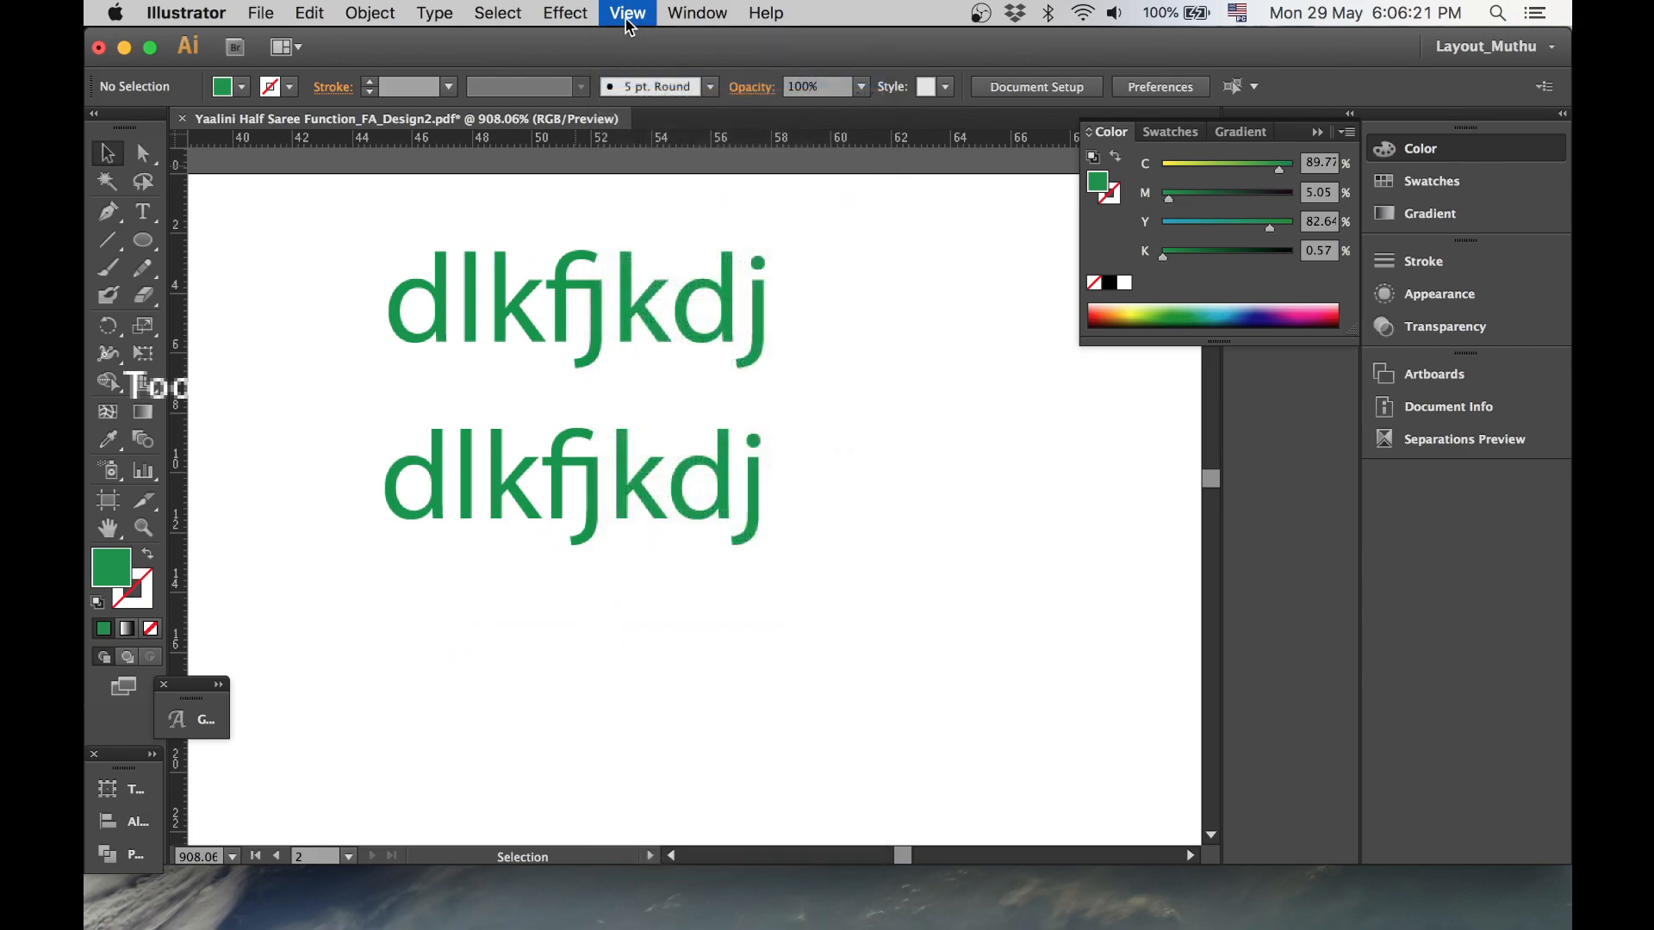
- Cycle the display through Outline, Overprint Preview and Preview modes, ending in Preview
{"action": "left_click", "coordinate": [628, 13]}
{"action": "left_click", "coordinate": [681, 45]}
{"action": "left_click", "coordinate": [628, 12]}
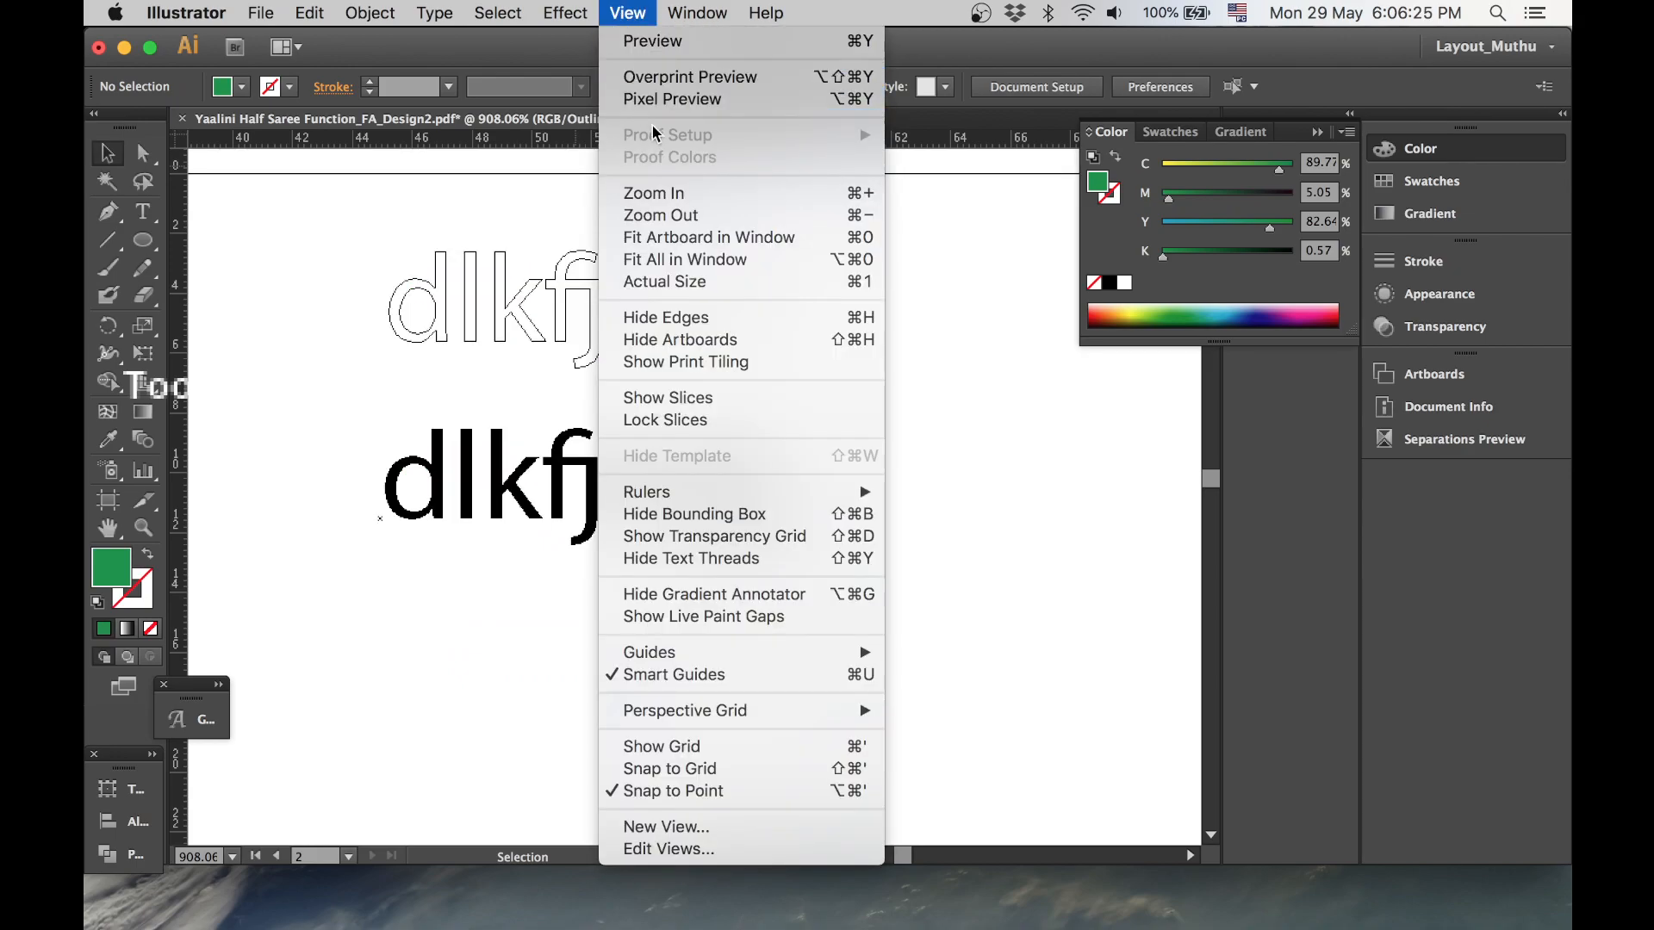
{"action": "left_click", "coordinate": [681, 72]}
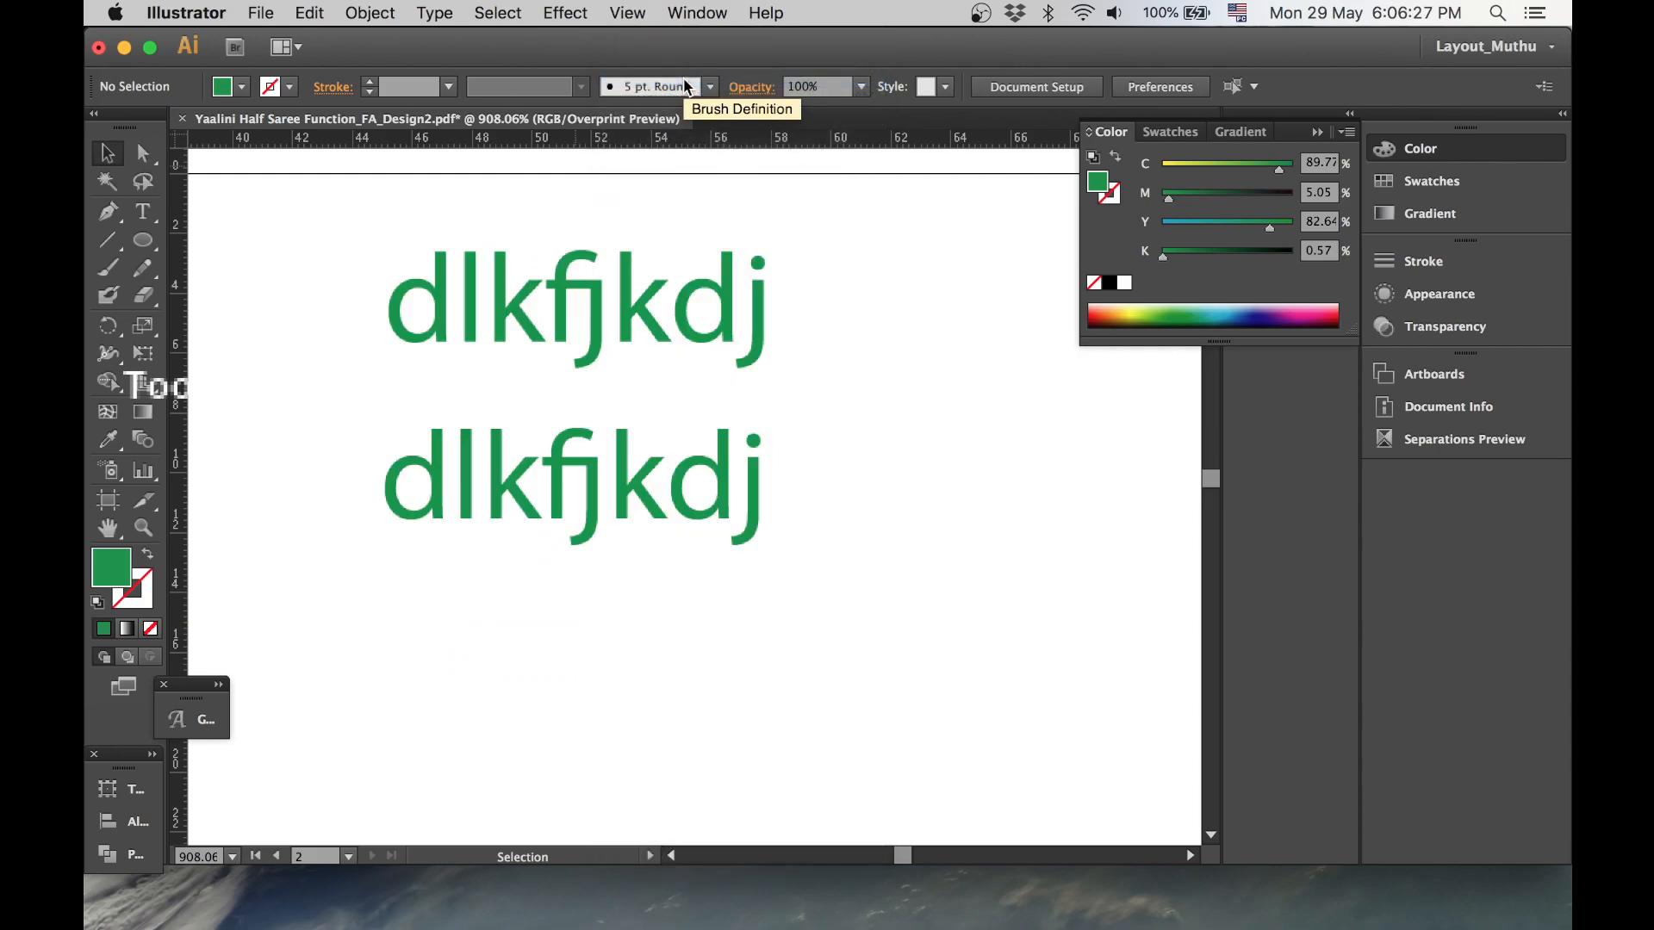
{"action": "left_click", "coordinate": [630, 14]}
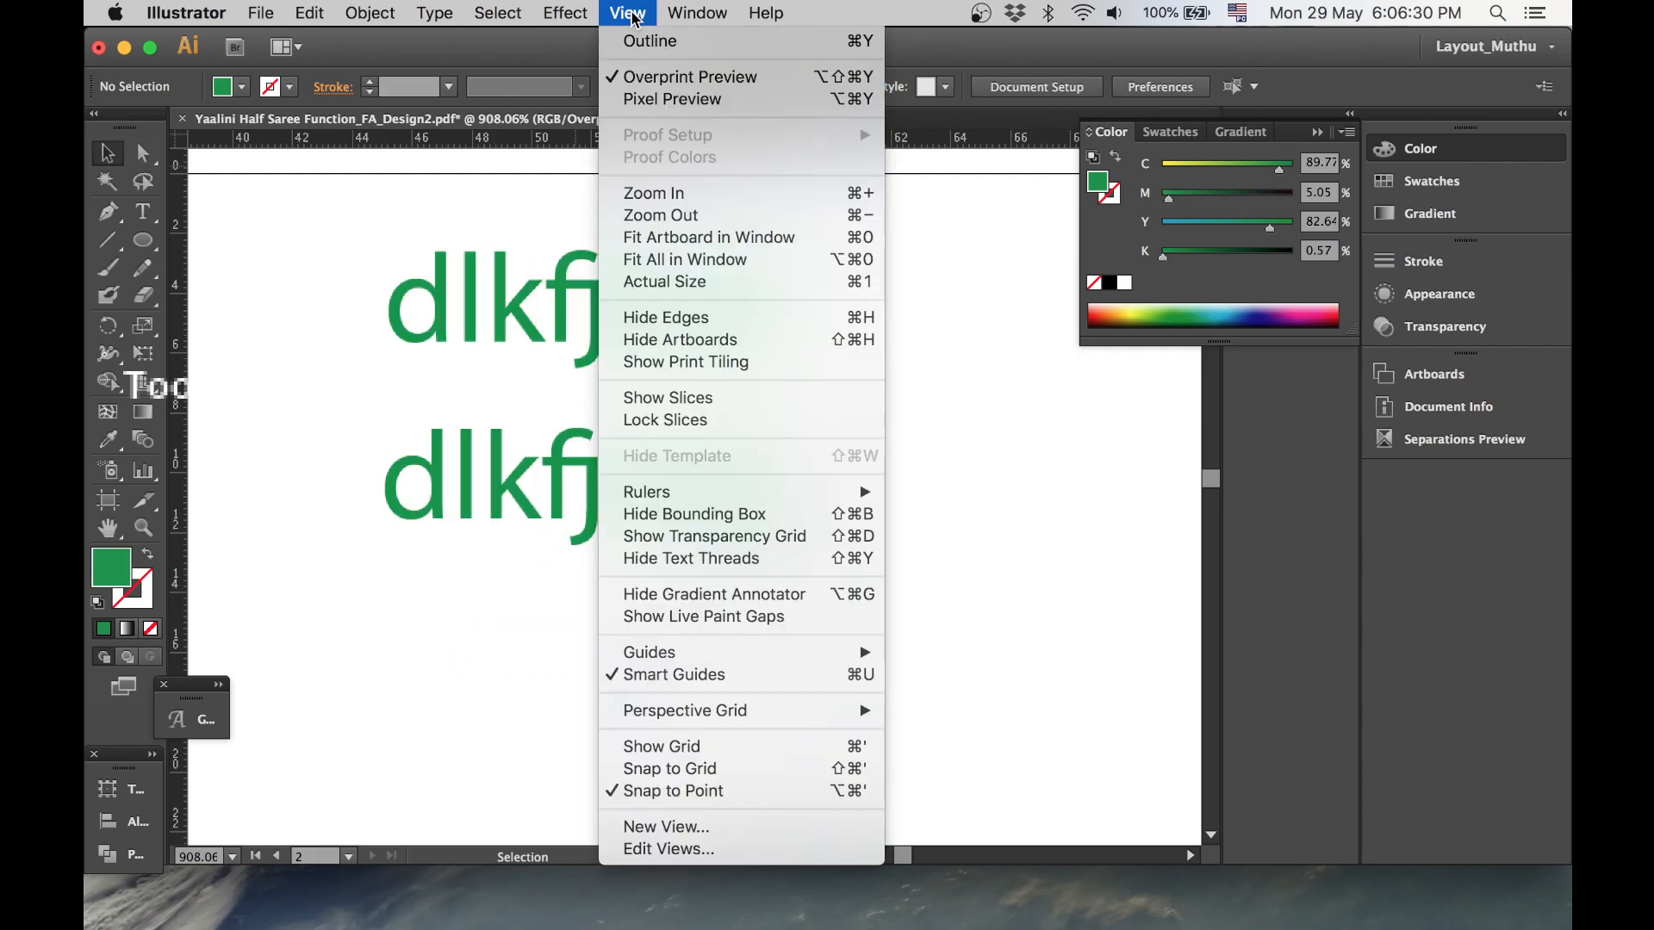
{"action": "left_click", "coordinate": [671, 78]}
{"action": "left_click", "coordinate": [620, 13]}
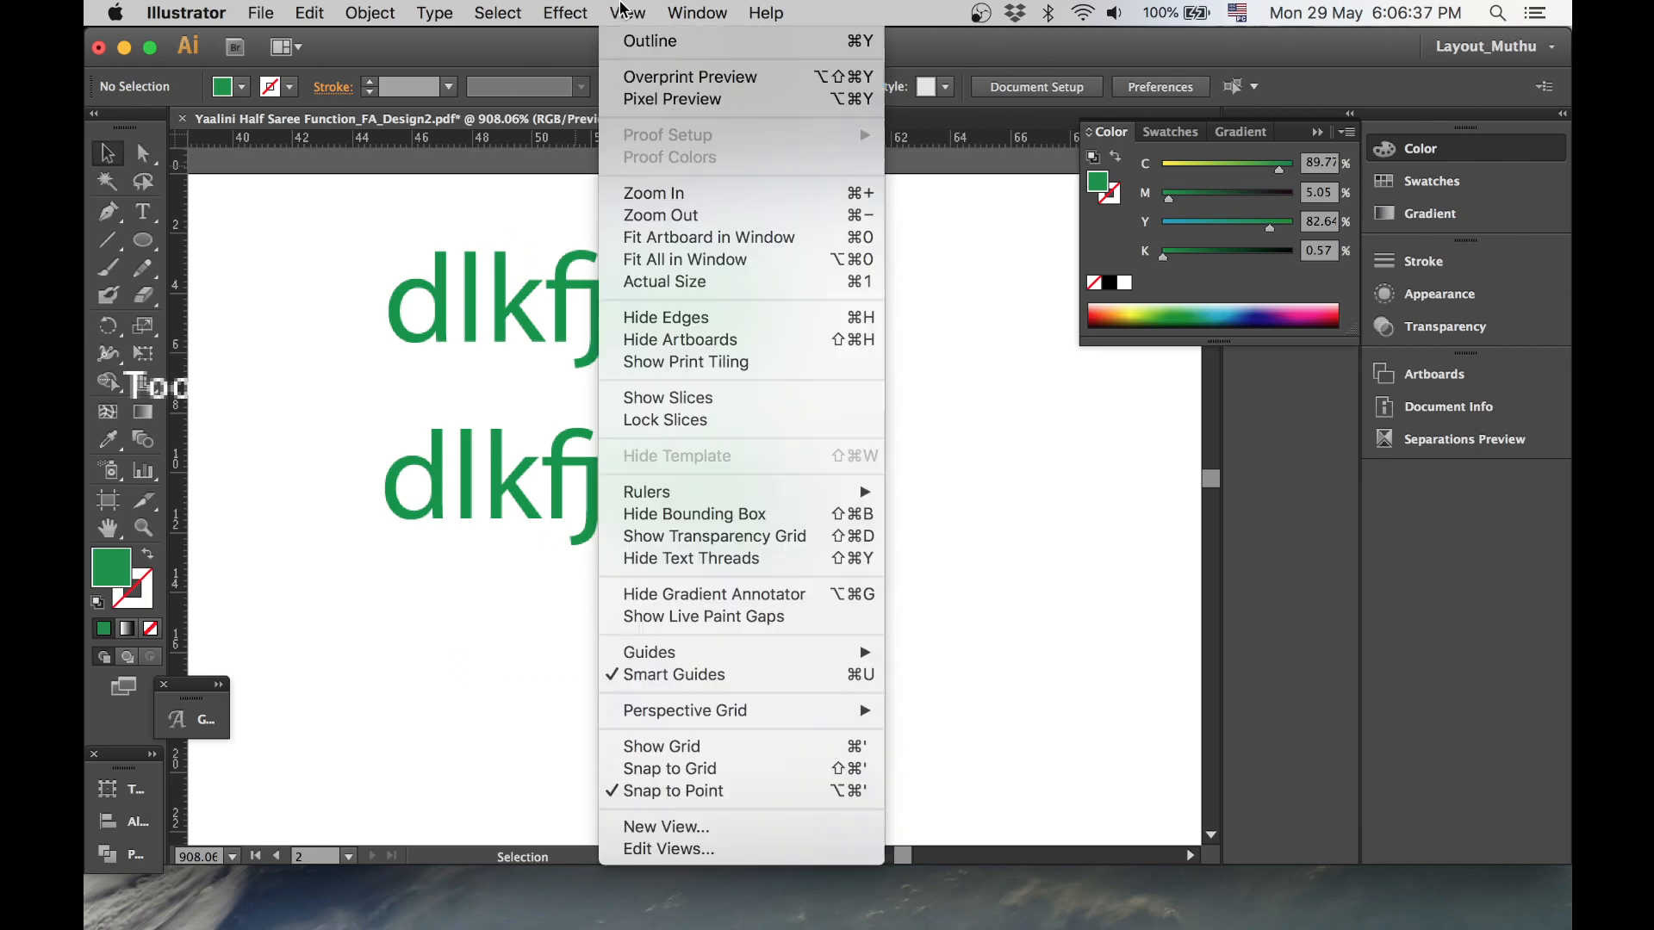
{"action": "left_click", "coordinate": [661, 41]}
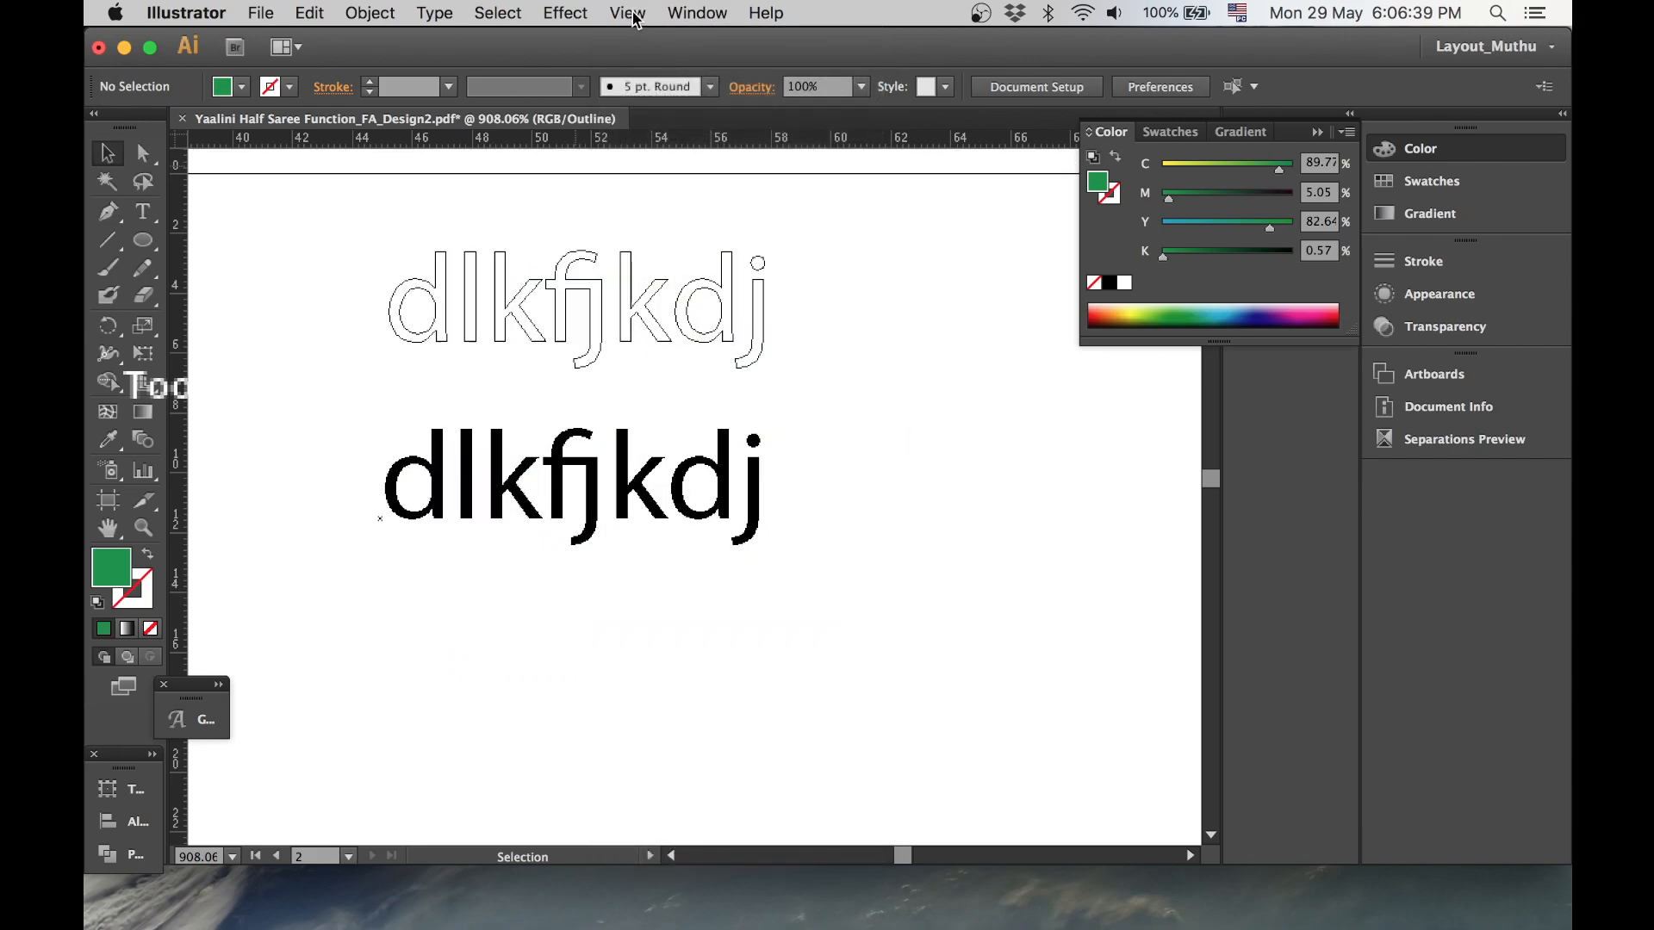
{"action": "left_click", "coordinate": [628, 13]}
{"action": "left_click", "coordinate": [659, 43]}
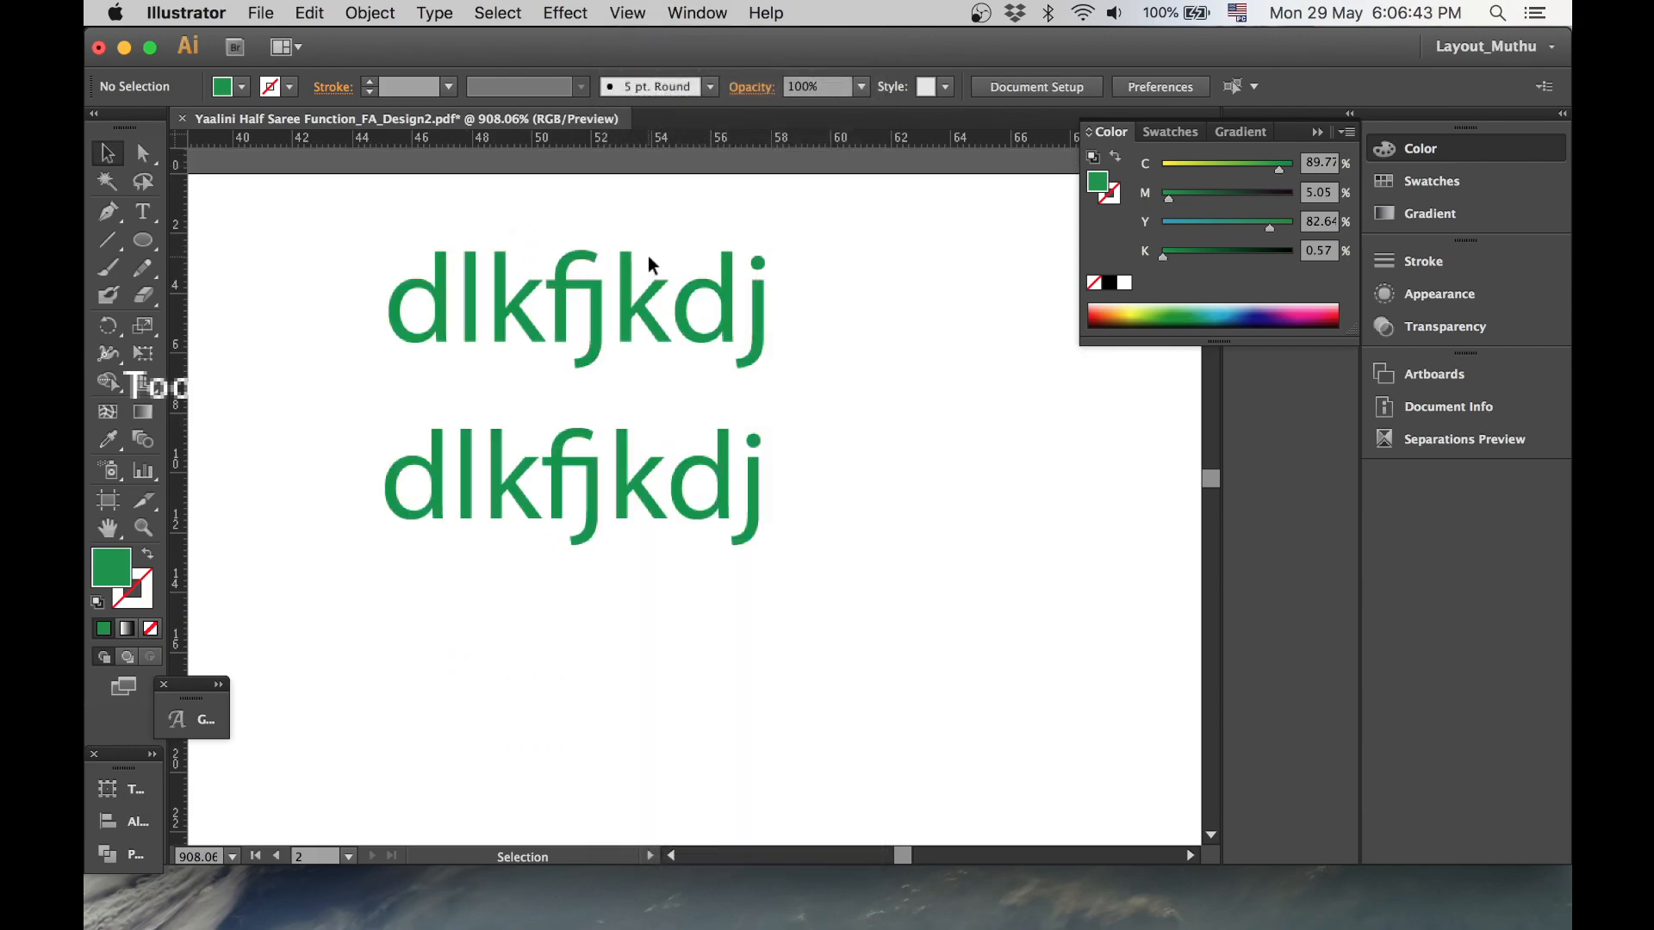
- Drag the green quadrilateral's upper-left anchor point slightly up and left with the Direct Selection tool
{"action": "key", "text": "super+0"}
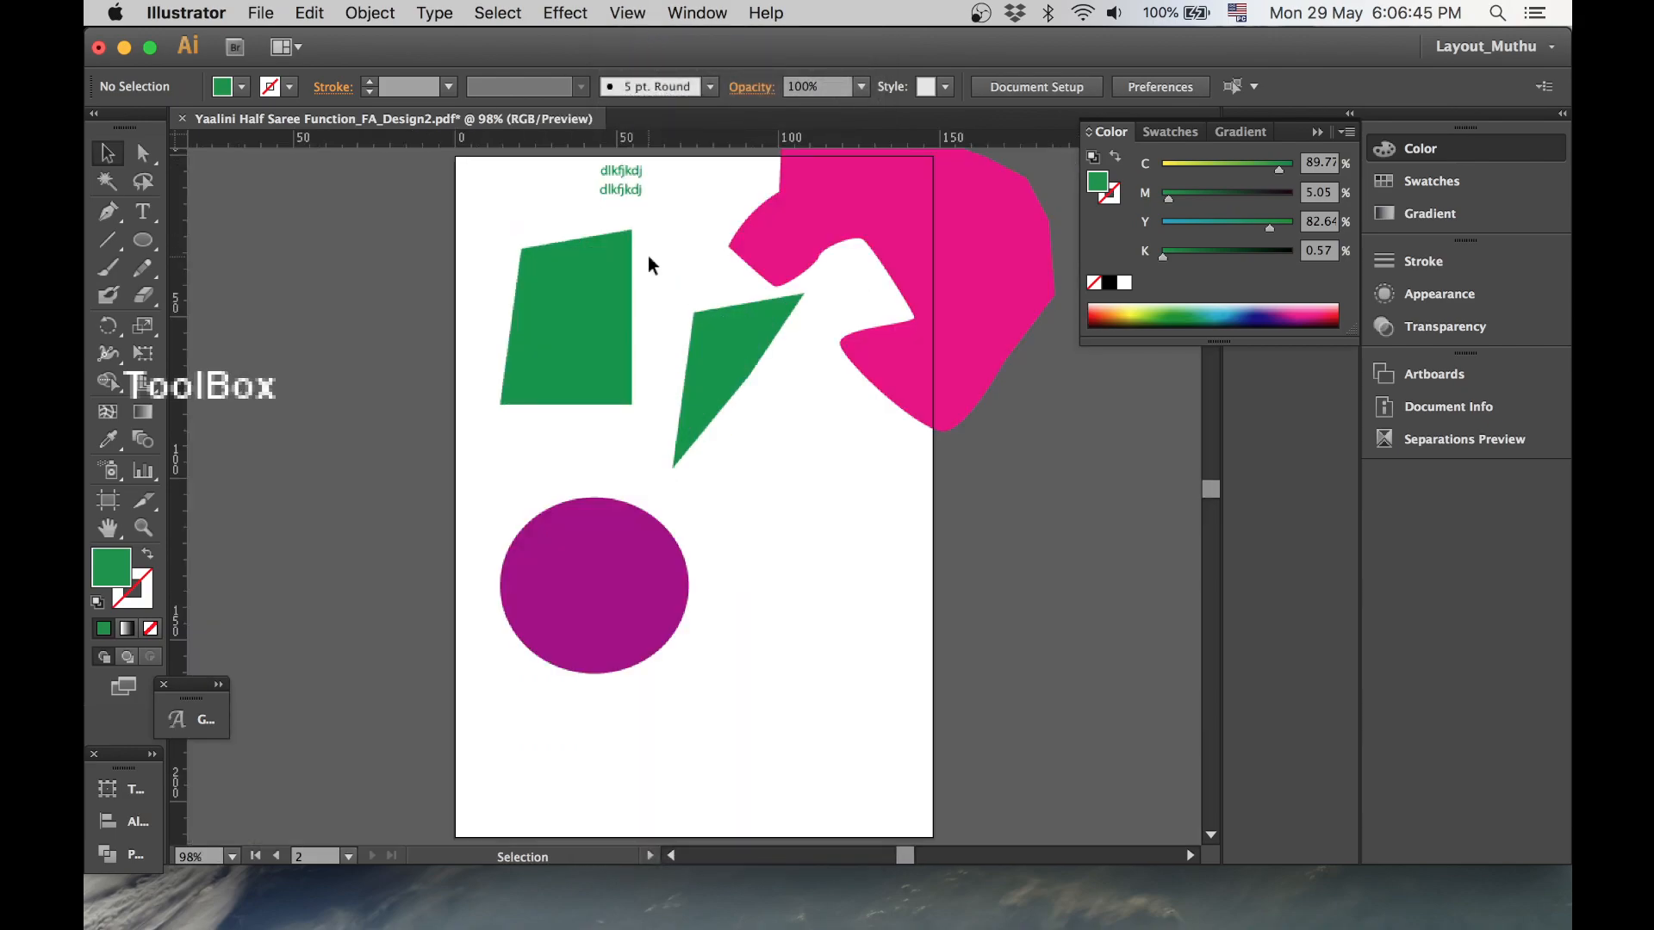
{"action": "key", "text": "space"}
{"action": "left_click_drag", "start_coordinate": [764, 287], "coordinate": [736, 303]}
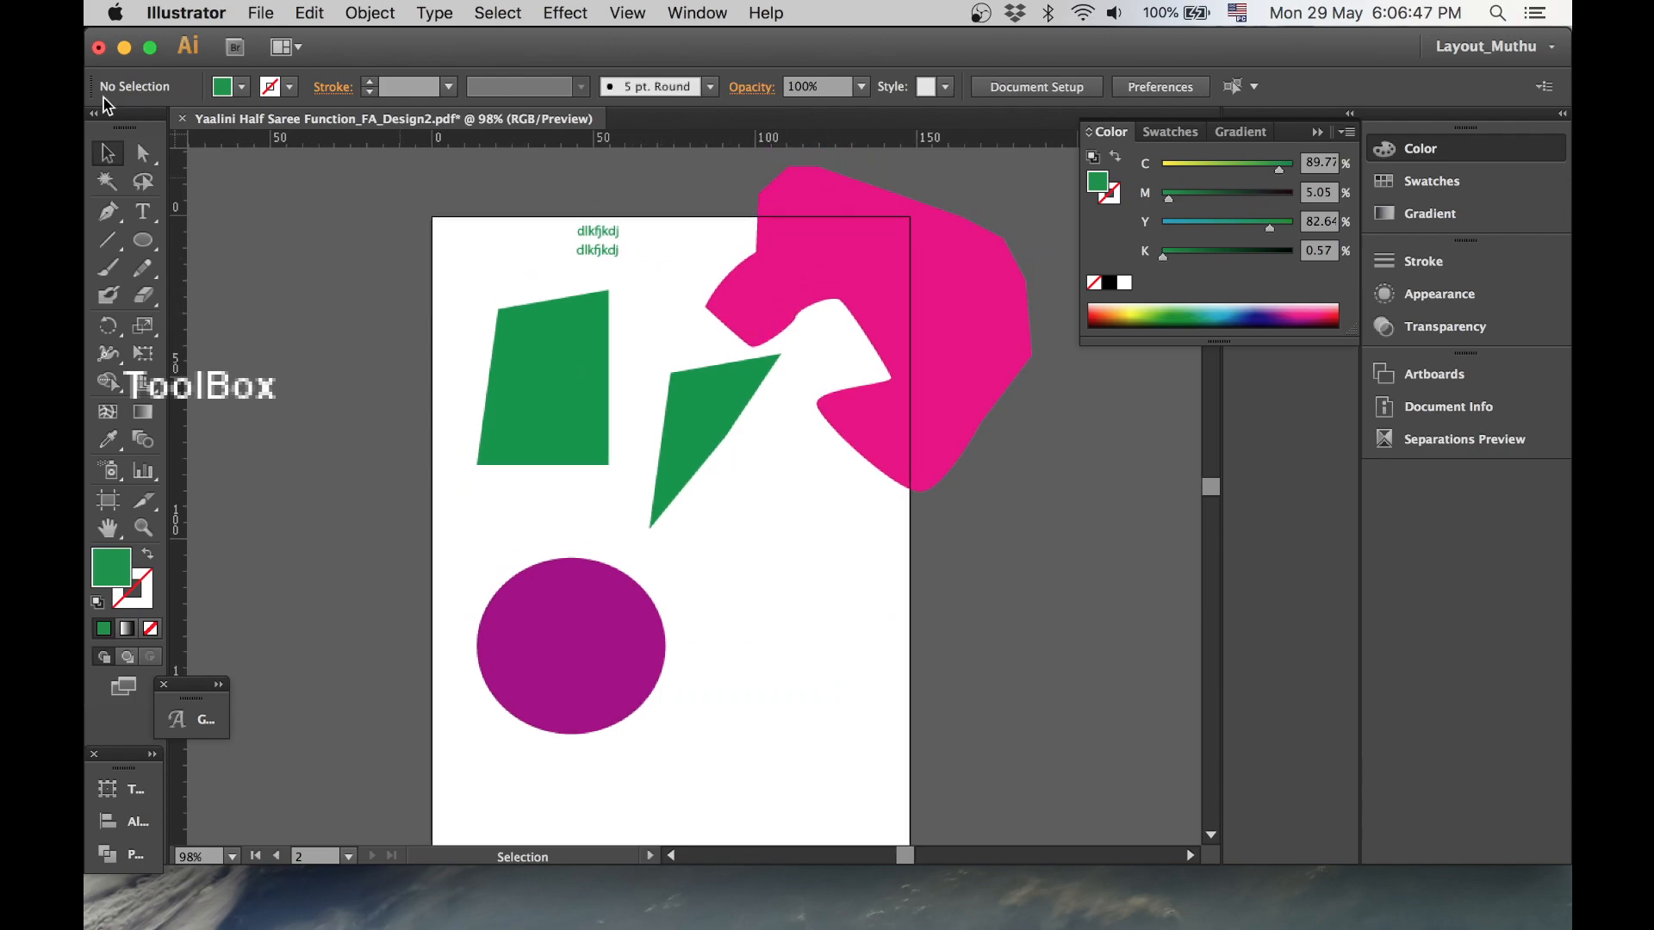
{"action": "left_click", "coordinate": [142, 155]}
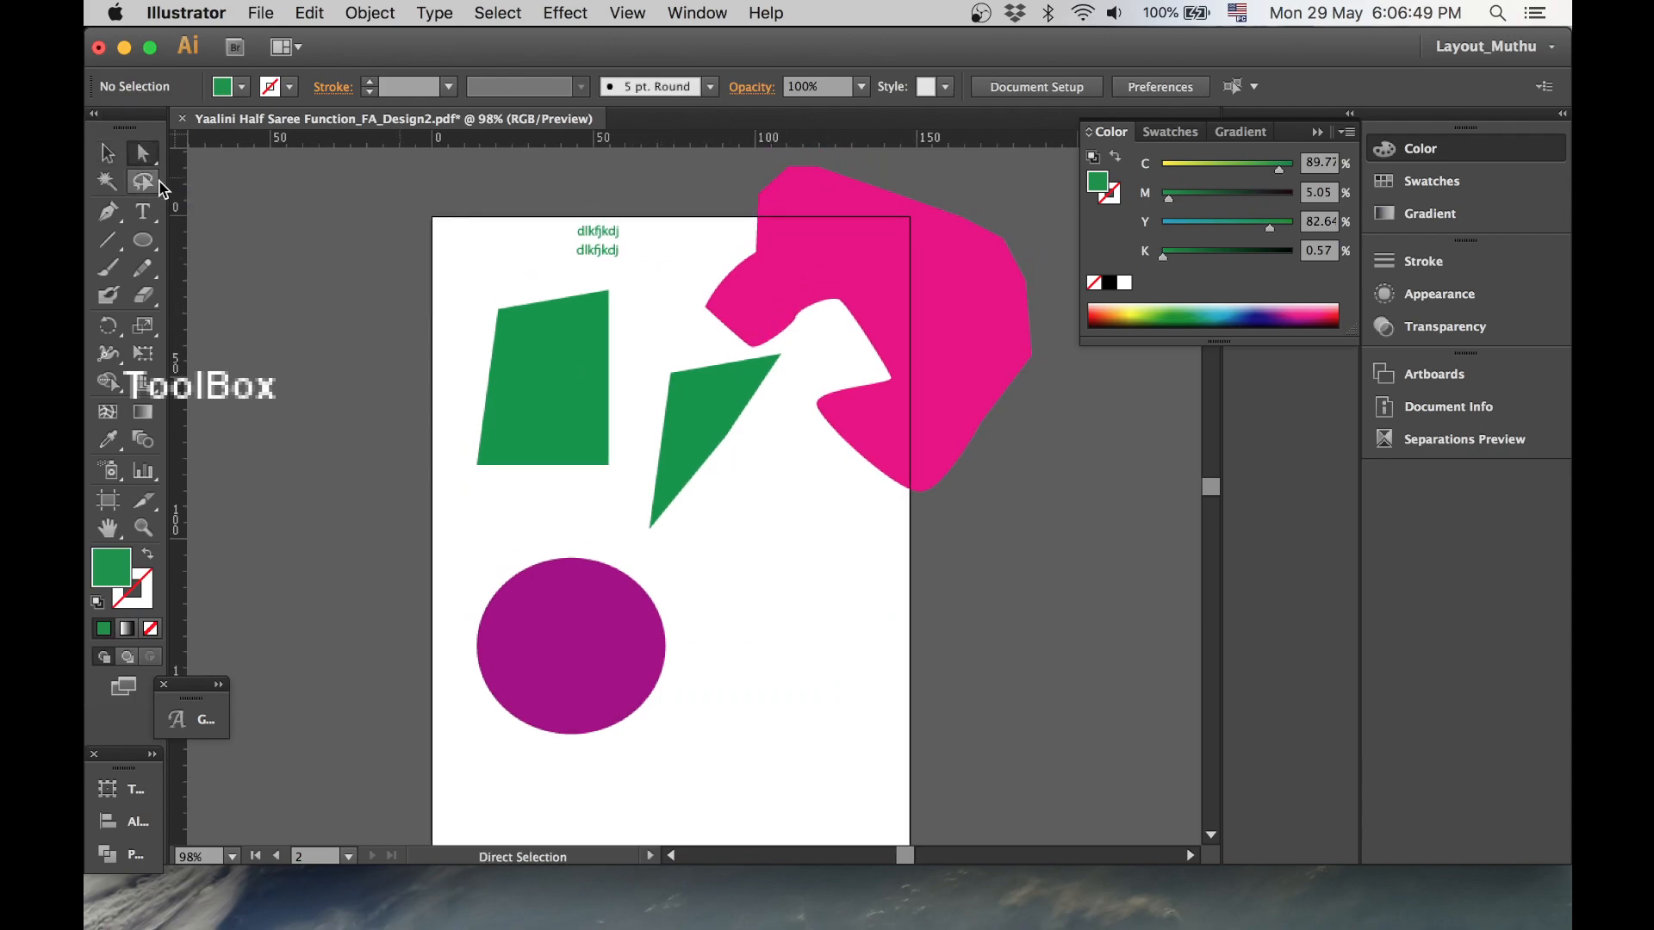
{"action": "left_click_drag", "start_coordinate": [498, 306], "coordinate": [458, 282]}
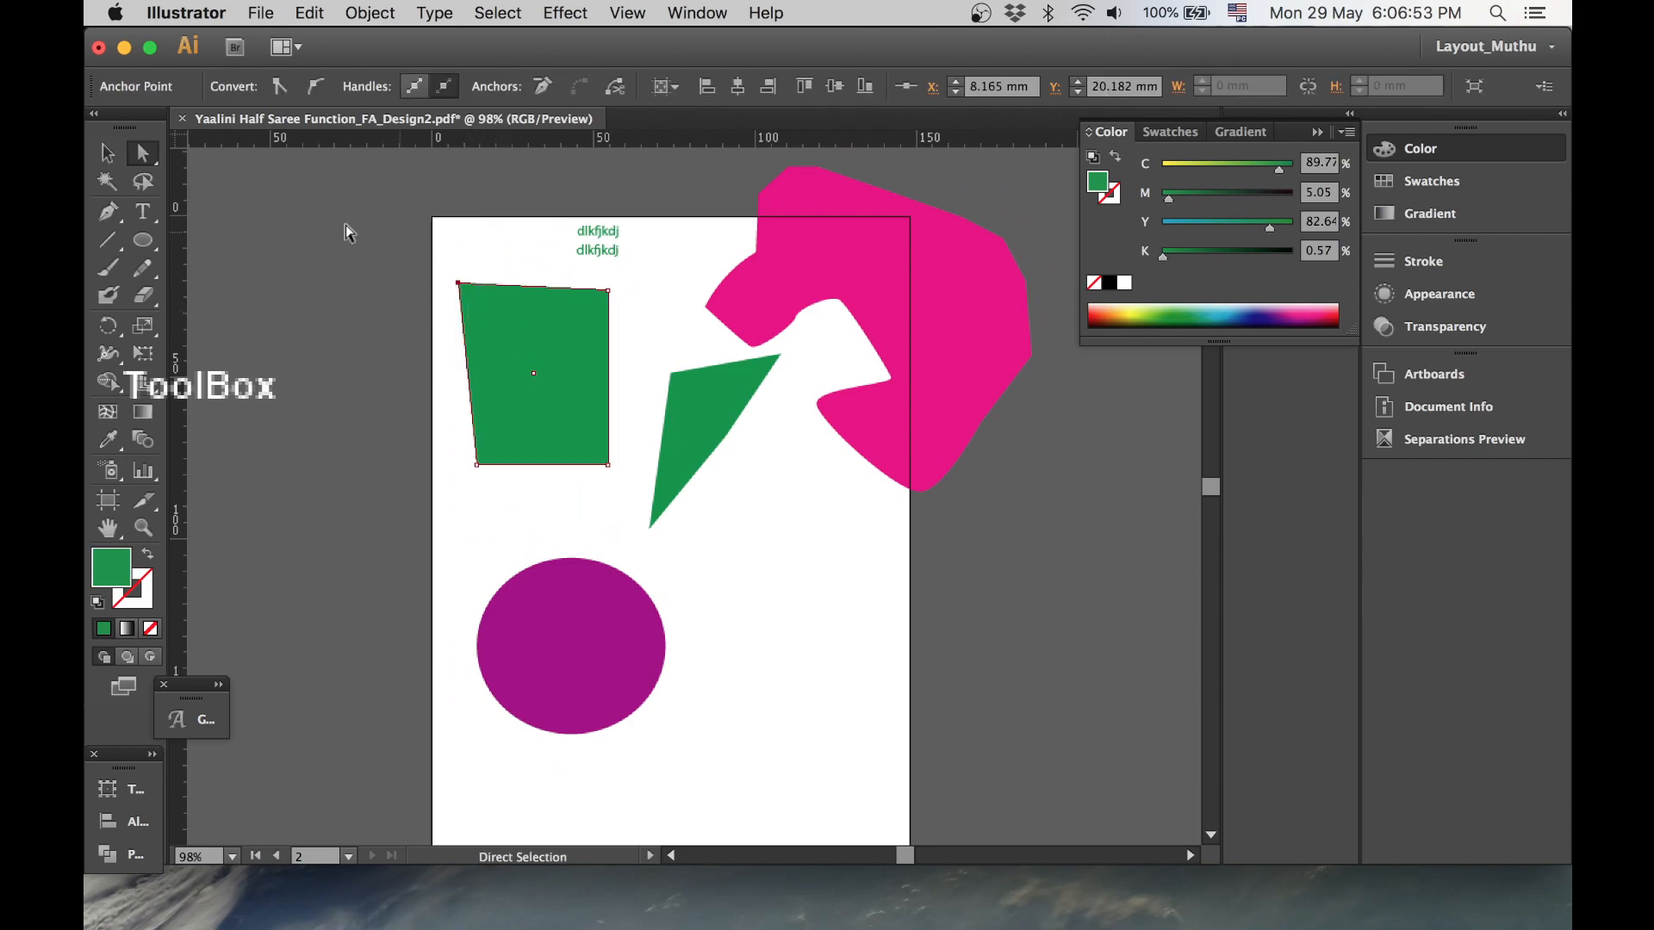
- Select all green-filled objects with the Magic Wand on the quadrilateral, then clear the selection with the Lasso tool
{"action": "left_click", "coordinate": [108, 181]}
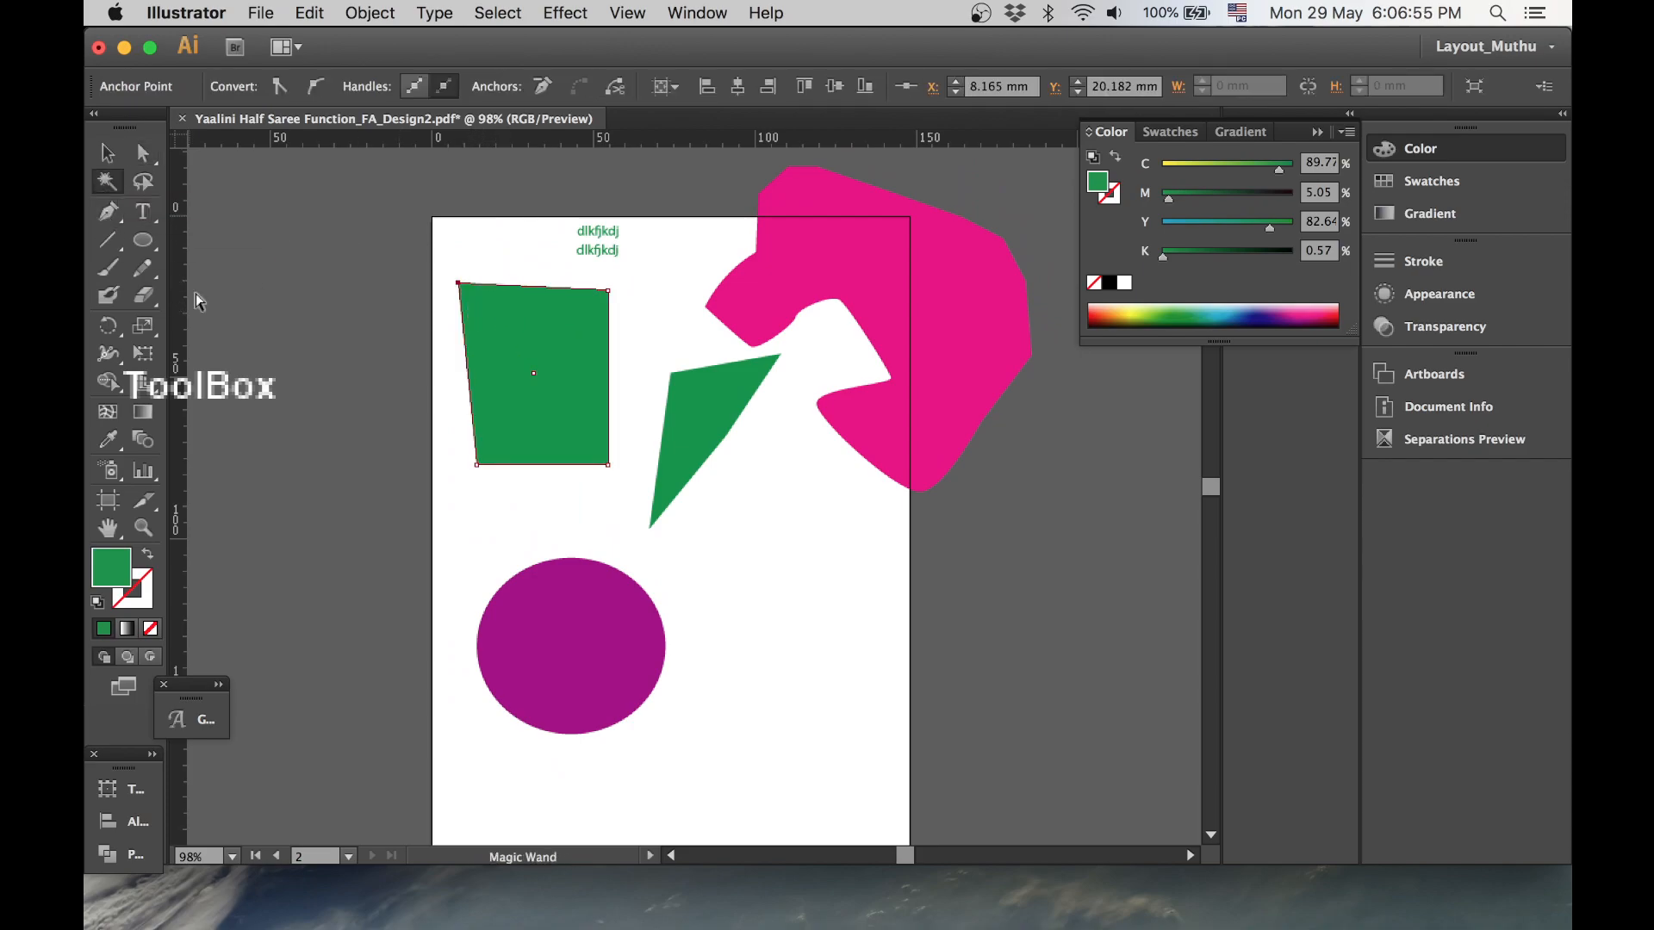
{"action": "left_click", "coordinate": [522, 317]}
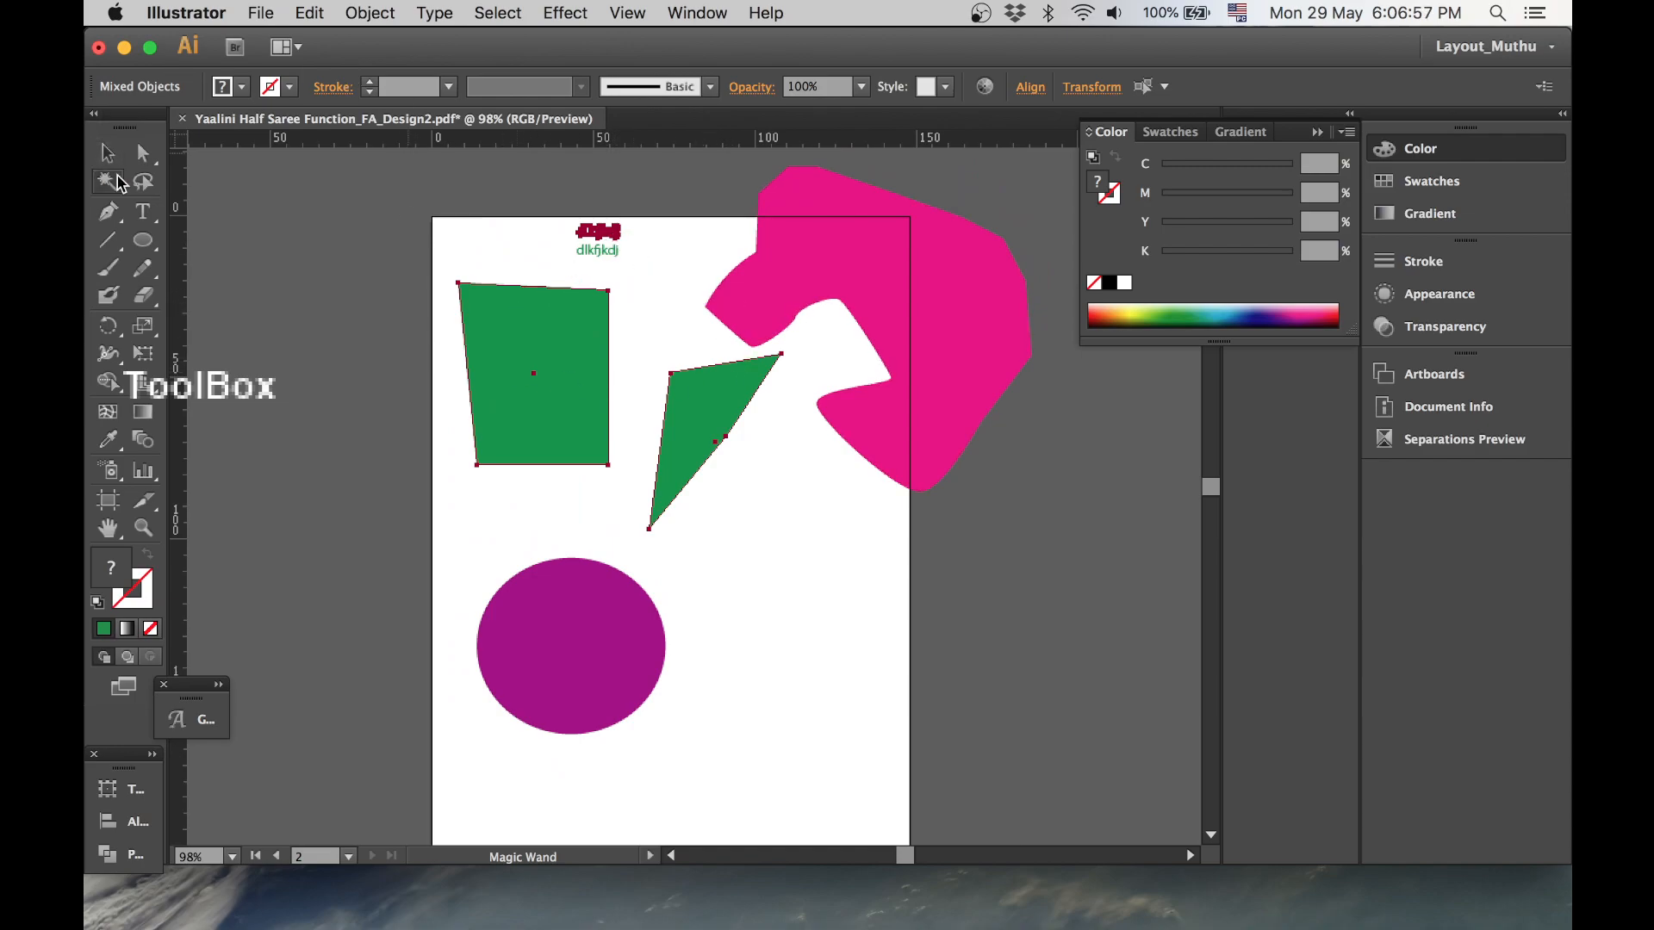
{"action": "left_click", "coordinate": [148, 189]}
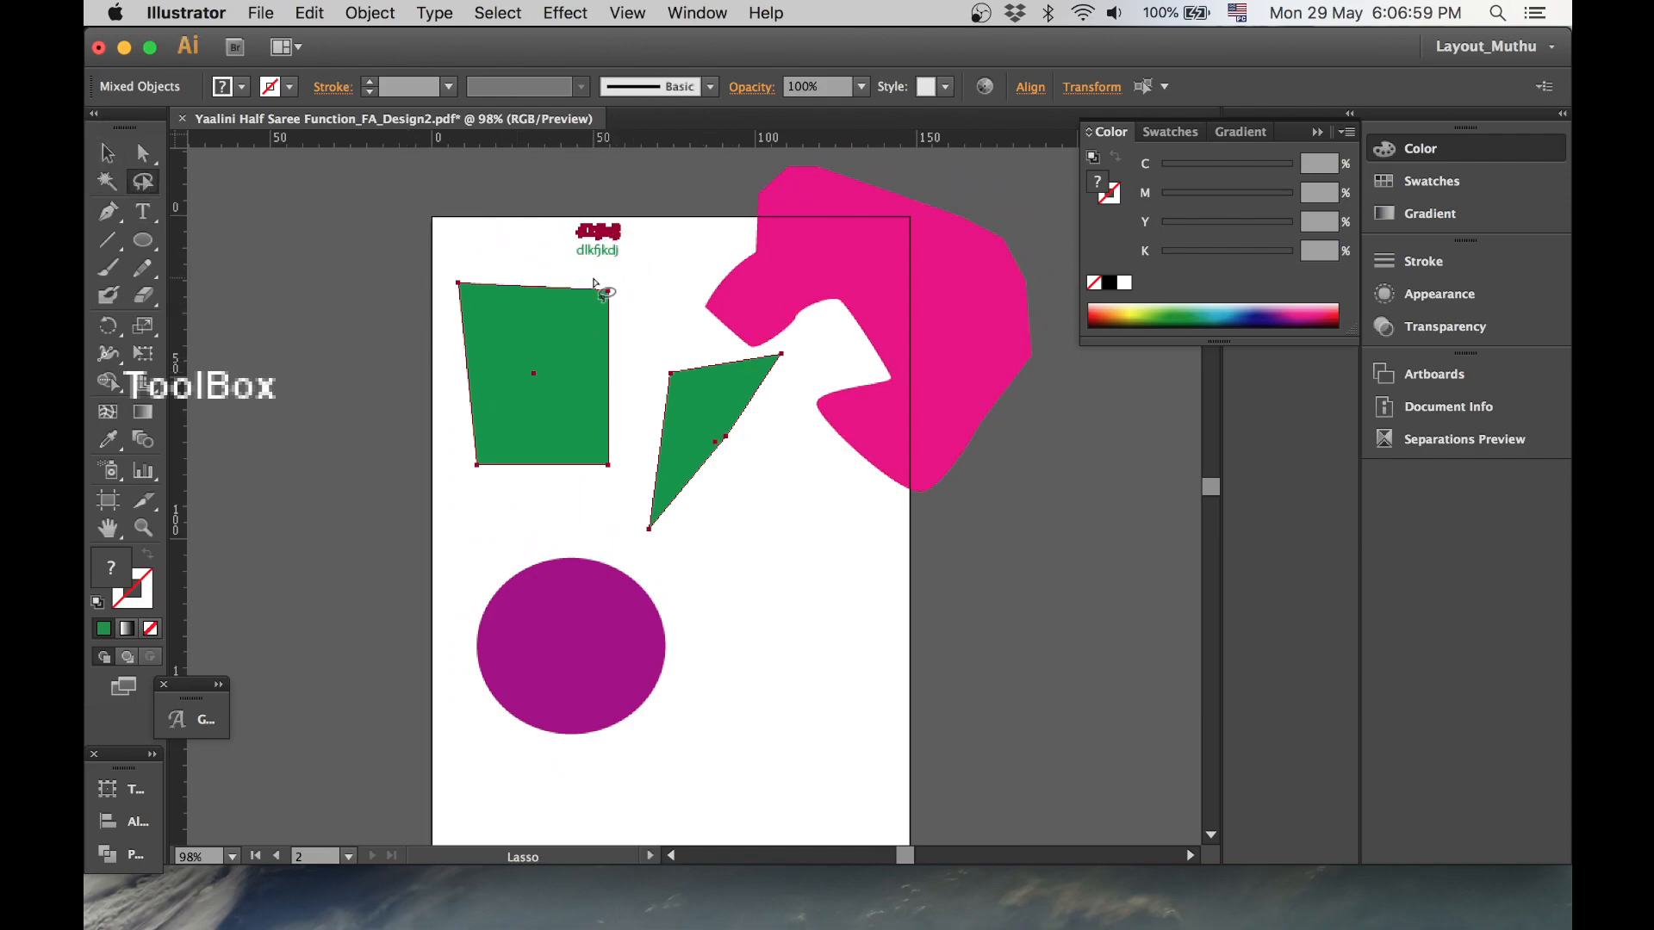
{"action": "left_click", "coordinate": [669, 273]}
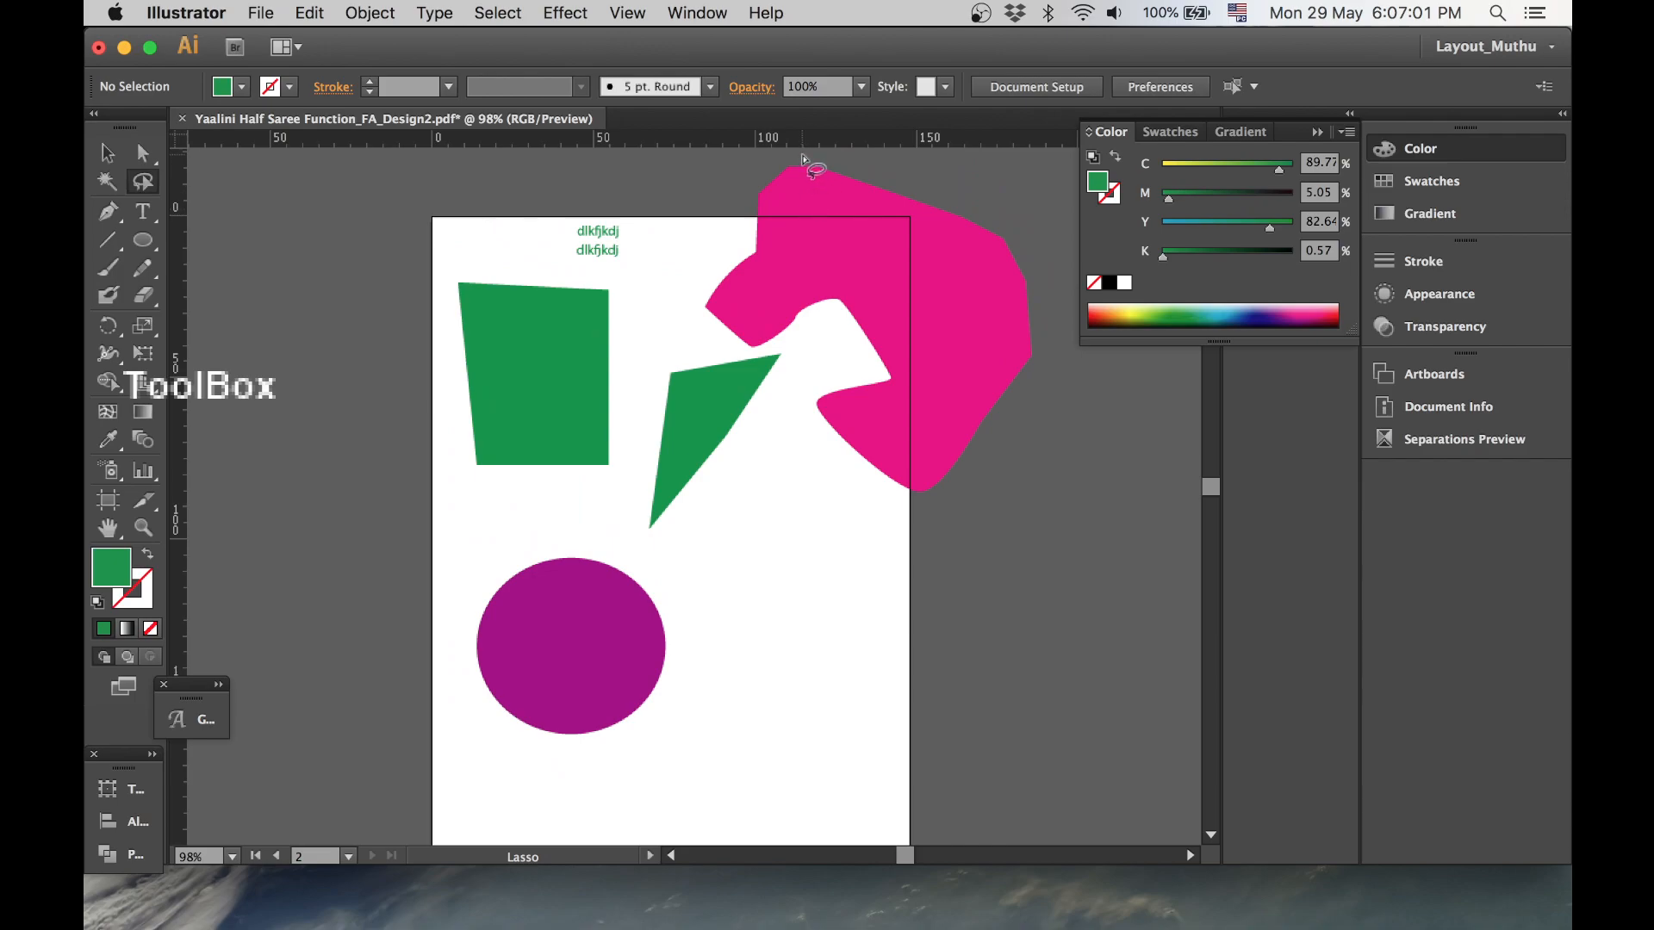
- Move the pink shape straight down toward the lower right of the page
{"action": "key", "text": "v"}
{"action": "left_click_drag", "start_coordinate": [865, 244], "coordinate": [865, 530]}
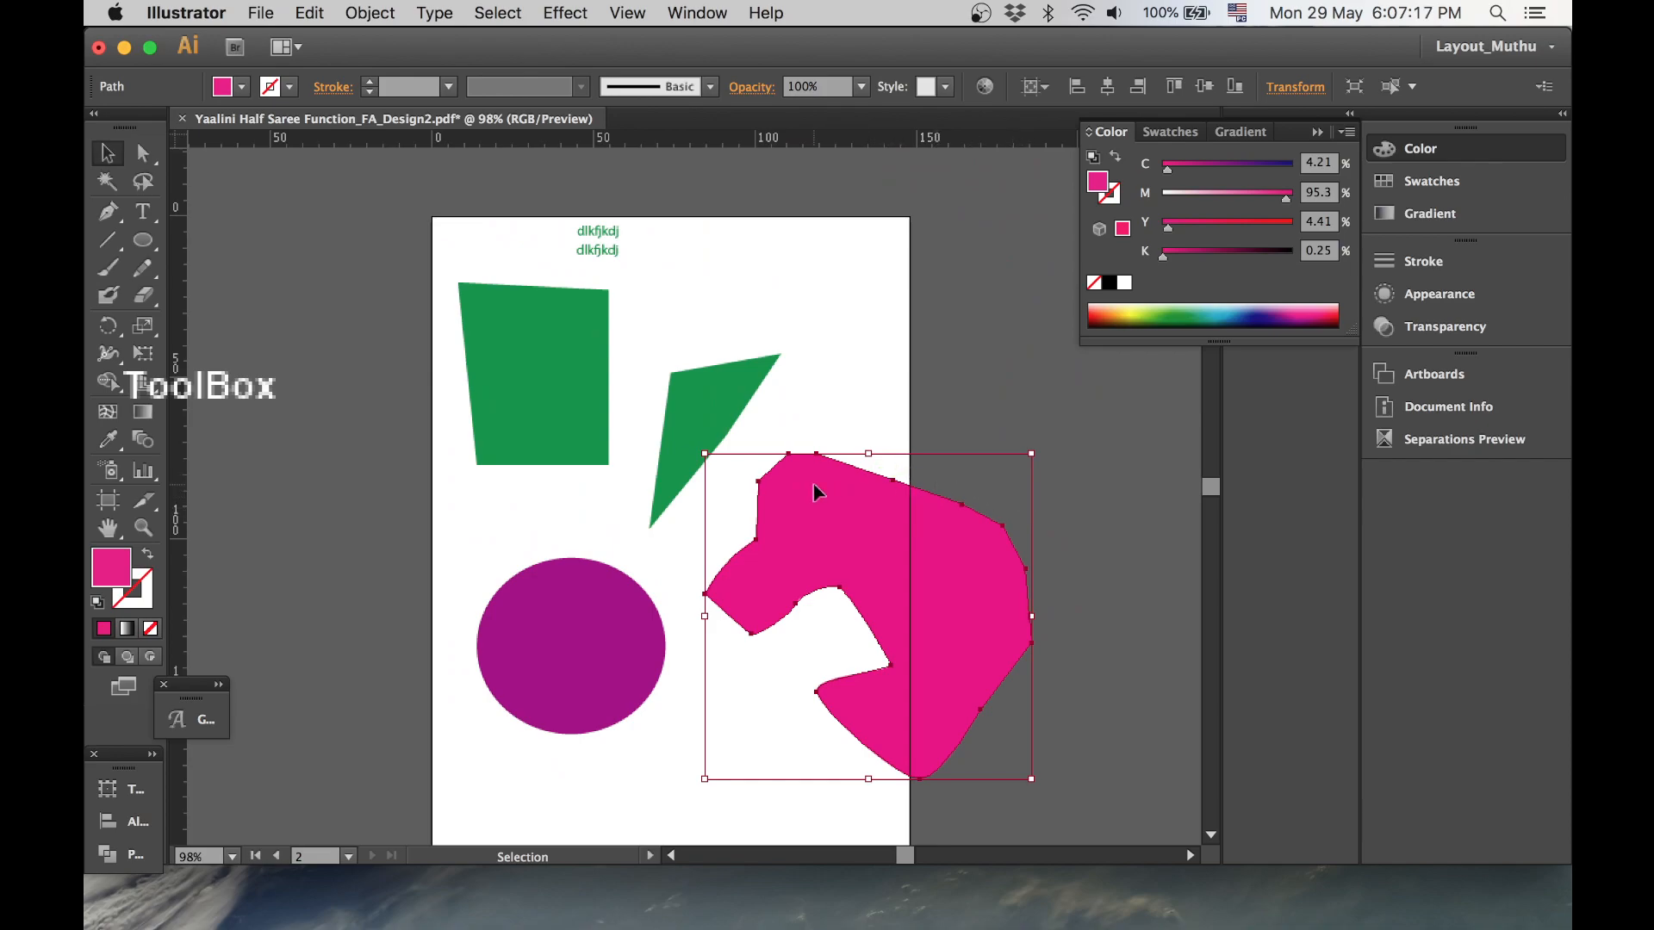
- Lasso-select the pink shape's top anchor points and delete them
{"action": "left_click", "coordinate": [140, 158]}
{"action": "left_click", "coordinate": [144, 182]}
{"action": "mouse_move", "coordinate": [765, 431]}
{"action": "left_mouse_down"}
{"action": "mouse_move", "coordinate": [858, 518]}
{"action": "mouse_move", "coordinate": [1032, 524]}
{"action": "mouse_move", "coordinate": [983, 472]}
{"action": "mouse_move", "coordinate": [756, 439]}
{"action": "left_mouse_up"}
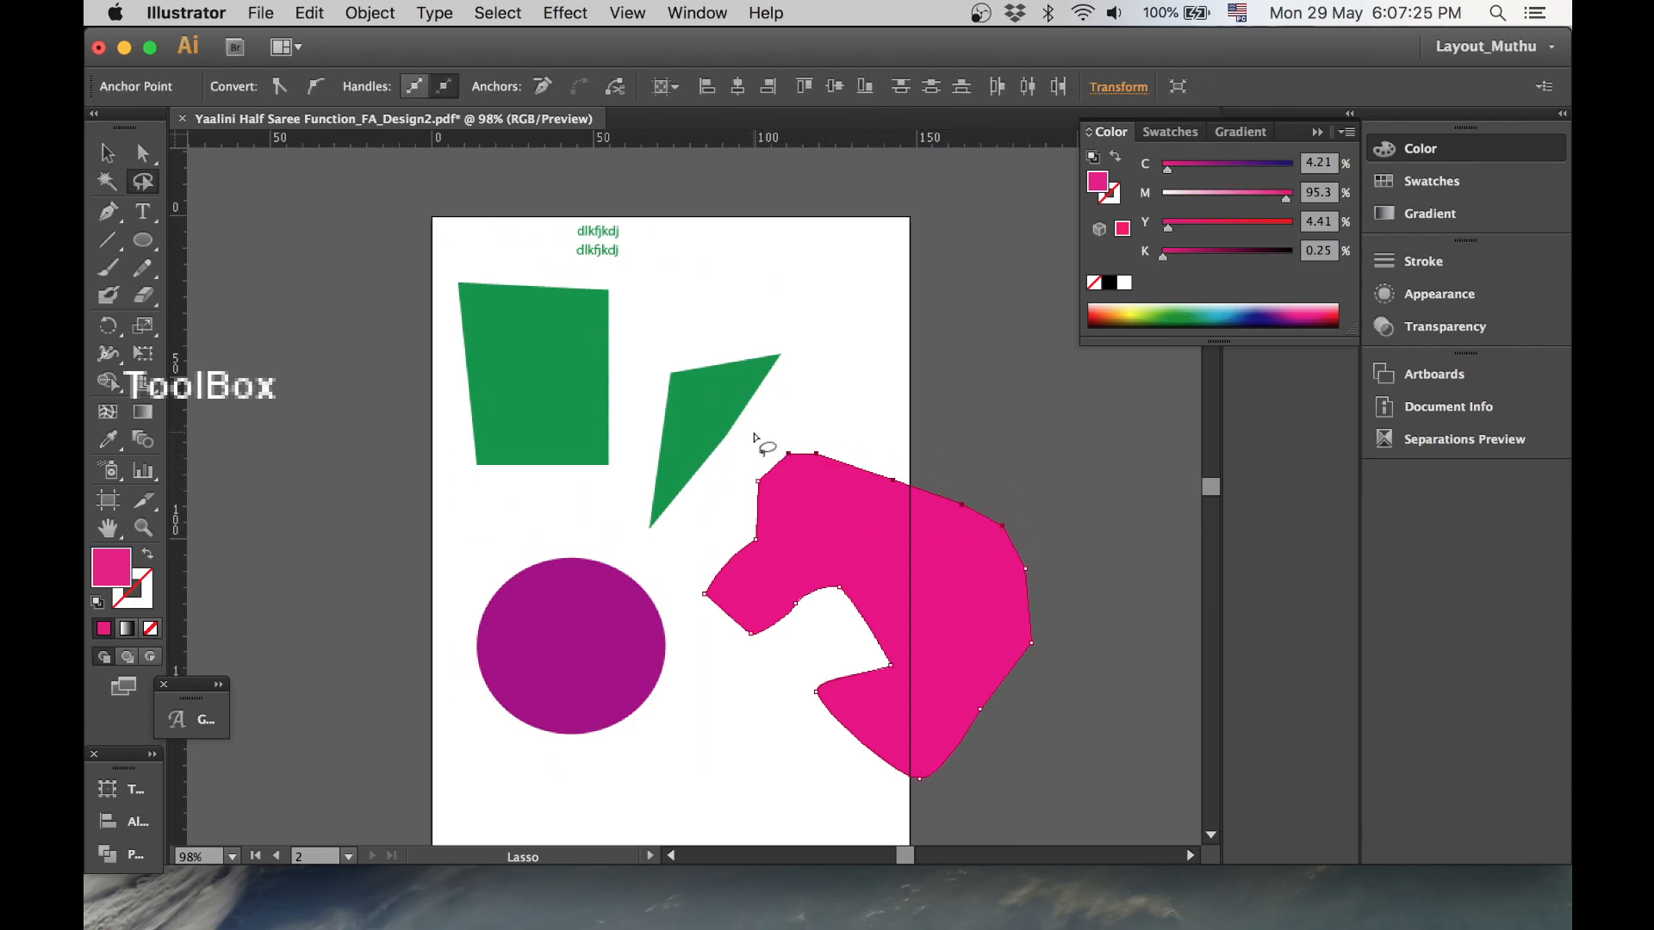
{"action": "key", "text": "Delete"}
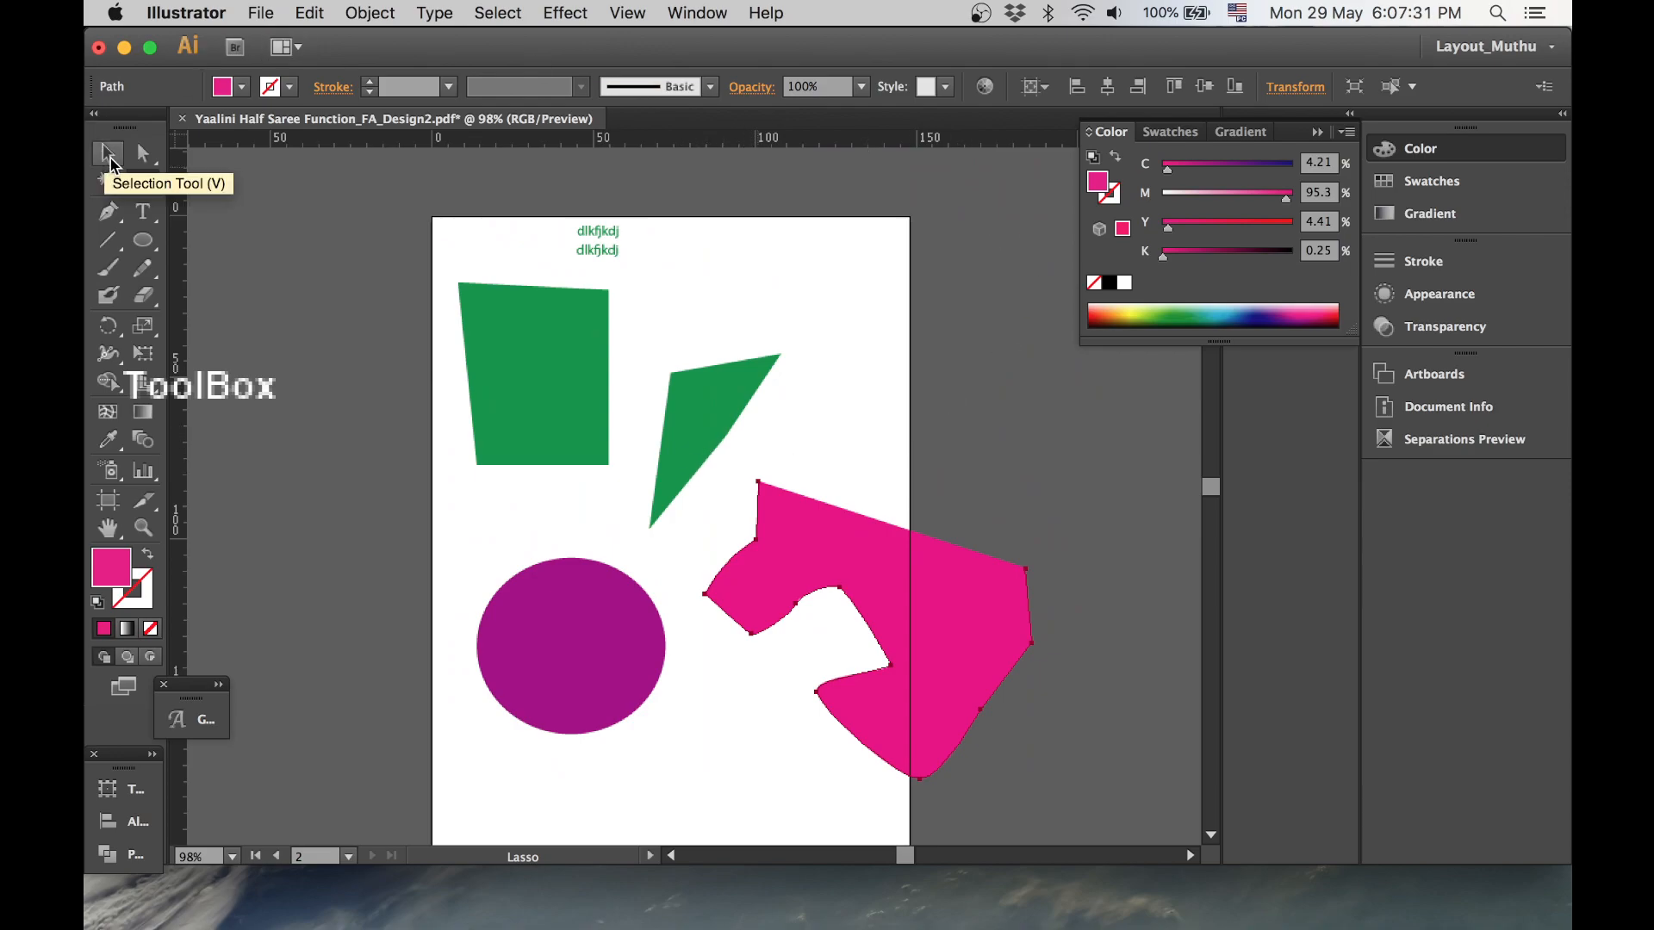
- Draw a closed pink shape with curved segments near the page's upper right corner using the Pen tool
{"action": "left_click", "coordinate": [108, 159]}
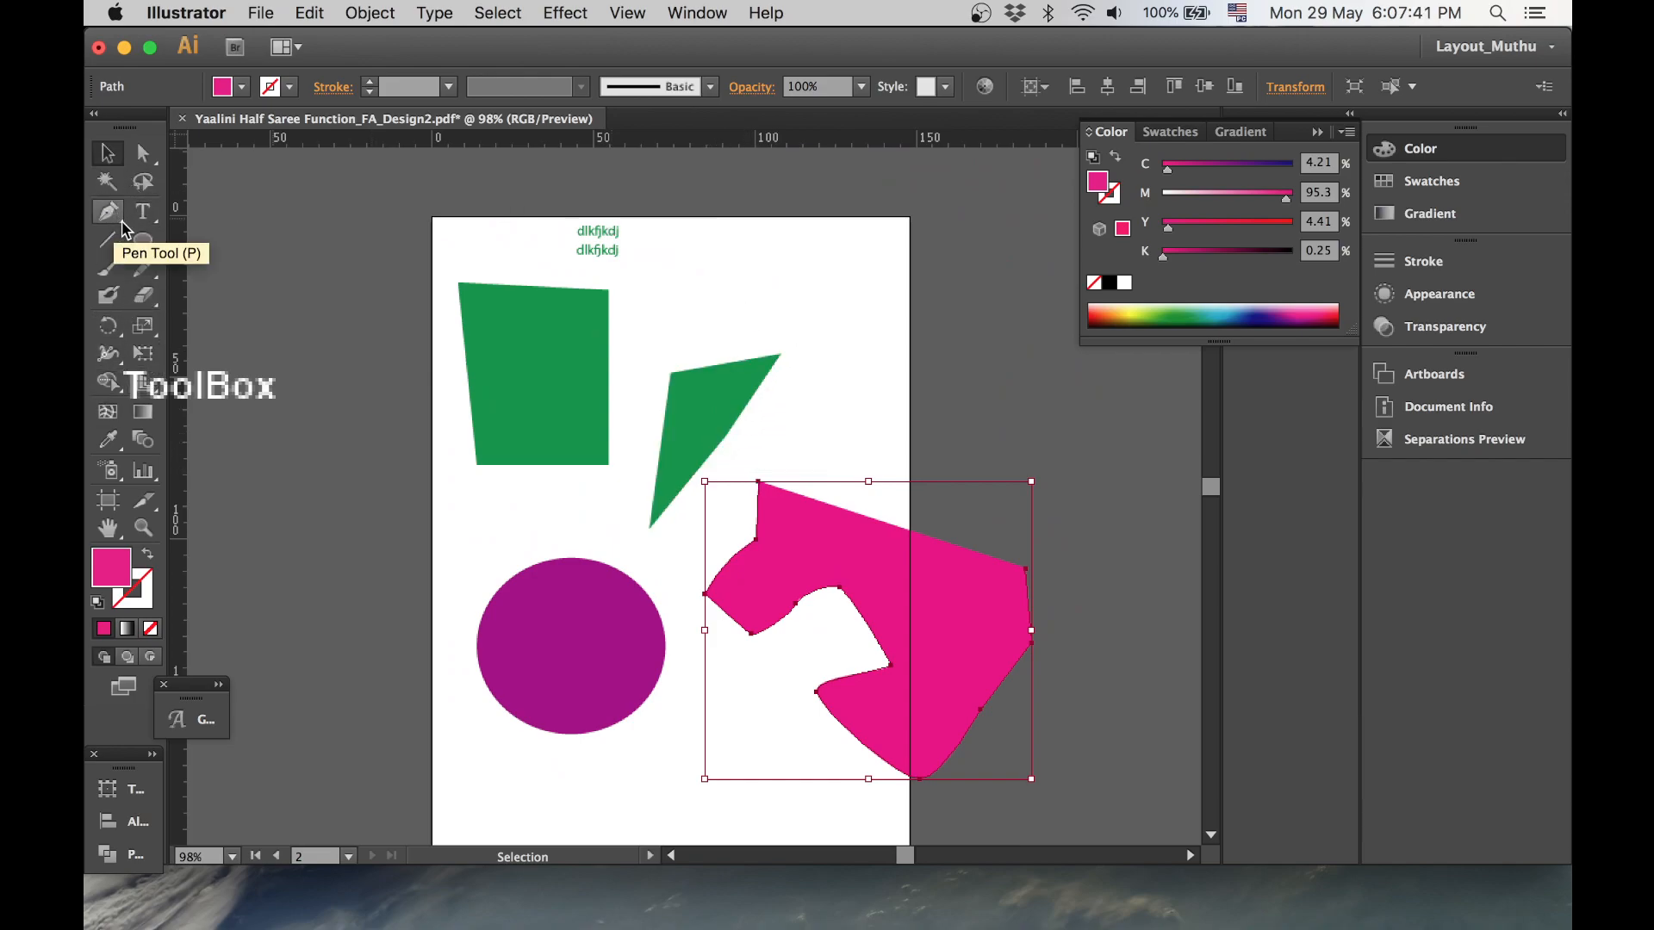
{"action": "left_click_drag", "start_coordinate": [113, 215], "coordinate": [121, 222]}
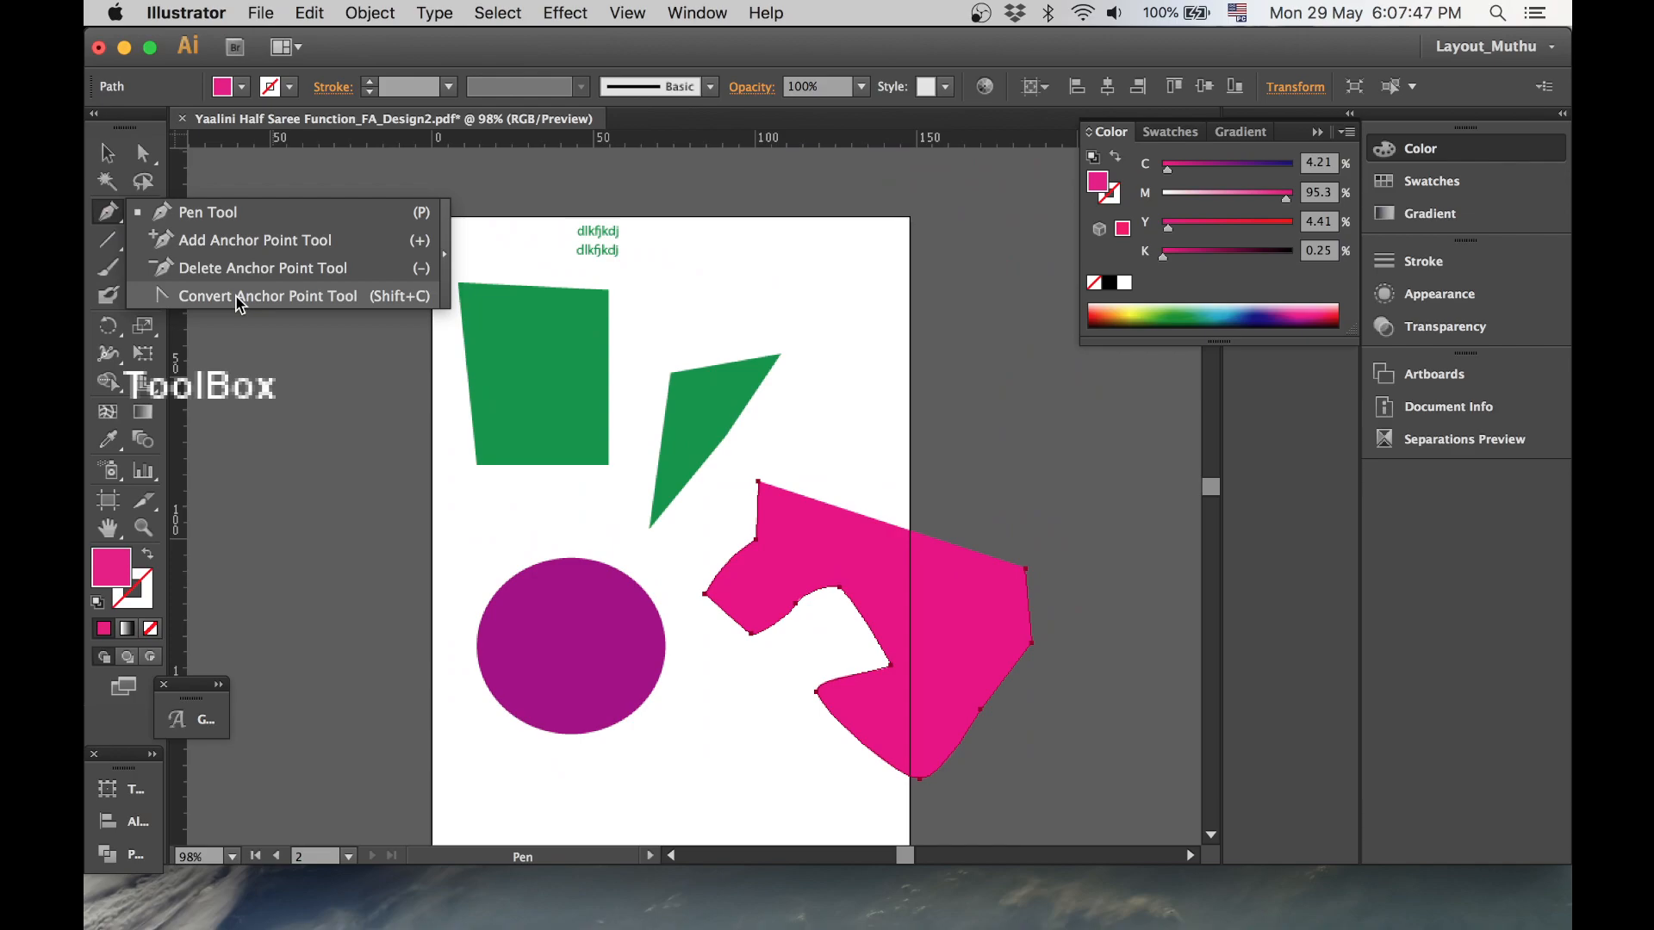
{"action": "left_click", "coordinate": [193, 216]}
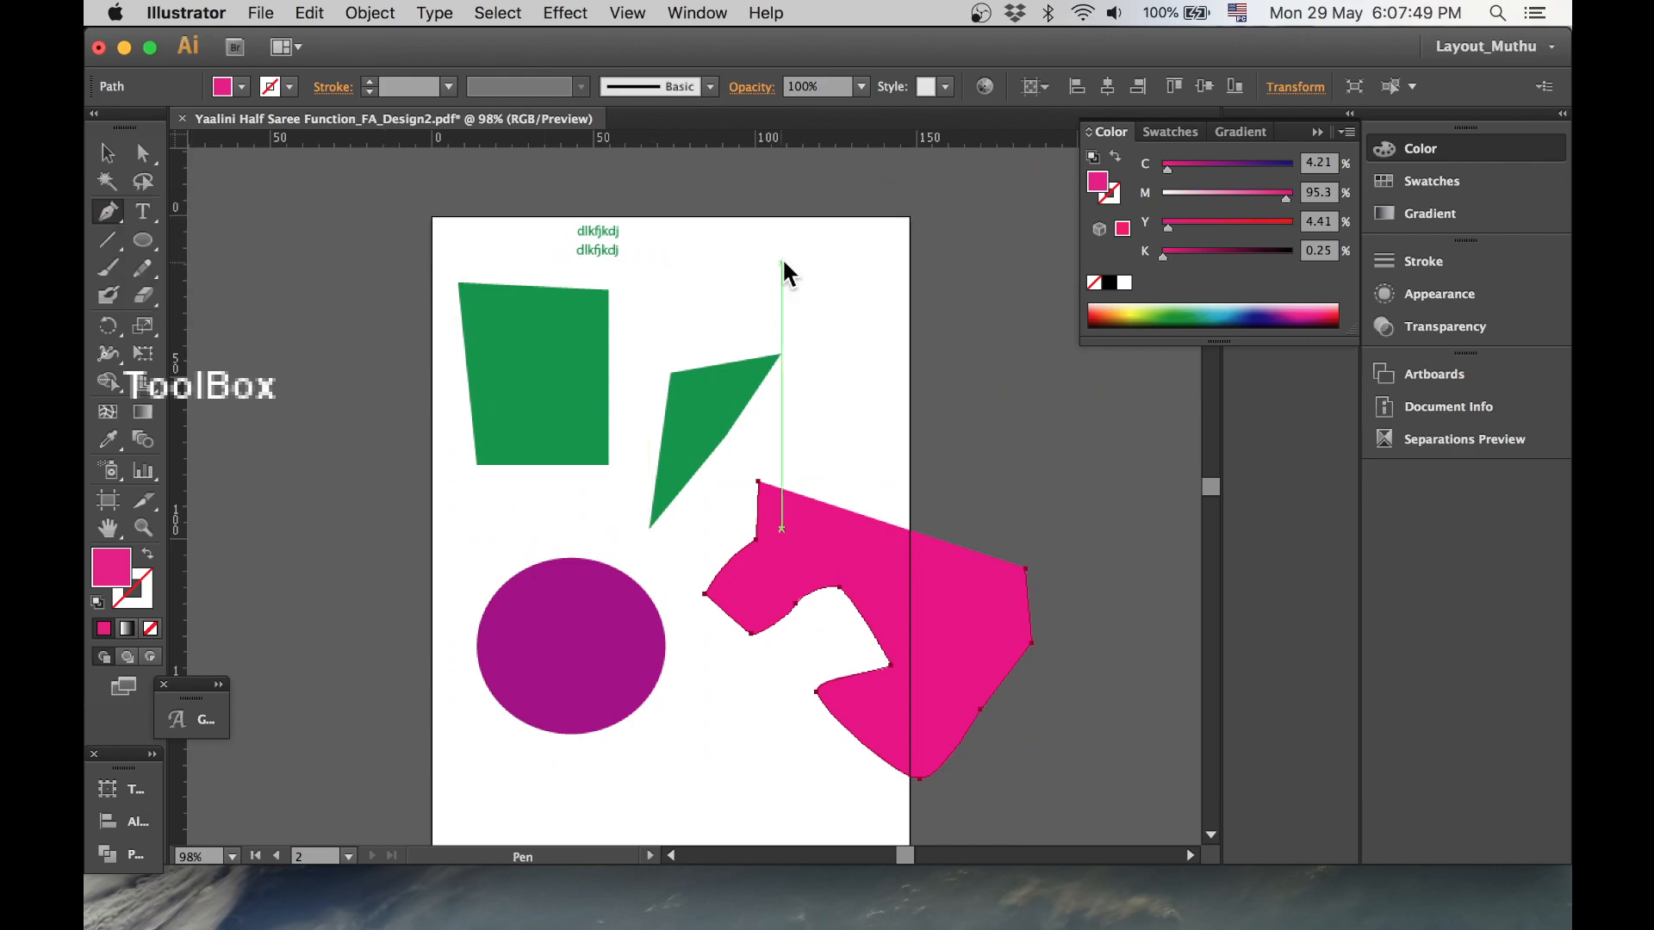
{"action": "left_click", "coordinate": [790, 225]}
{"action": "left_click_drag", "start_coordinate": [754, 282], "coordinate": [792, 349]}
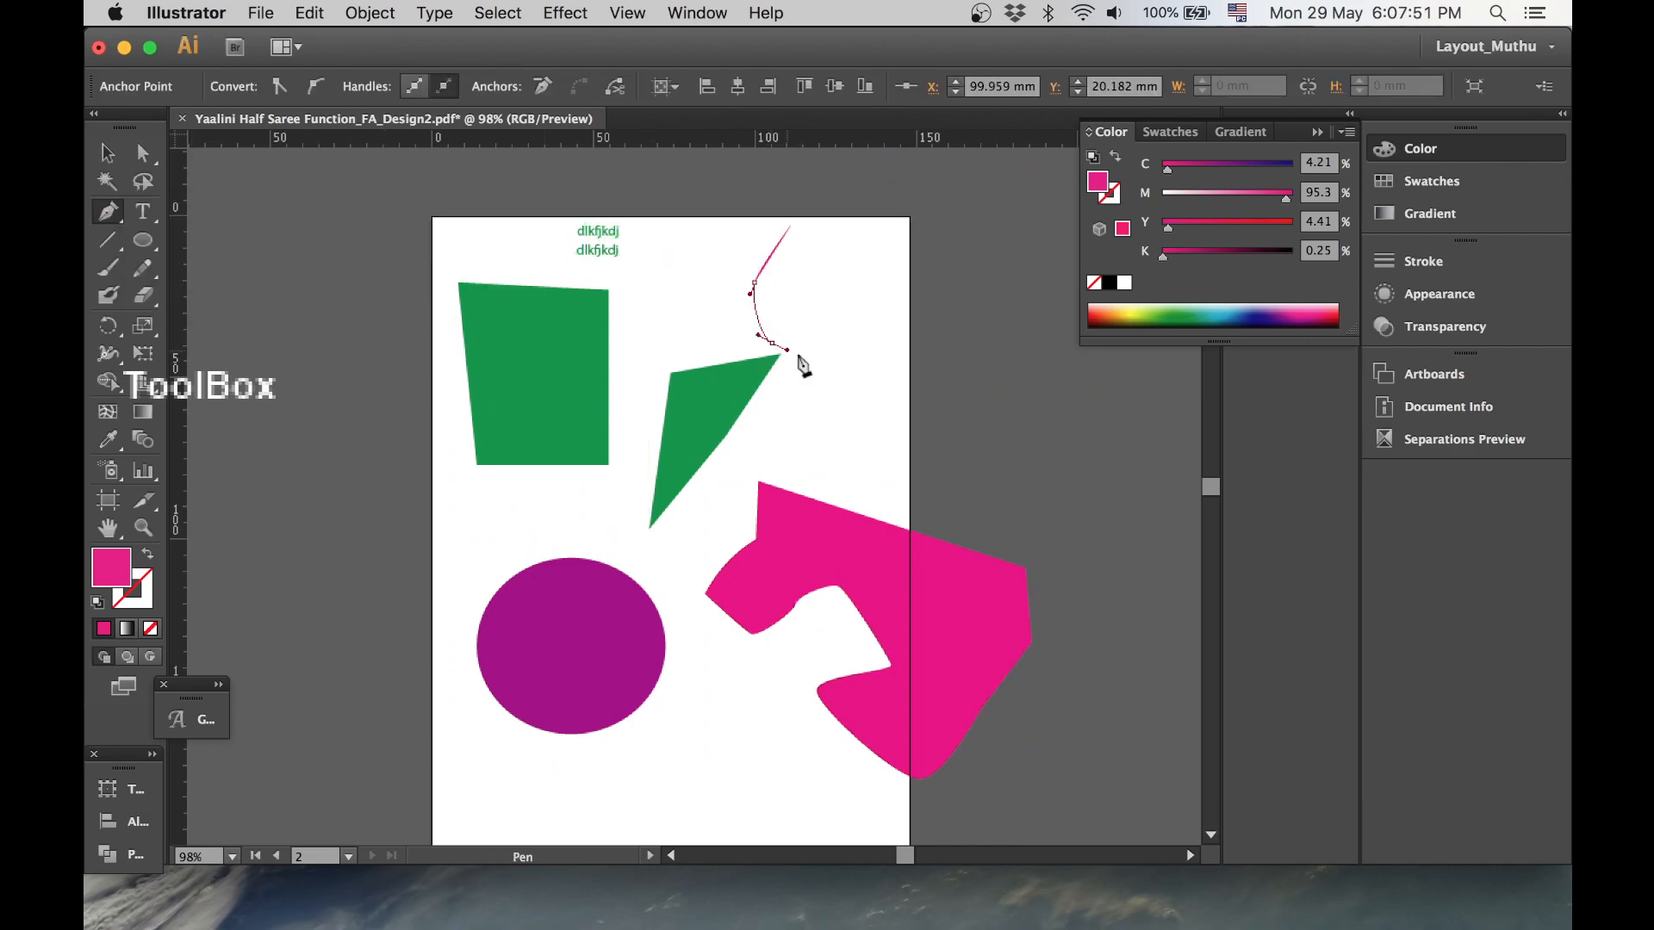
{"action": "left_click", "coordinate": [833, 373]}
{"action": "left_click", "coordinate": [901, 333]}
{"action": "left_click_drag", "start_coordinate": [909, 262], "coordinate": [915, 270]}
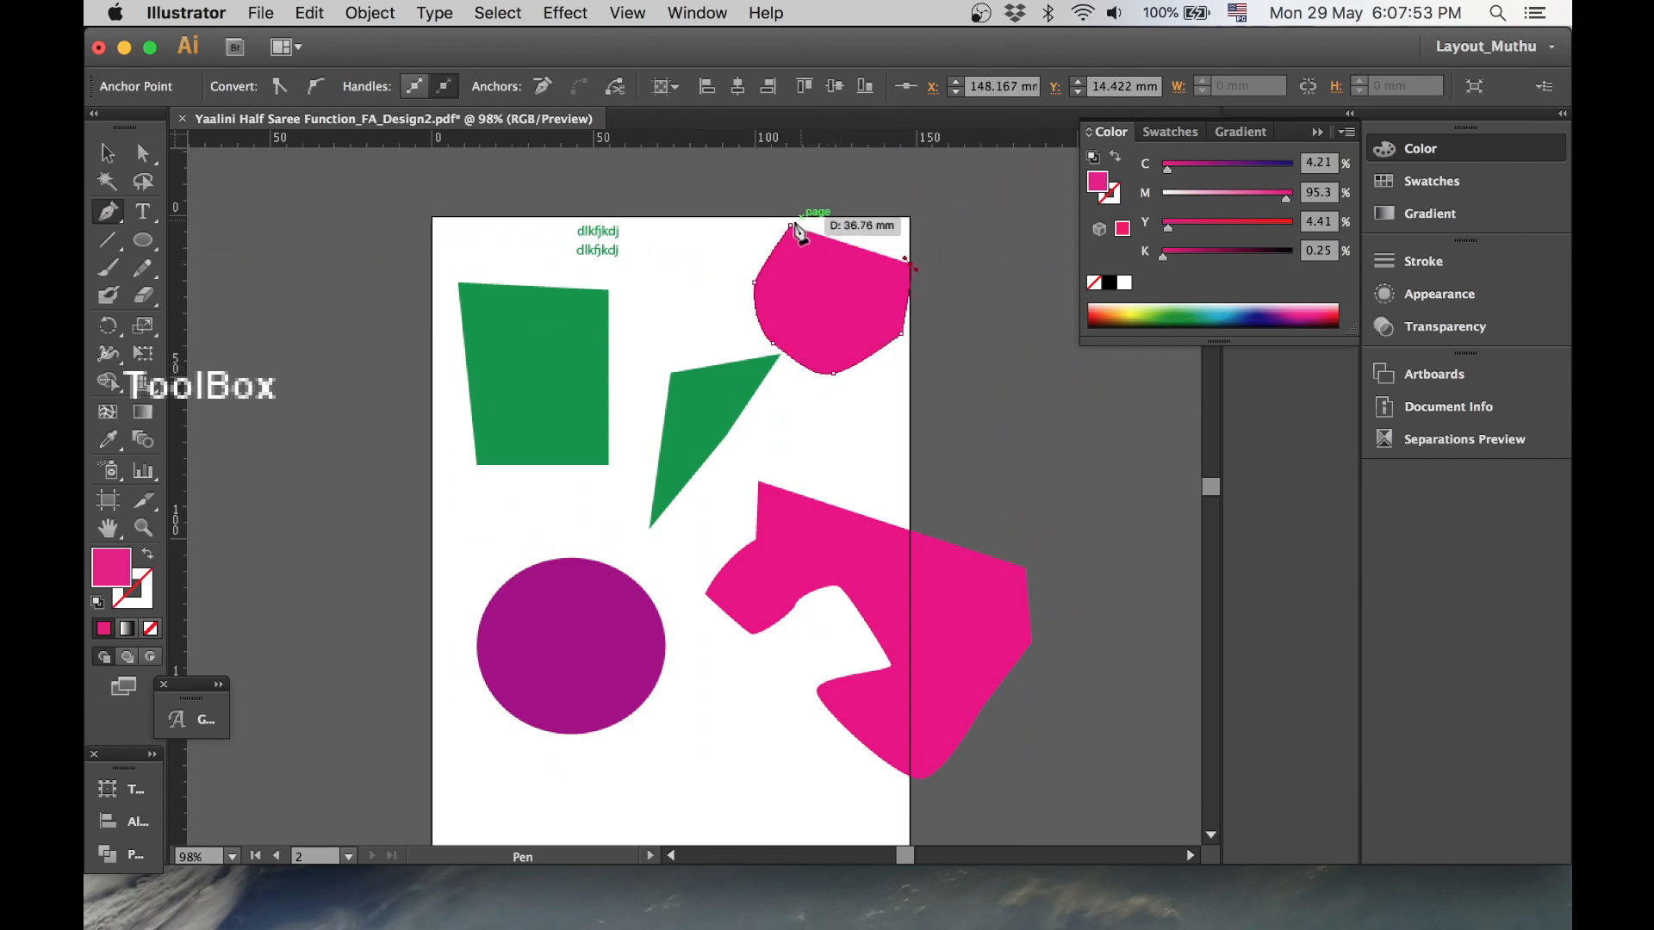
{"action": "left_click_drag", "start_coordinate": [789, 226], "coordinate": [738, 259]}
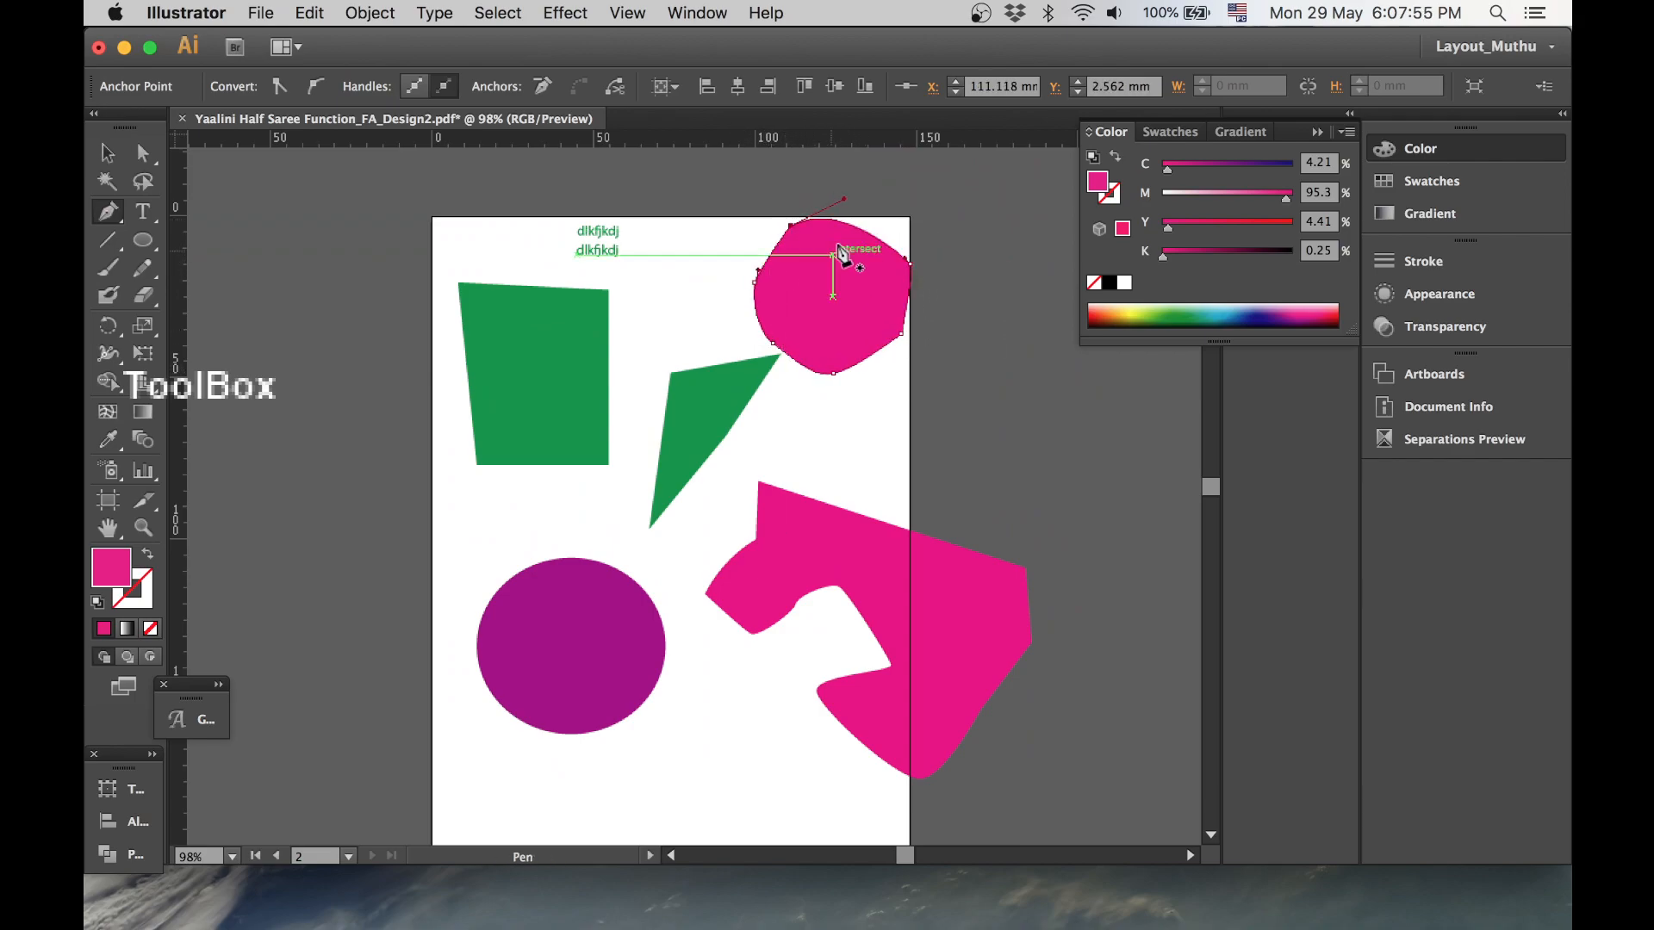
- Add an anchor point on the green quadrilateral's top edge and drag it upward into a peak
{"action": "left_click_drag", "start_coordinate": [123, 228], "coordinate": [199, 245]}
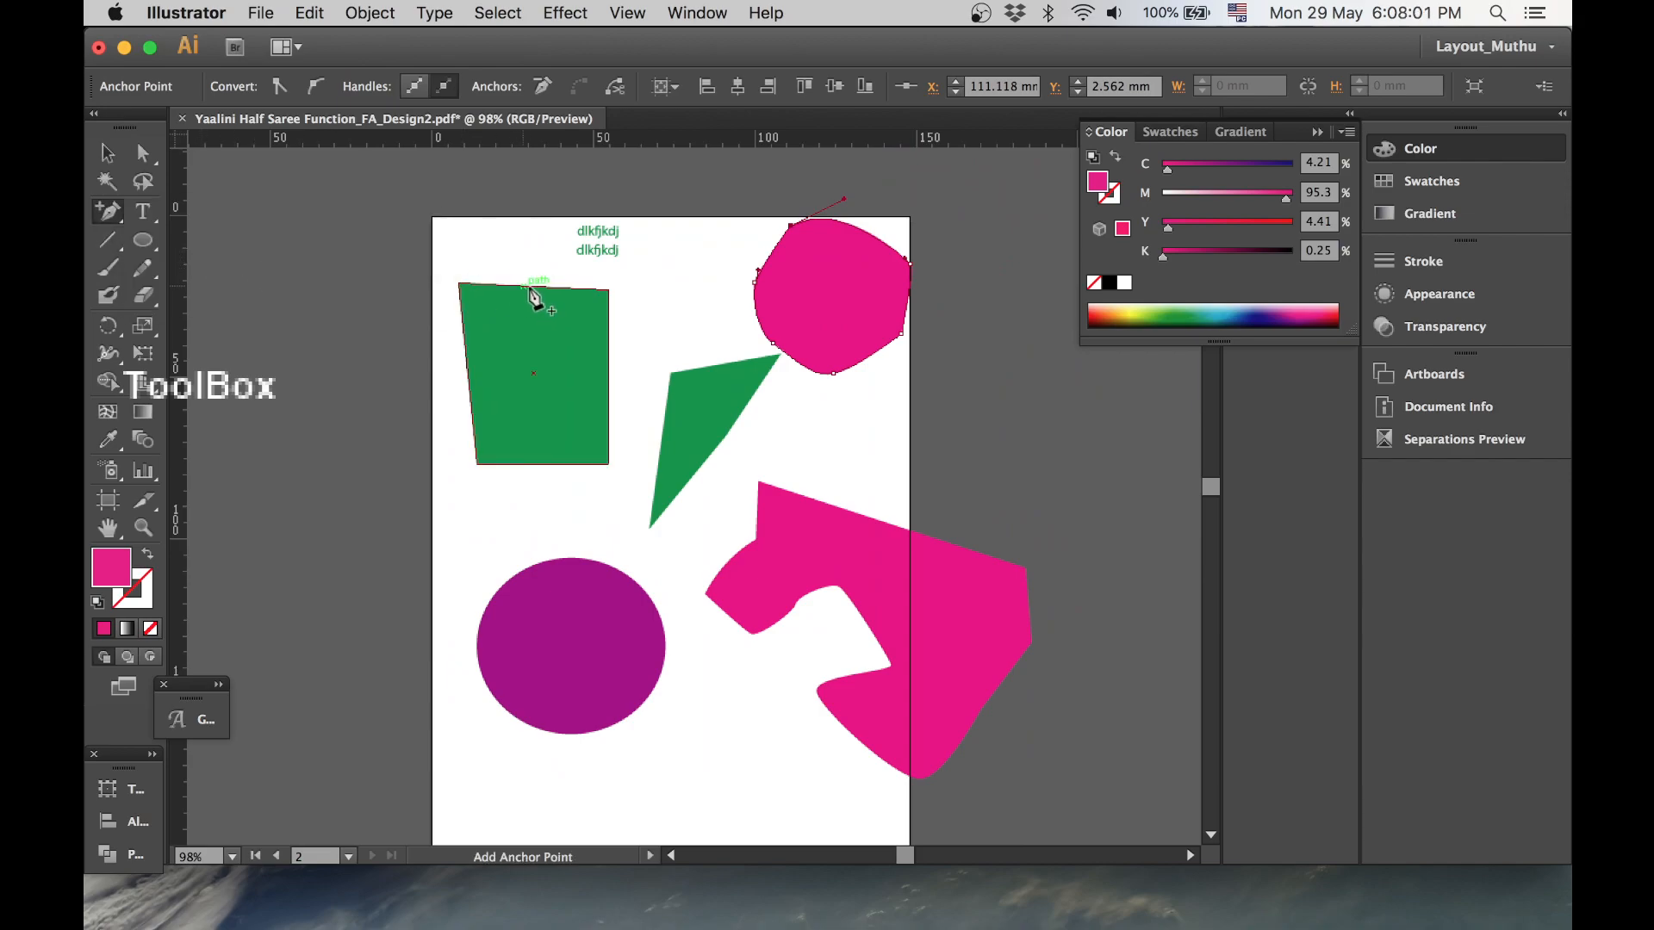
{"action": "left_click", "coordinate": [531, 285]}
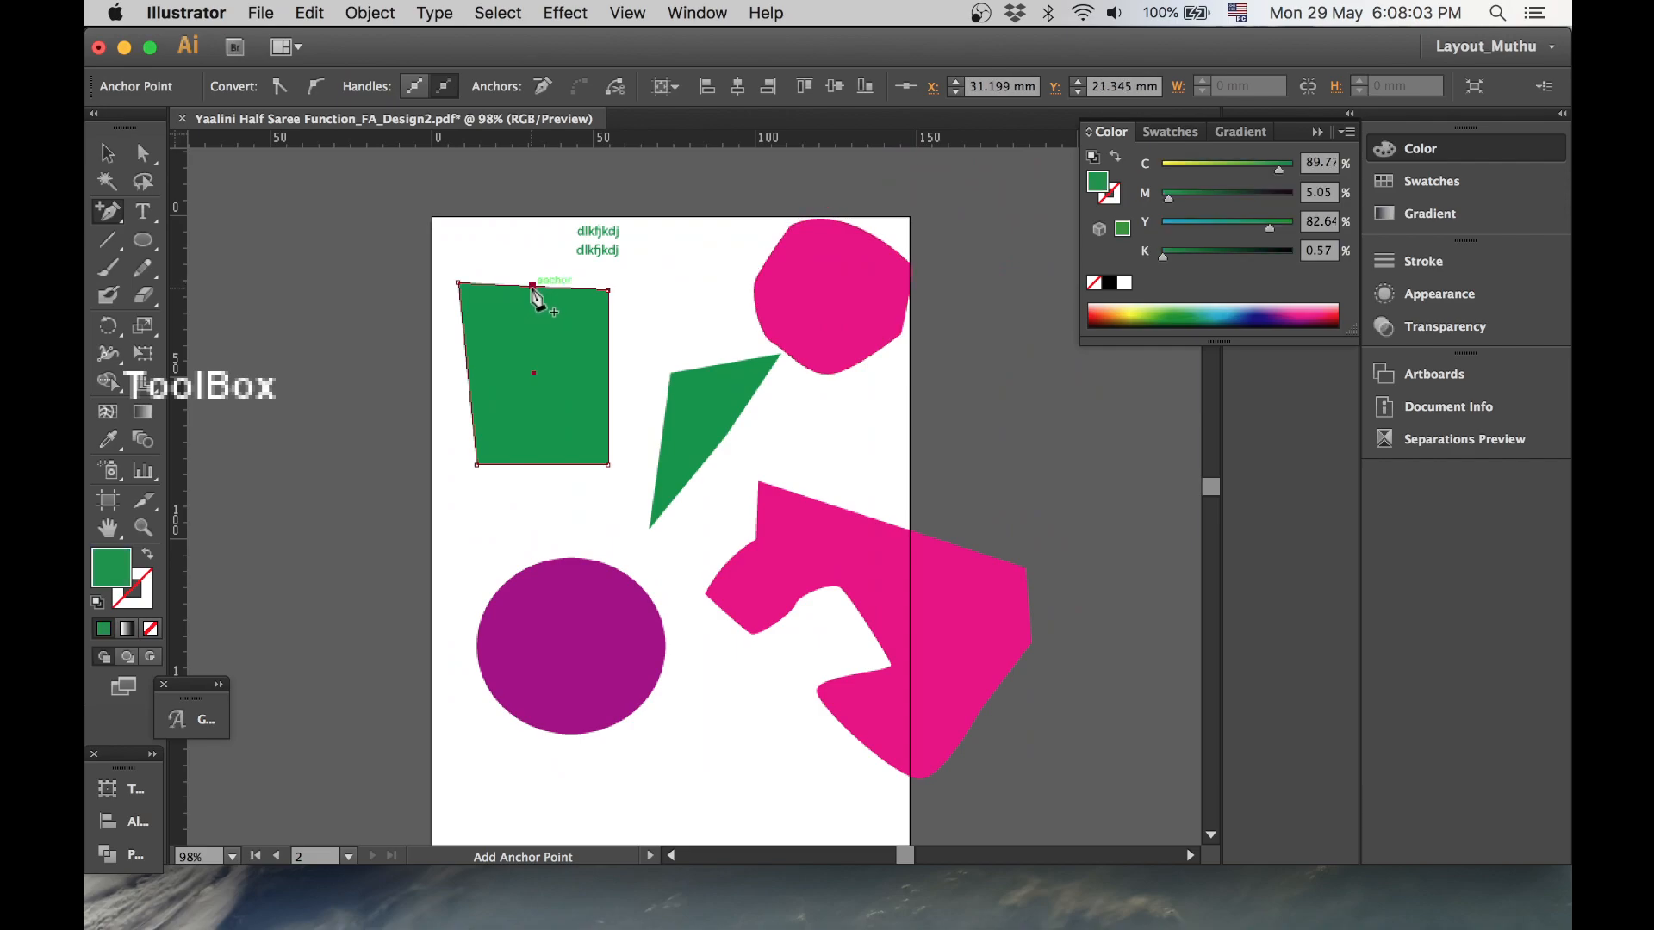
{"action": "left_click", "coordinate": [144, 155]}
{"action": "left_click_drag", "start_coordinate": [532, 285], "coordinate": [533, 238]}
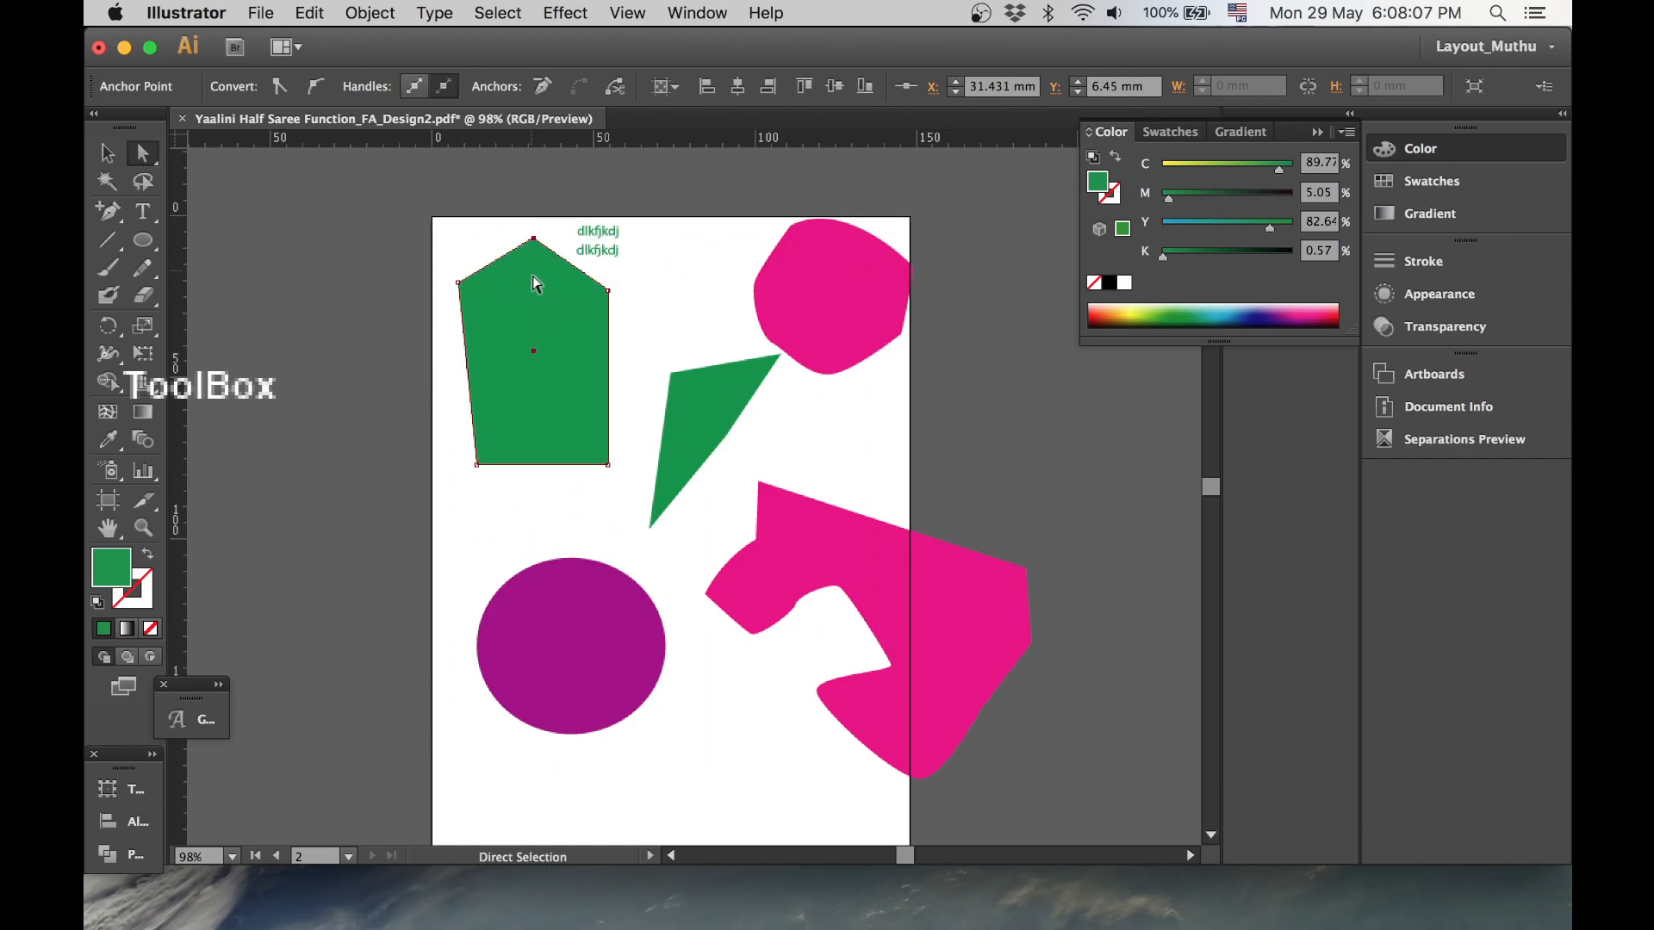
- Delete the green shape's new peak anchor and the pink shape's top anchor with the Delete Anchor Point tool
{"action": "left_click", "coordinate": [112, 215]}
{"action": "left_click_drag", "start_coordinate": [110, 215], "coordinate": [206, 280]}
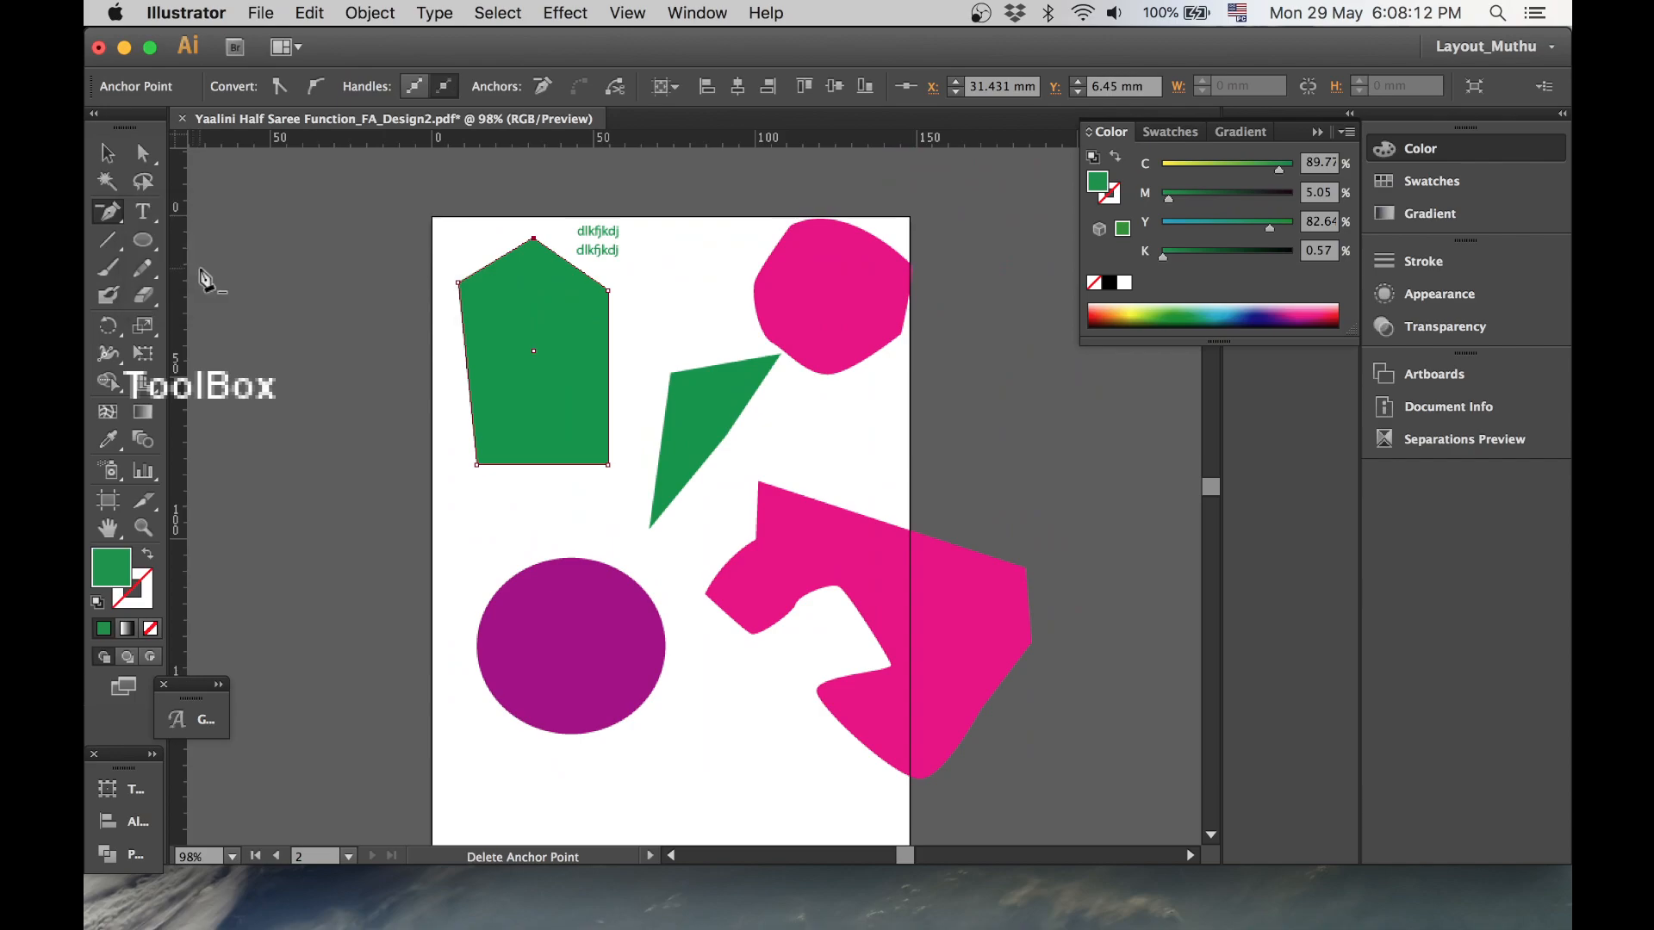
{"action": "left_click", "coordinate": [534, 239]}
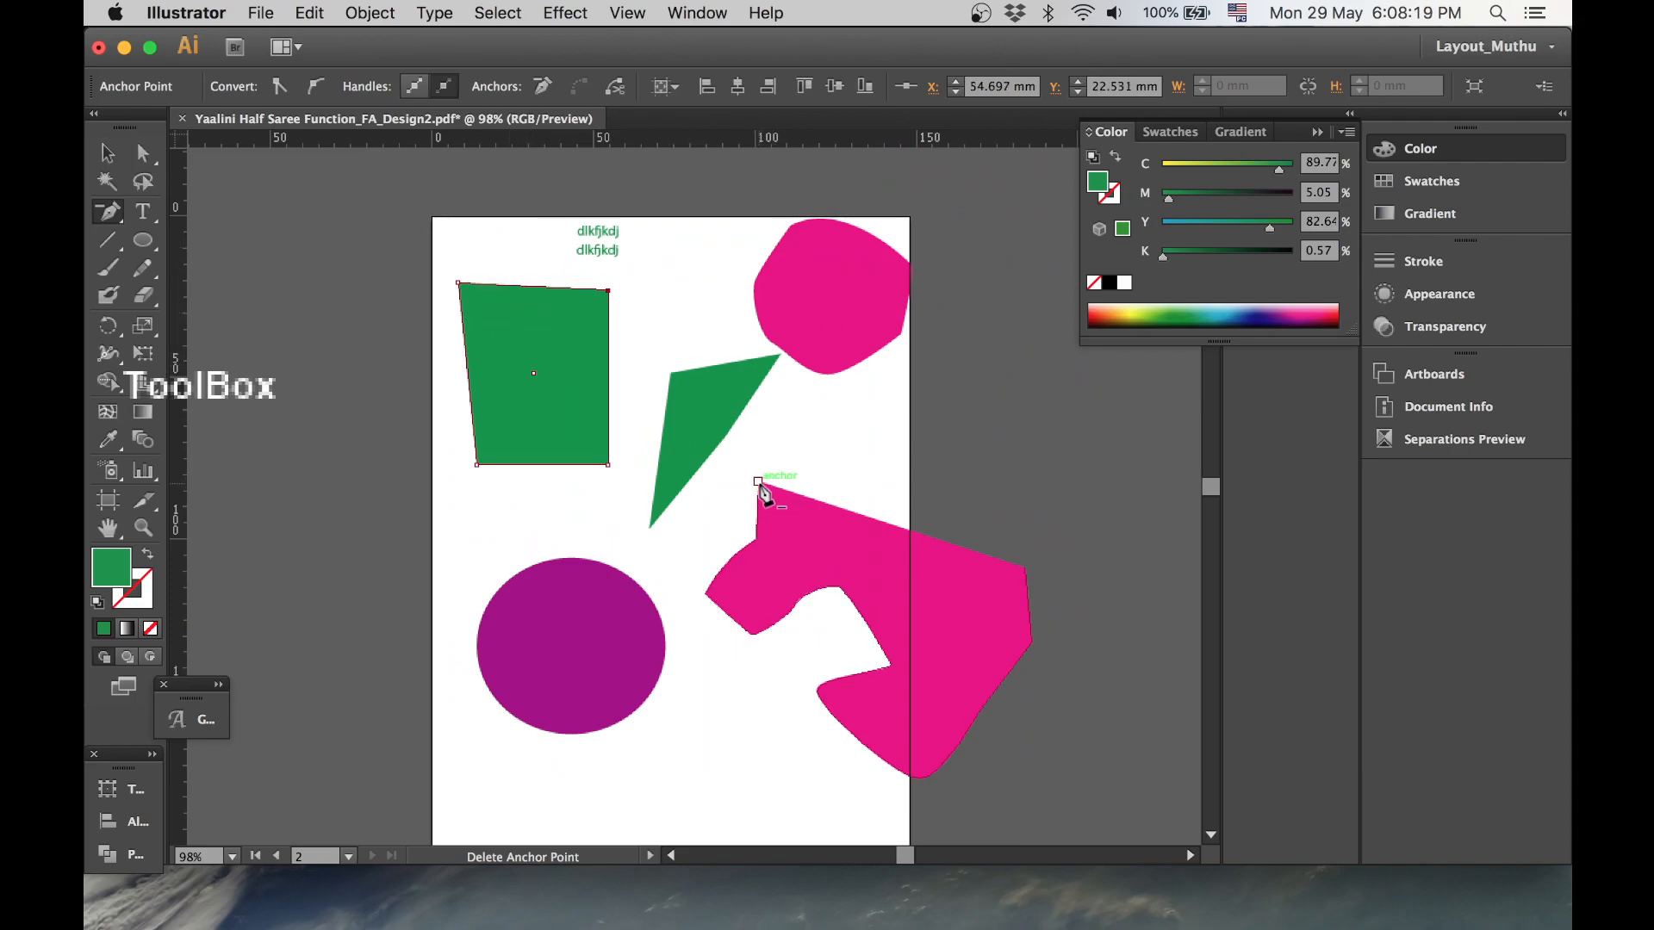
{"action": "left_click", "coordinate": [762, 485]}
{"action": "left_click", "coordinate": [755, 540]}
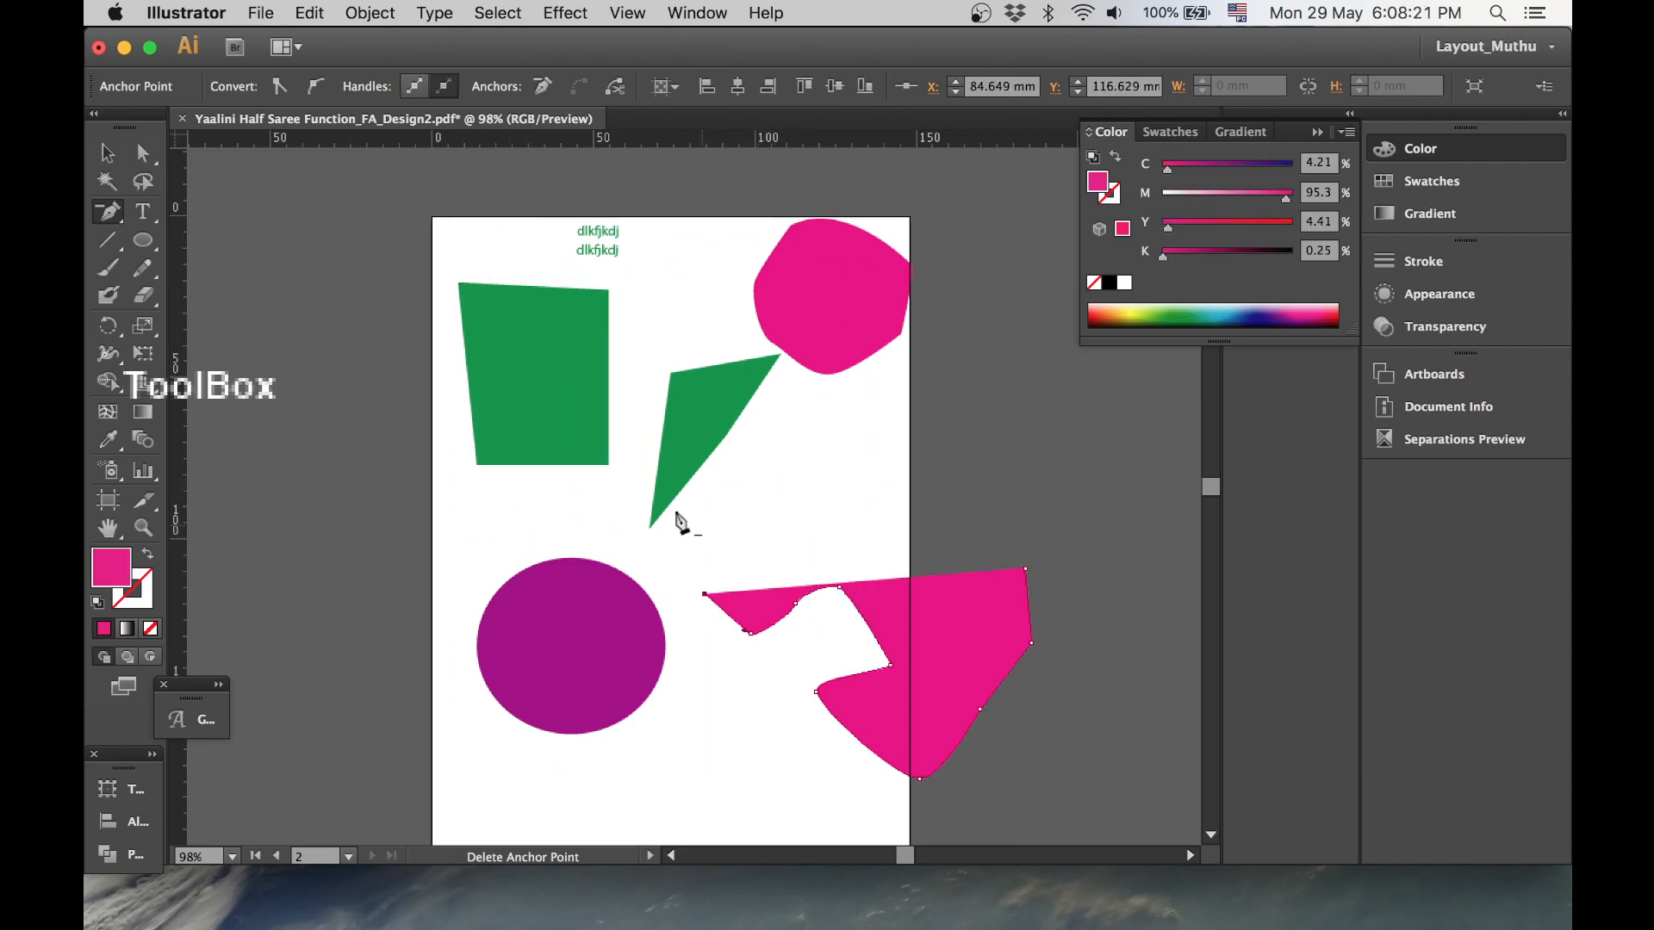
- Convert the green quadrilateral's upper-left corner into a smooth anchor with the Convert Anchor Point tool
{"action": "left_click_drag", "start_coordinate": [121, 222], "coordinate": [259, 303]}
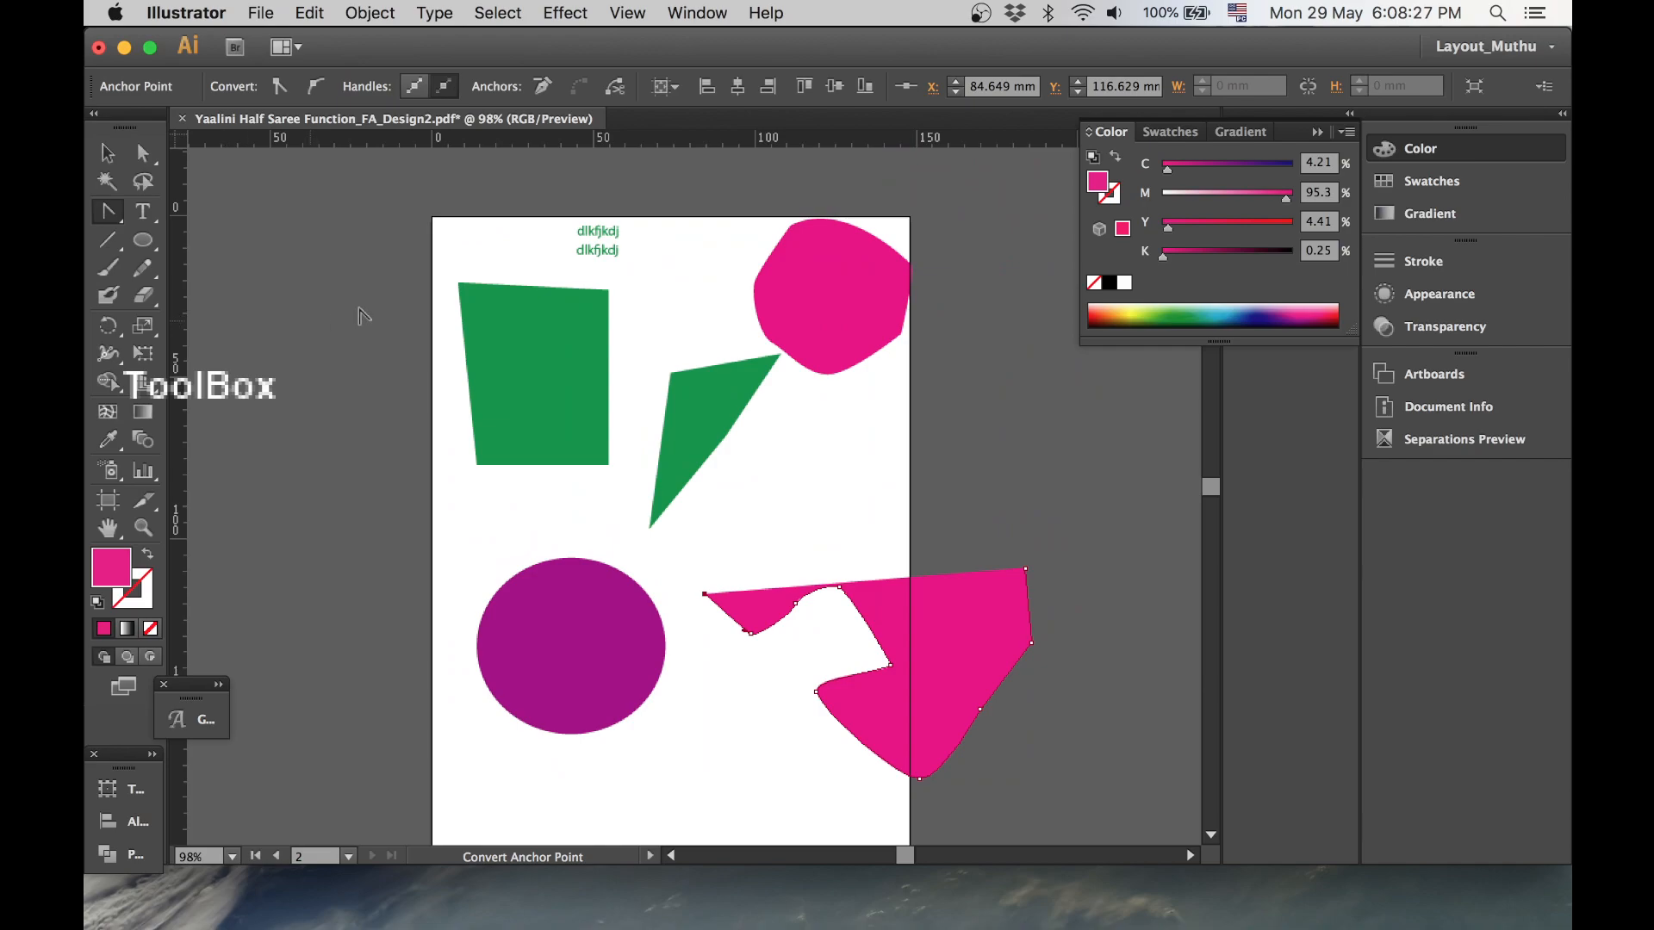
{"action": "left_click", "coordinate": [458, 283]}
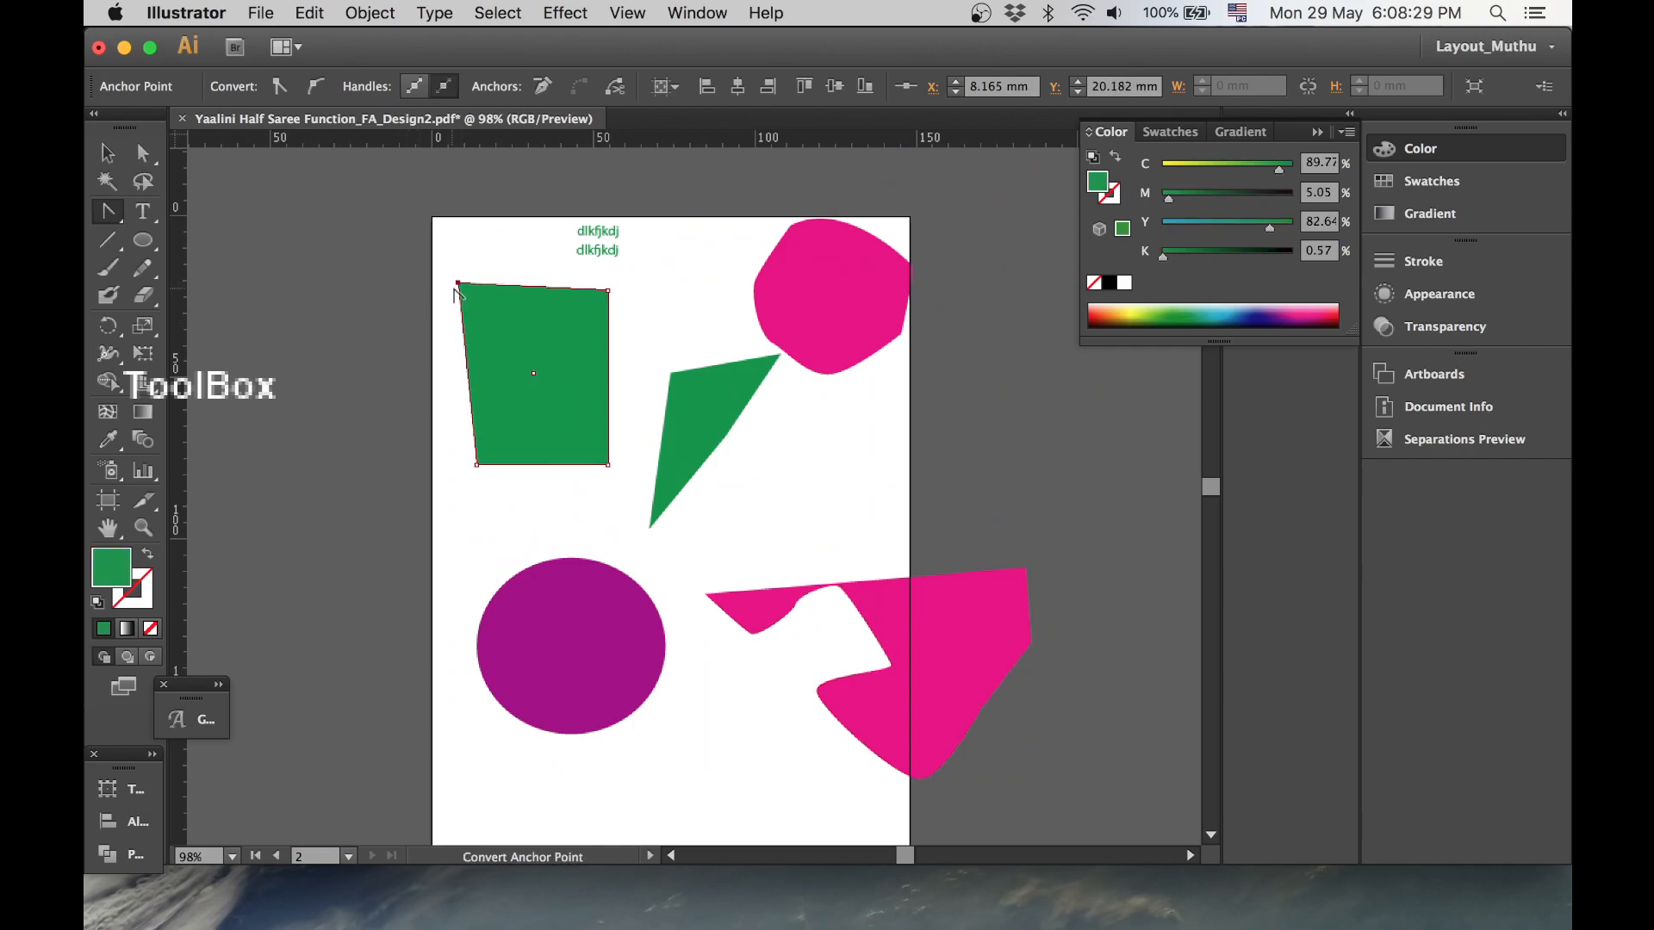
{"action": "left_click_drag", "start_coordinate": [458, 282], "coordinate": [470, 247]}
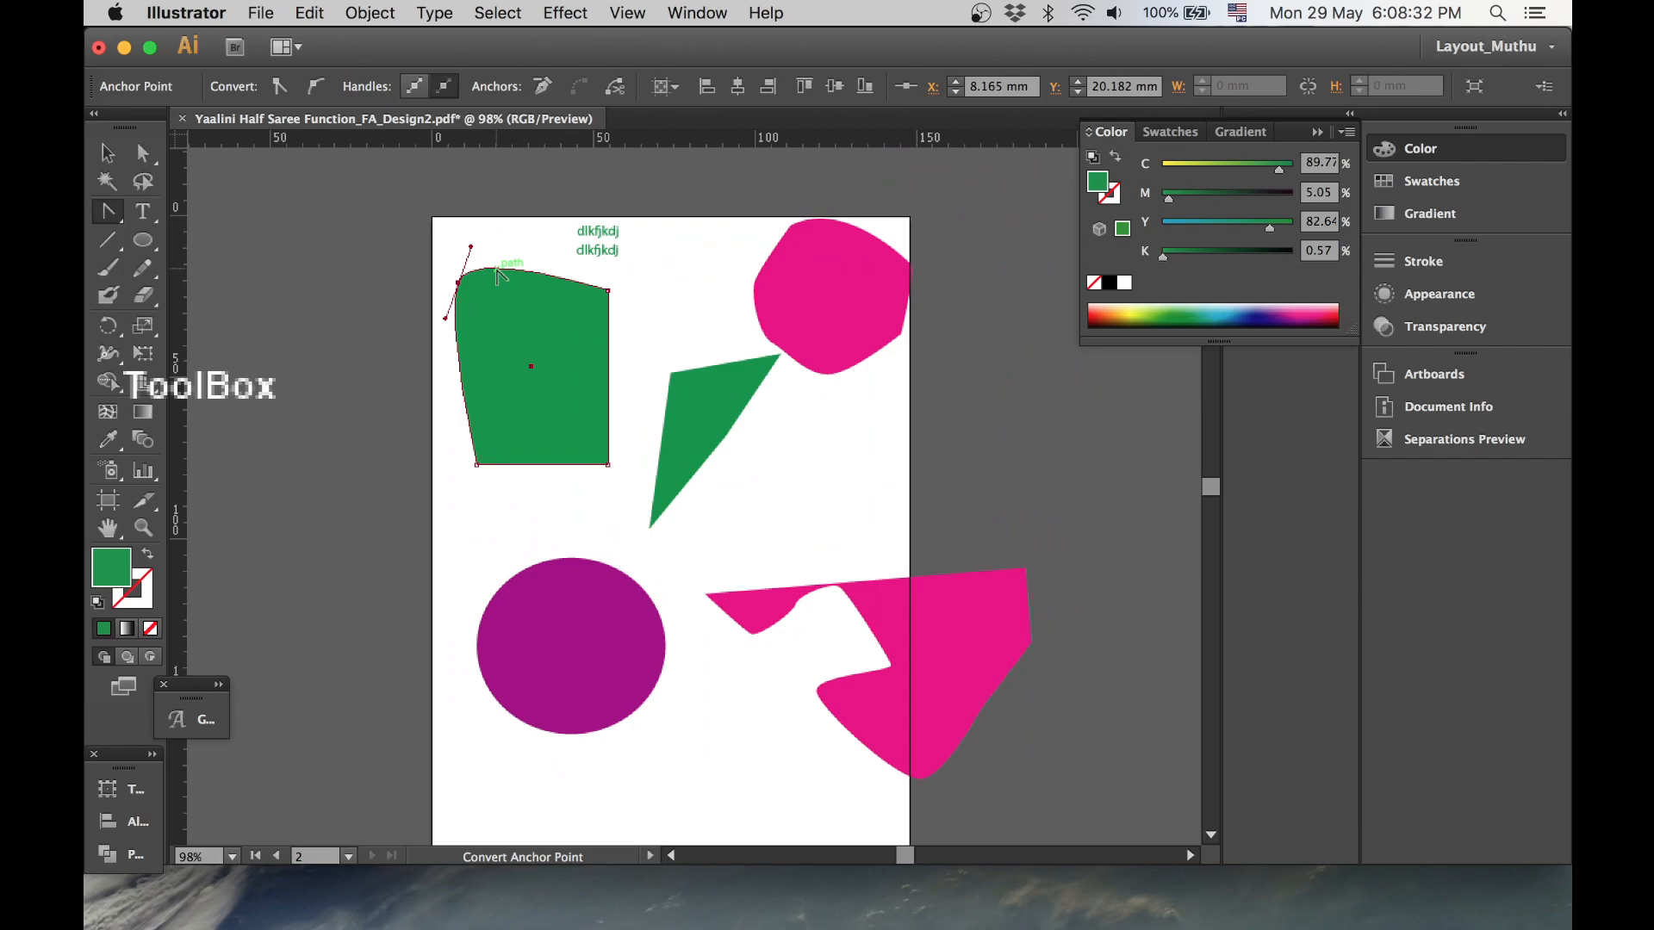
- Reshape the smooth corner by dragging its two handles outward and the anchor down, then deselect
{"action": "left_click", "coordinate": [144, 155]}
{"action": "left_click_drag", "start_coordinate": [445, 318], "coordinate": [411, 348]}
{"action": "left_click_drag", "start_coordinate": [484, 254], "coordinate": [500, 229]}
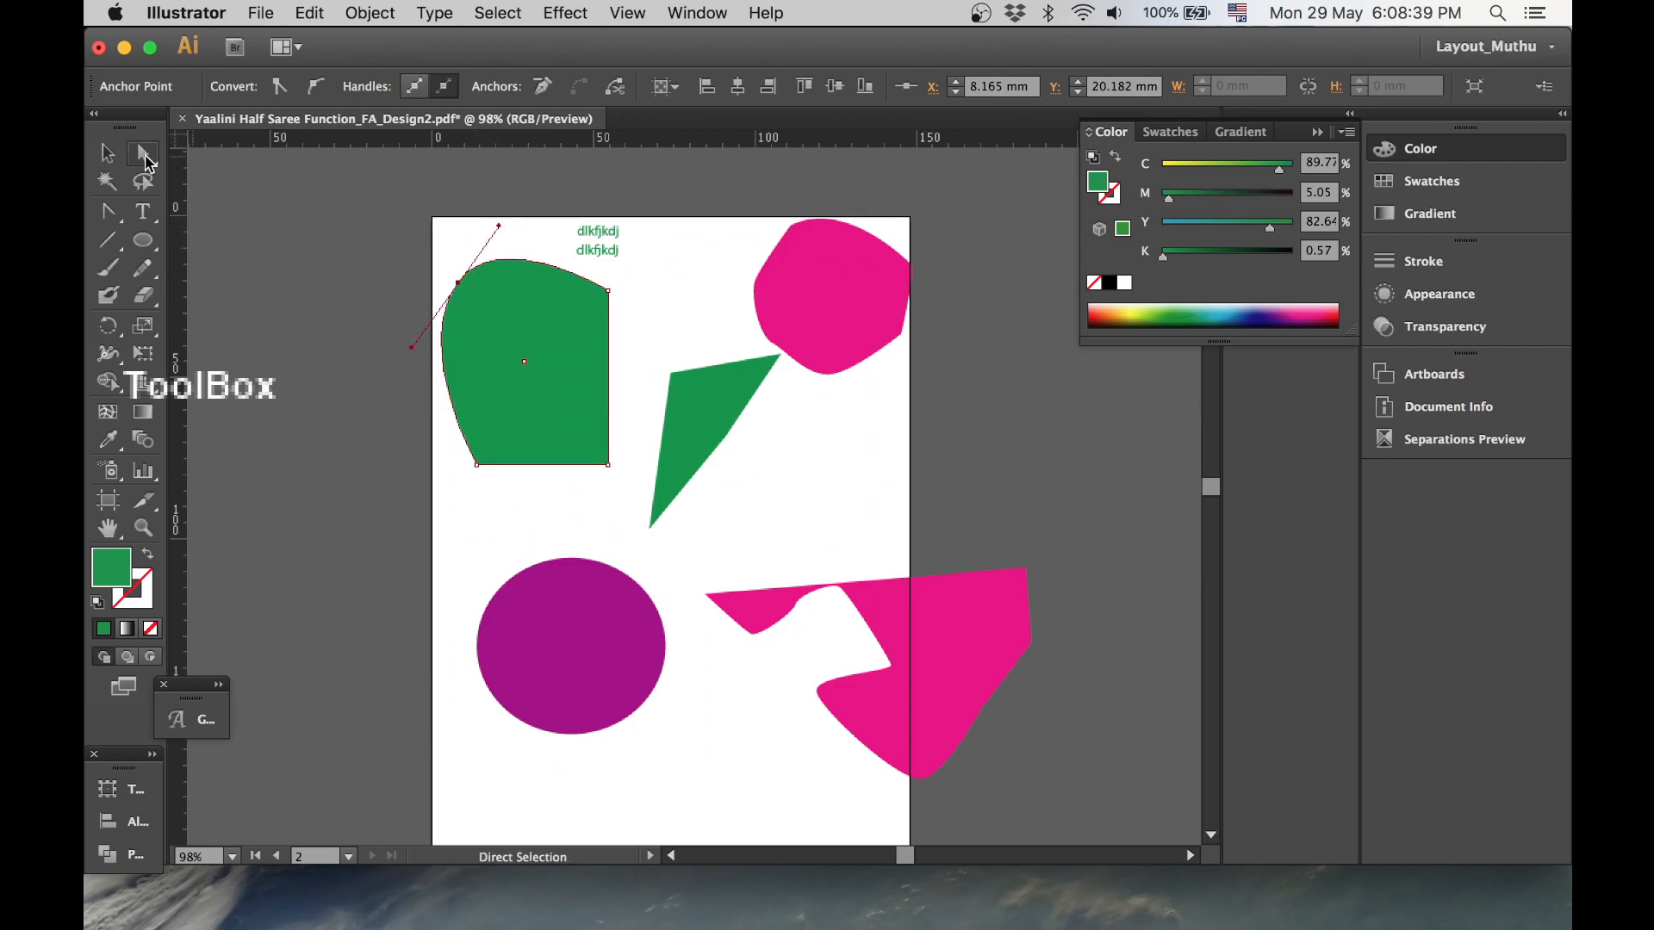
{"action": "left_click_drag", "start_coordinate": [458, 282], "coordinate": [455, 343]}
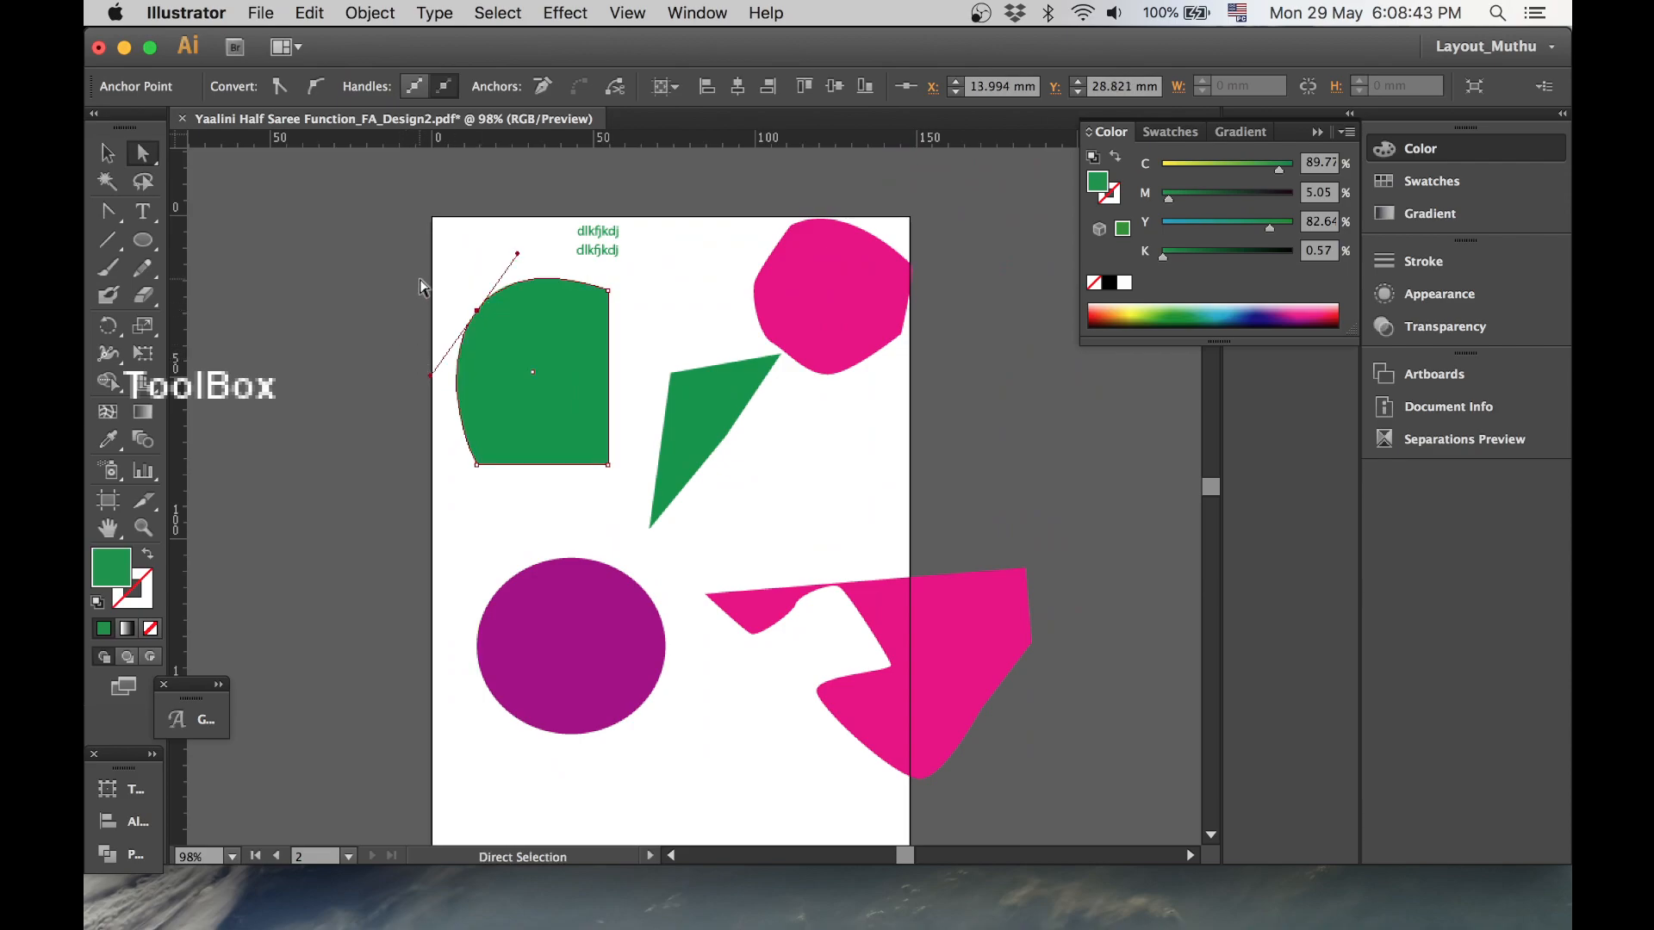
{"action": "left_click", "coordinate": [328, 298]}
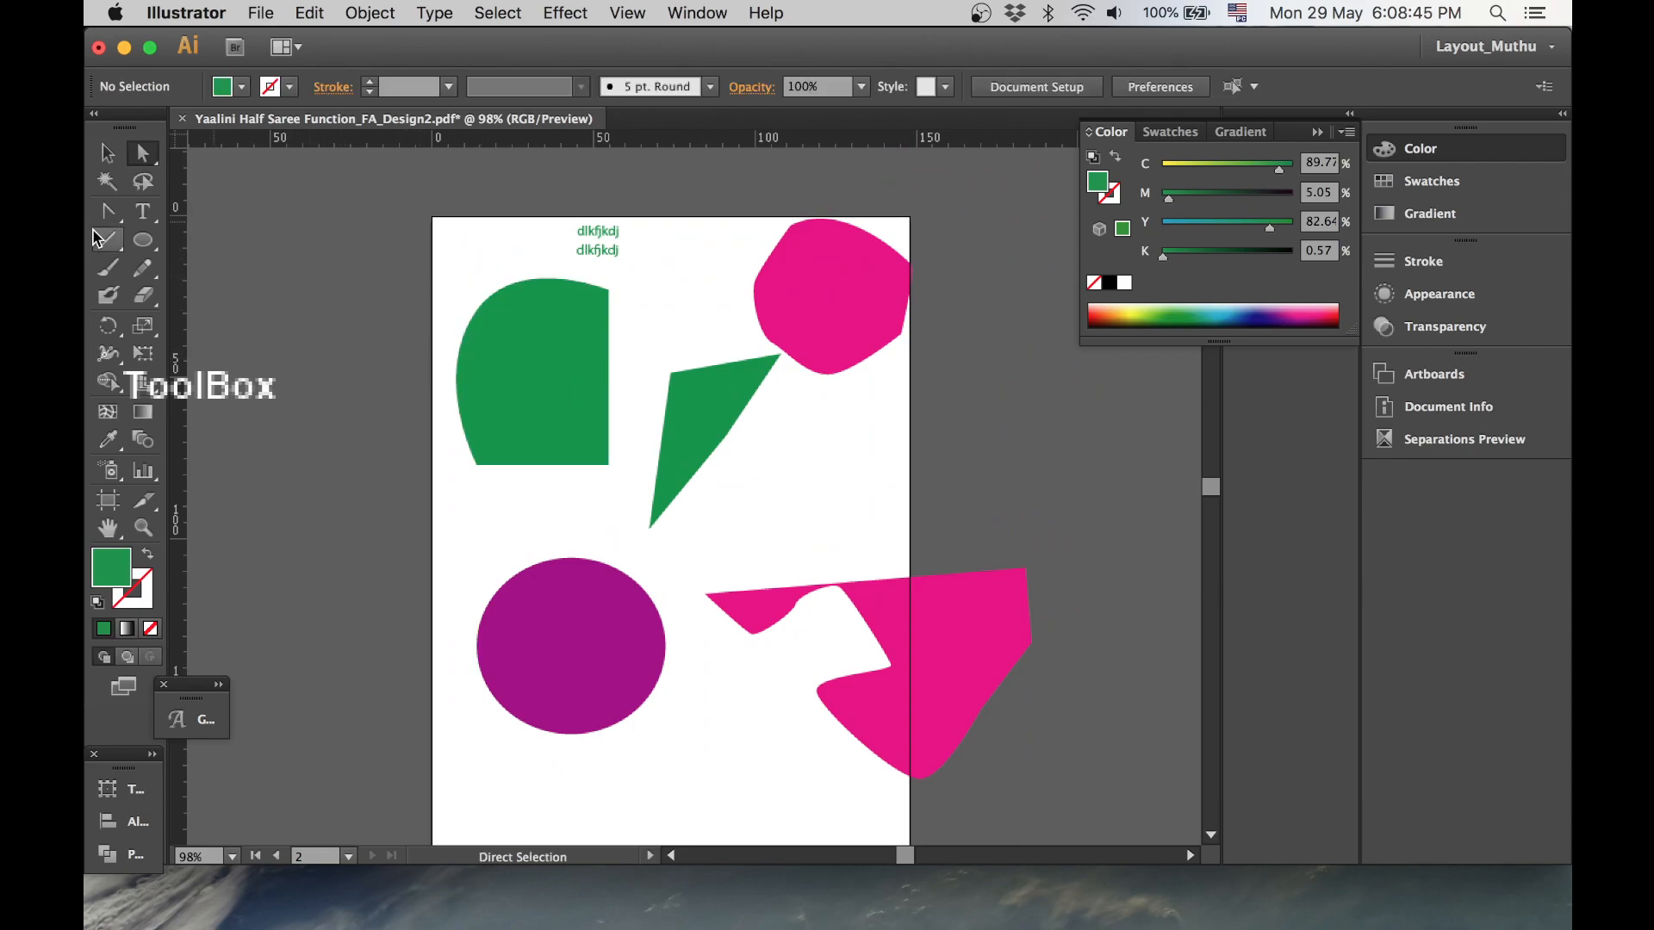
- Add point text 'rteryr' below the green triangle with the Type tool
{"action": "left_click", "coordinate": [144, 211]}
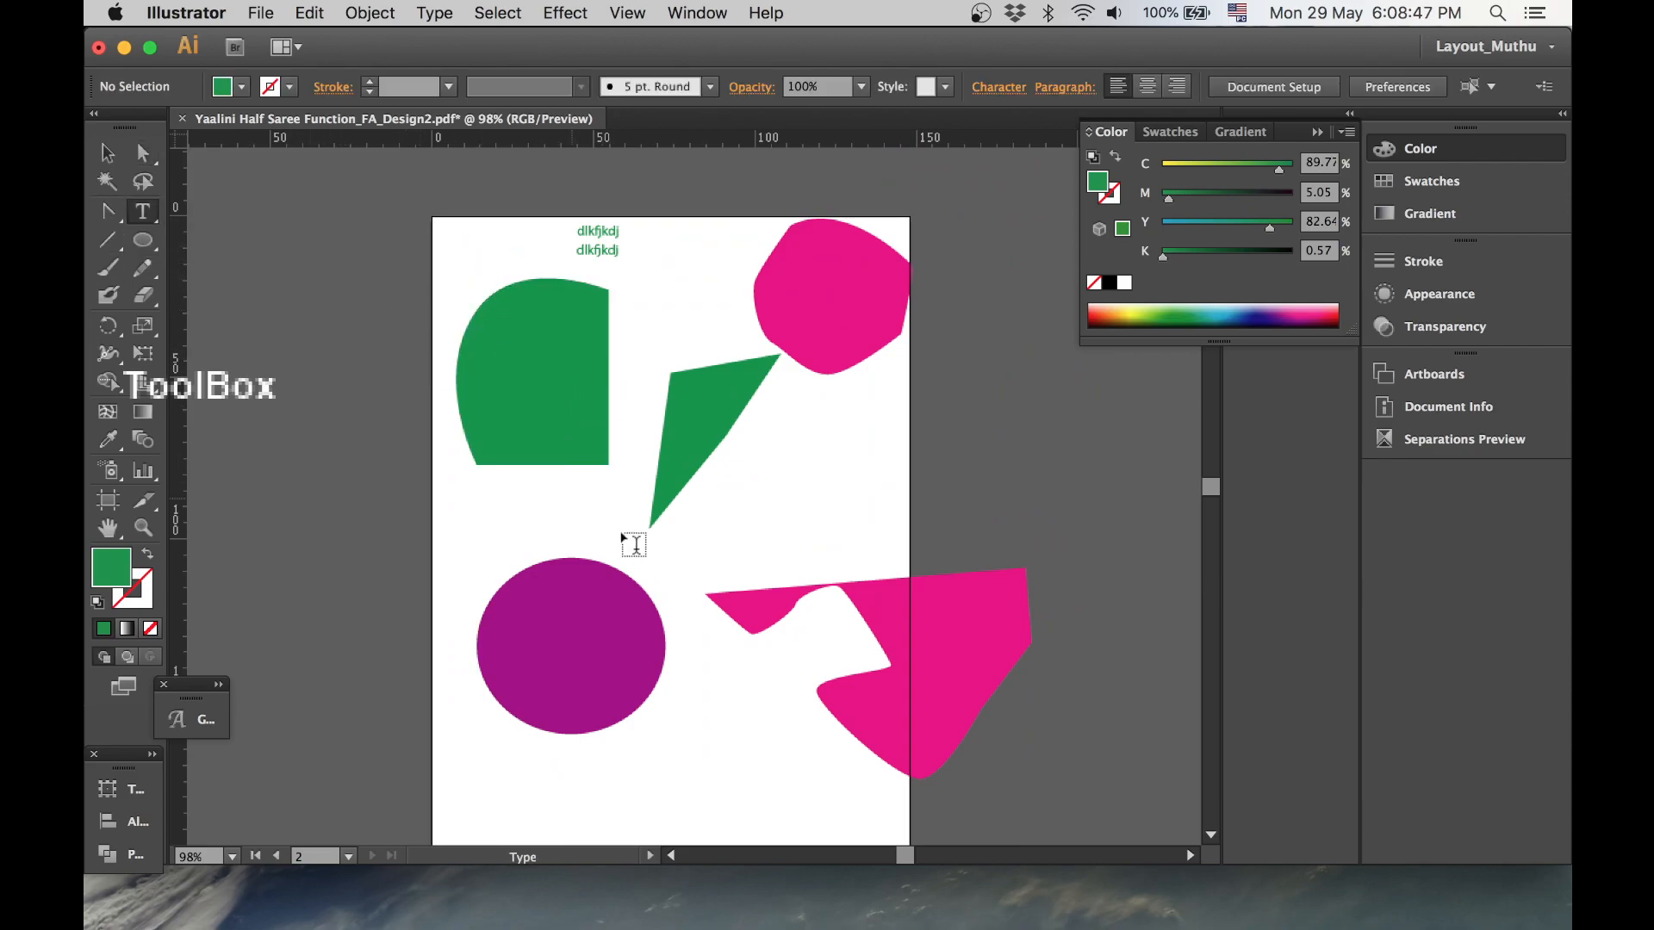
{"action": "left_click", "coordinate": [766, 472]}
{"action": "type", "text": "rterjr"}
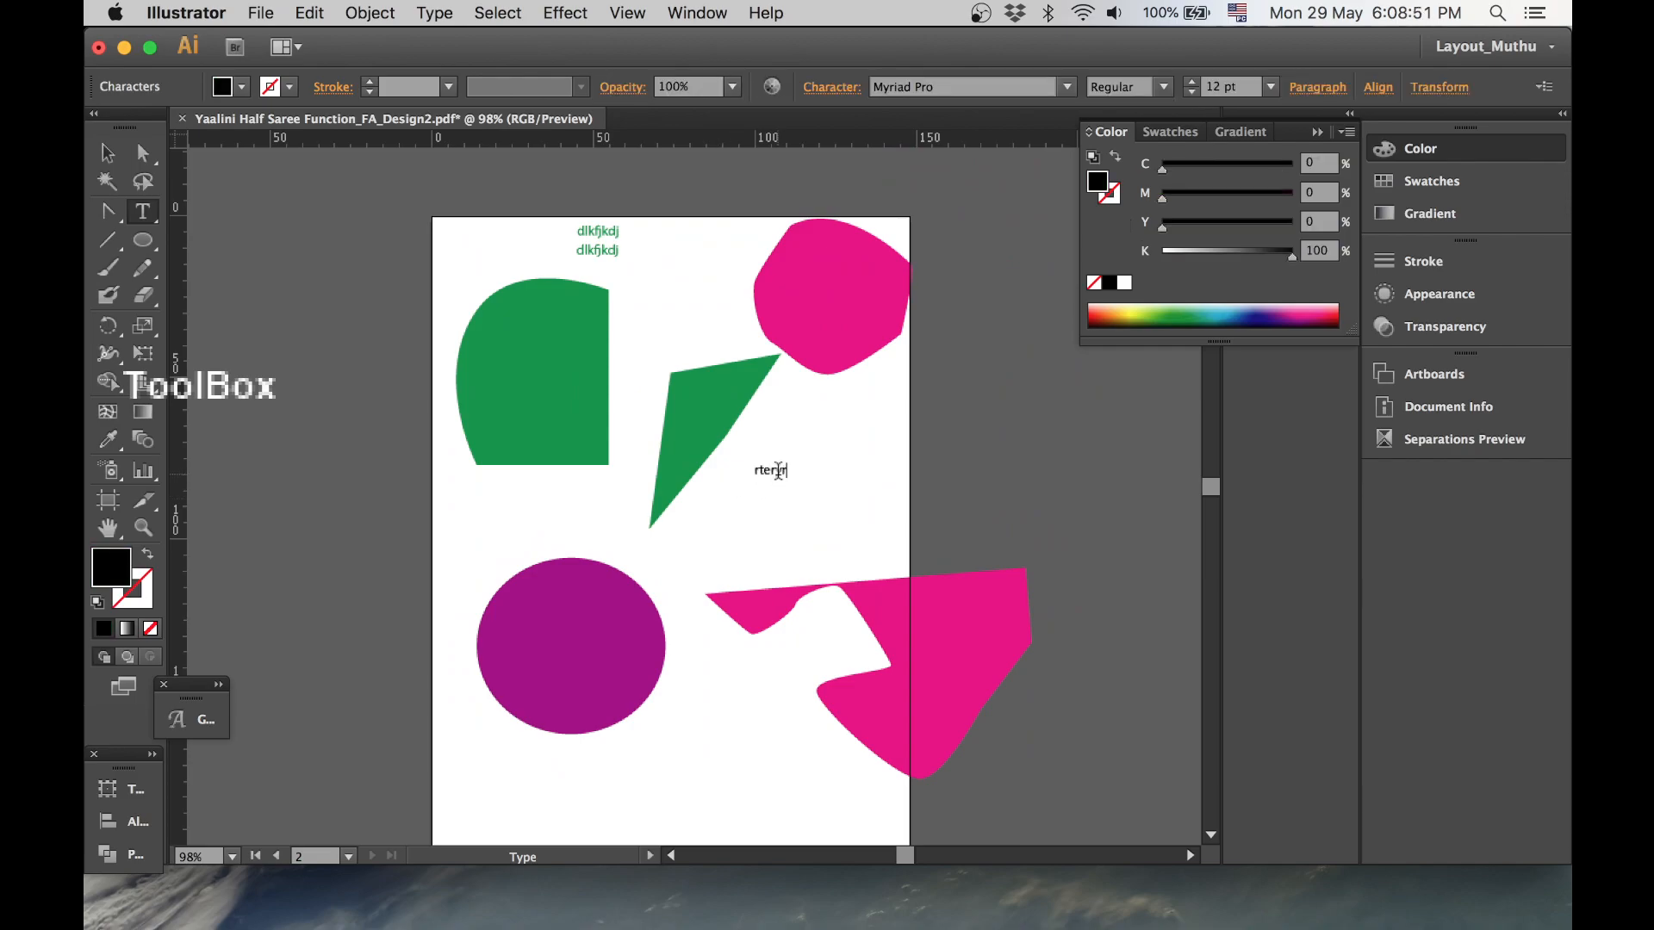
{"action": "key", "text": "Escape"}
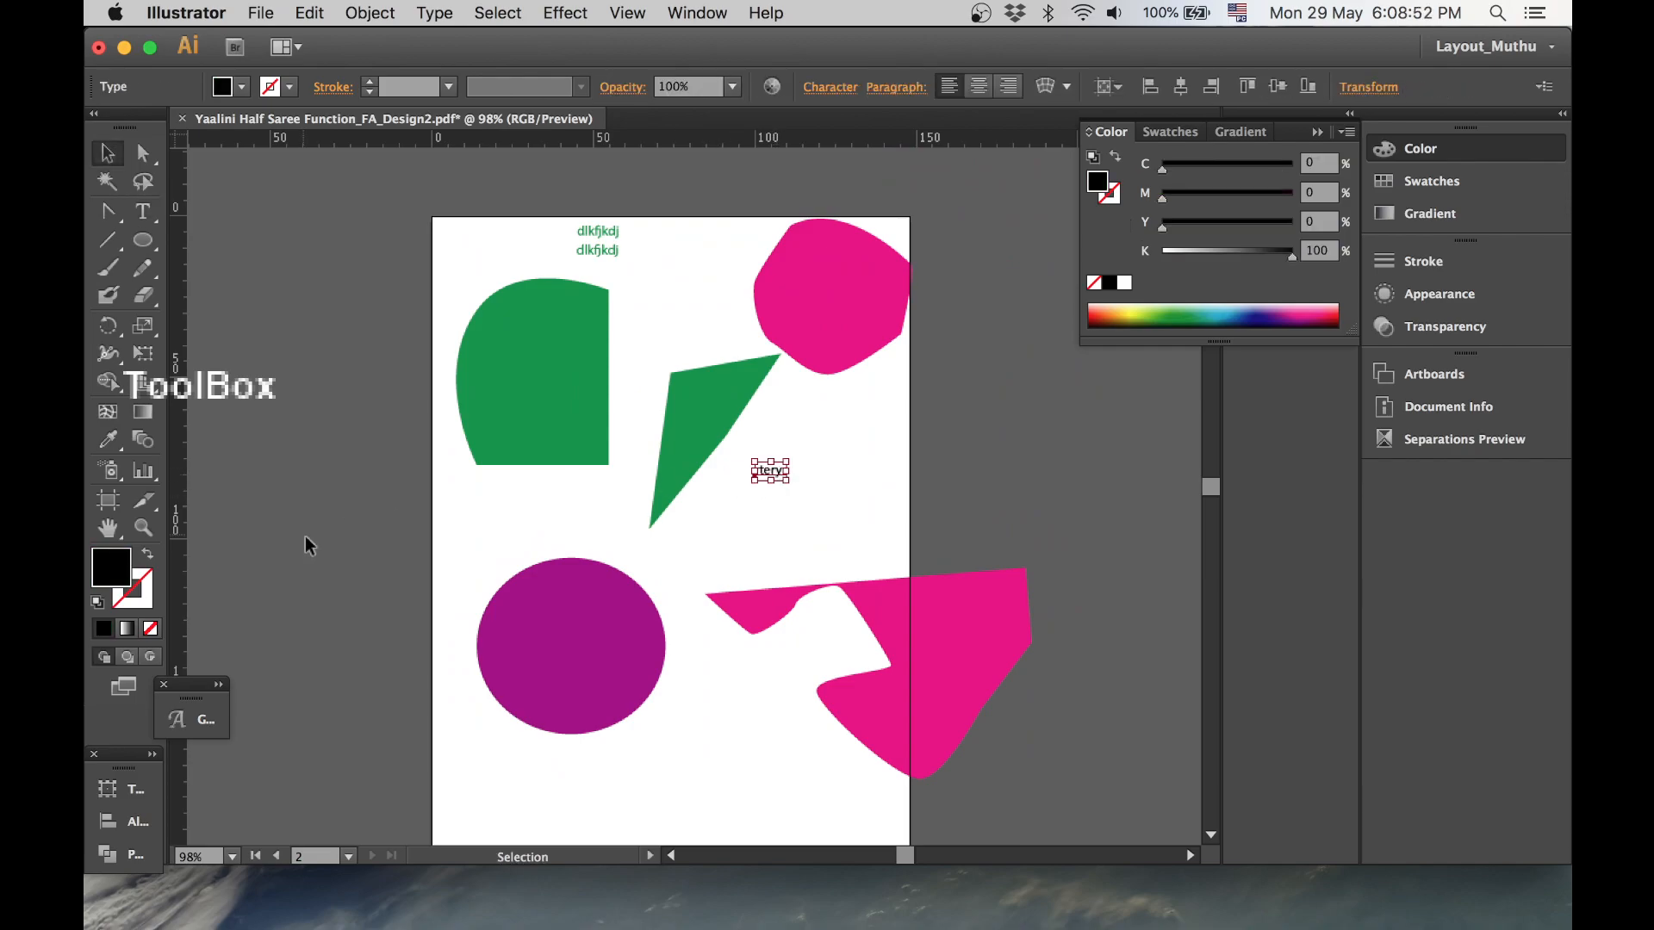
- Fill the rounded green shape with area text 'jkhkjjhkjhkjhkjhkjhkhkljhkhj' using the Area Type tool
{"action": "left_click", "coordinate": [157, 224]}
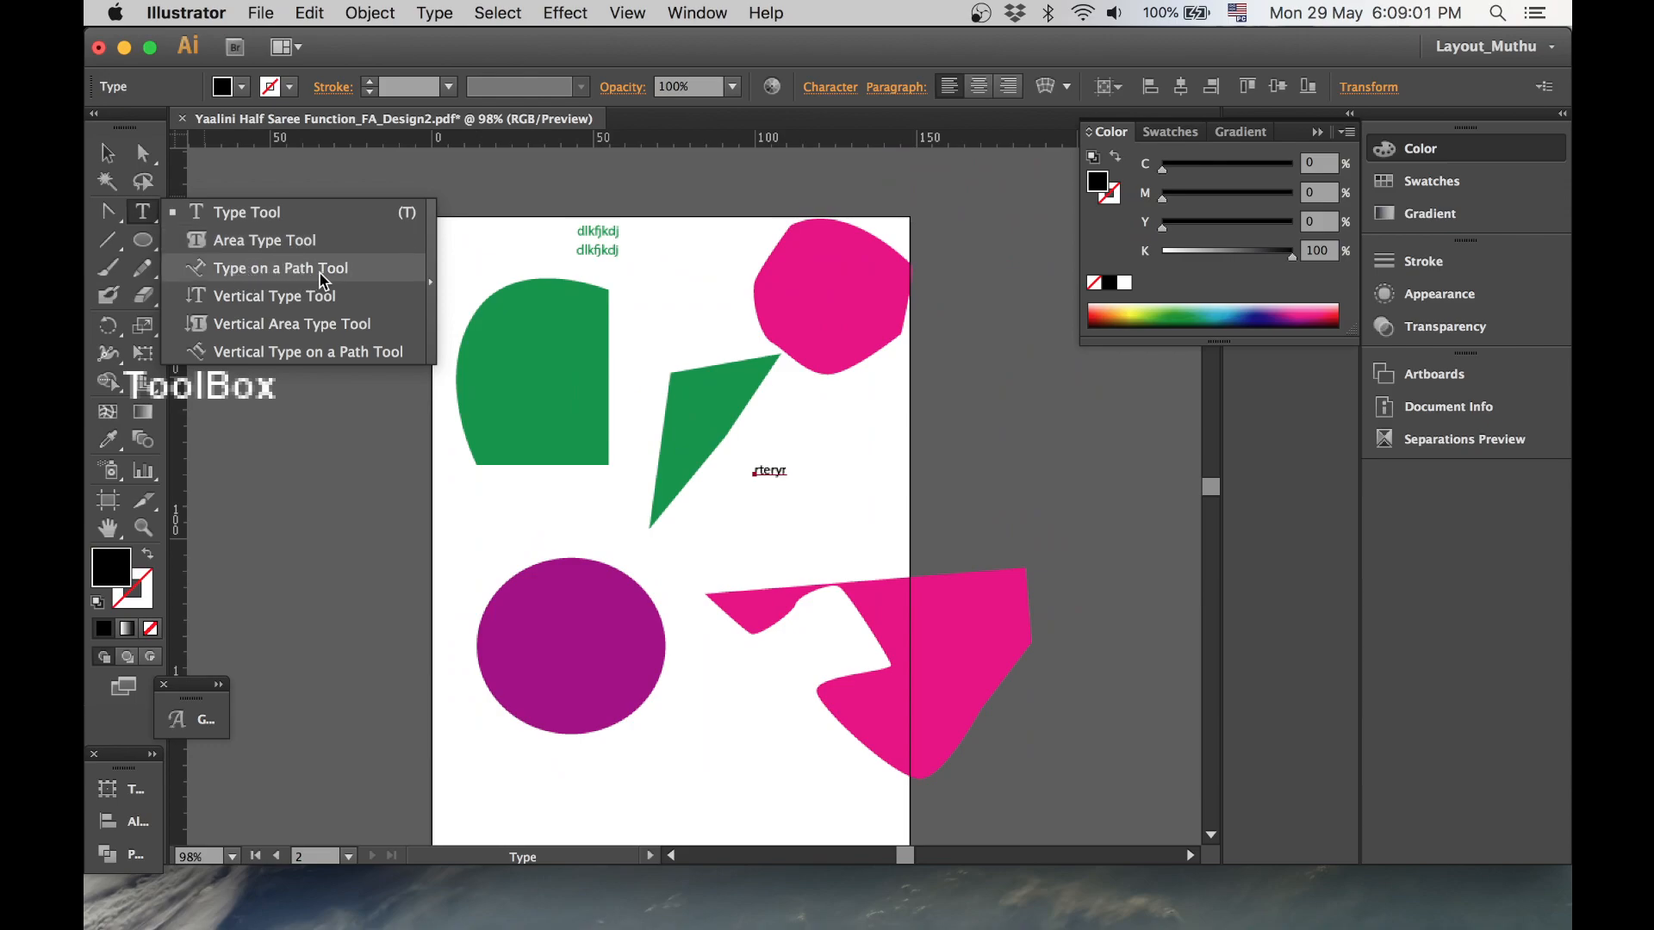
{"action": "left_click", "coordinate": [307, 241]}
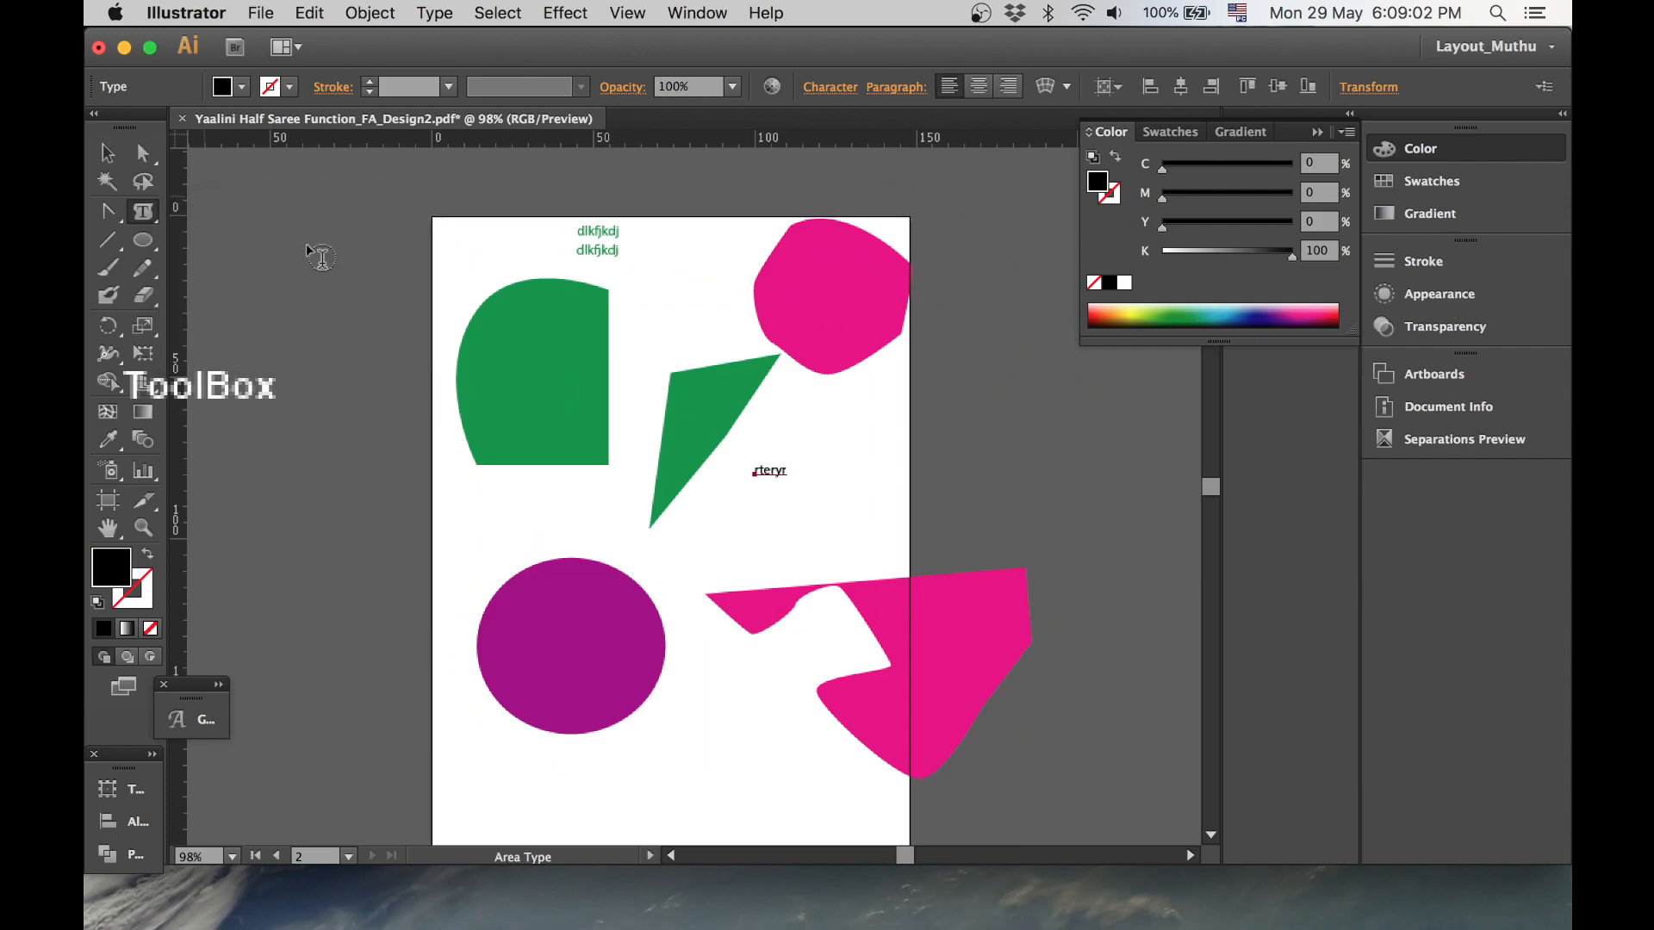
{"action": "left_click", "coordinate": [298, 347]}
{"action": "key", "text": "Return"}
{"action": "left_click", "coordinate": [339, 397]}
{"action": "key", "text": "Return"}
{"action": "left_click", "coordinate": [559, 289]}
{"action": "type", "text": "jkhkjjhkjhkjhkjhkjhkhkljhkhjhjkhkjhlklj"}
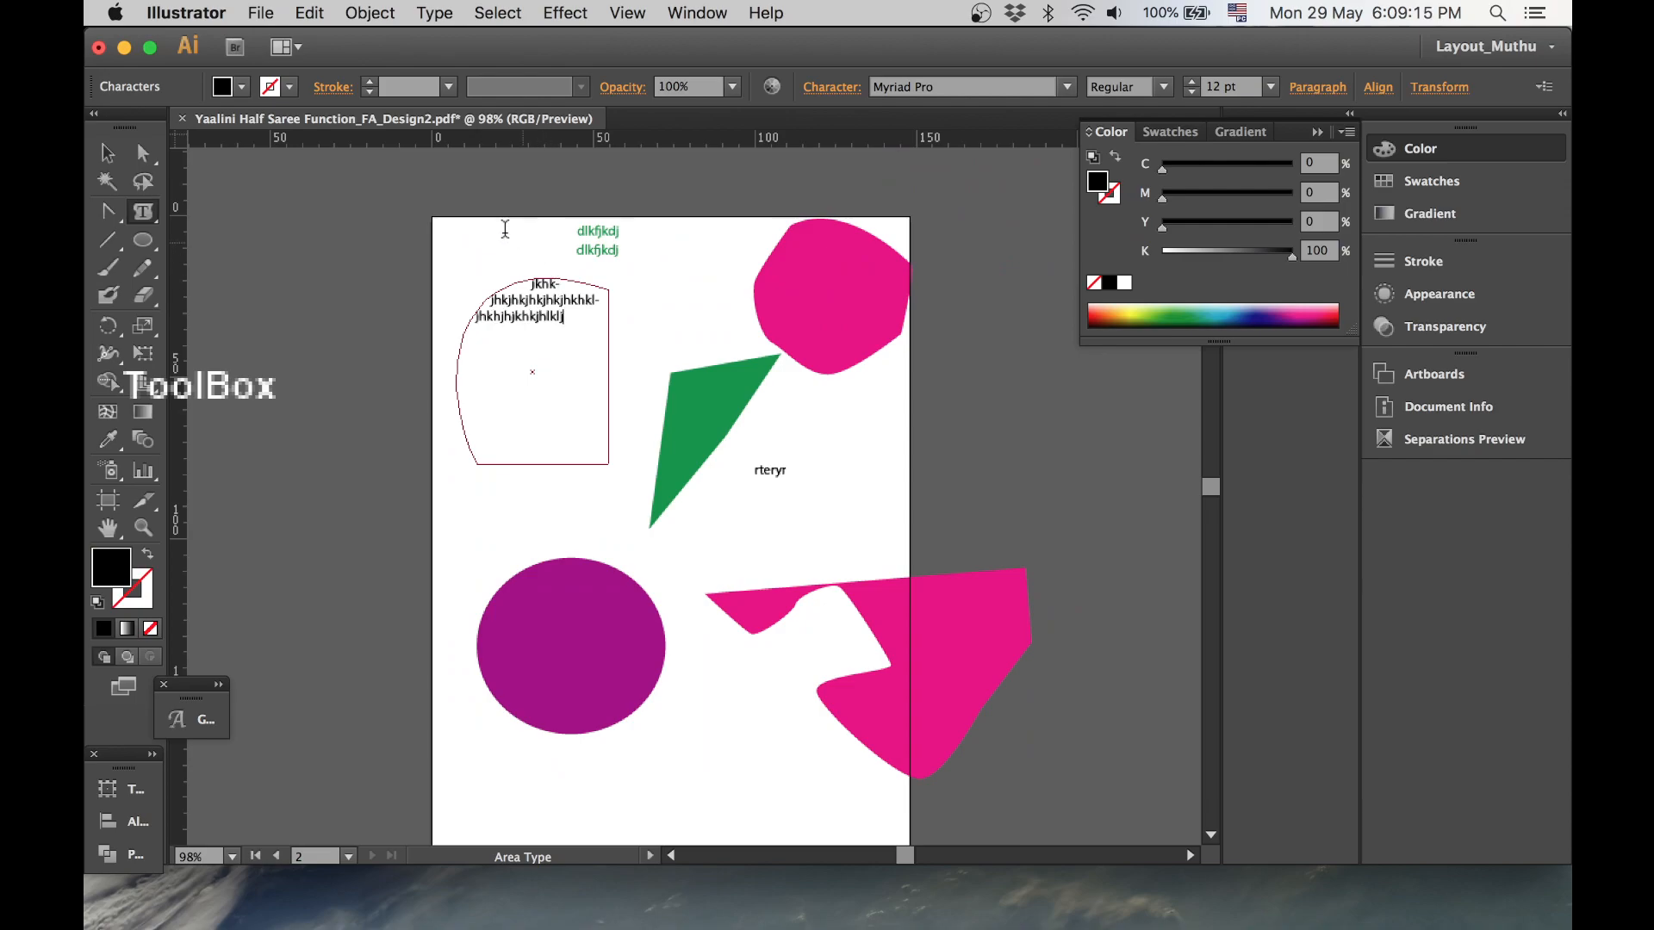
- Place text along the green triangle's upper edge with the Type on a Path tool
{"action": "left_click", "coordinate": [155, 226]}
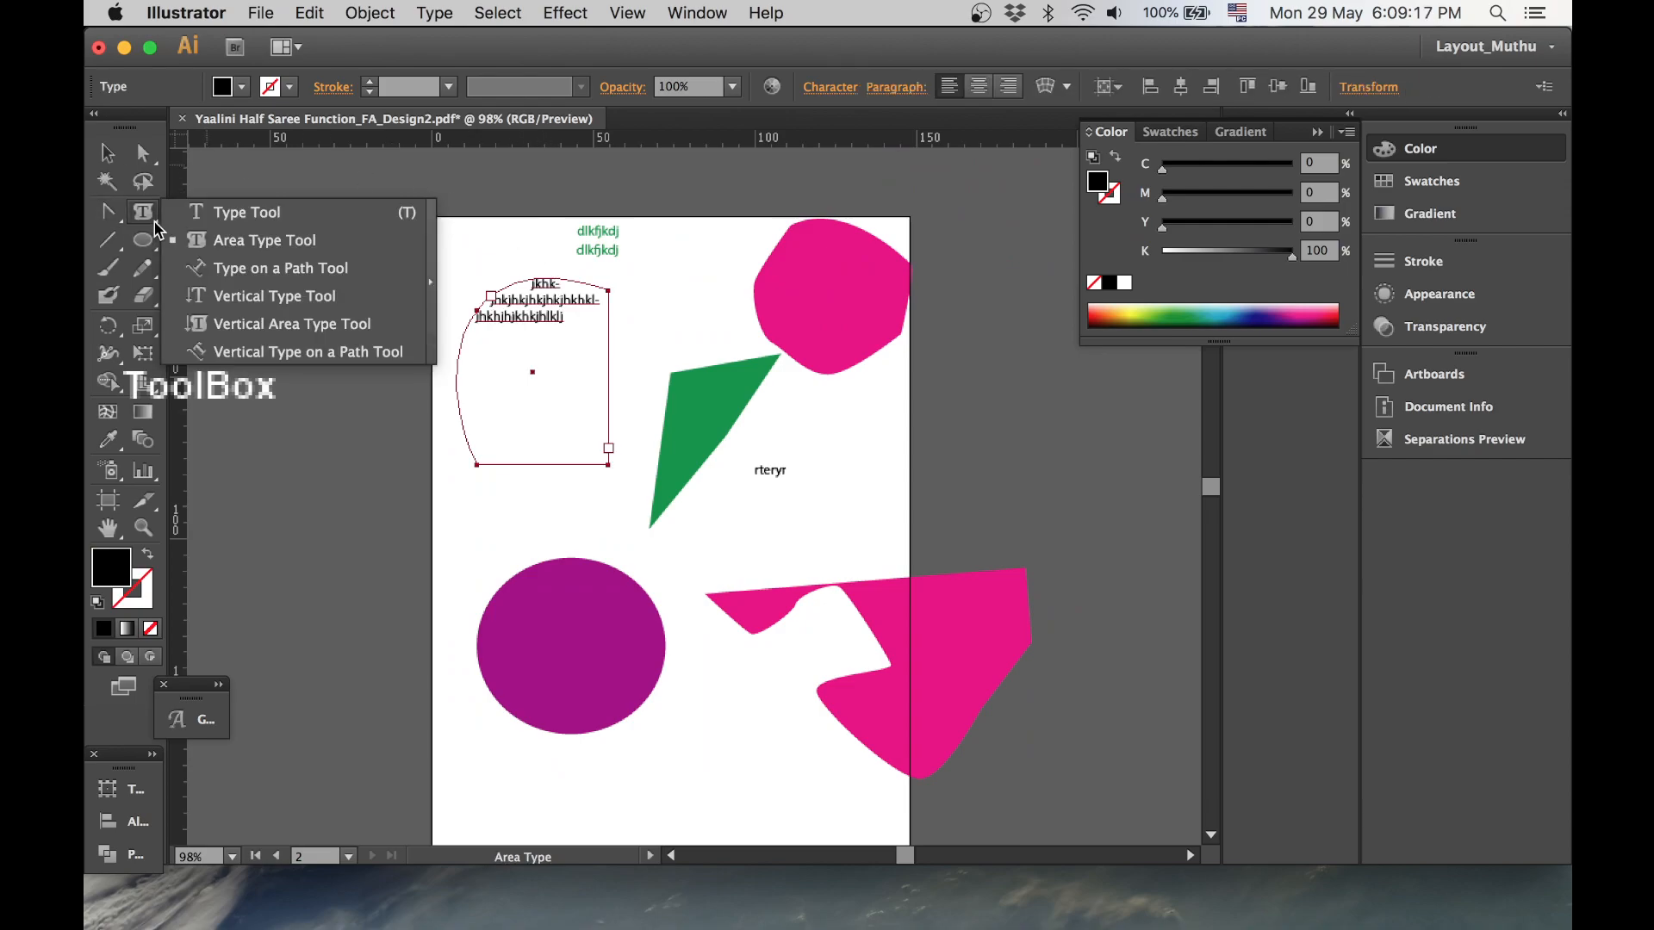
{"action": "left_click", "coordinate": [255, 275]}
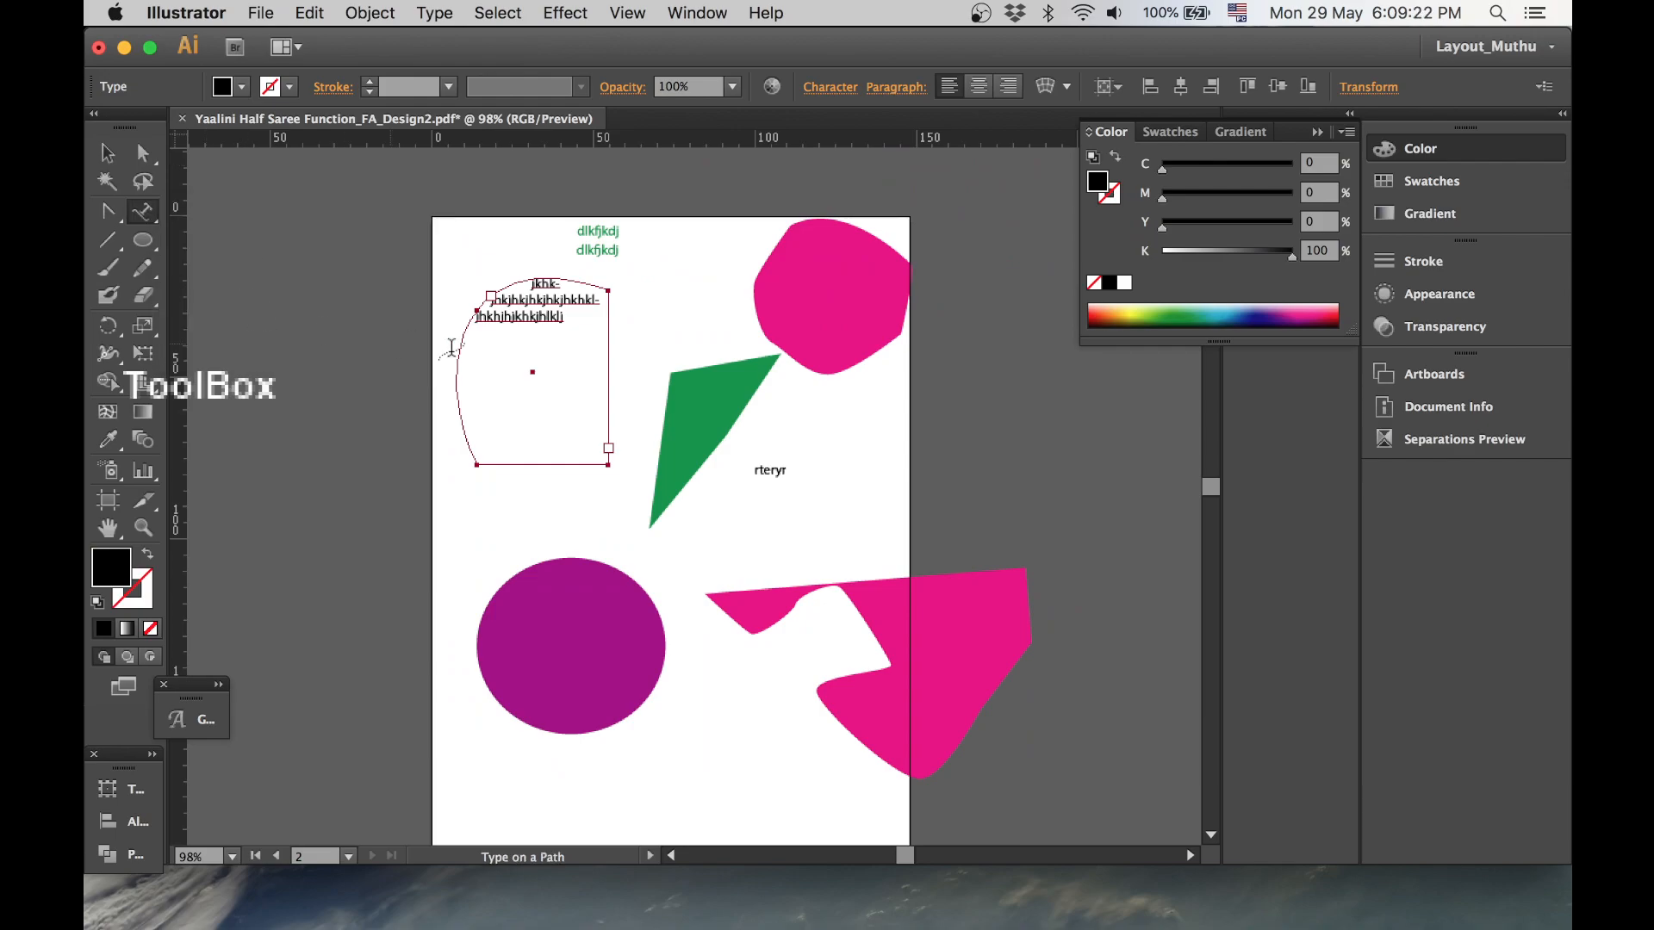
{"action": "left_click", "coordinate": [677, 368]}
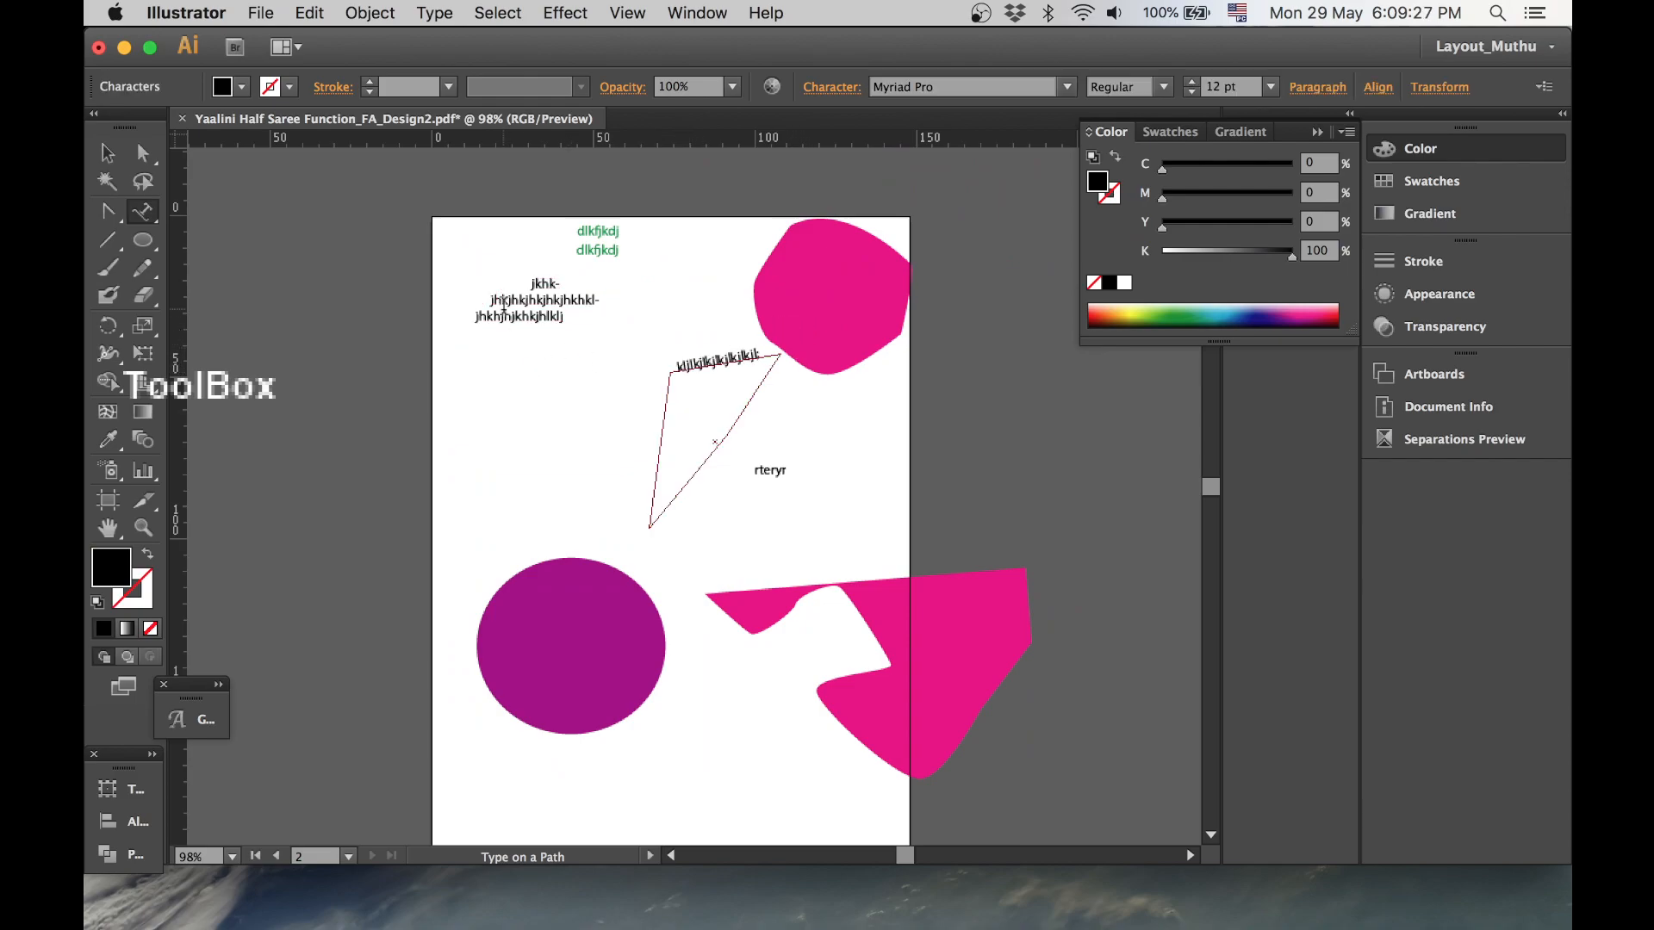
- Create vertical text 'Hello' at the page's left side with the Vertical Type tool
{"action": "left_click", "coordinate": [143, 211]}
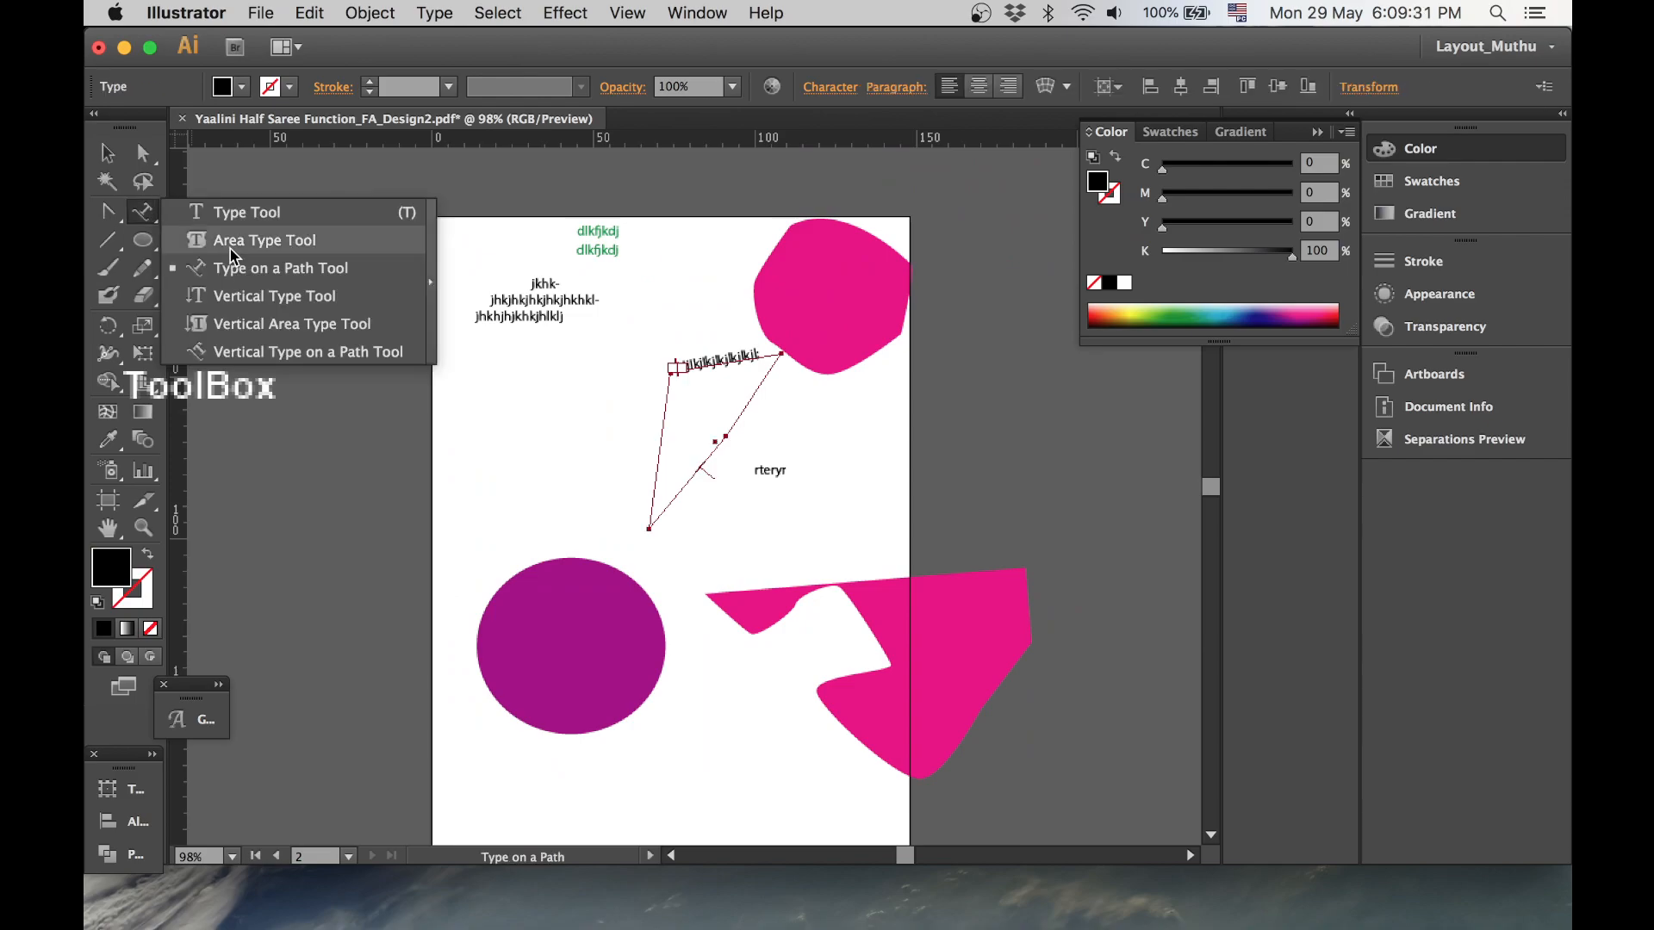
{"action": "left_click", "coordinate": [231, 241]}
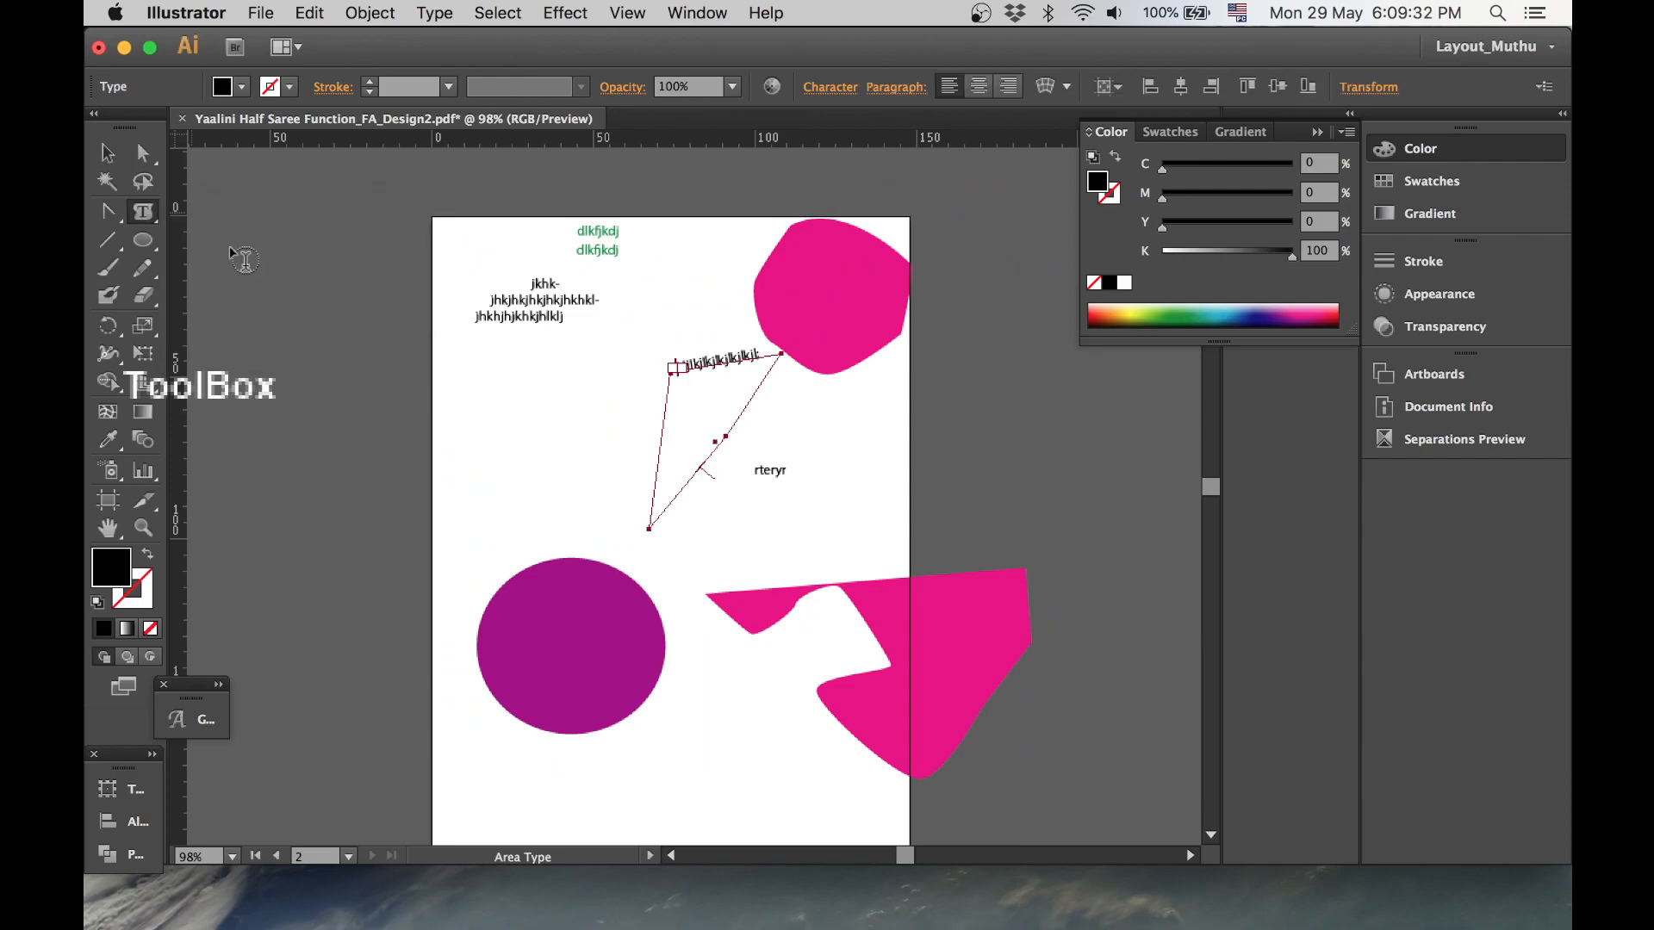
{"action": "left_click", "coordinate": [142, 211]}
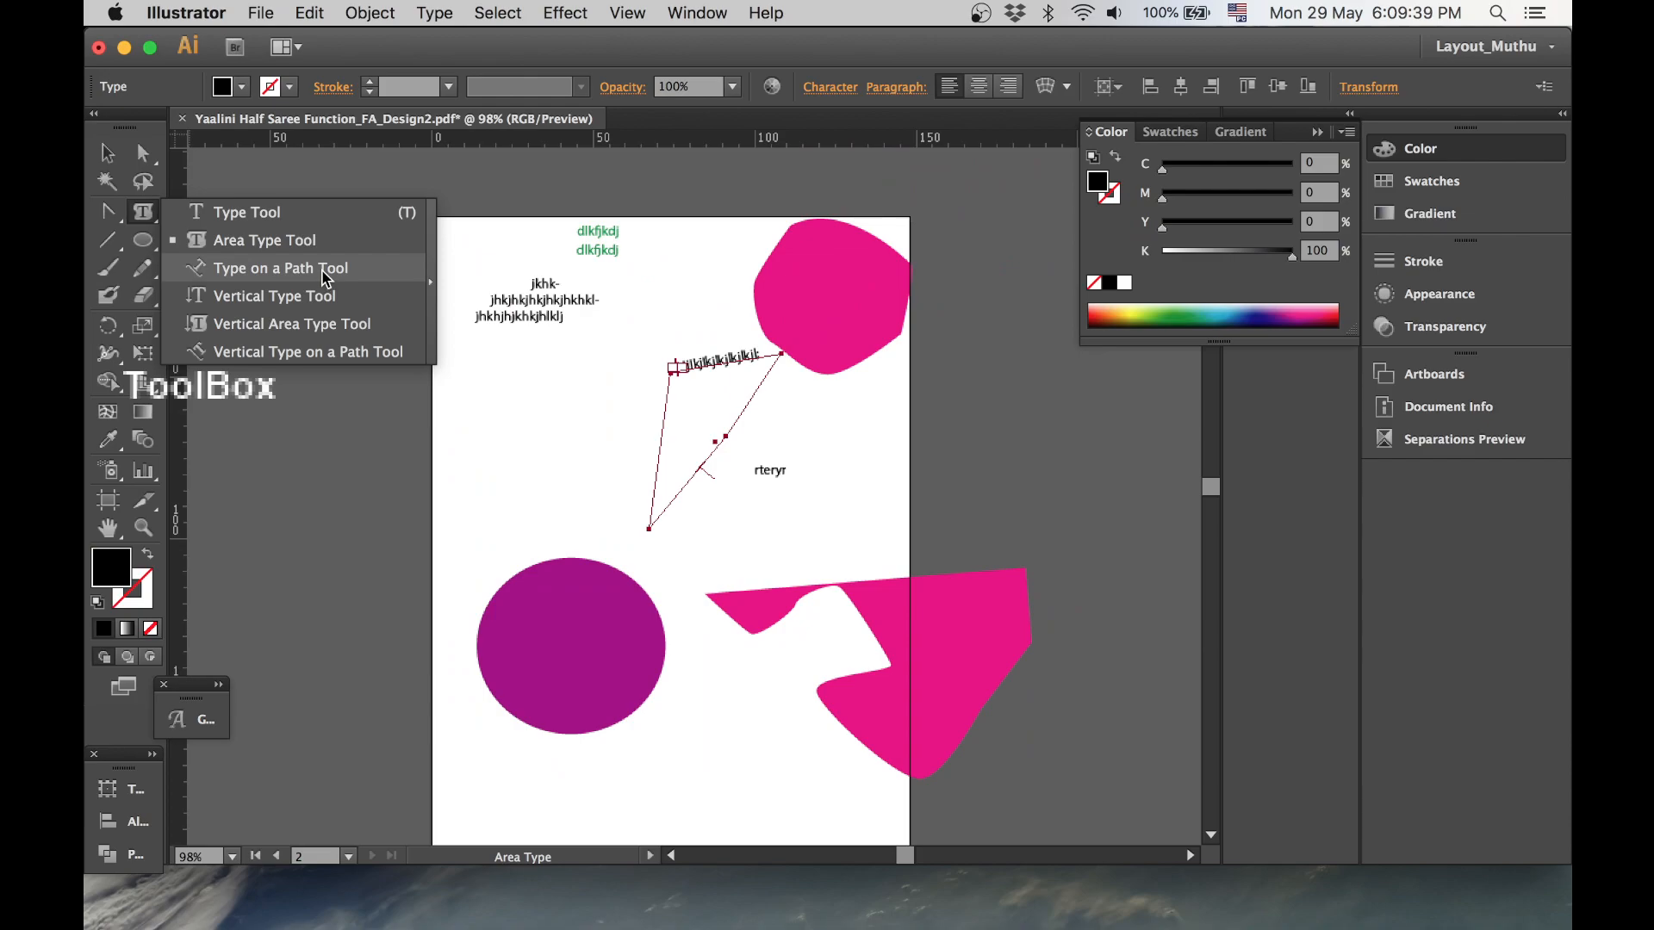
{"action": "left_click", "coordinate": [276, 298]}
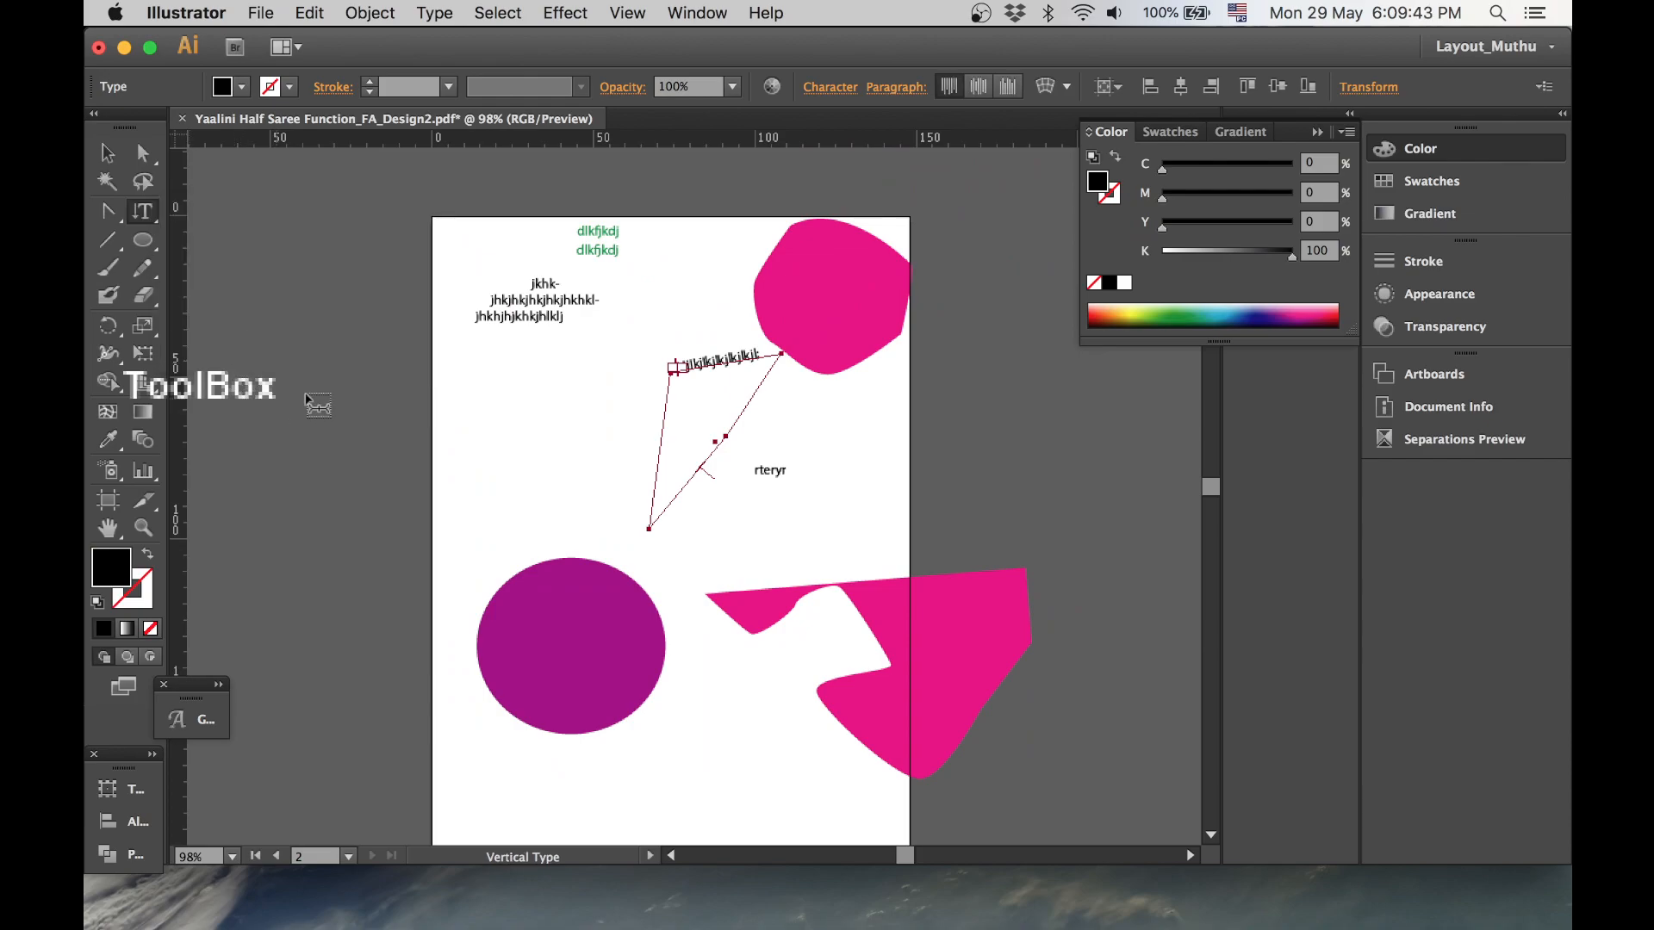
{"action": "left_click", "coordinate": [497, 384]}
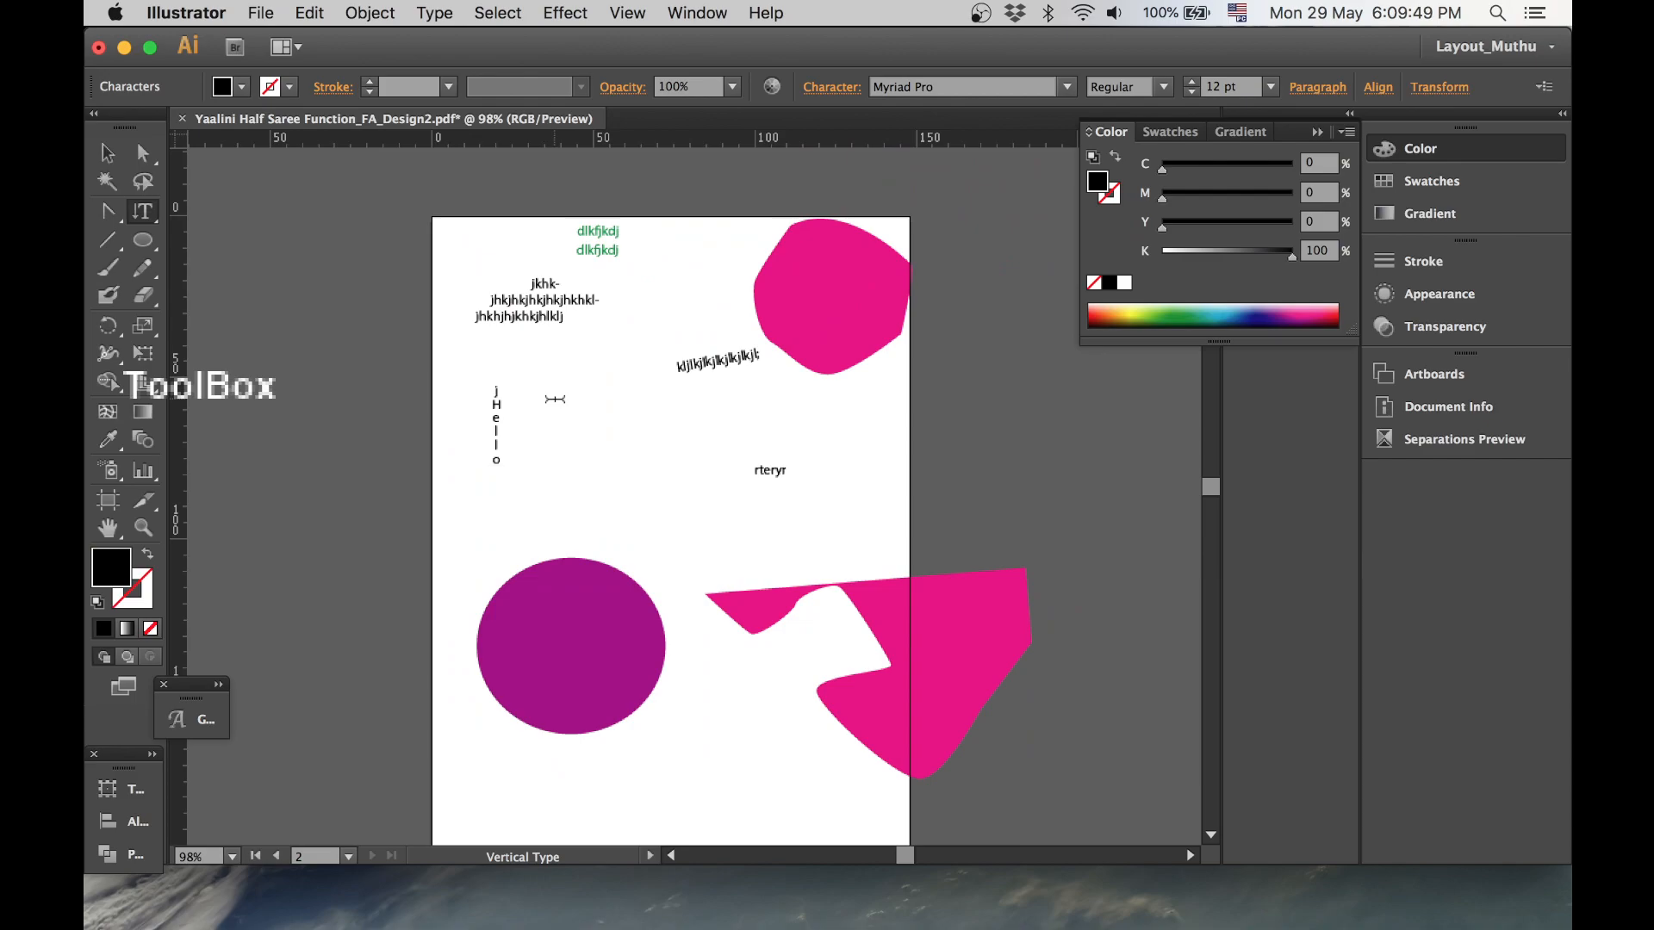
{"action": "left_click_drag", "start_coordinate": [496, 400], "coordinate": [497, 388]}
{"action": "key", "text": "BackSpace"}
- Enlarge the vertical 'Hello' text and move it to the page's upper-left corner, then deselect
{"action": "left_click", "coordinate": [107, 152]}
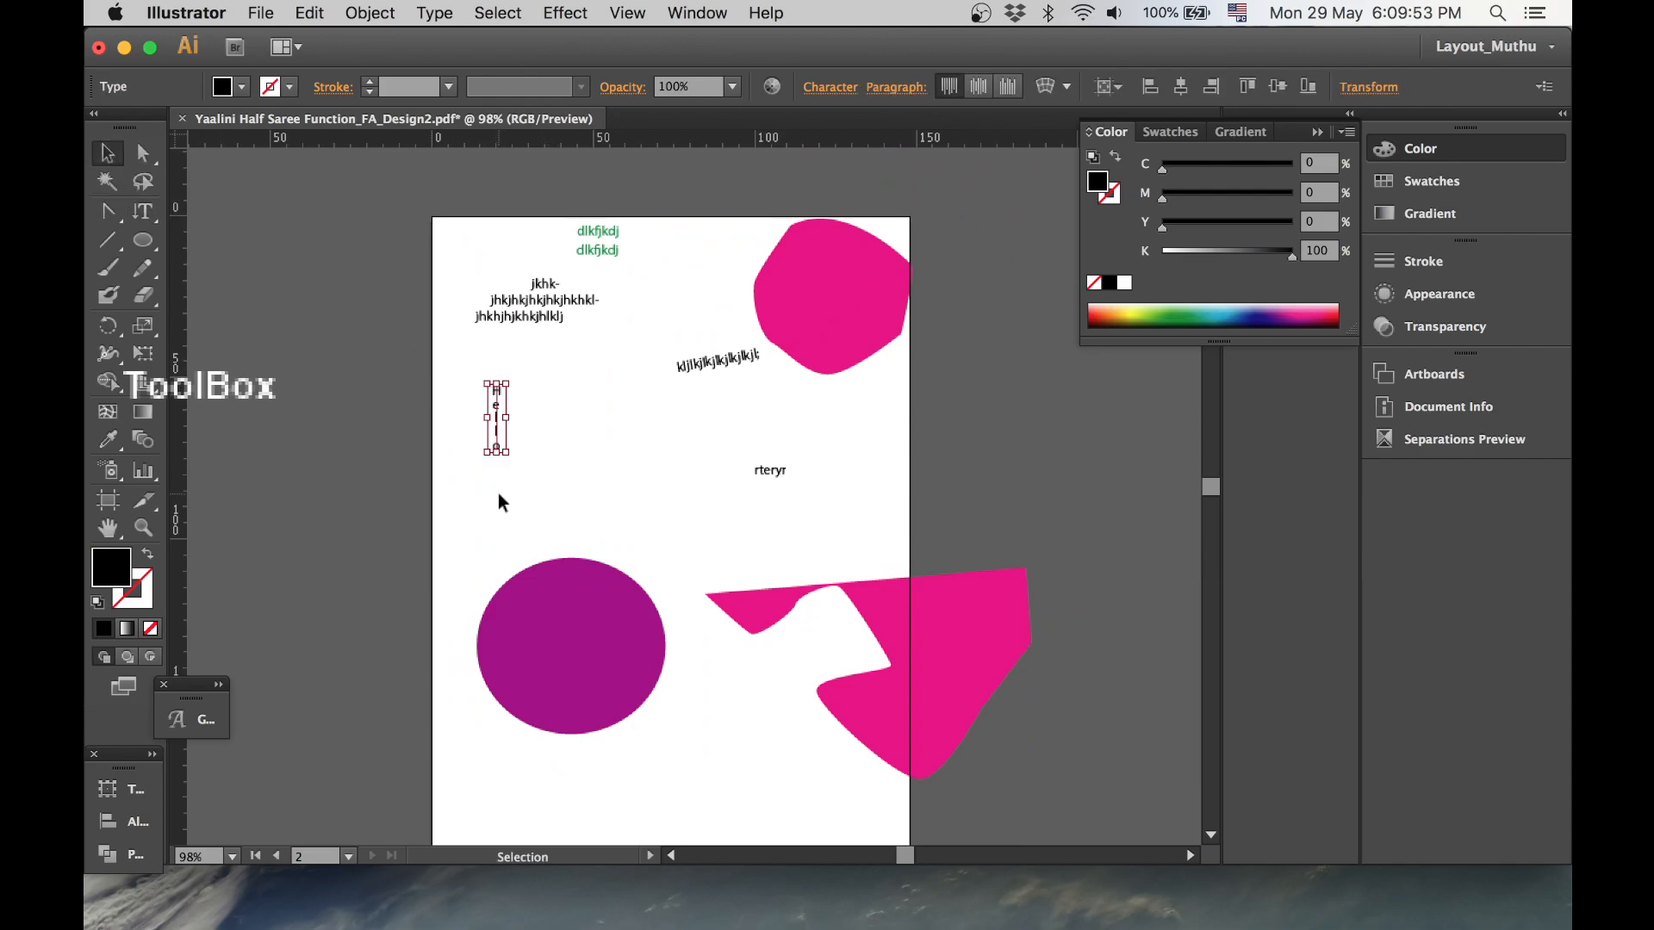
{"action": "left_click_drag", "start_coordinate": [508, 452], "coordinate": [677, 673]}
{"action": "left_click_drag", "start_coordinate": [635, 506], "coordinate": [655, 248]}
{"action": "left_click_drag", "start_coordinate": [538, 313], "coordinate": [407, 281]}
{"action": "left_click", "coordinate": [697, 278]}
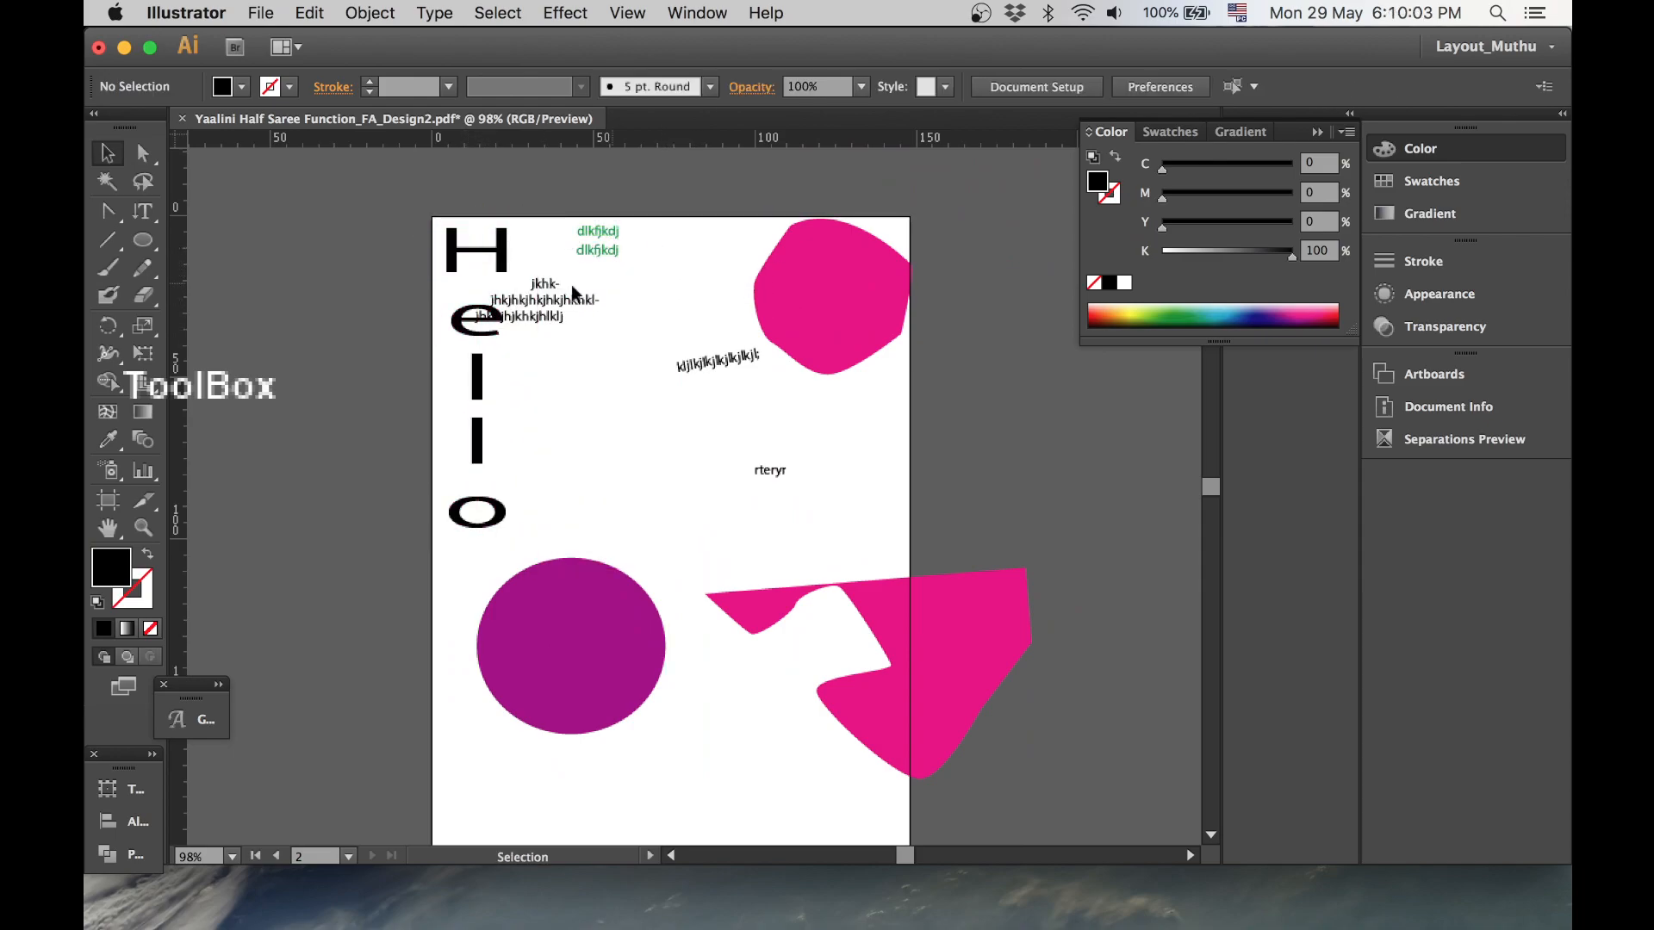
- Paint two wavy horizontal strokes across the middle of the page with the Paintbrush tool
{"action": "left_click", "coordinate": [144, 212]}
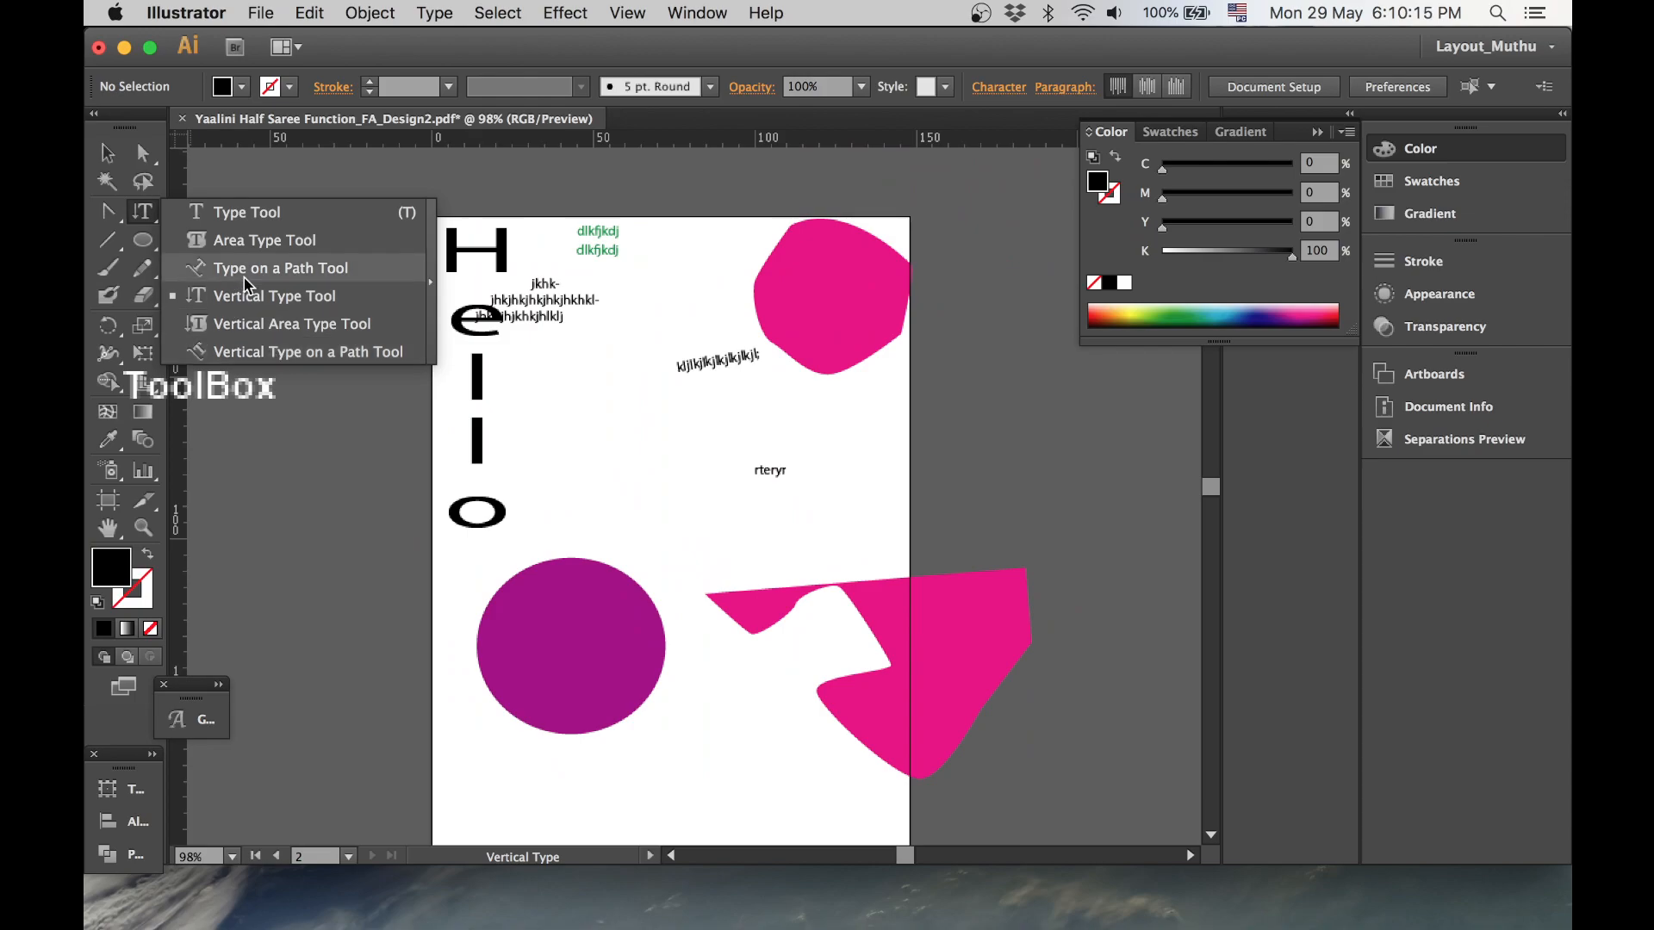
{"action": "left_click", "coordinate": [272, 353]}
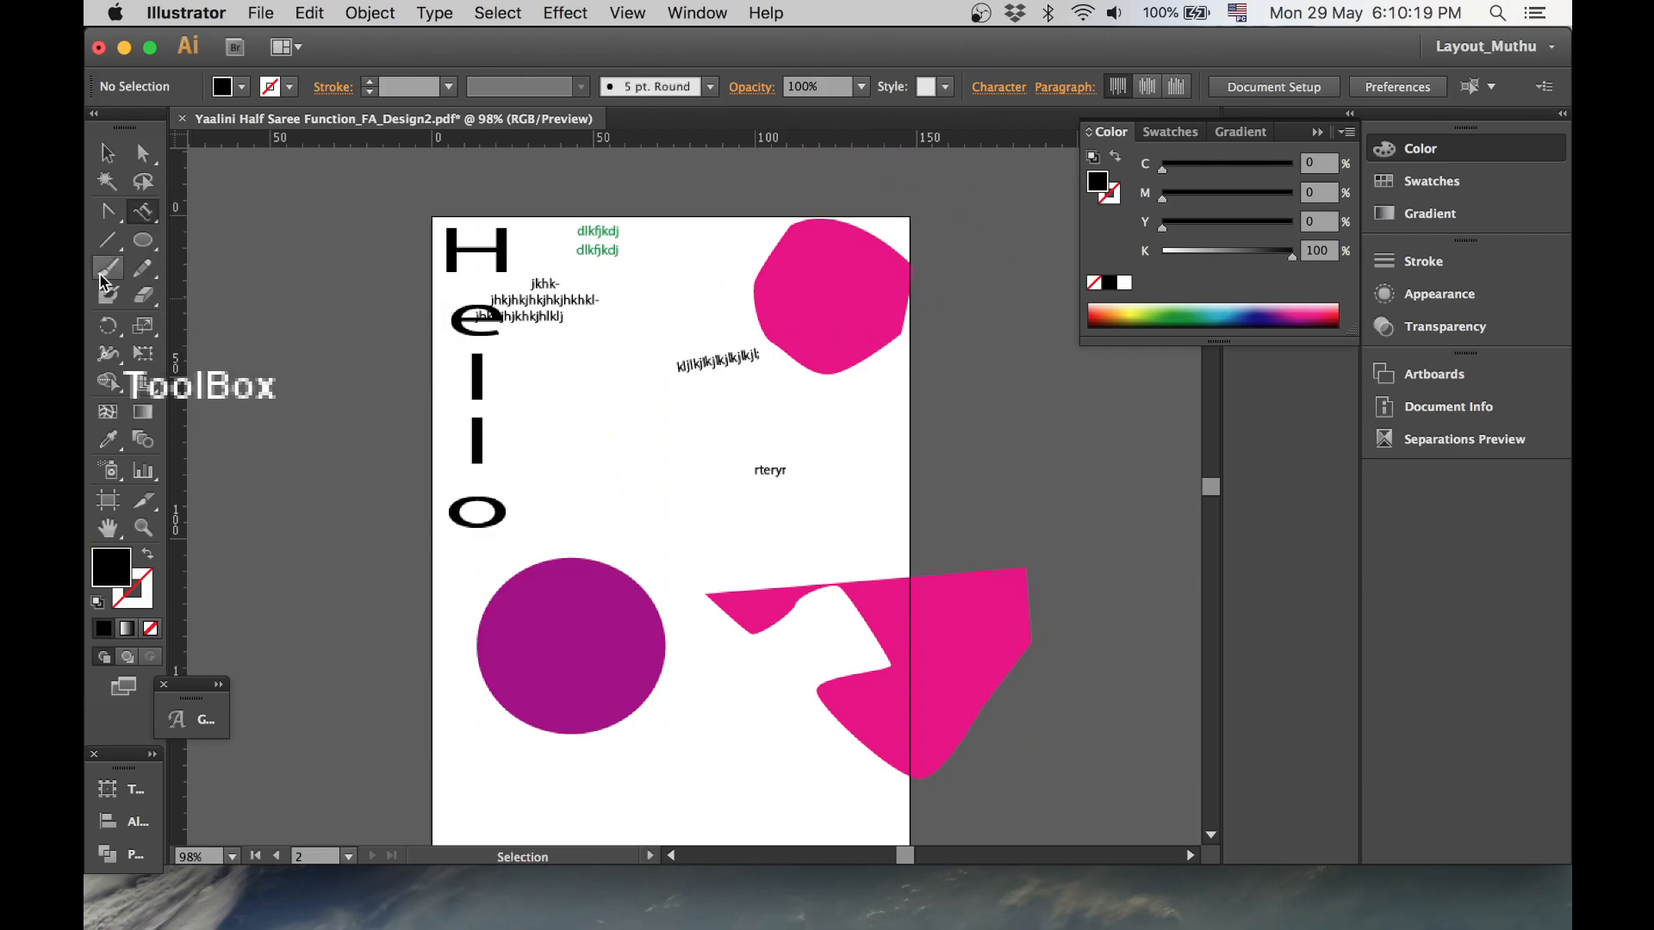
{"action": "left_click", "coordinate": [103, 271]}
{"action": "mouse_move", "coordinate": [567, 422]}
{"action": "left_mouse_down"}
{"action": "mouse_move", "coordinate": [636, 442]}
{"action": "mouse_move", "coordinate": [879, 429]}
{"action": "left_mouse_up"}
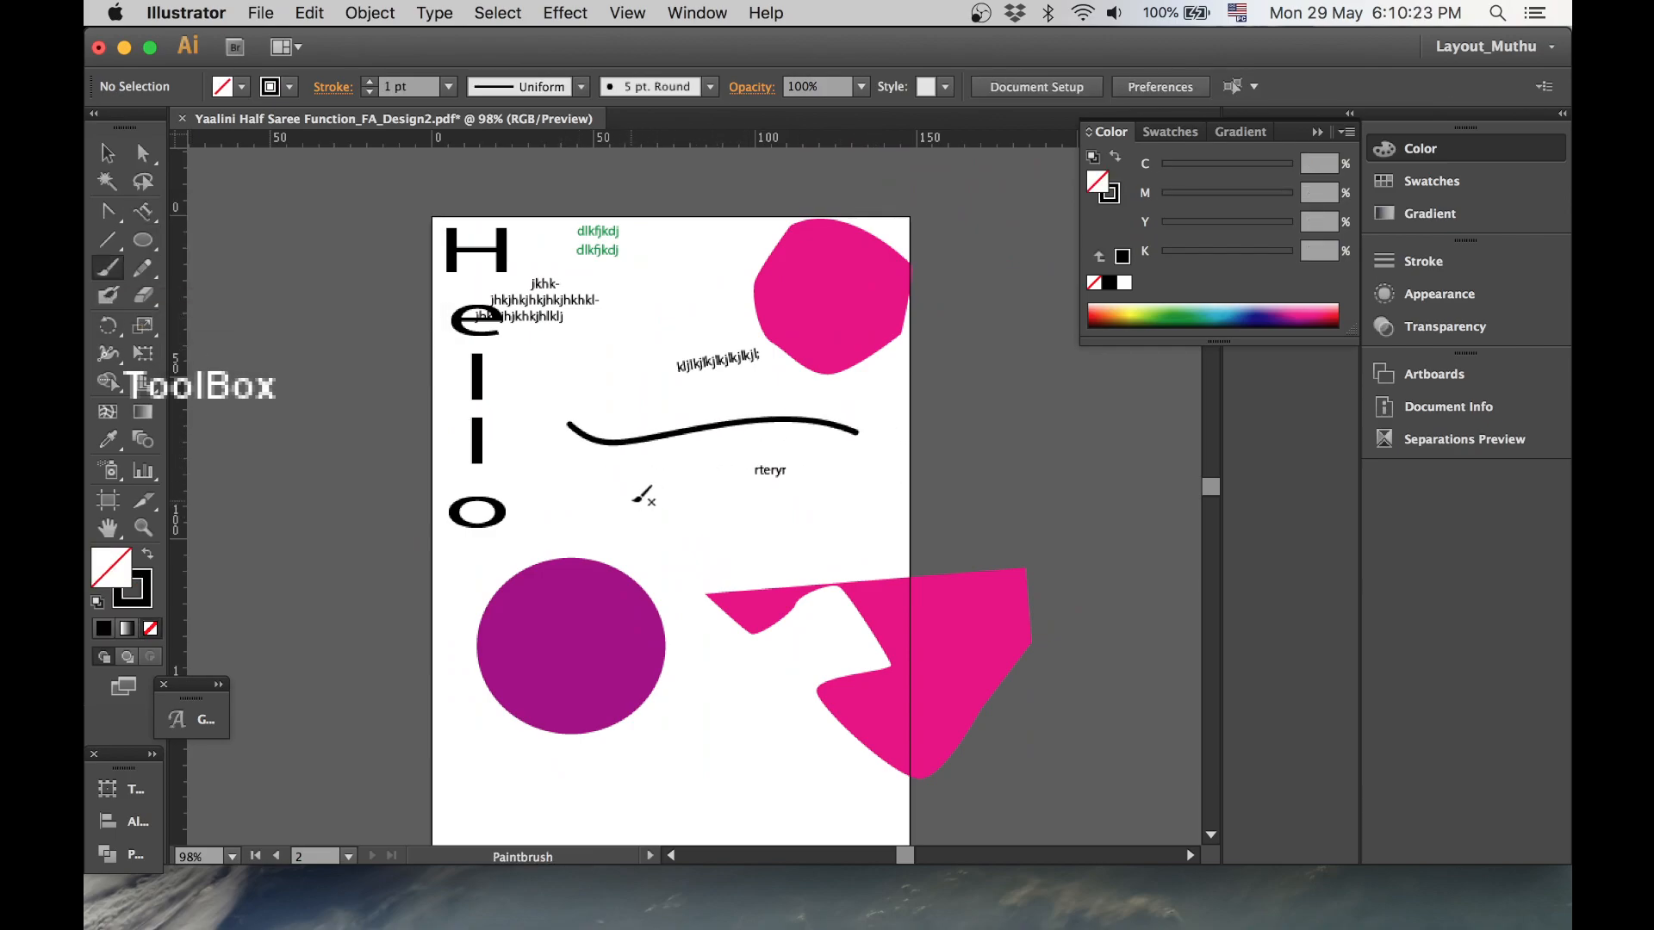
{"action": "left_click_drag", "start_coordinate": [589, 493], "coordinate": [886, 539]}
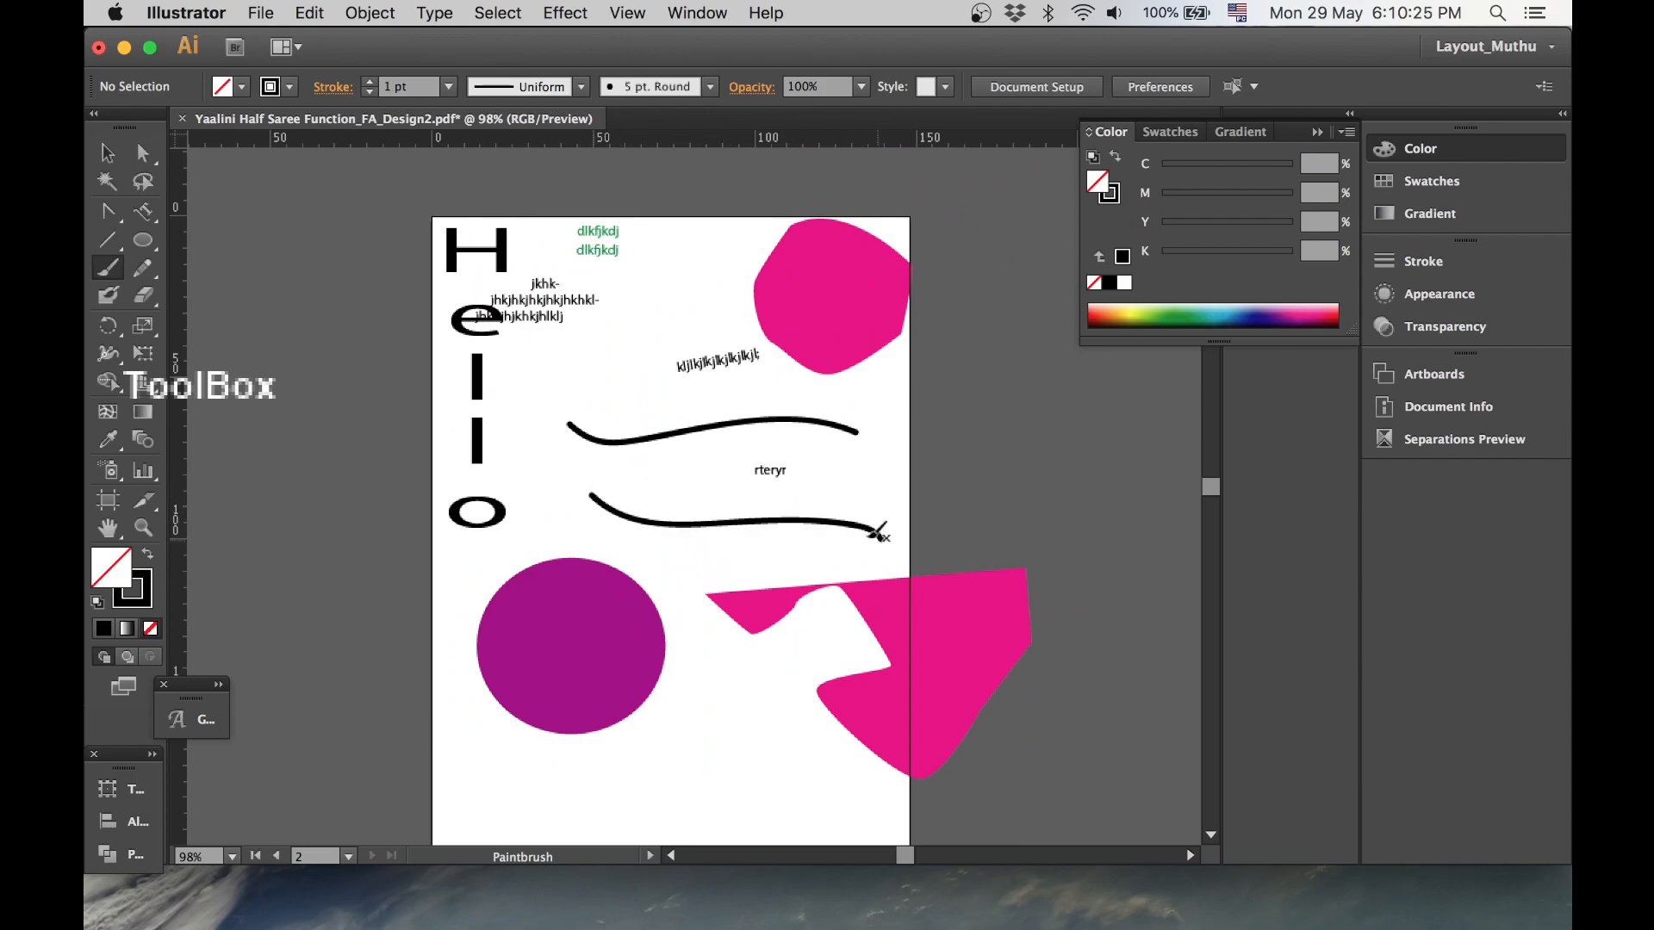
- Open the Brushes panel, choose the Charcoal - Feather brush, and paint a stroke under the green text
{"action": "left_click", "coordinate": [629, 13]}
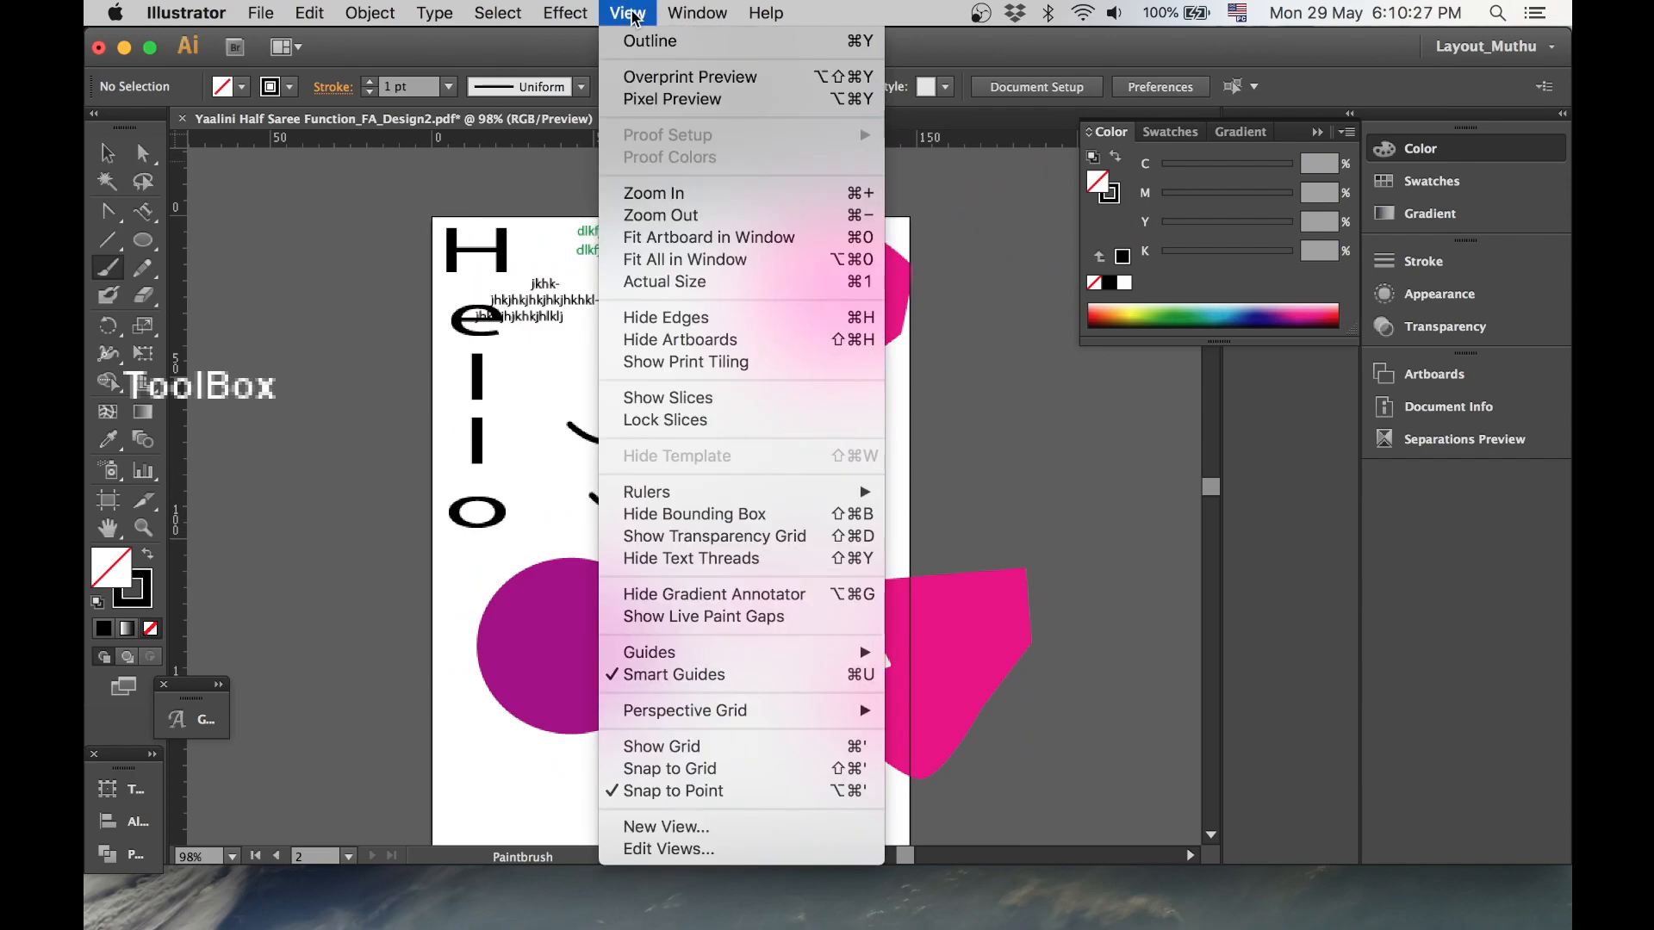
{"action": "mouse_move", "coordinate": [680, 12]}
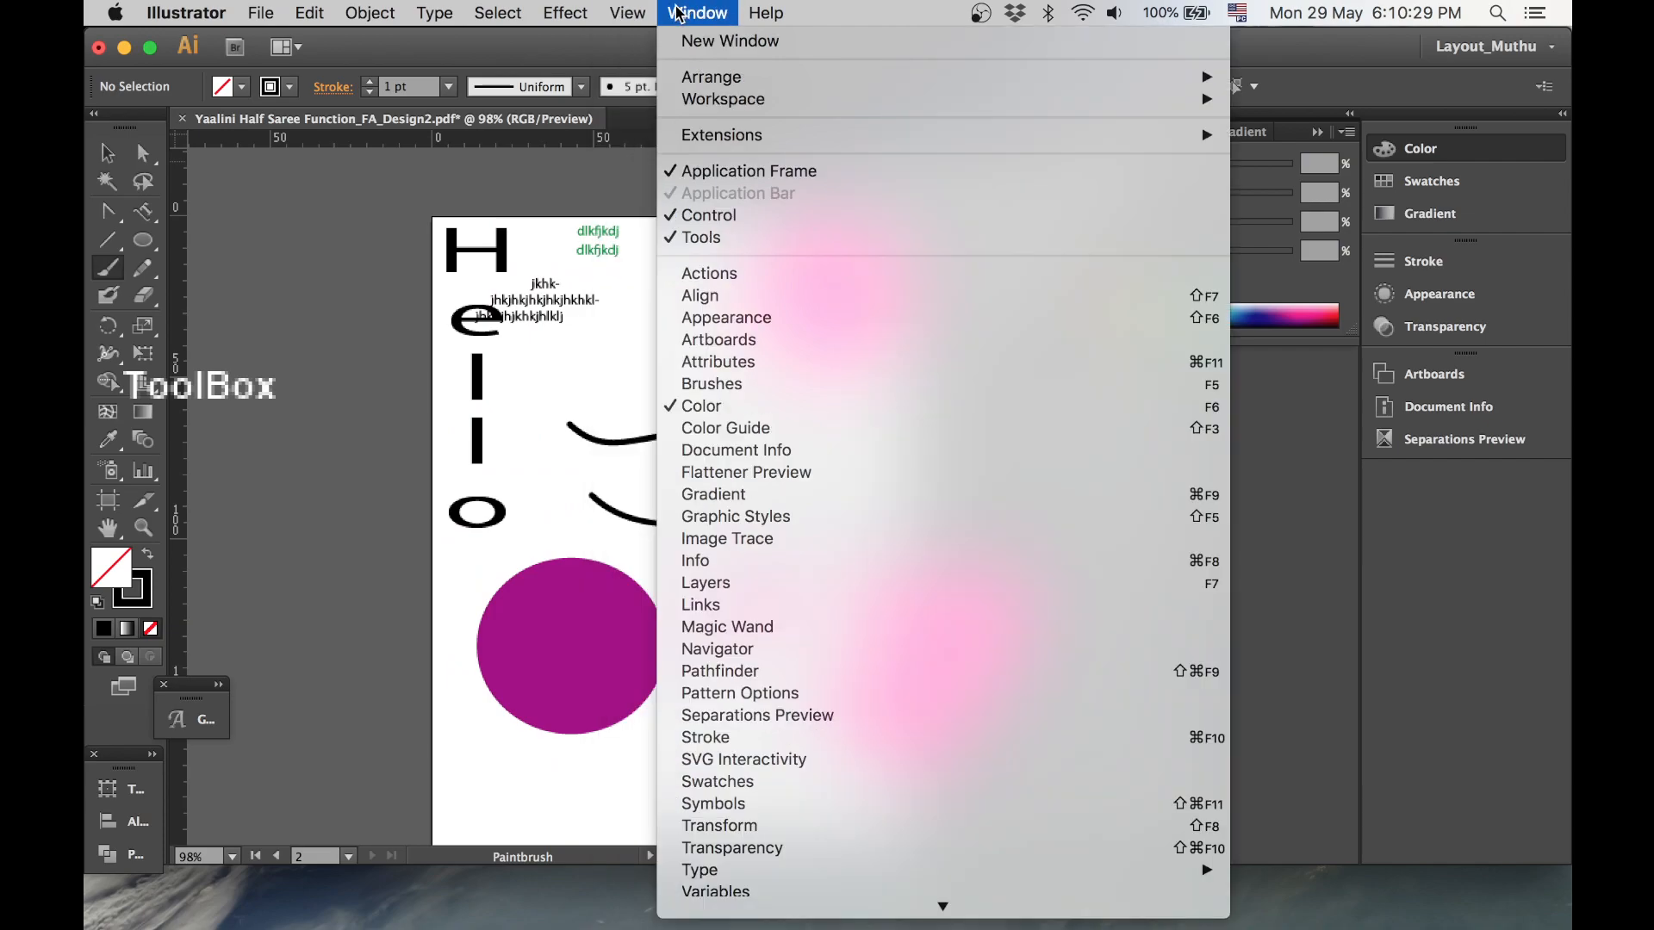
{"action": "left_click", "coordinate": [746, 384]}
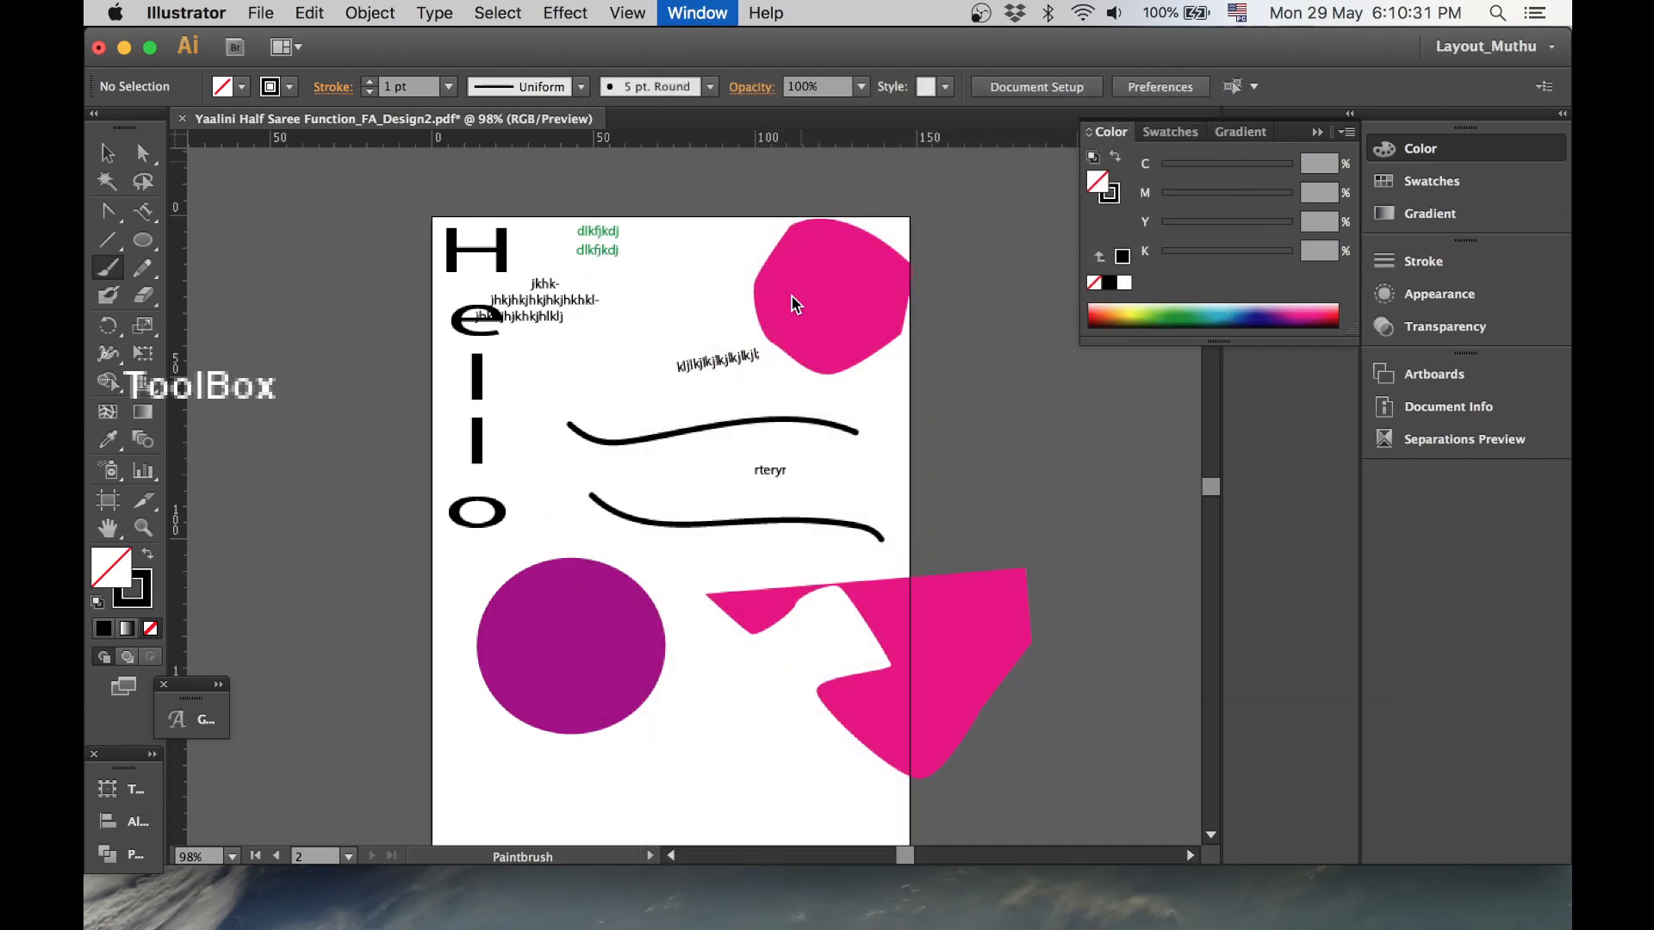
{"action": "mouse_move", "coordinate": [915, 675]}
{"action": "left_mouse_down"}
{"action": "mouse_move", "coordinate": [980, 632]}
{"action": "mouse_move", "coordinate": [1099, 148]}
{"action": "left_mouse_up"}
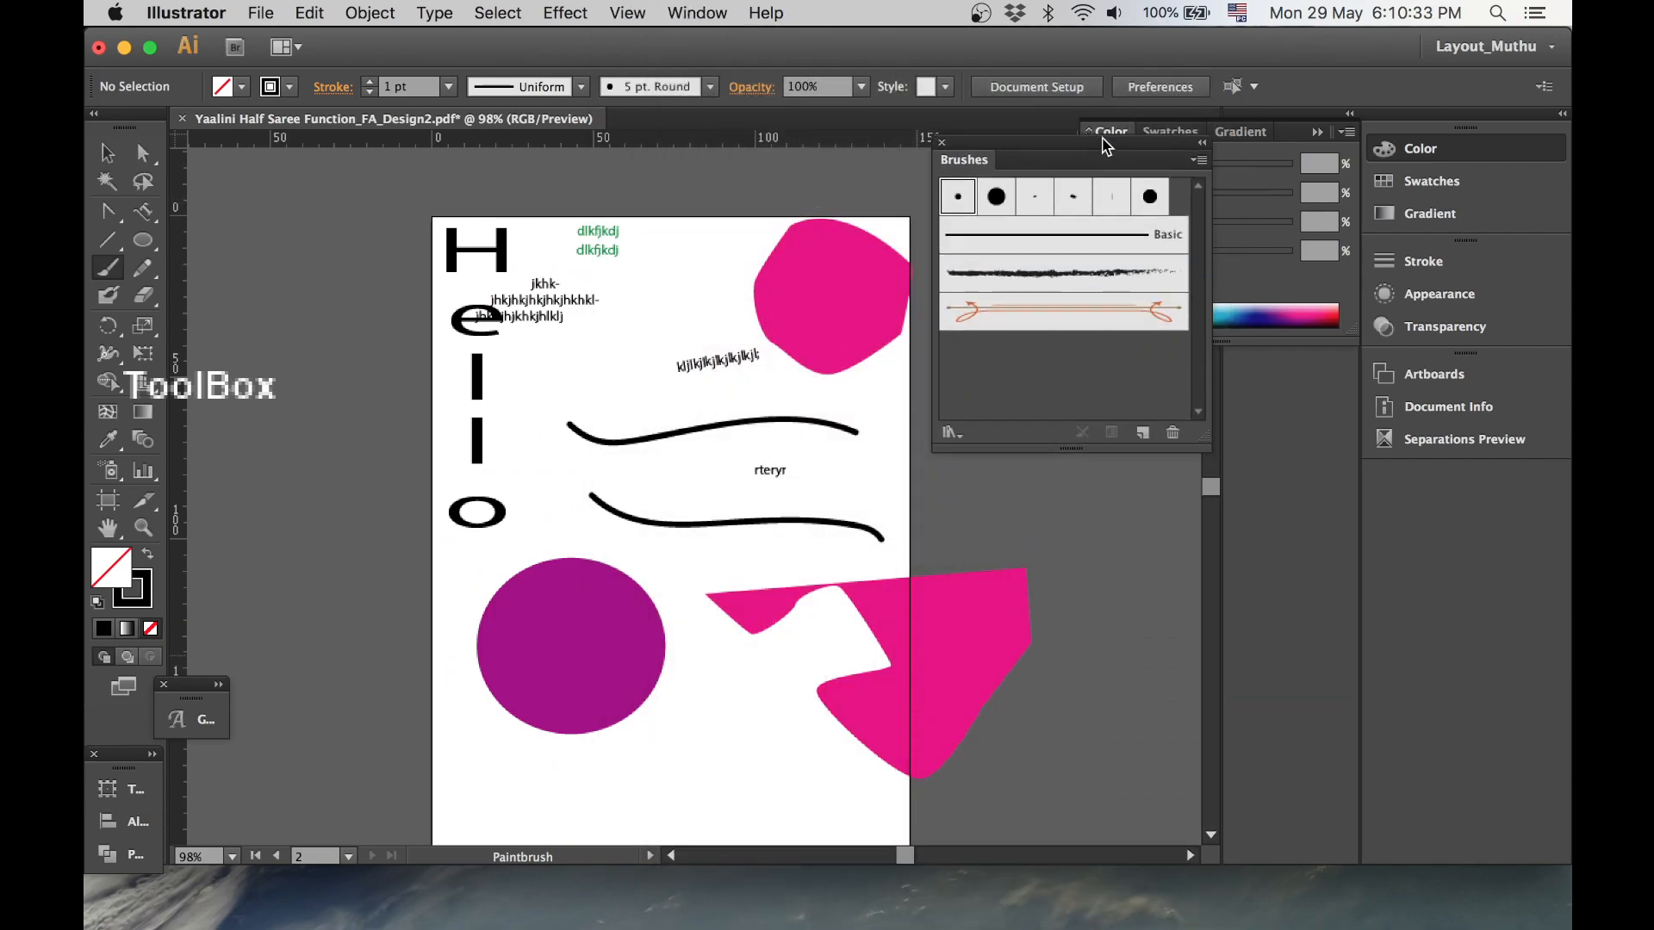
{"action": "left_click", "coordinate": [1110, 274]}
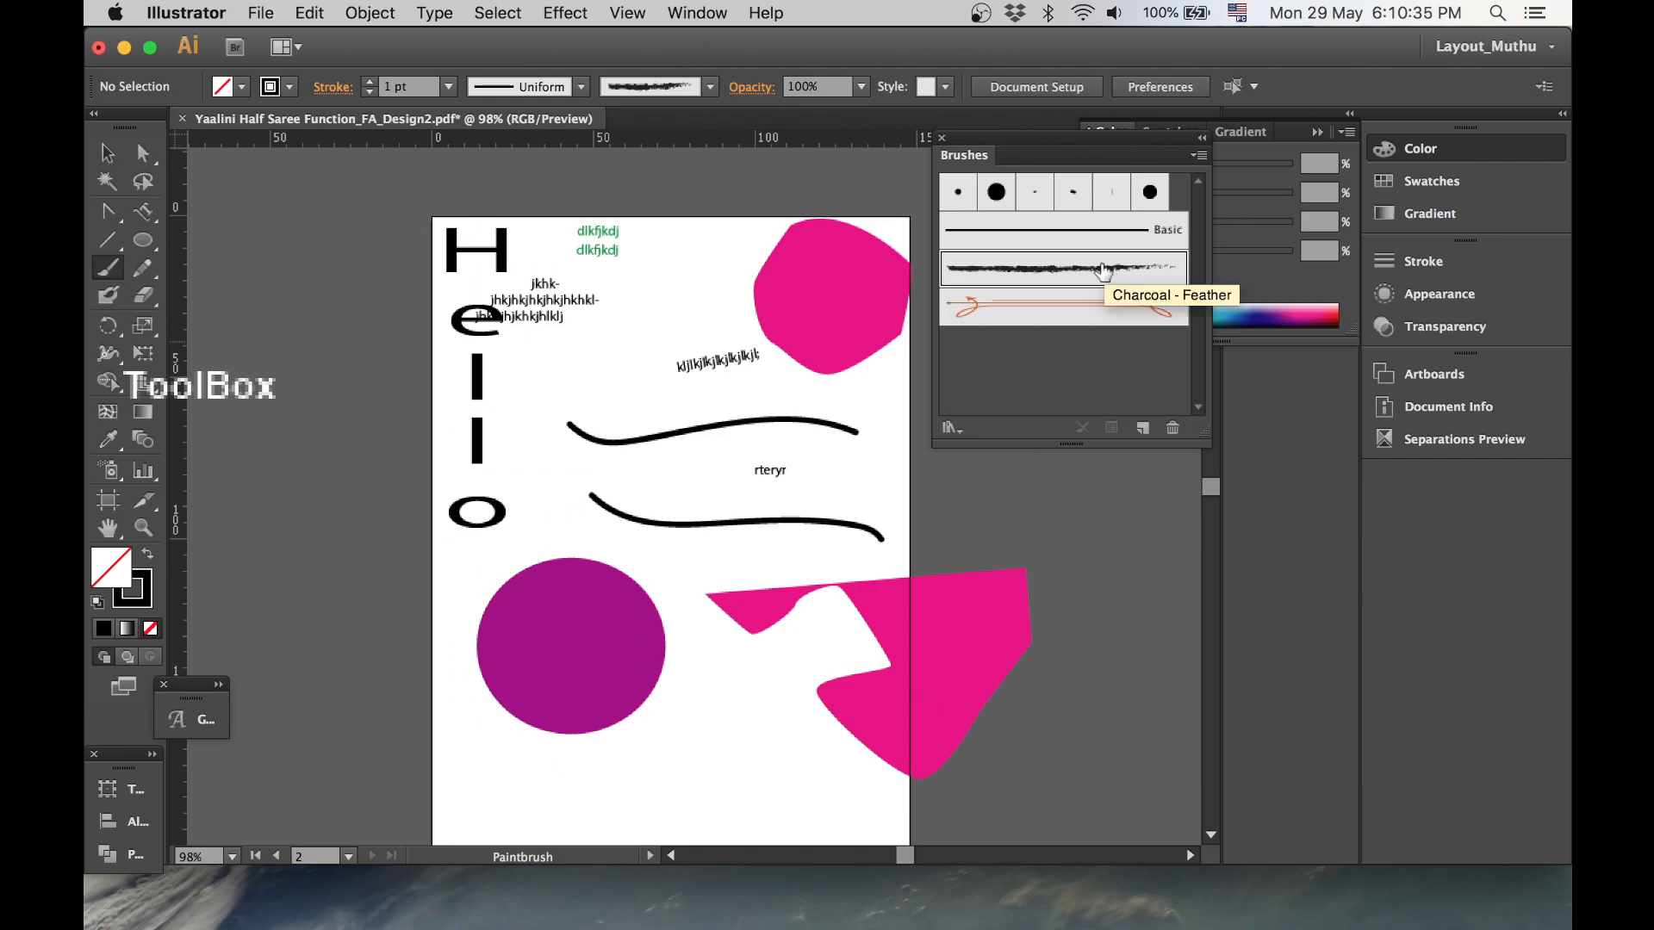
{"action": "left_click_drag", "start_coordinate": [774, 365], "coordinate": [774, 364]}
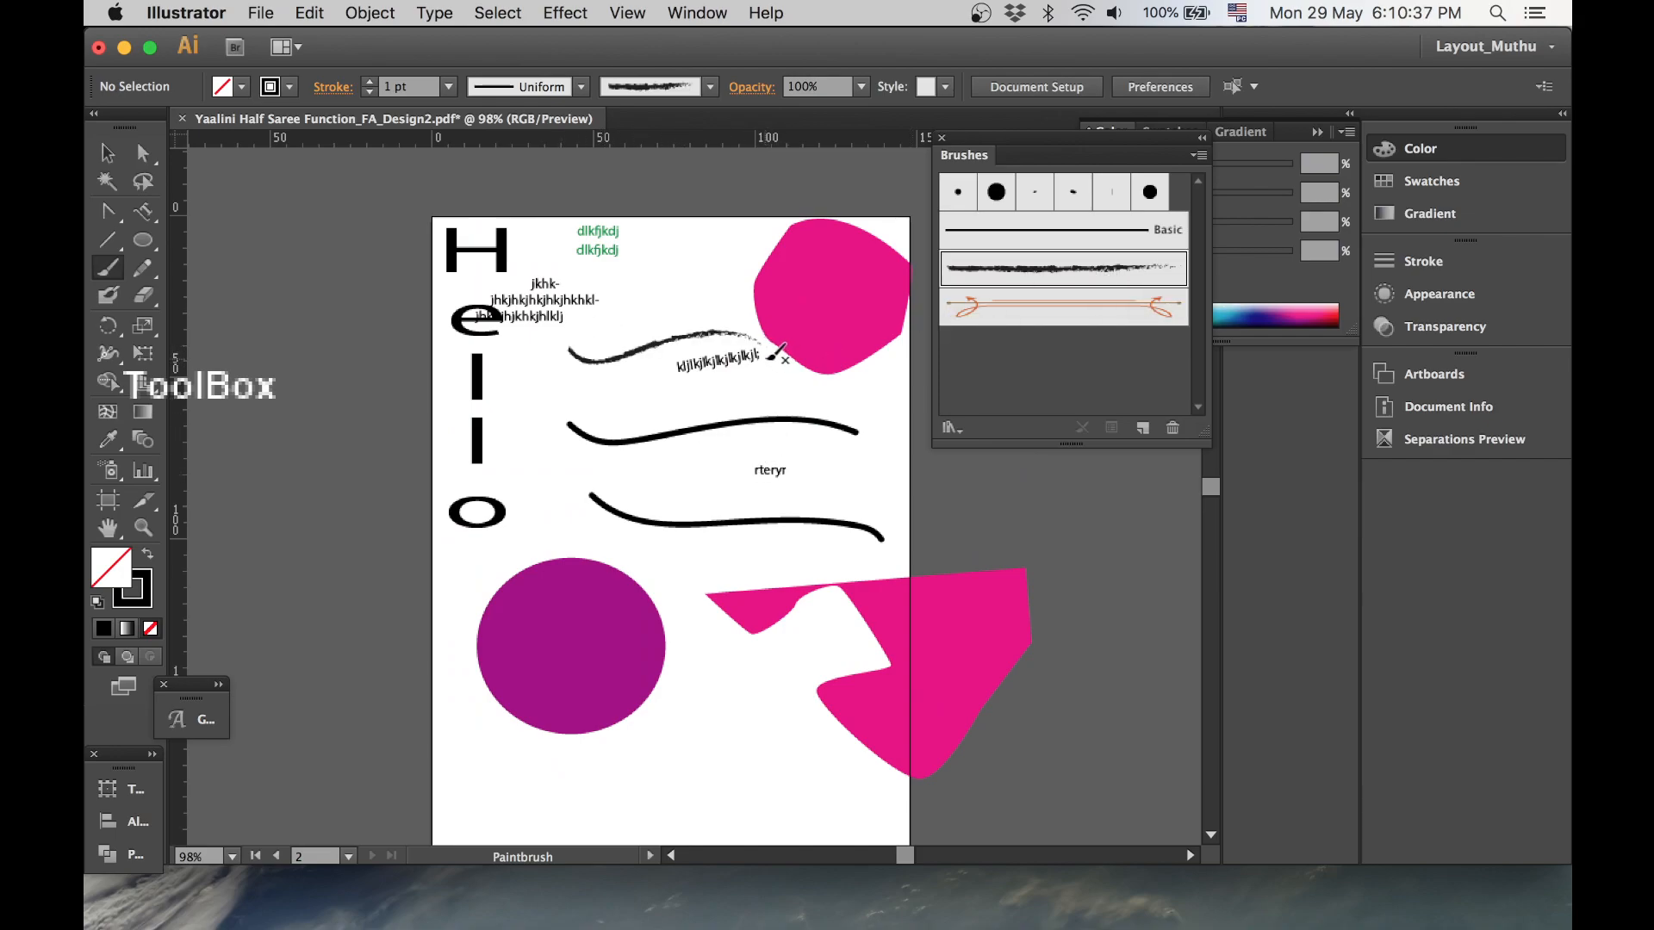
- Open the Bristle Brush Library panel from the brush libraries and enlarge it to show more brushes
{"action": "left_click", "coordinate": [957, 436]}
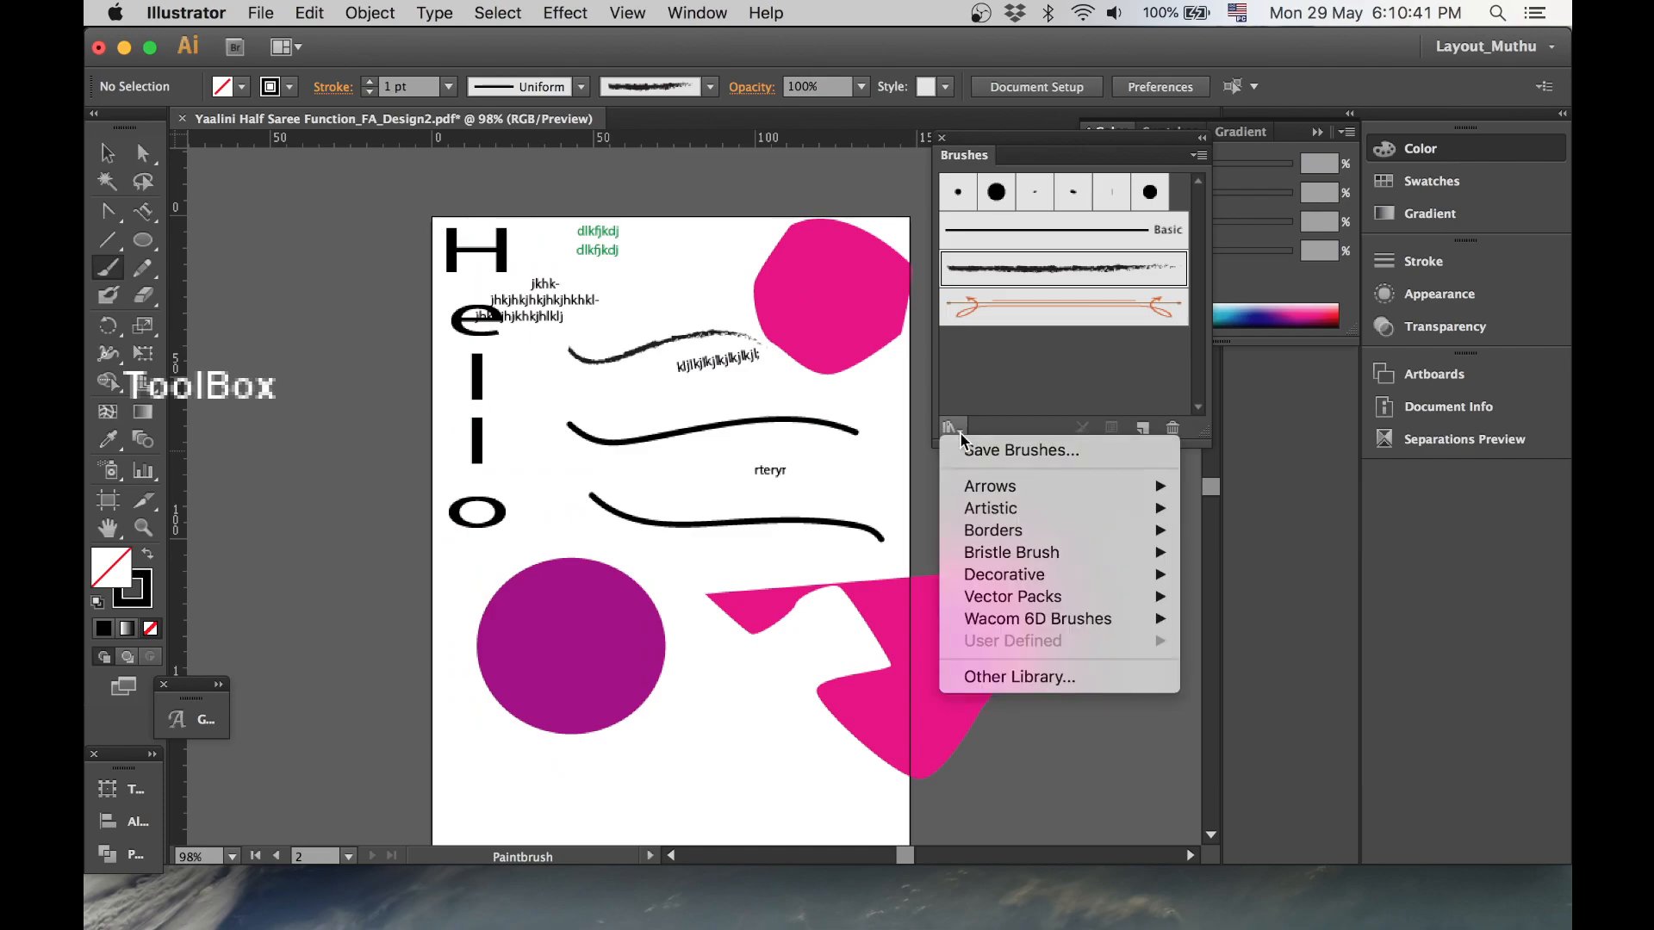
{"action": "mouse_move", "coordinate": [1027, 506]}
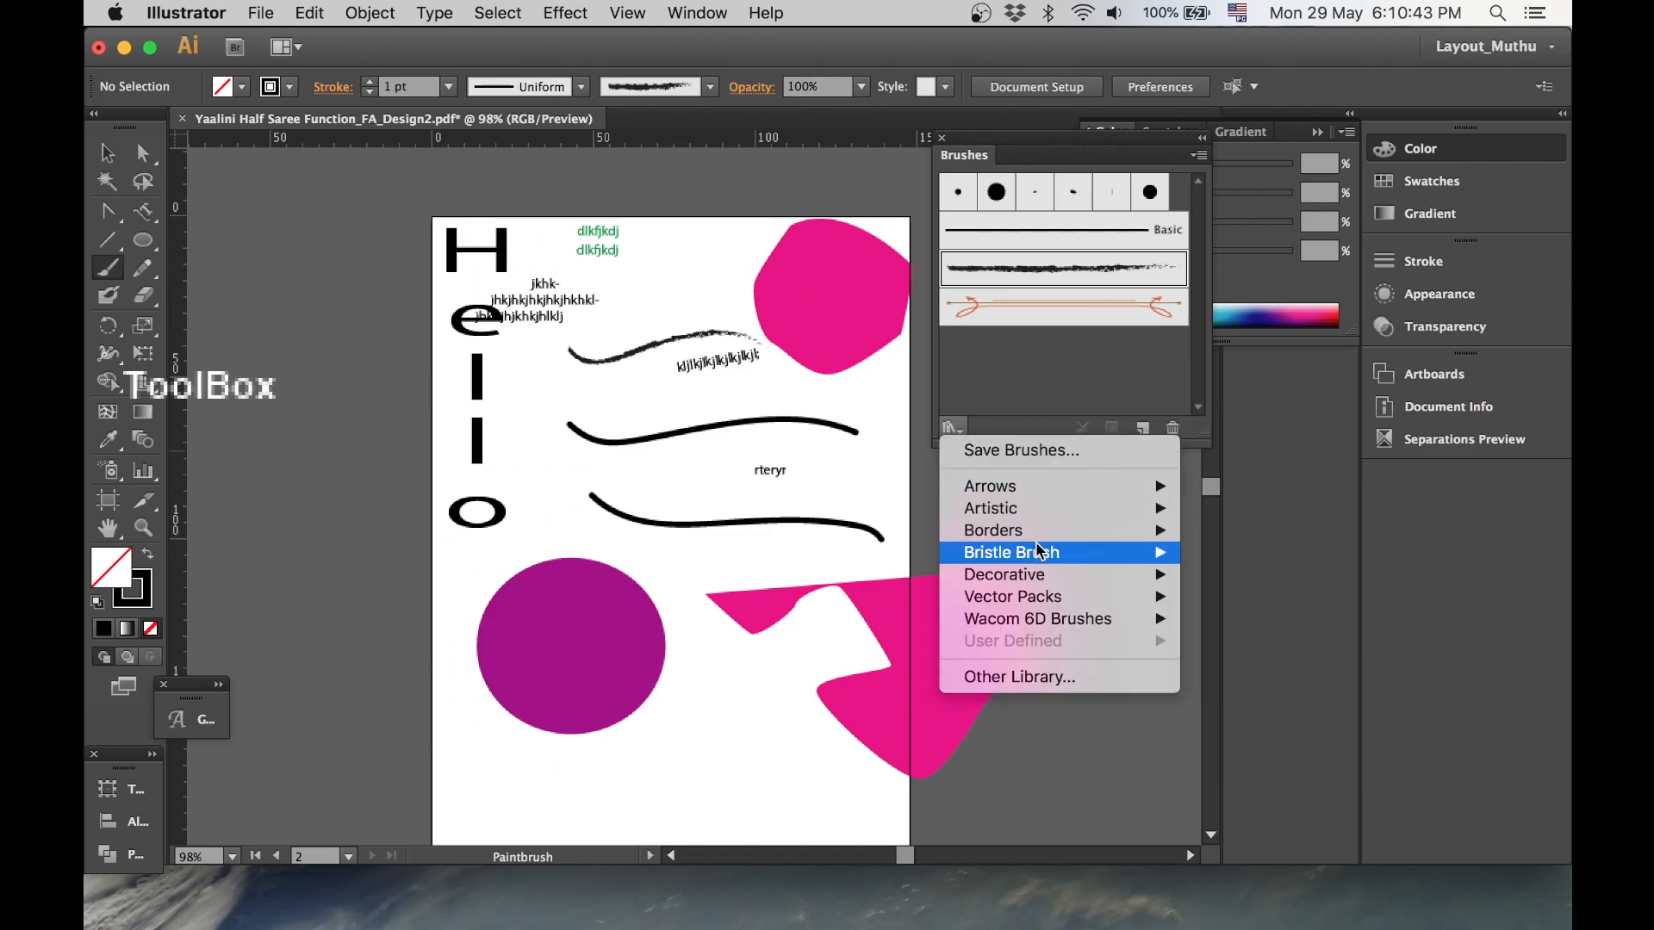
{"action": "mouse_move", "coordinate": [1038, 553]}
{"action": "left_click", "coordinate": [1308, 555]}
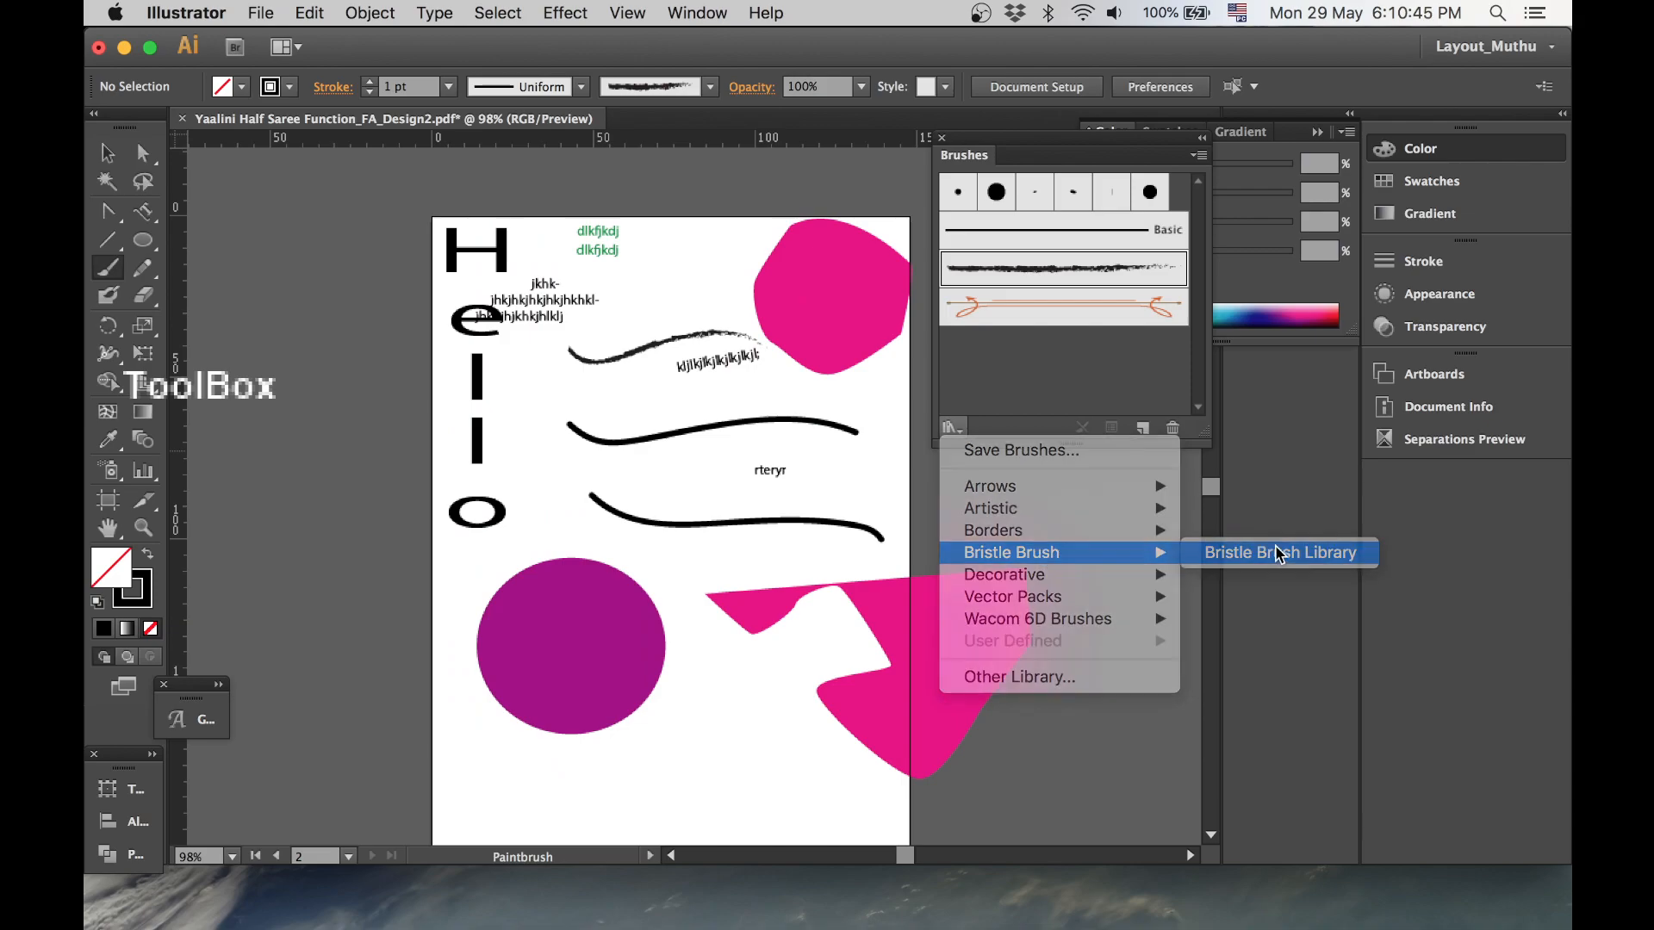
{"action": "left_click_drag", "start_coordinate": [896, 440], "coordinate": [1071, 407]}
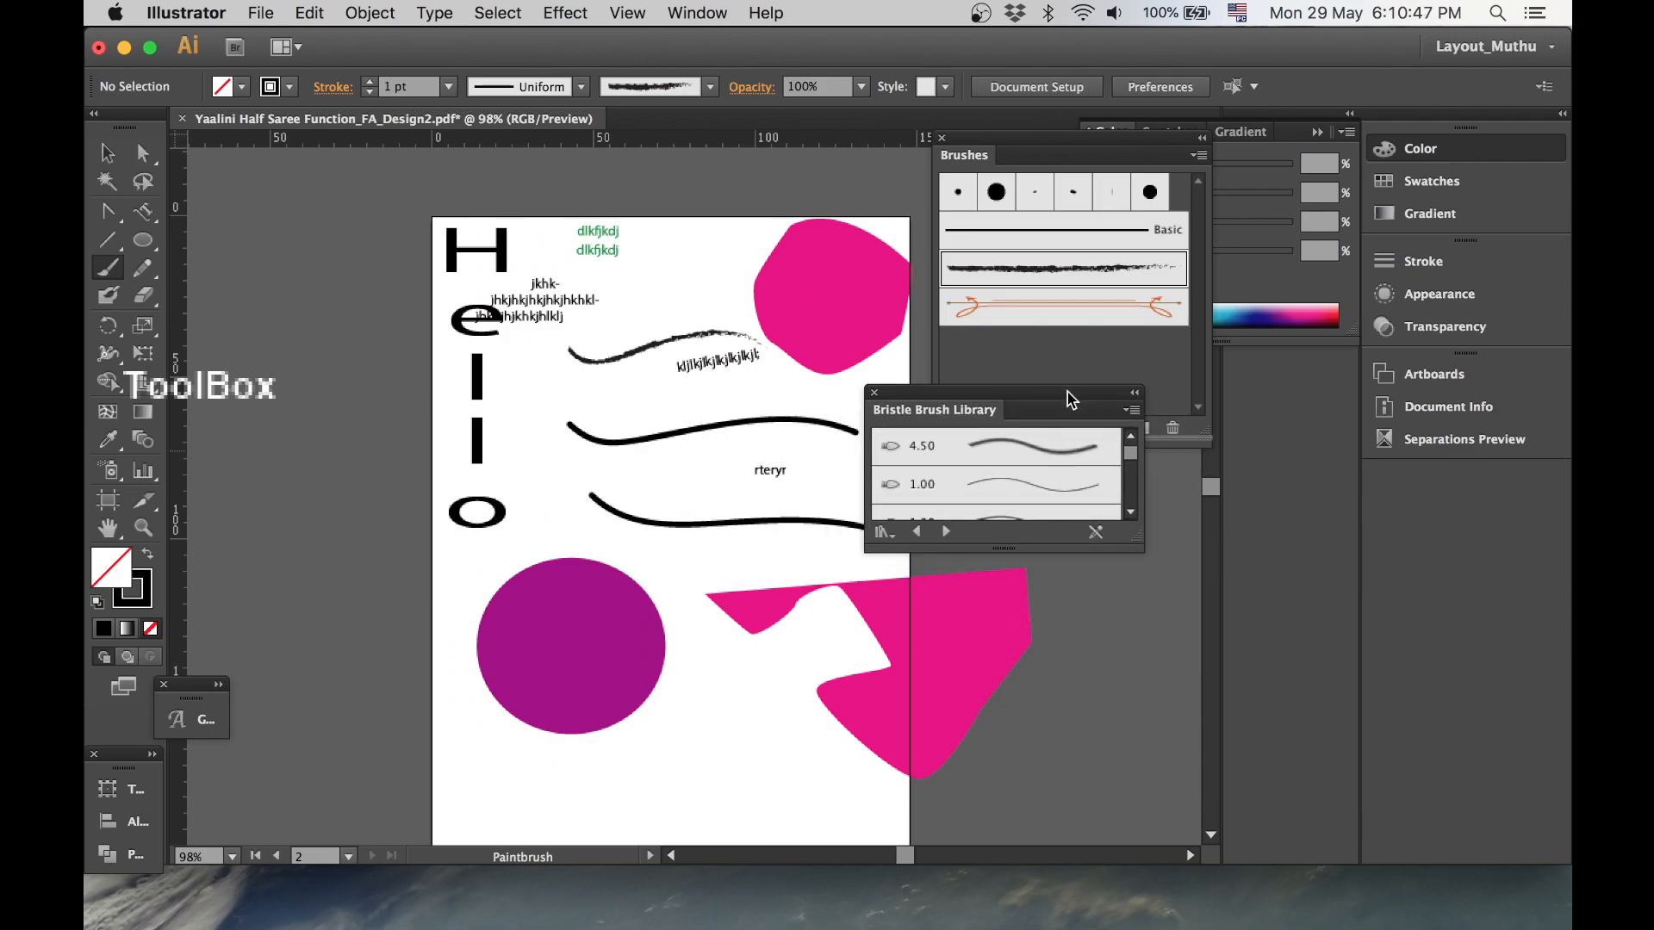
{"action": "mouse_move", "coordinate": [1137, 551]}
{"action": "left_mouse_down"}
{"action": "mouse_move", "coordinate": [1181, 802]}
{"action": "mouse_move", "coordinate": [1216, 820]}
{"action": "left_mouse_up"}
- Paint three strokes with the 6.00 bristle brush: one near the page bottom and two diagonal ones beside 'Hello'
{"action": "left_click", "coordinate": [1102, 674]}
{"action": "mouse_move", "coordinate": [454, 771]}
{"action": "left_mouse_down"}
{"action": "mouse_move", "coordinate": [585, 778]}
{"action": "mouse_move", "coordinate": [771, 771]}
{"action": "left_mouse_up"}
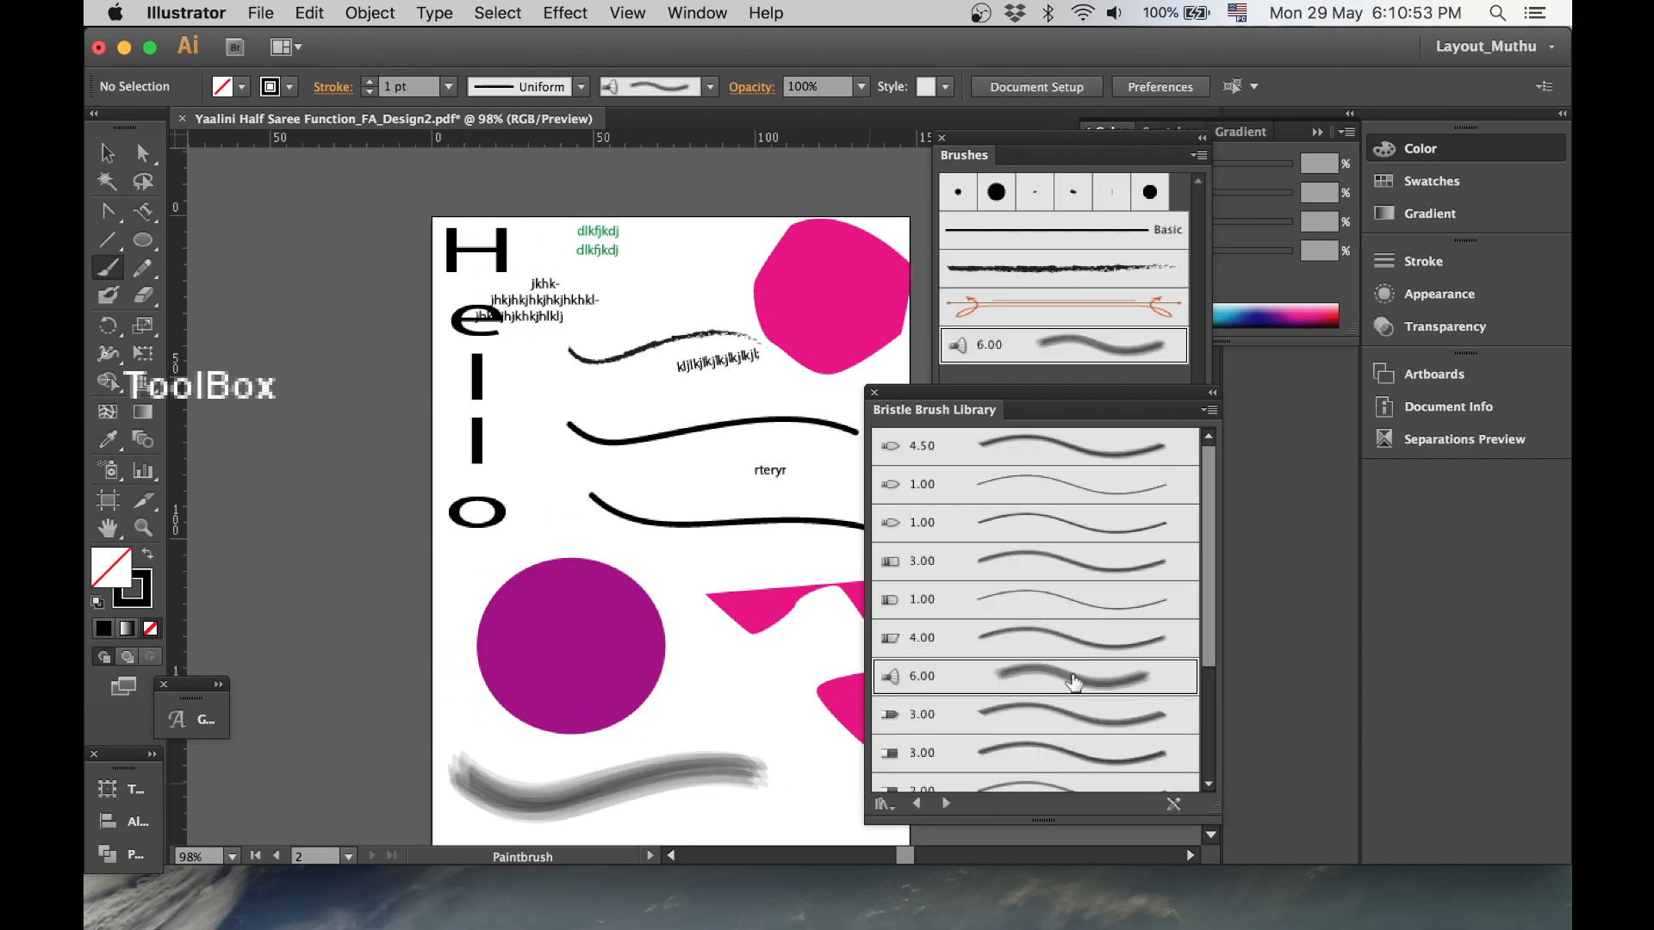
{"action": "left_click_drag", "start_coordinate": [517, 540], "coordinate": [702, 440]}
{"action": "left_click_drag", "start_coordinate": [516, 465], "coordinate": [747, 340]}
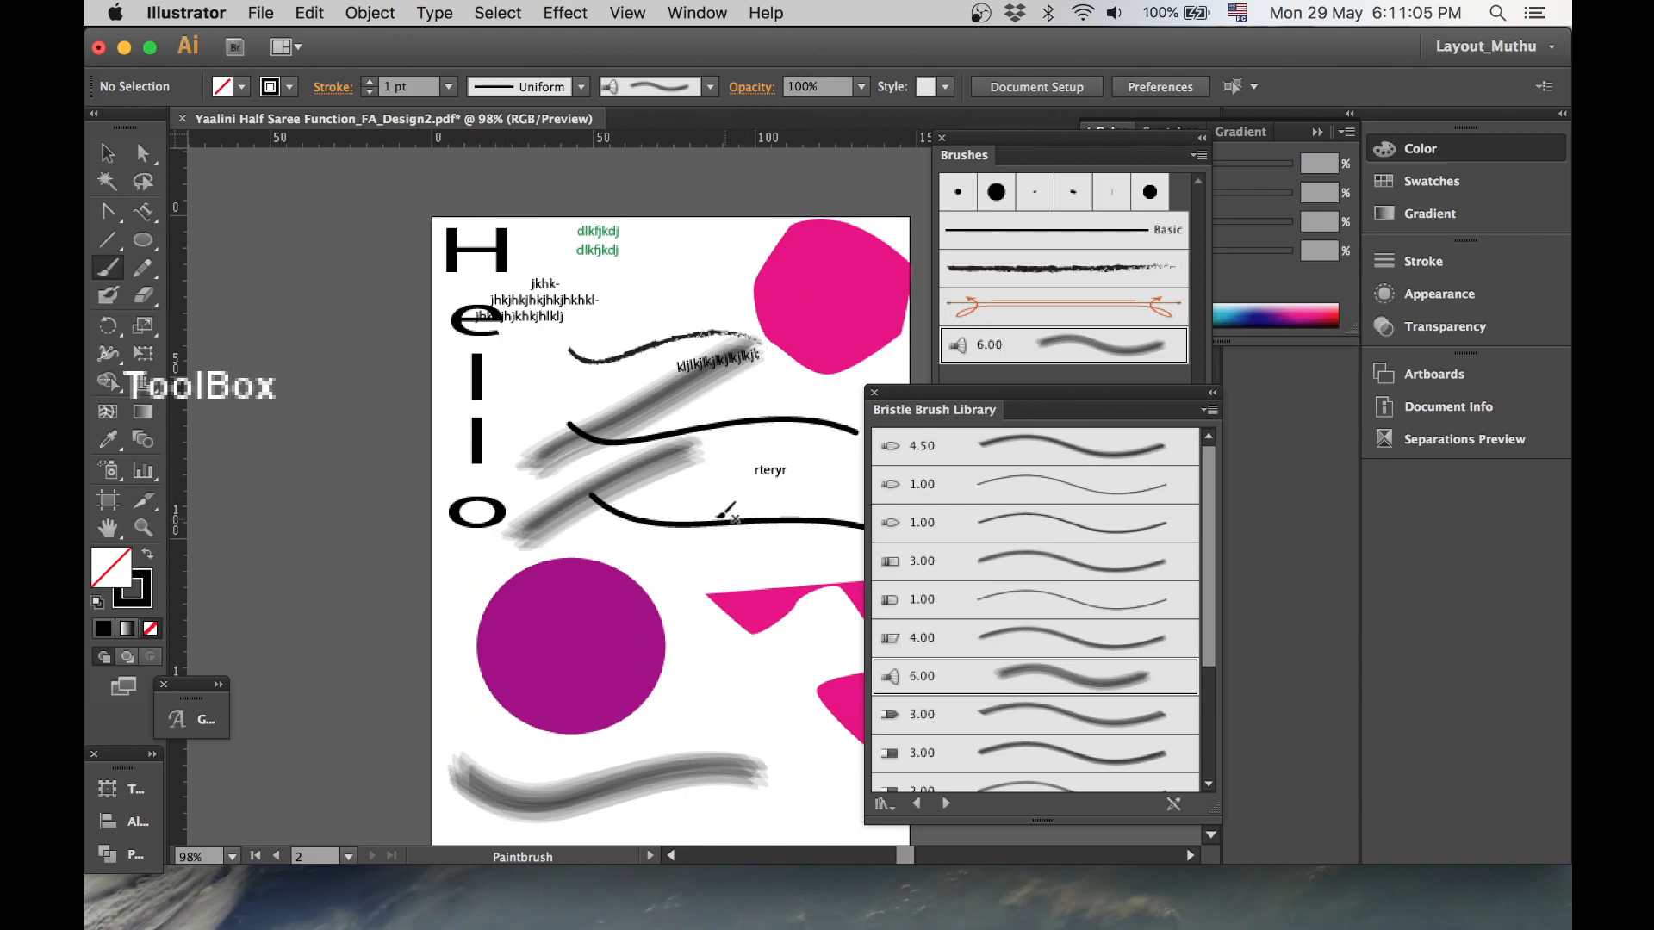
- Draw a zigzag path with the Pencil tool near the page top, then erase its left end with the Path Eraser tool
{"action": "left_click", "coordinate": [144, 274]}
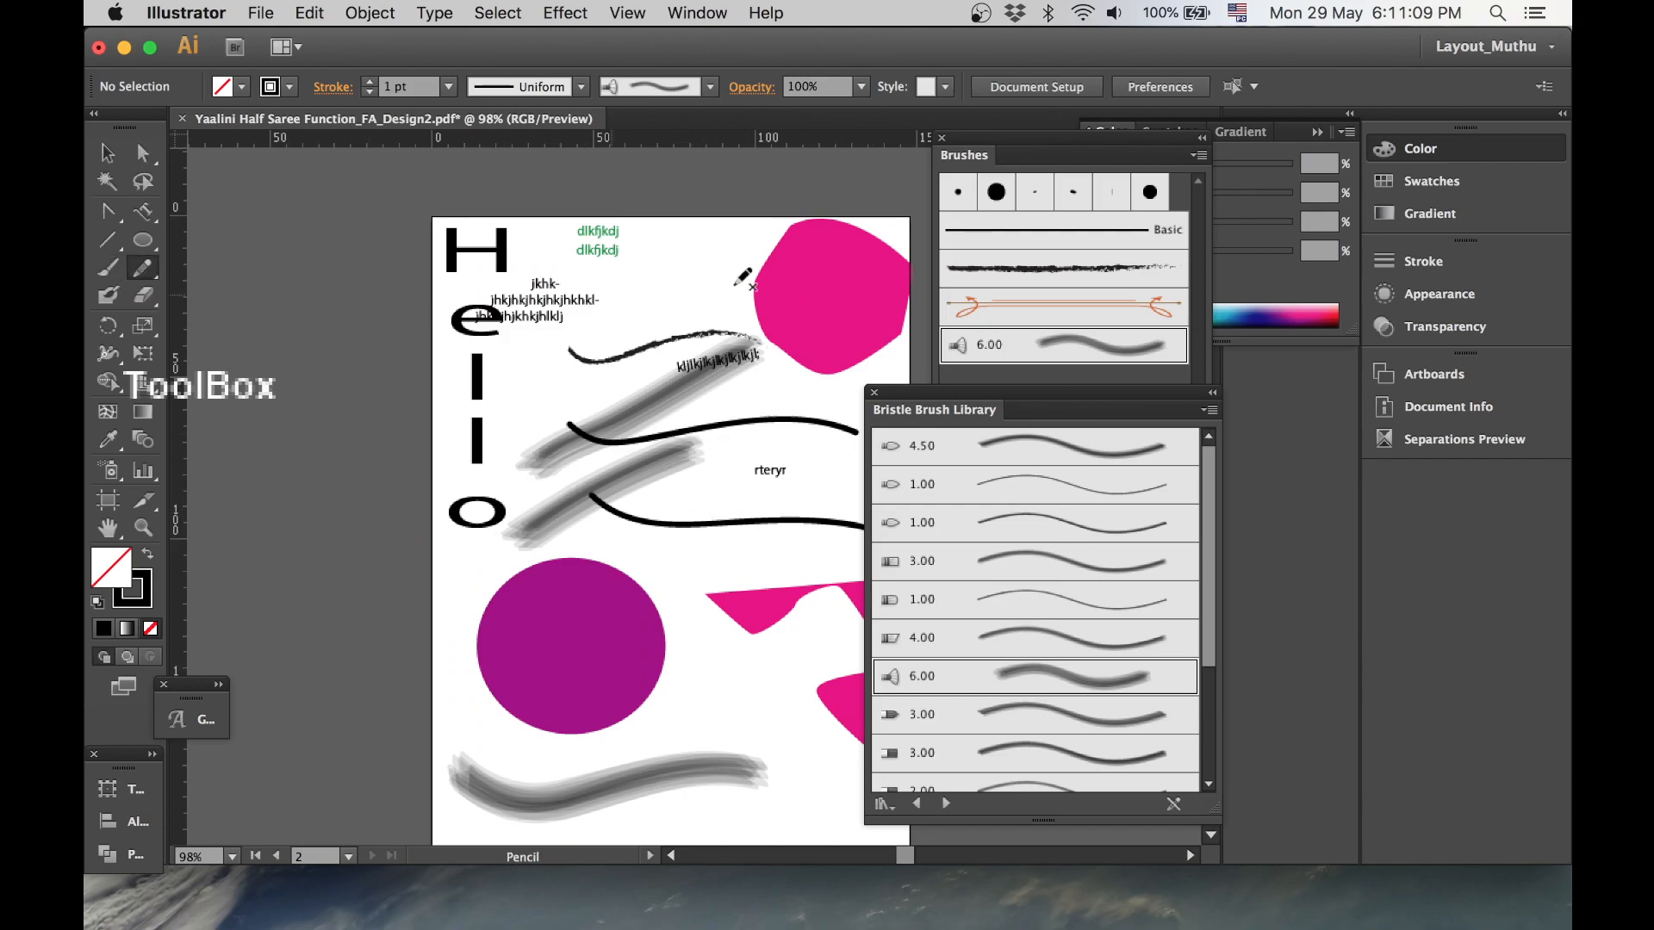
{"action": "mouse_move", "coordinate": [649, 235]}
{"action": "left_mouse_down"}
{"action": "mouse_move", "coordinate": [637, 292]}
{"action": "mouse_move", "coordinate": [697, 255]}
{"action": "mouse_move", "coordinate": [738, 255]}
{"action": "left_mouse_up"}
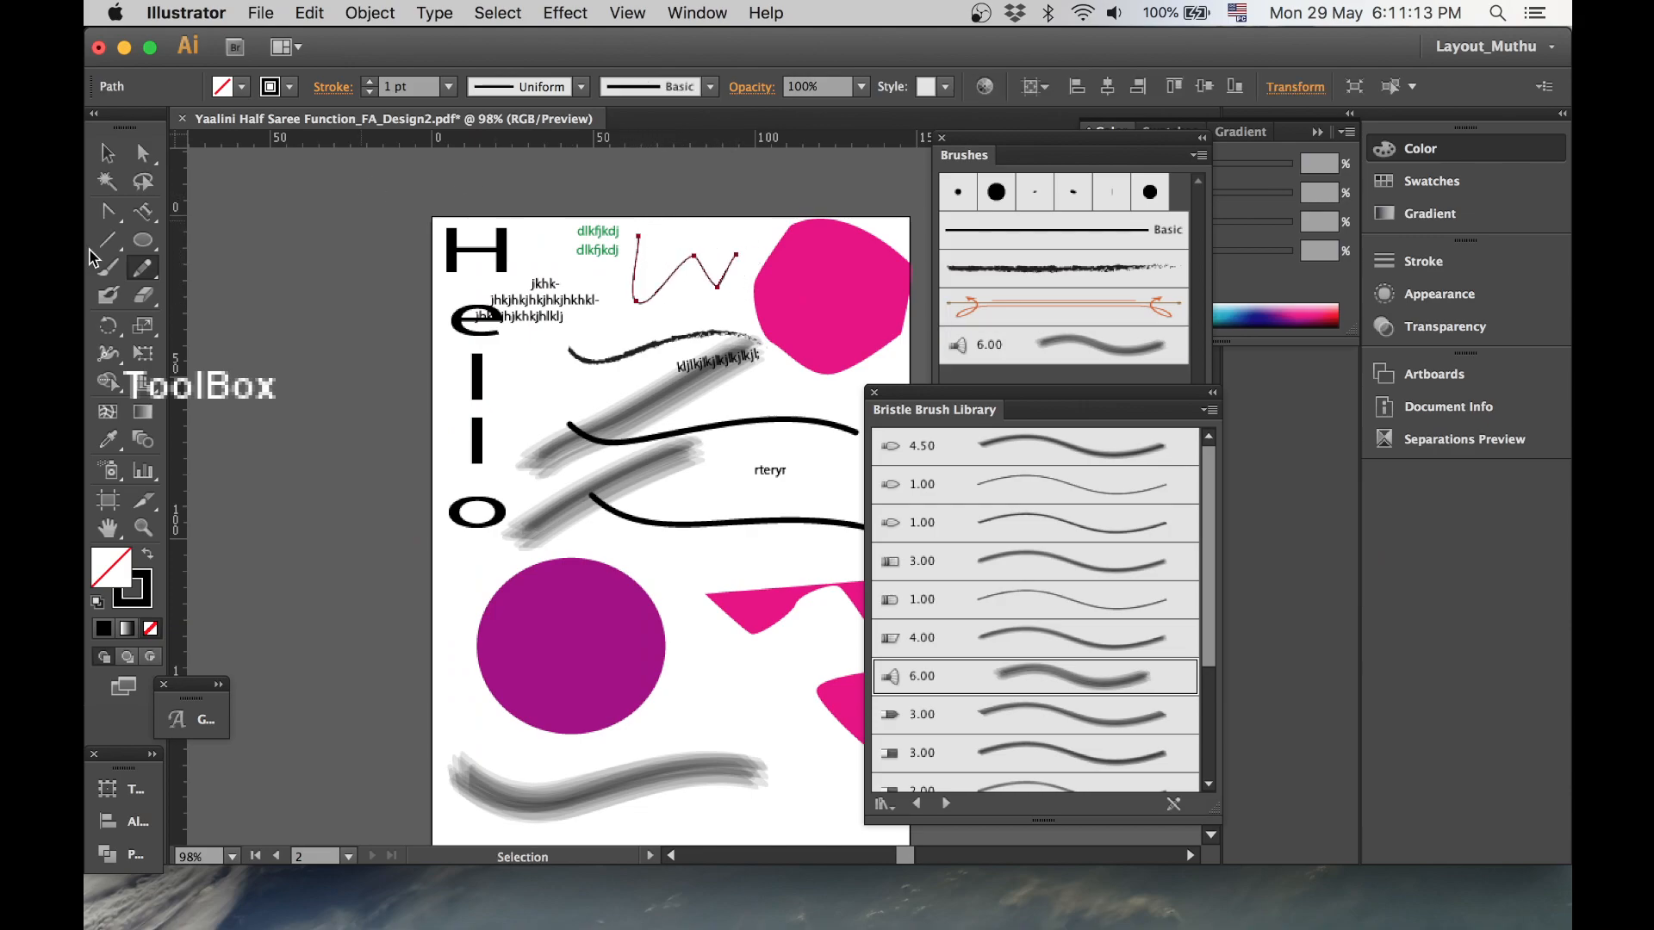
{"action": "left_click", "coordinate": [155, 278]}
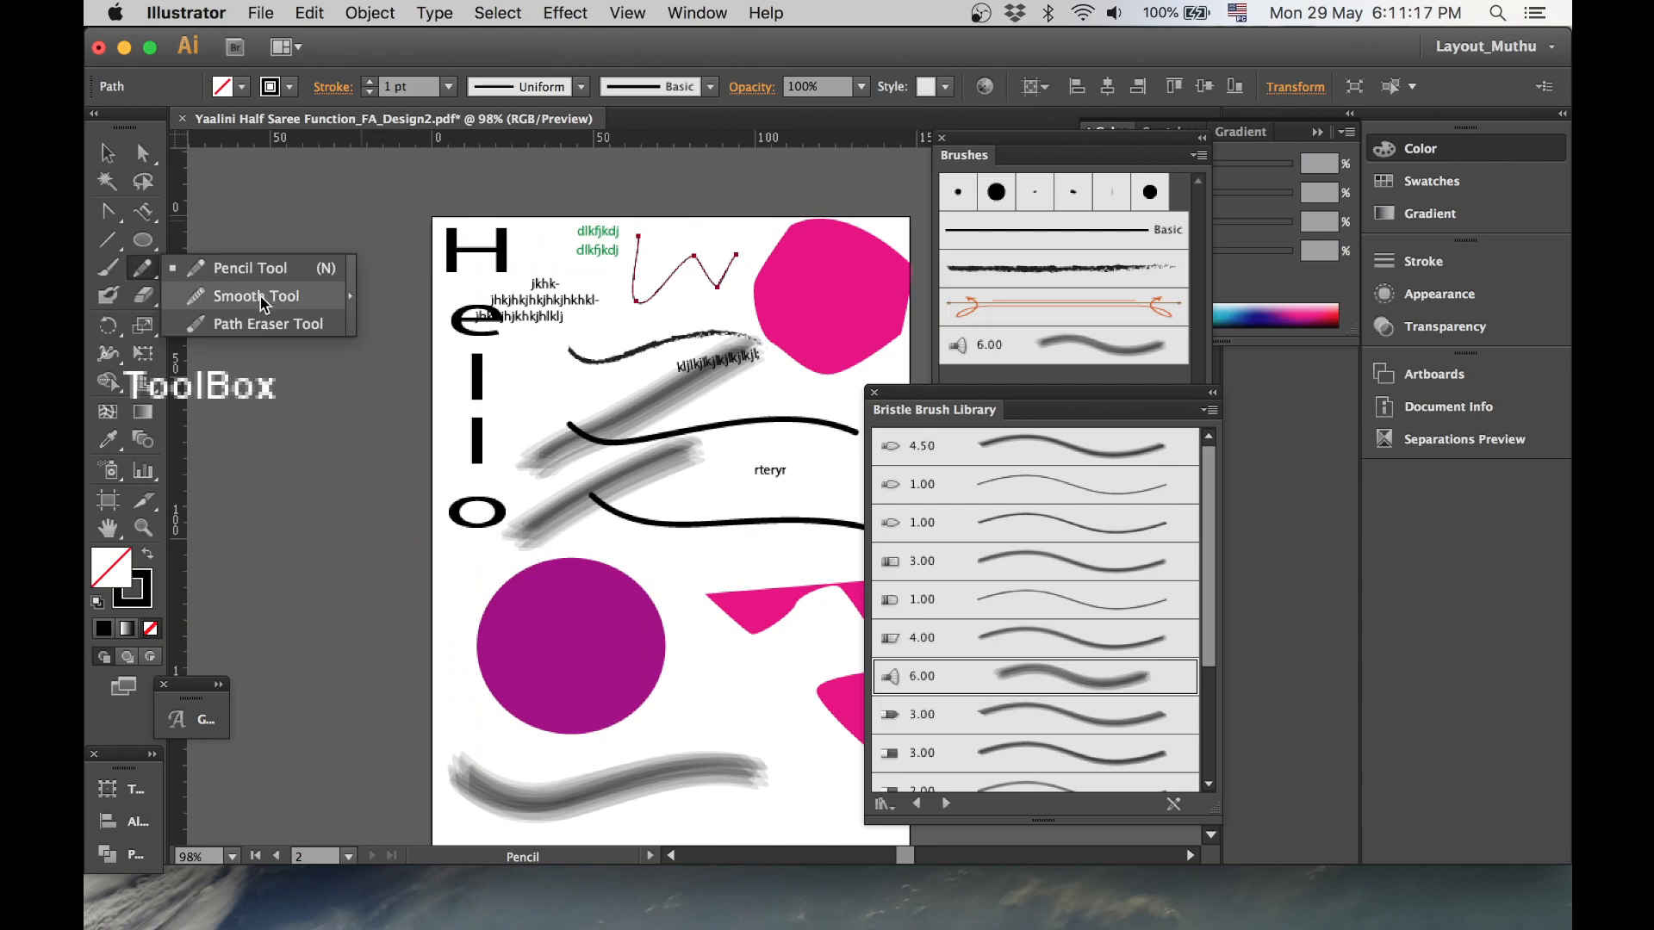
{"action": "left_click", "coordinate": [259, 323]}
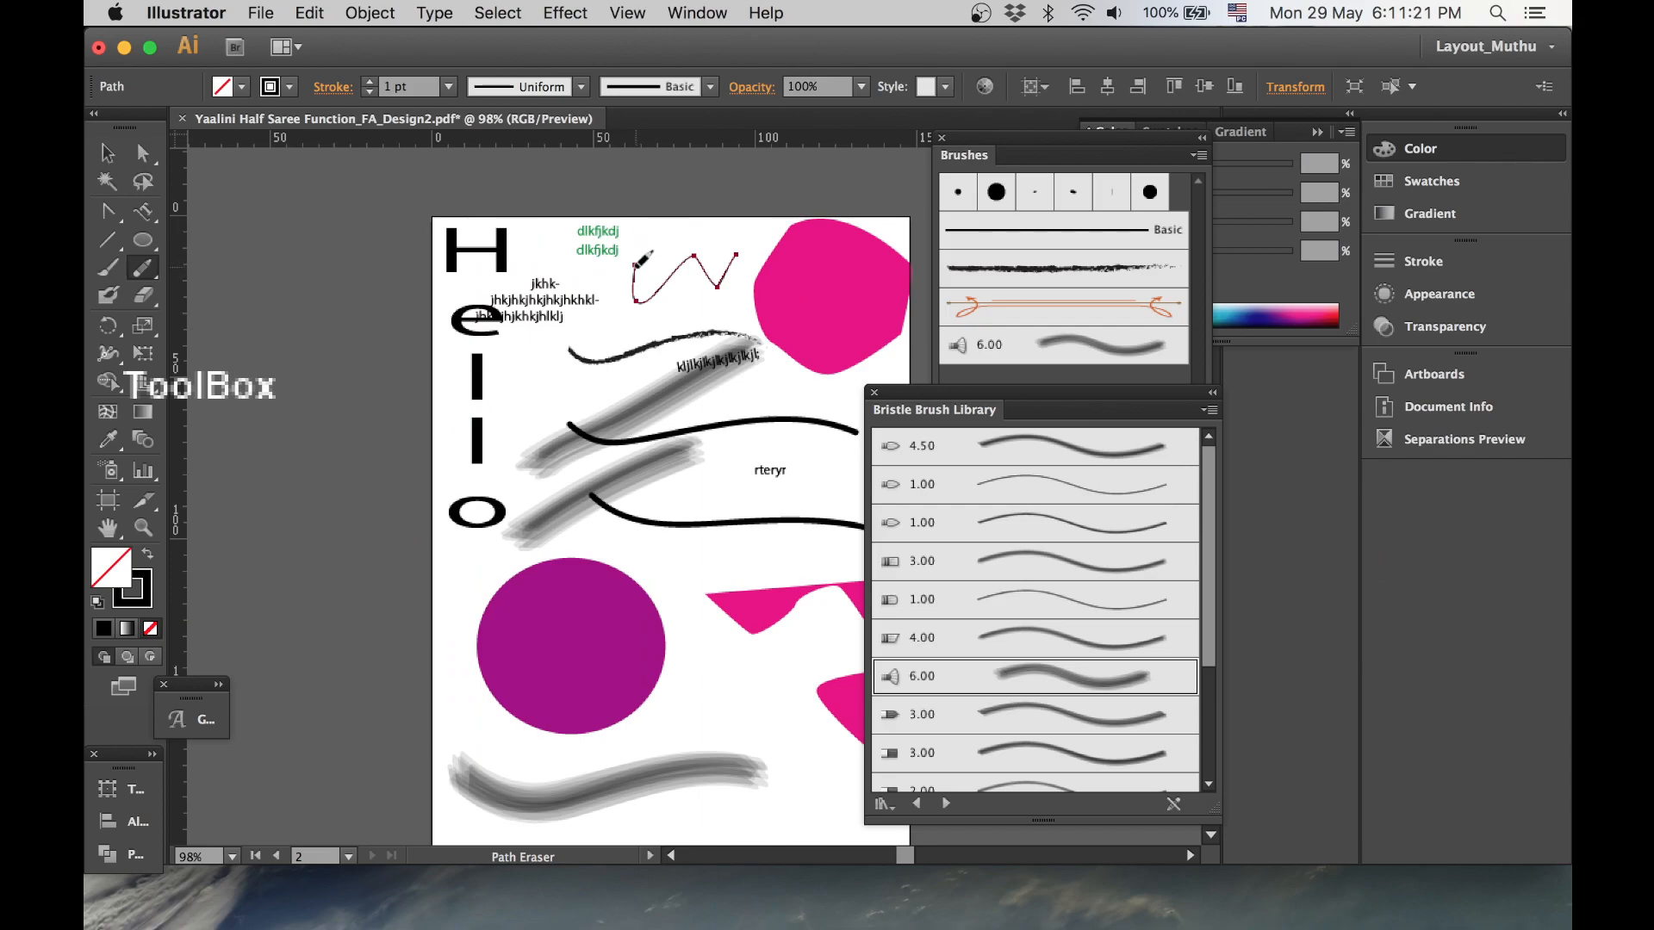
{"action": "left_click_drag", "start_coordinate": [635, 266], "coordinate": [637, 307]}
- Smooth the right part of the pencil zigzag with the Smooth tool
{"action": "left_click", "coordinate": [156, 283]}
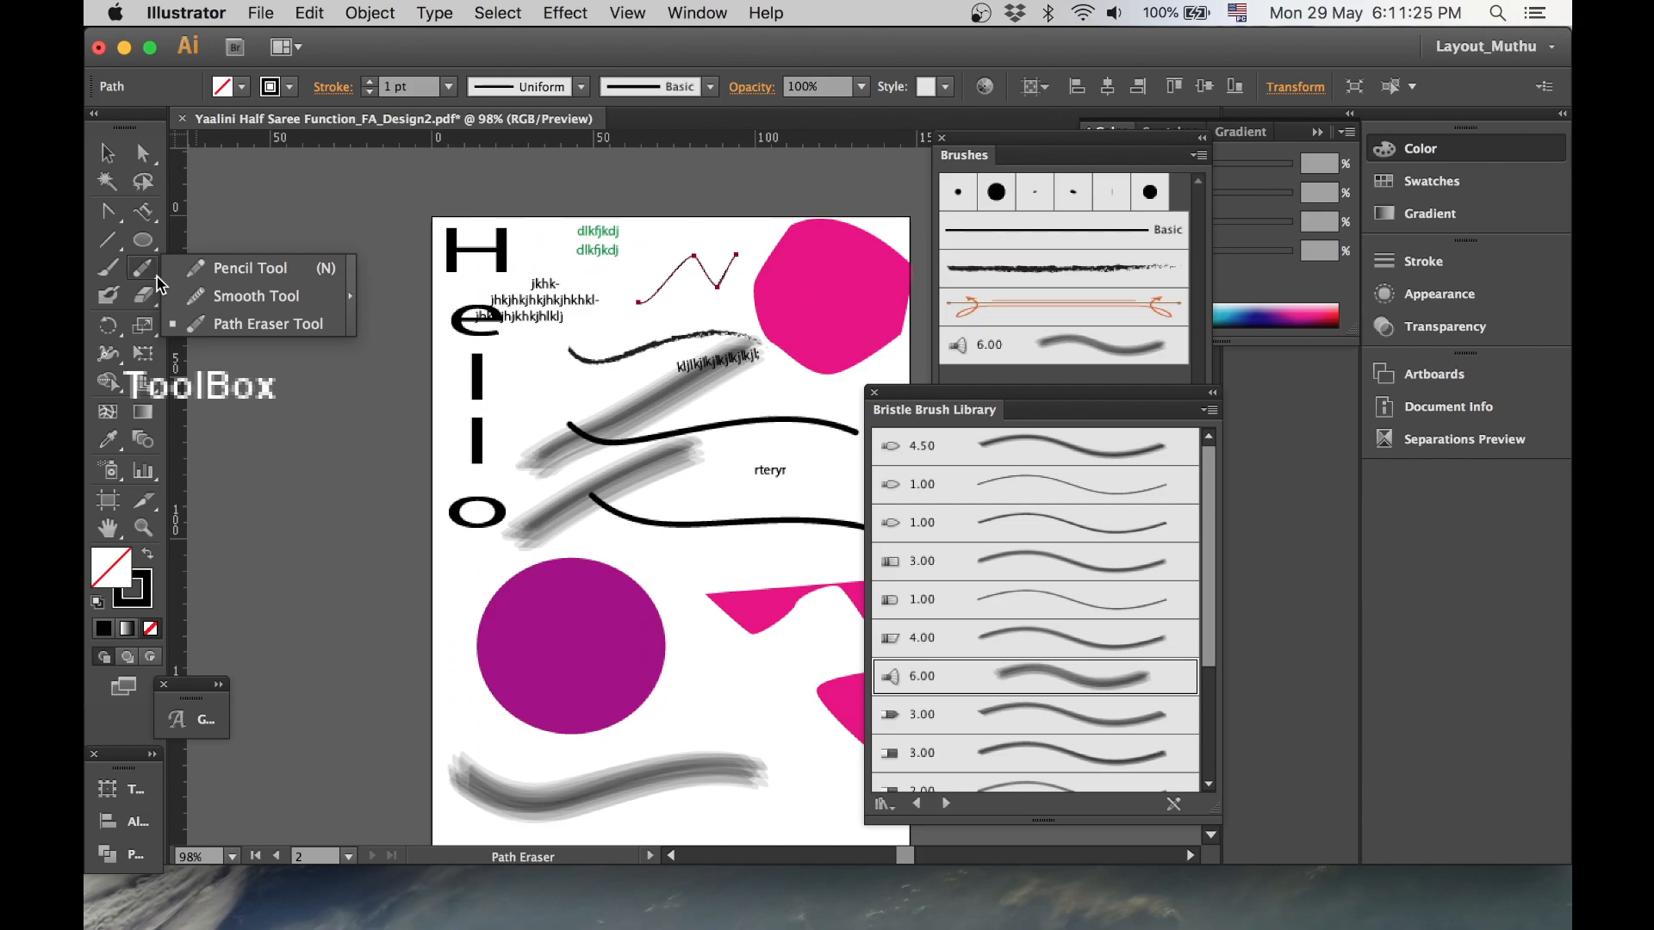
{"action": "left_click", "coordinate": [239, 308]}
{"action": "mouse_move", "coordinate": [696, 257]}
{"action": "left_mouse_down"}
{"action": "mouse_move", "coordinate": [728, 292]}
{"action": "mouse_move", "coordinate": [729, 273]}
{"action": "left_mouse_up"}
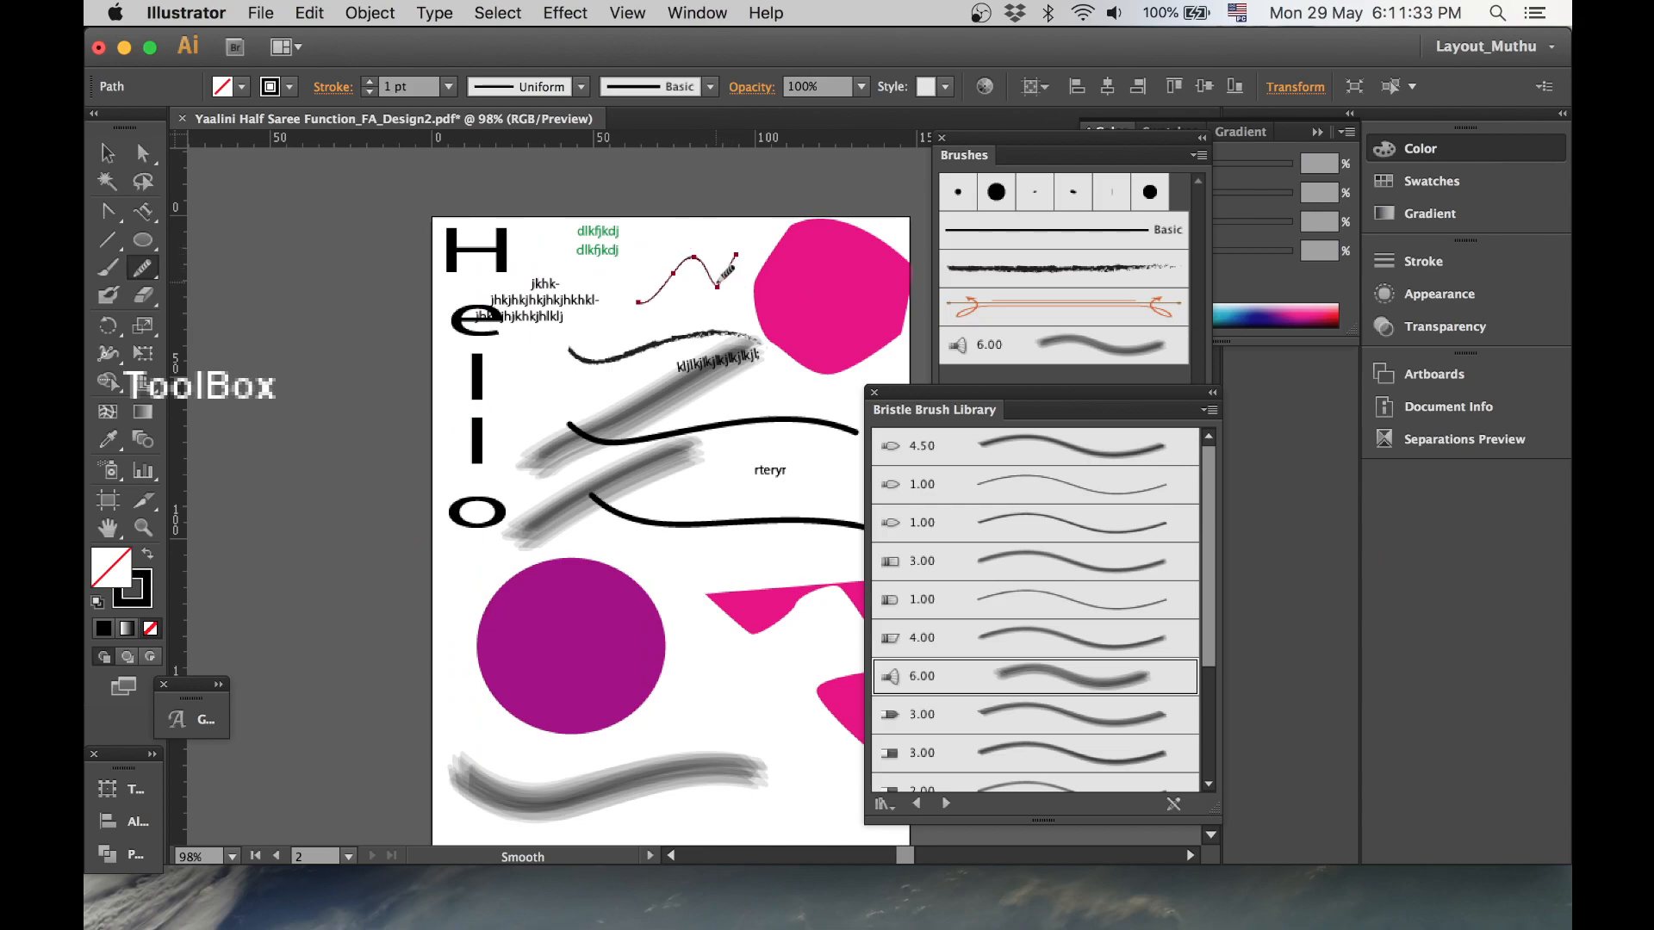
{"action": "left_click_drag", "start_coordinate": [719, 285], "coordinate": [735, 266]}
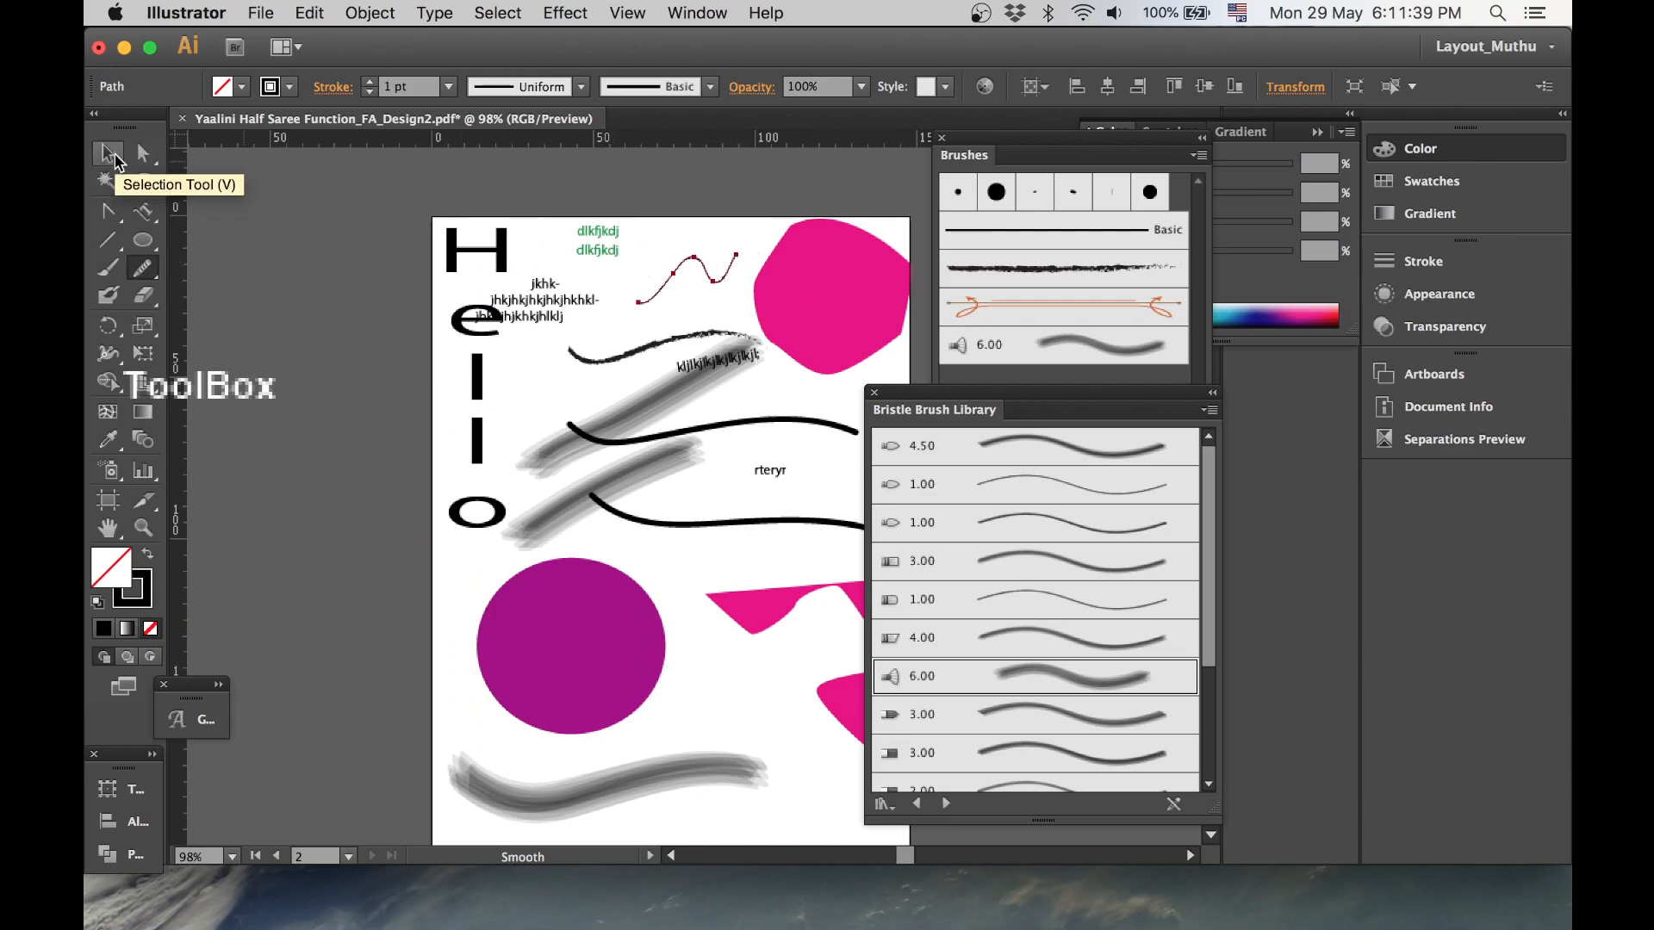
- Draw a new zigzag path of six anchor points with the Pen tool above the smoothed curve
{"action": "left_click_drag", "start_coordinate": [597, 241], "coordinate": [754, 337]}
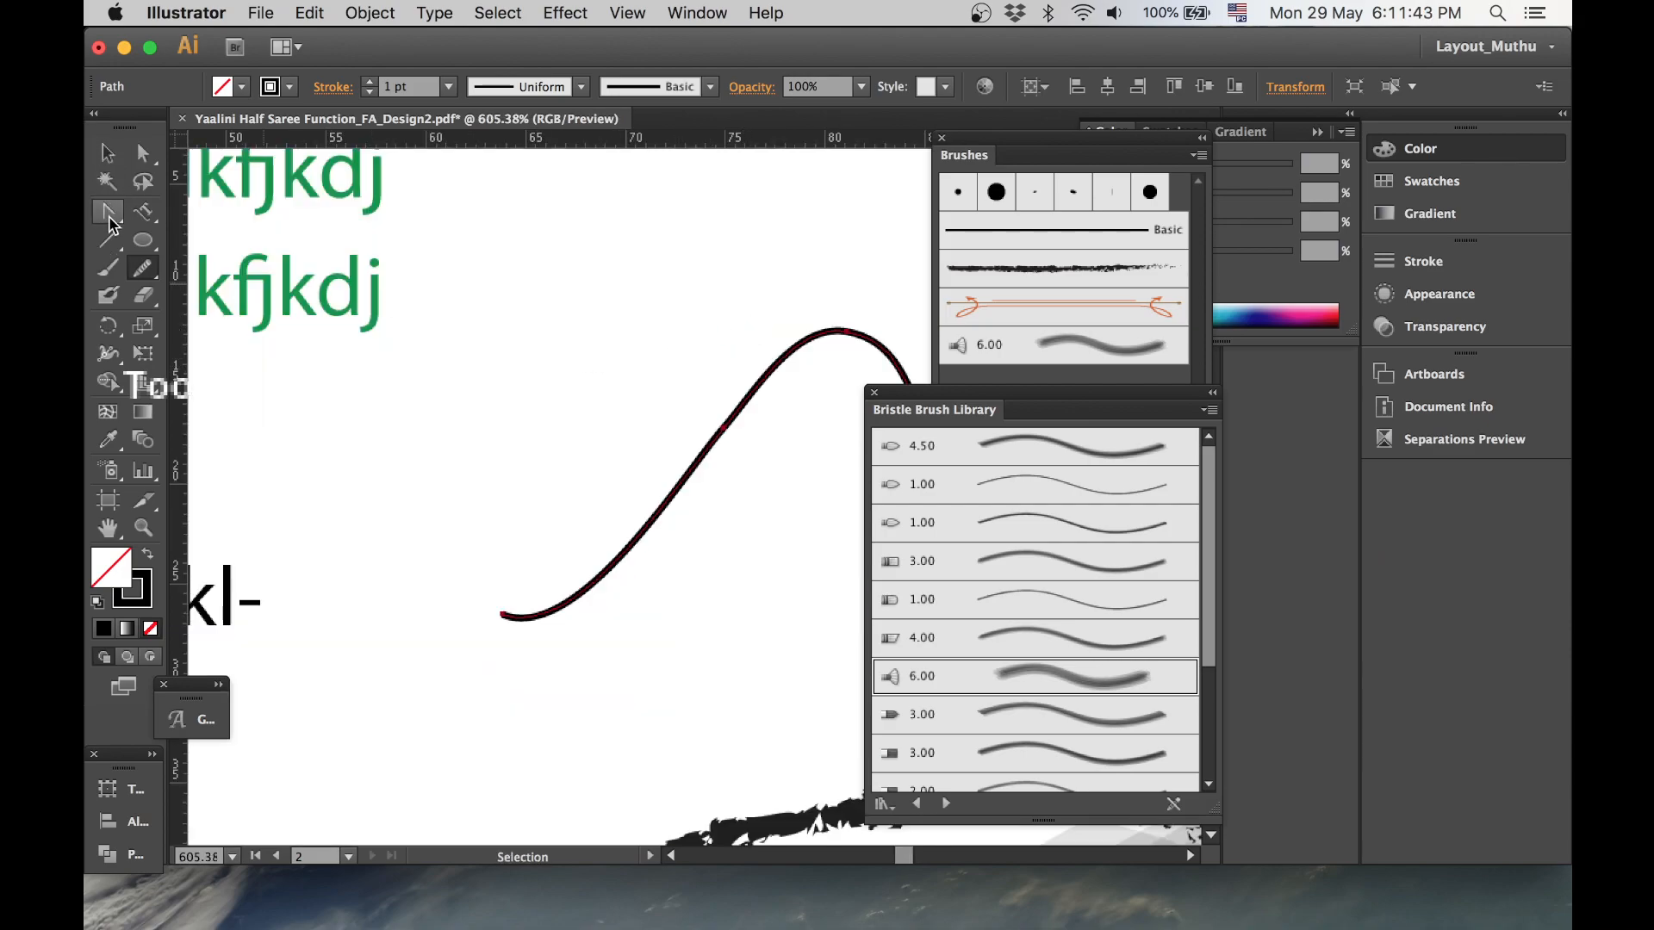
{"action": "left_click_drag", "start_coordinate": [112, 224], "coordinate": [189, 225]}
{"action": "left_click", "coordinate": [509, 226]}
{"action": "left_click", "coordinate": [485, 320]}
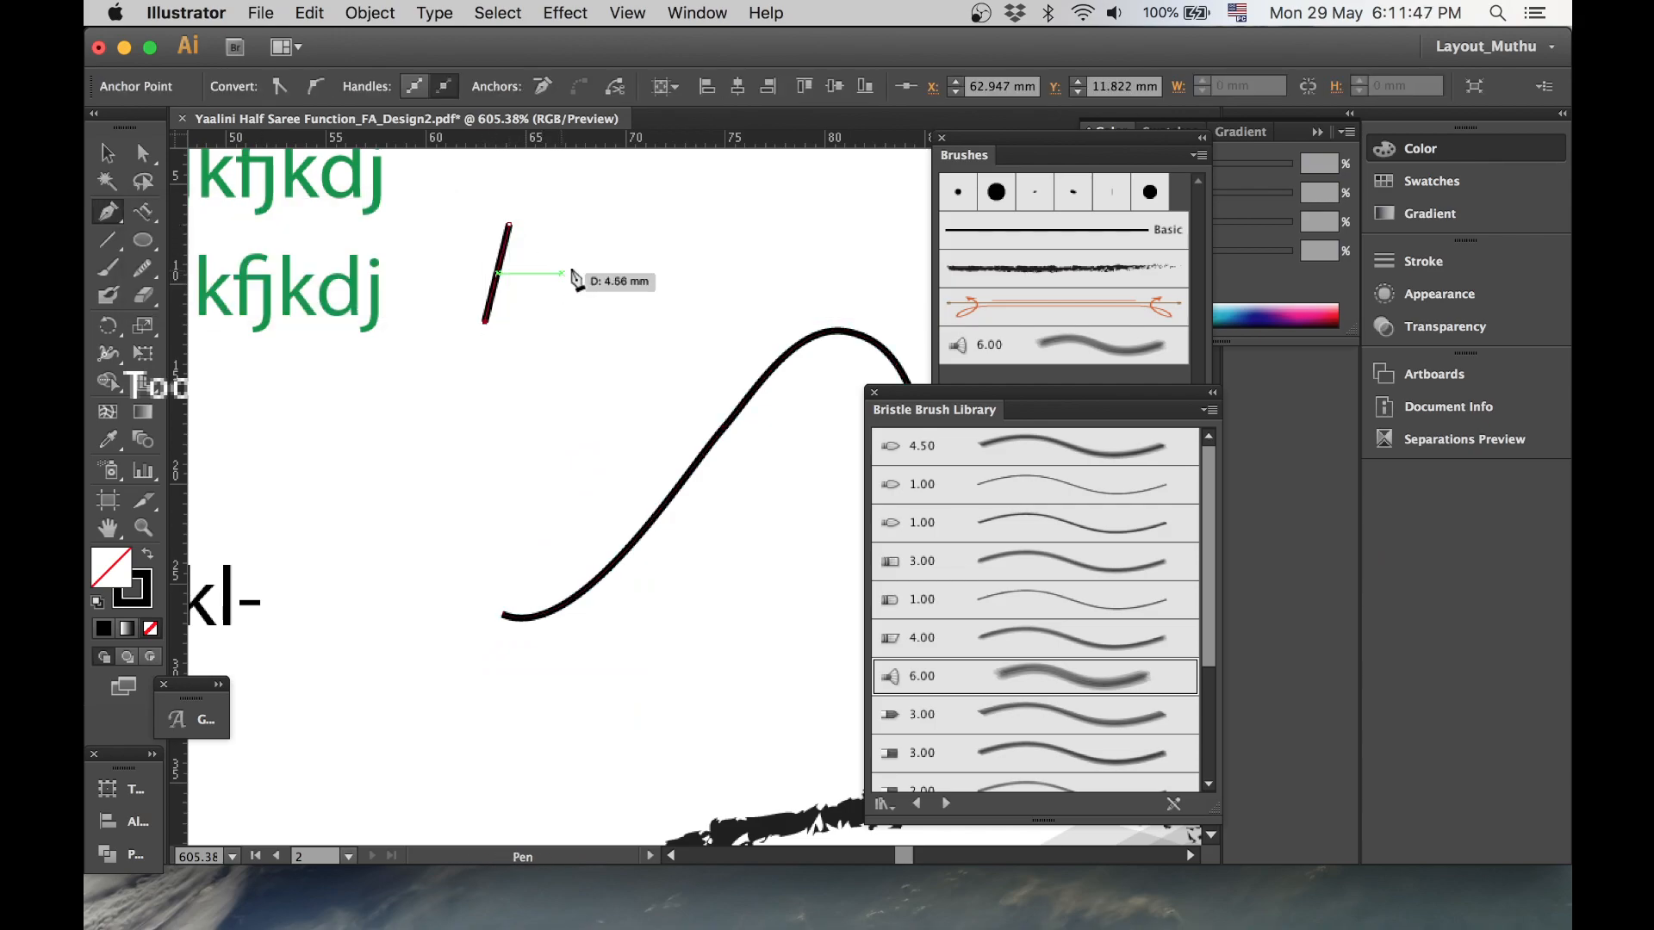
{"action": "left_click", "coordinate": [609, 248]}
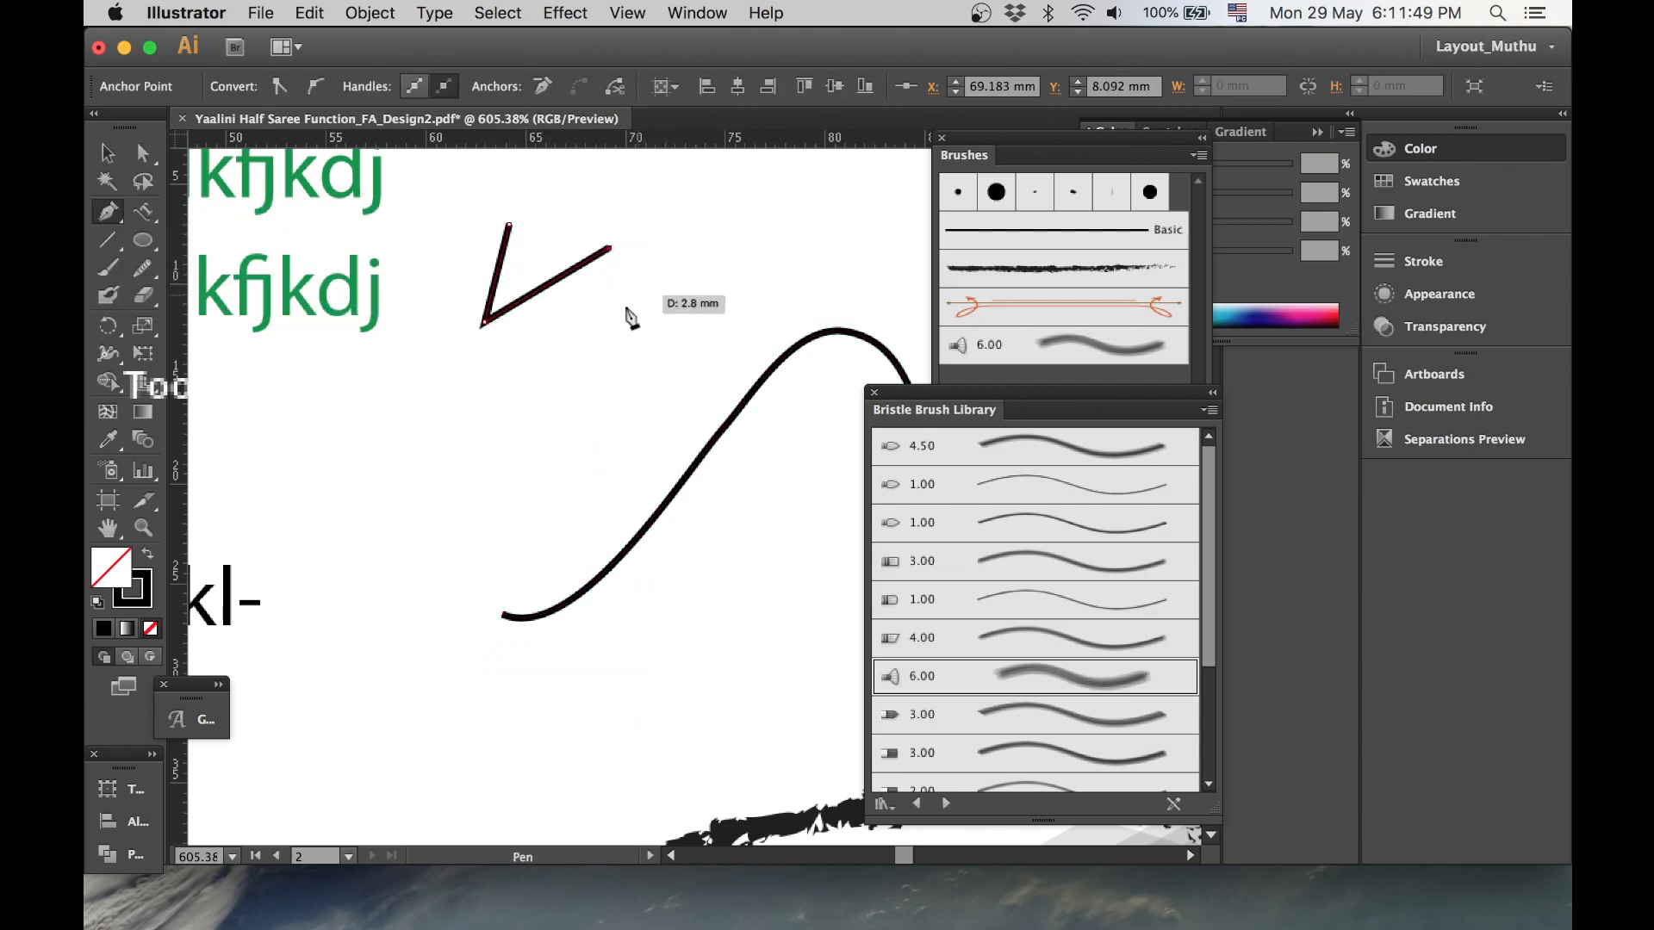
{"action": "left_click", "coordinate": [600, 337]}
{"action": "left_click", "coordinate": [706, 178]}
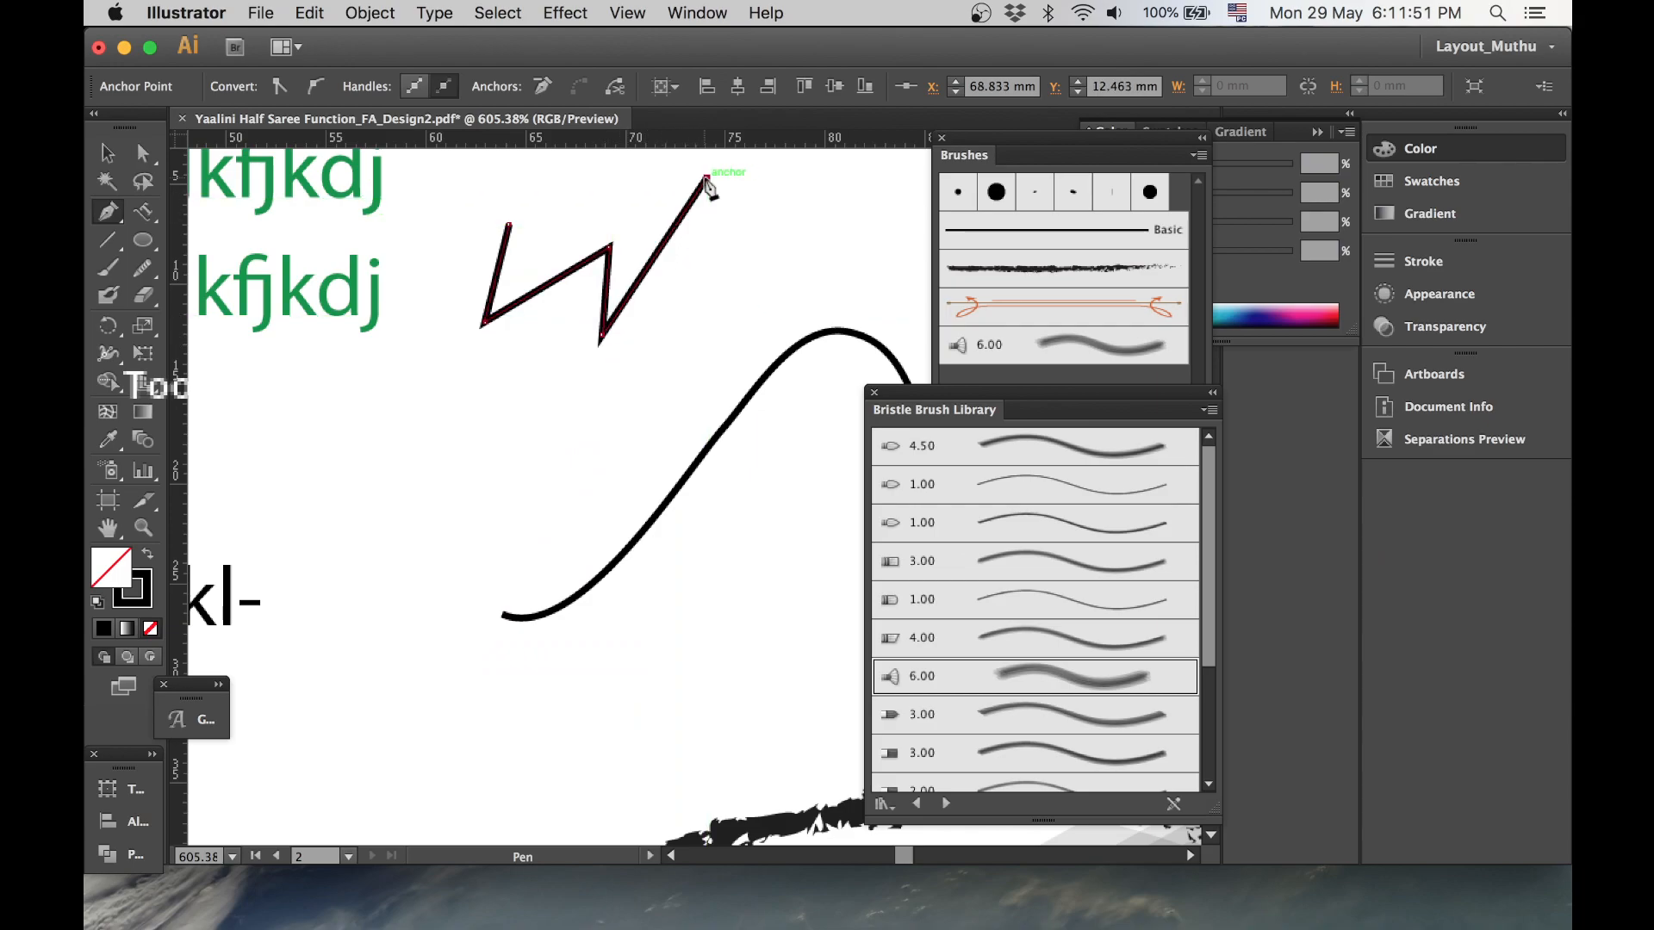
{"action": "left_click", "coordinate": [820, 371]}
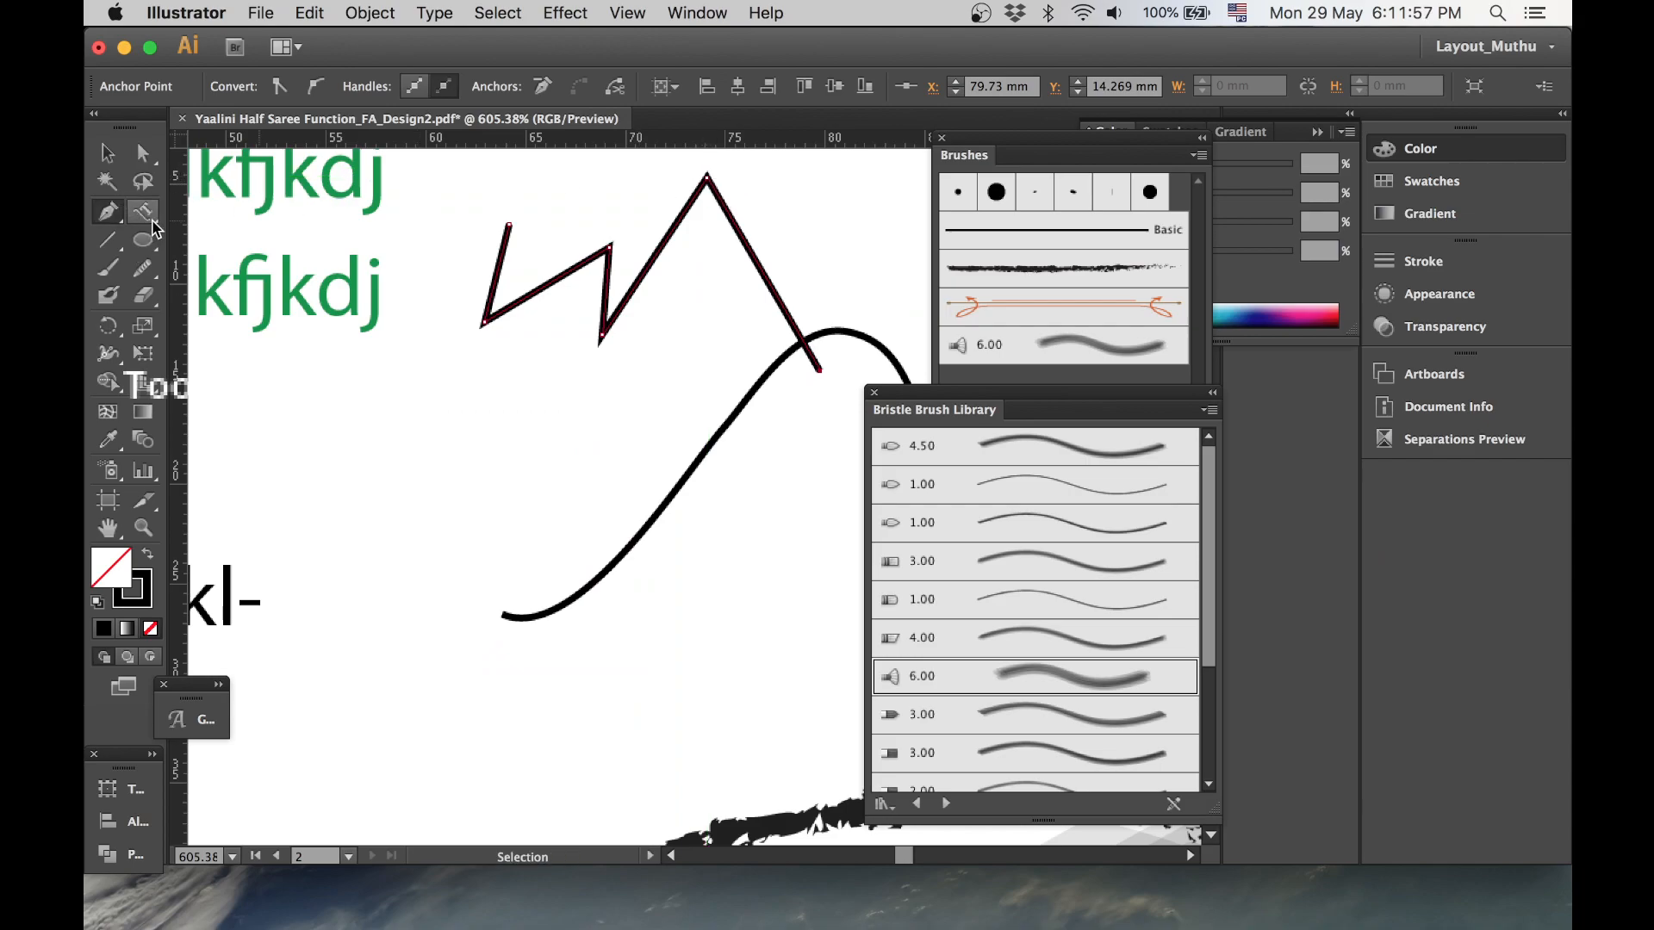
- Smooth the left bends of the pen zigzag with the Smooth tool and select it with the Selection tool
{"action": "left_click_drag", "start_coordinate": [153, 279], "coordinate": [231, 300]}
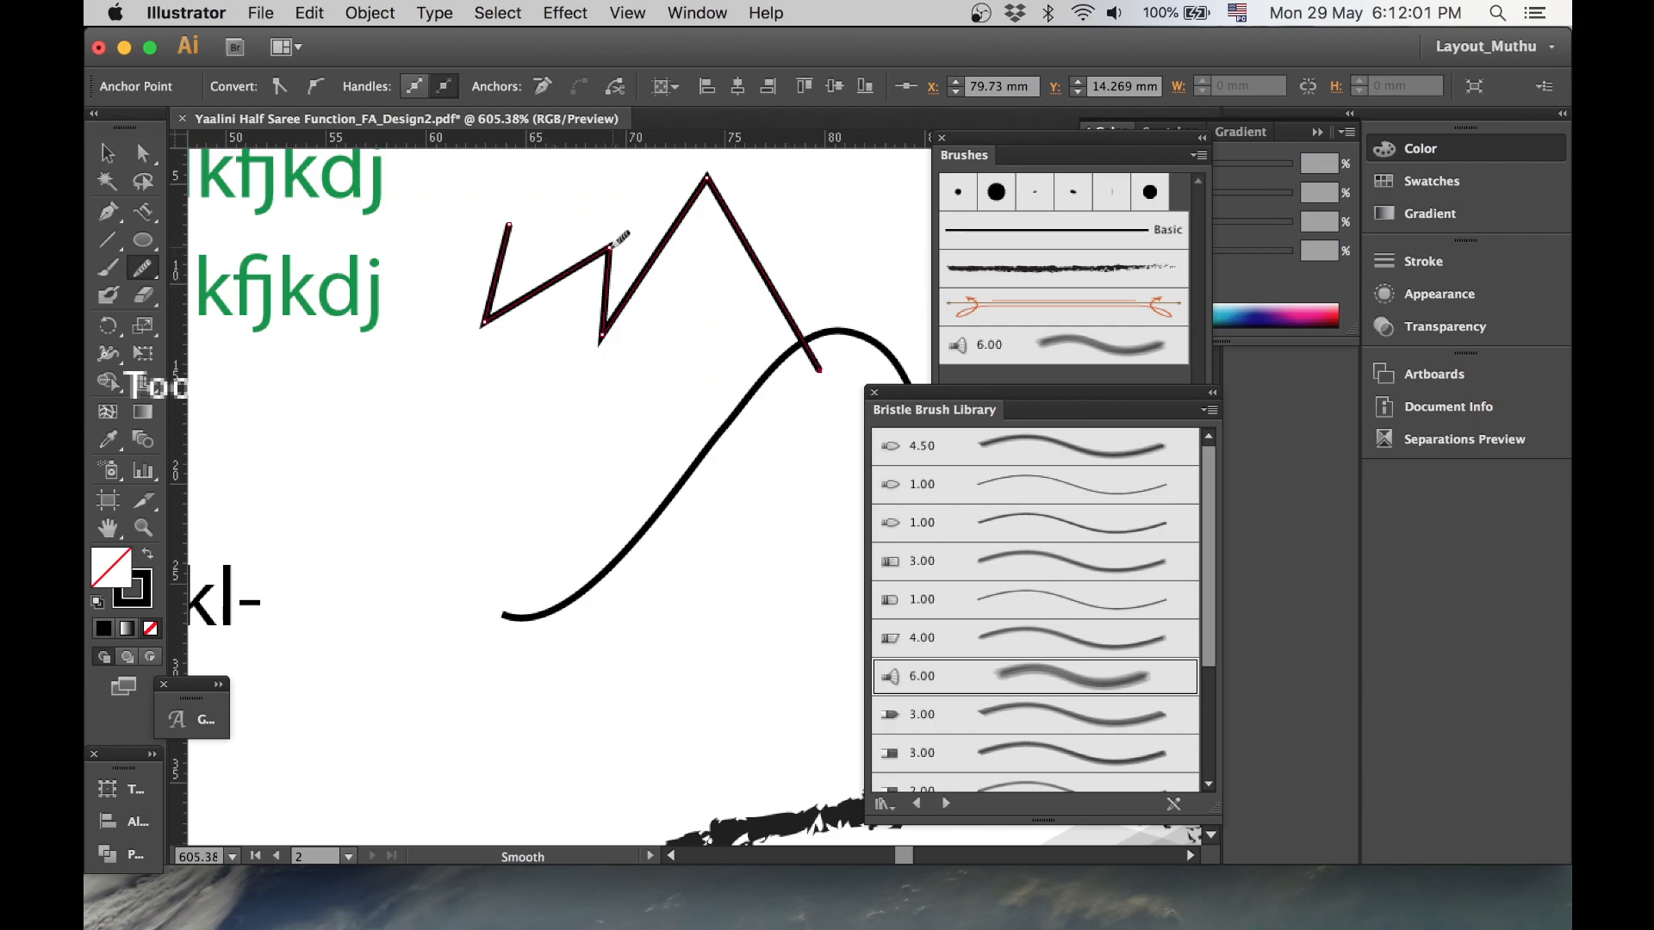
{"action": "mouse_move", "coordinate": [616, 240]}
{"action": "left_mouse_down"}
{"action": "mouse_move", "coordinate": [570, 269]}
{"action": "mouse_move", "coordinate": [612, 248]}
{"action": "mouse_move", "coordinate": [605, 286]}
{"action": "mouse_move", "coordinate": [491, 314]}
{"action": "mouse_move", "coordinate": [538, 279]}
{"action": "mouse_move", "coordinate": [487, 320]}
{"action": "mouse_move", "coordinate": [541, 279]}
{"action": "mouse_move", "coordinate": [590, 334]}
{"action": "mouse_move", "coordinate": [616, 329]}
{"action": "mouse_move", "coordinate": [604, 336]}
{"action": "mouse_move", "coordinate": [636, 292]}
{"action": "mouse_move", "coordinate": [603, 330]}
{"action": "mouse_move", "coordinate": [618, 280]}
{"action": "mouse_move", "coordinate": [602, 331]}
{"action": "mouse_move", "coordinate": [646, 287]}
{"action": "left_mouse_up"}
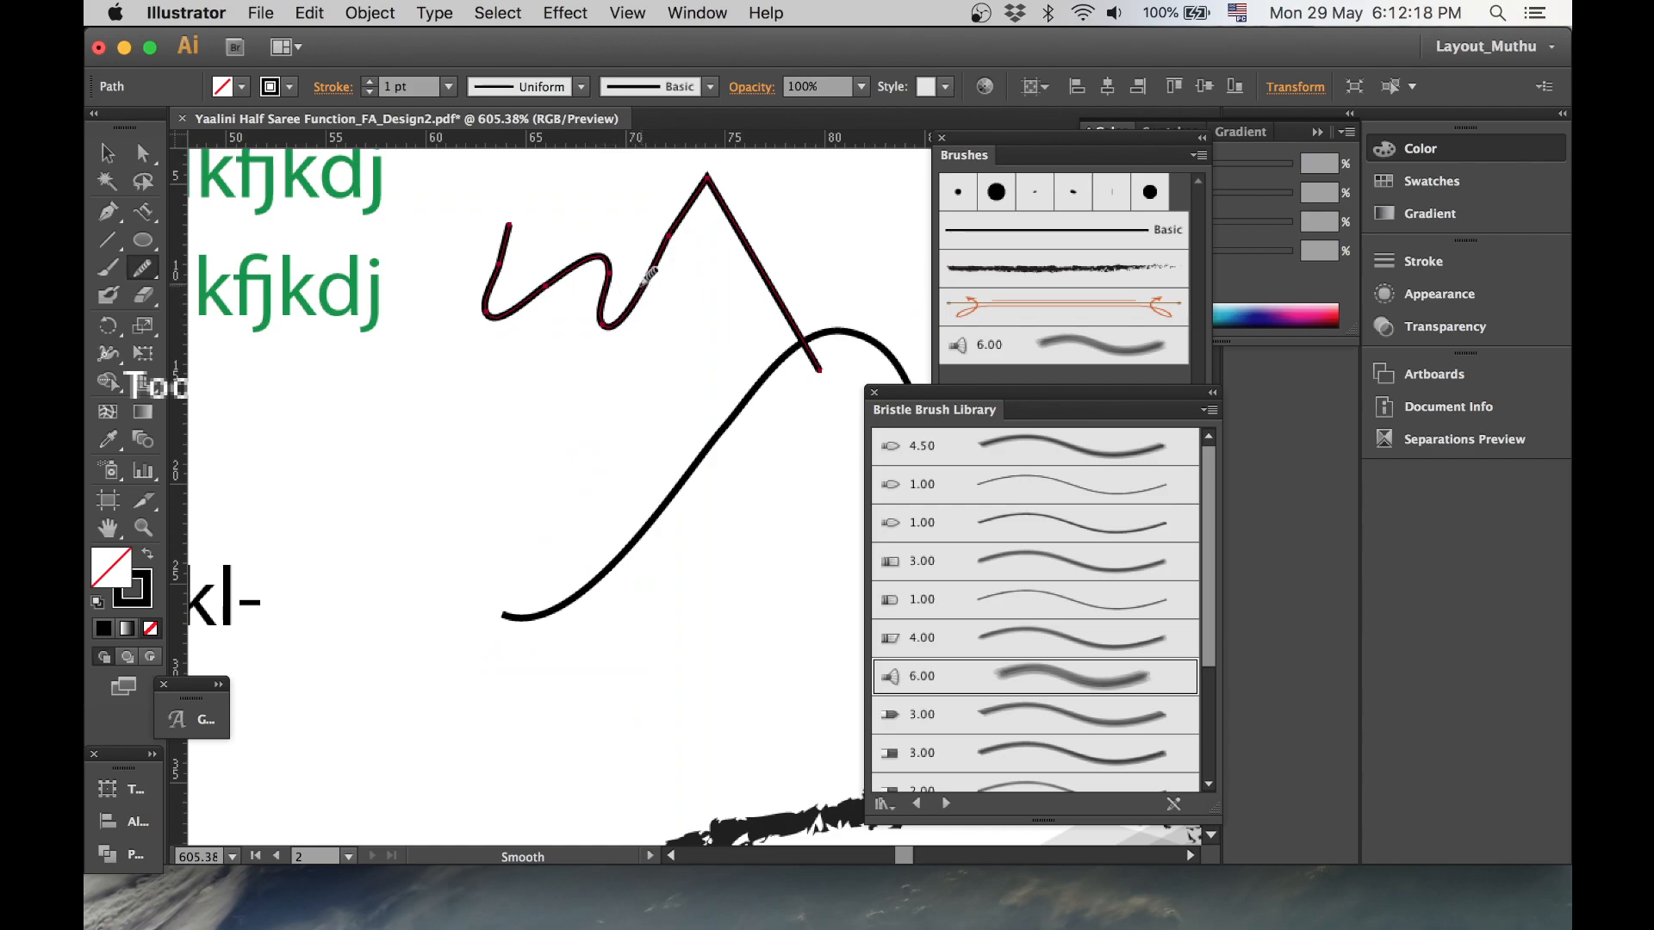
{"action": "left_click", "coordinate": [104, 157]}
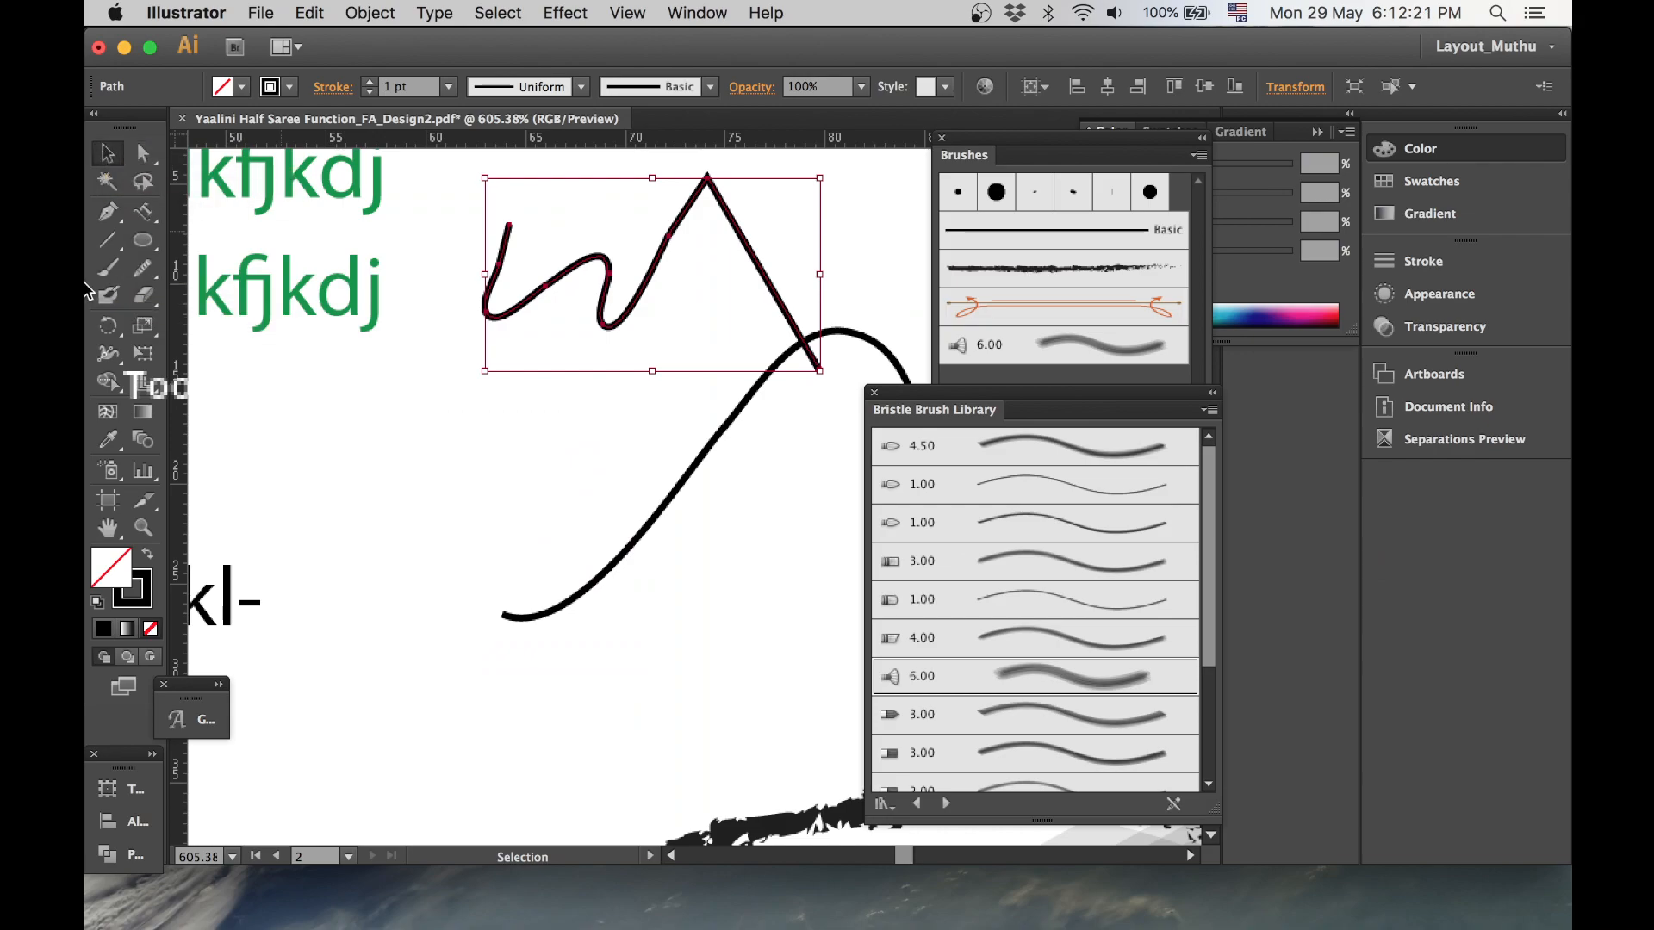